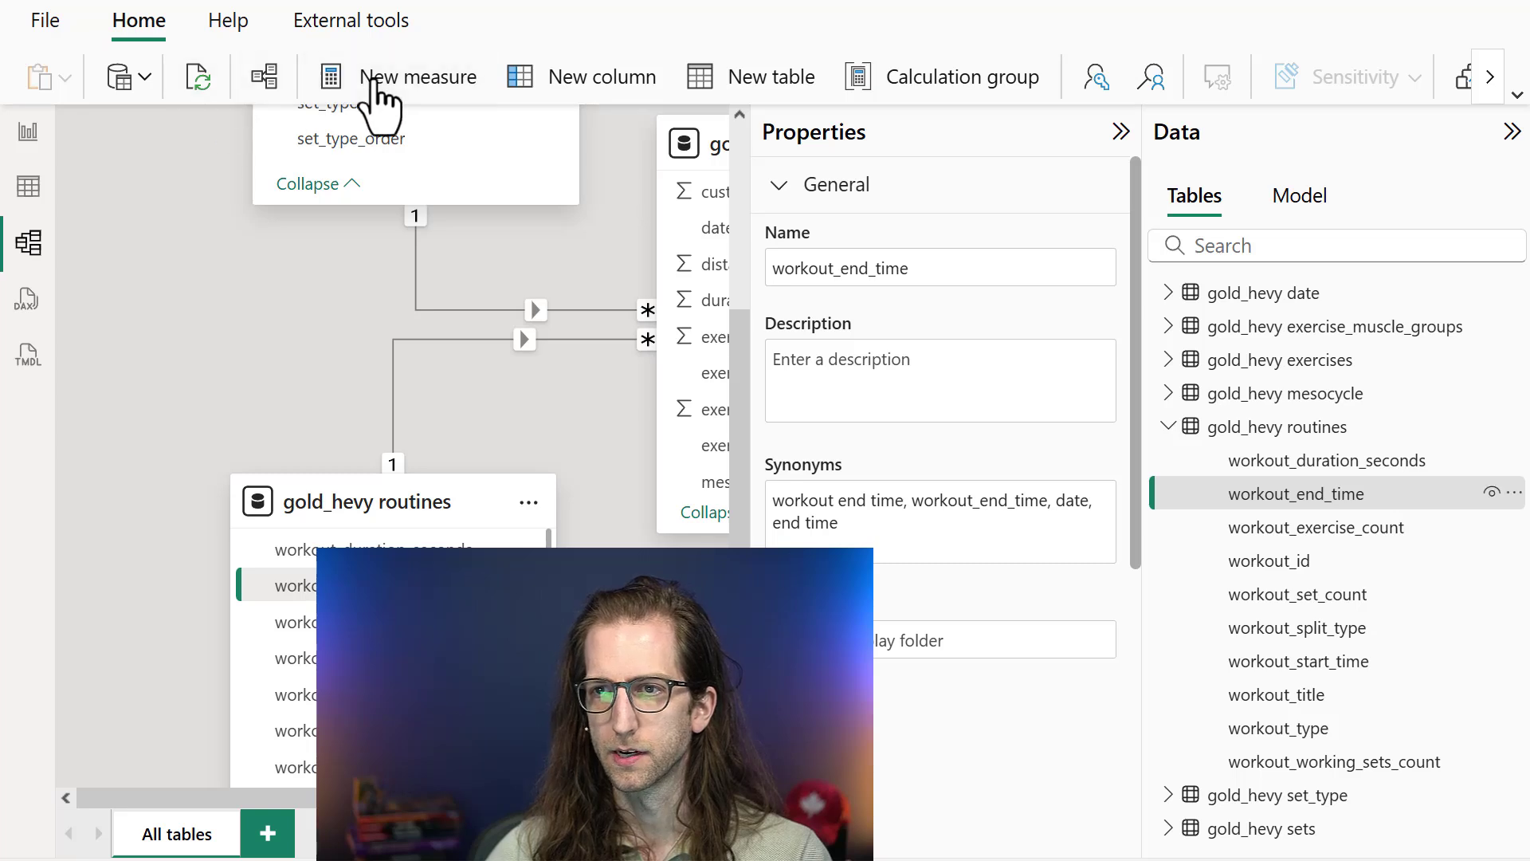
Step: Inspect the gold_hevy routines properties, then workout_end_time's empty description and its synonyms
click(363, 79)
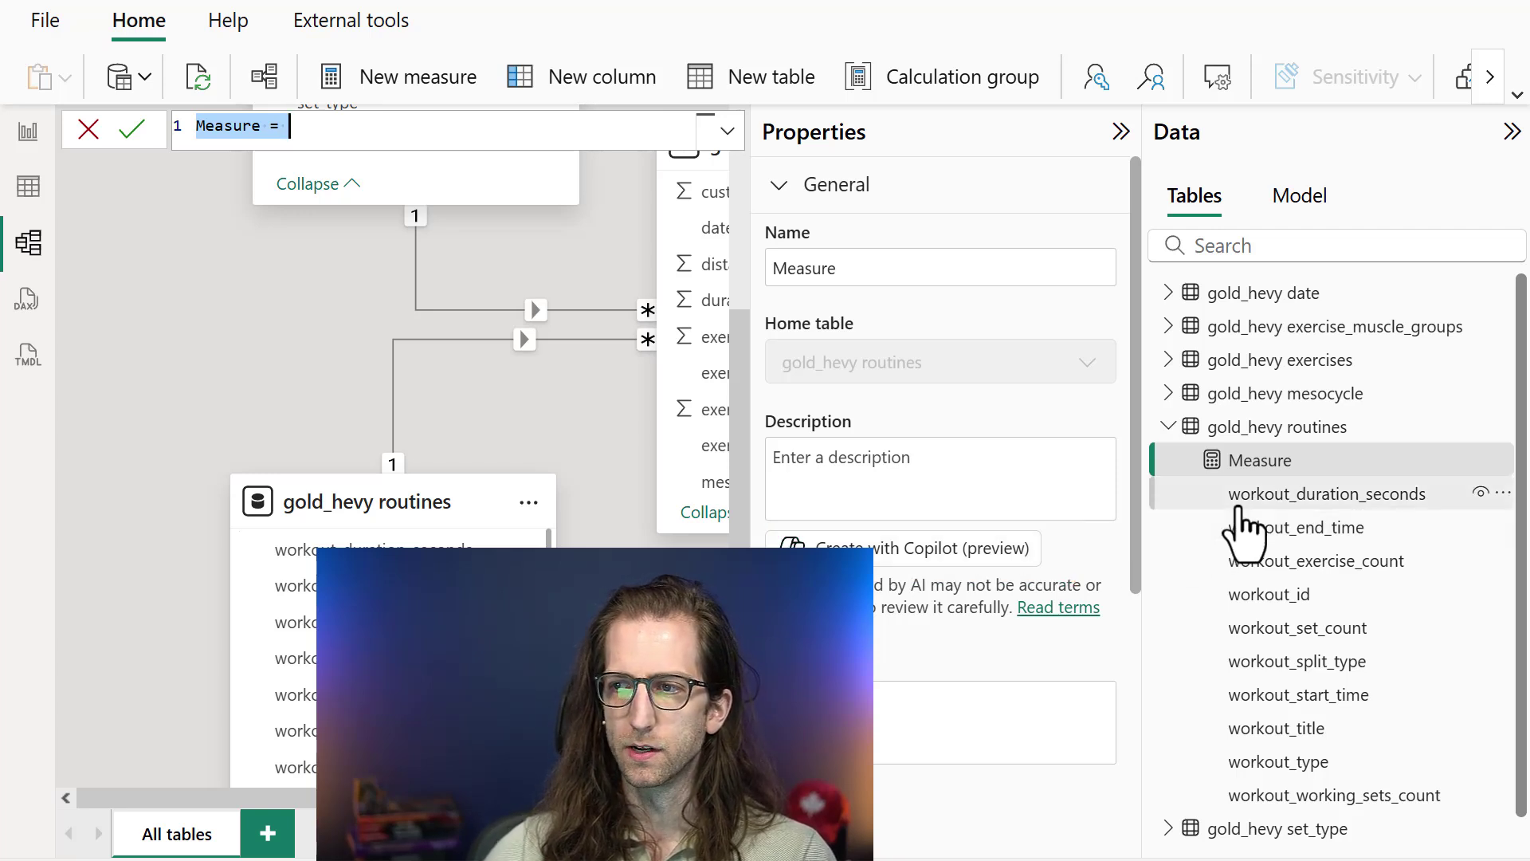
drag(1188, 542, 84, 137)
click(506, 517)
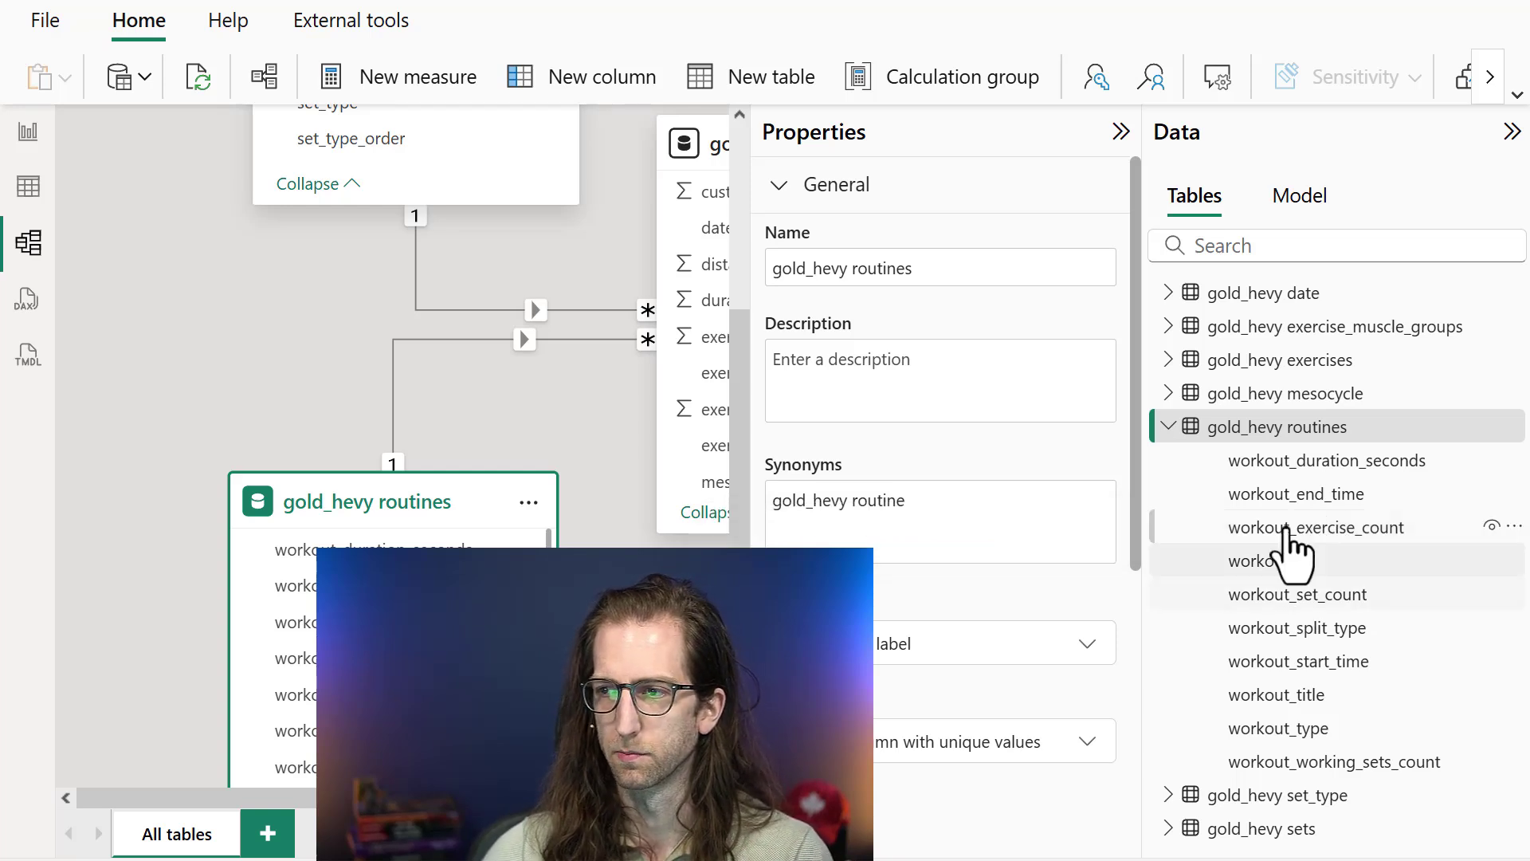
click(1293, 529)
click(1204, 496)
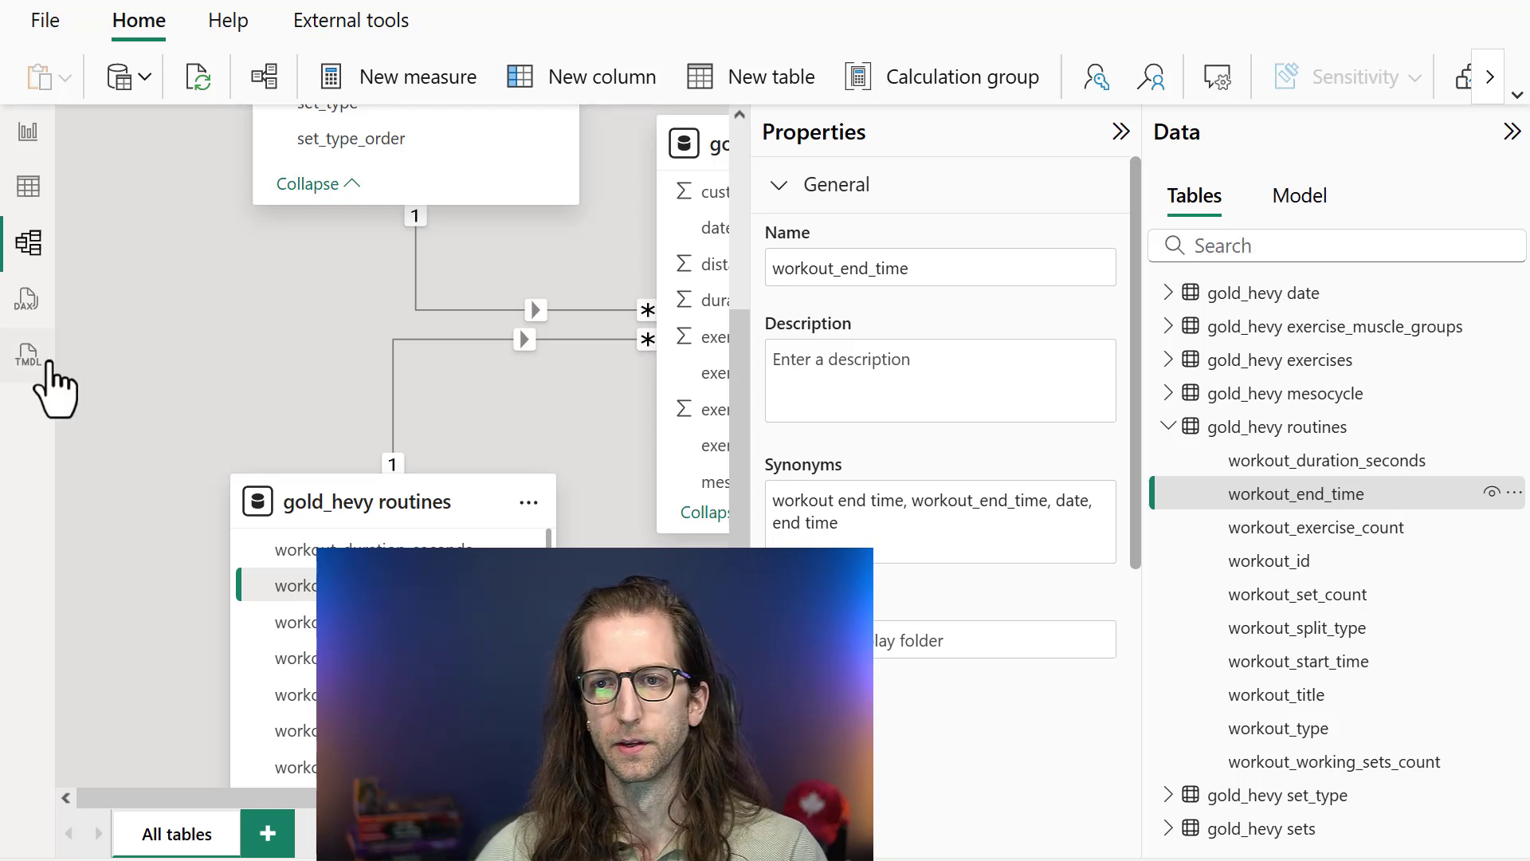
Step: Script gold_hevy routines into the TMDL editor and annotate its createOrReplace, table and column keywords
click(29, 355)
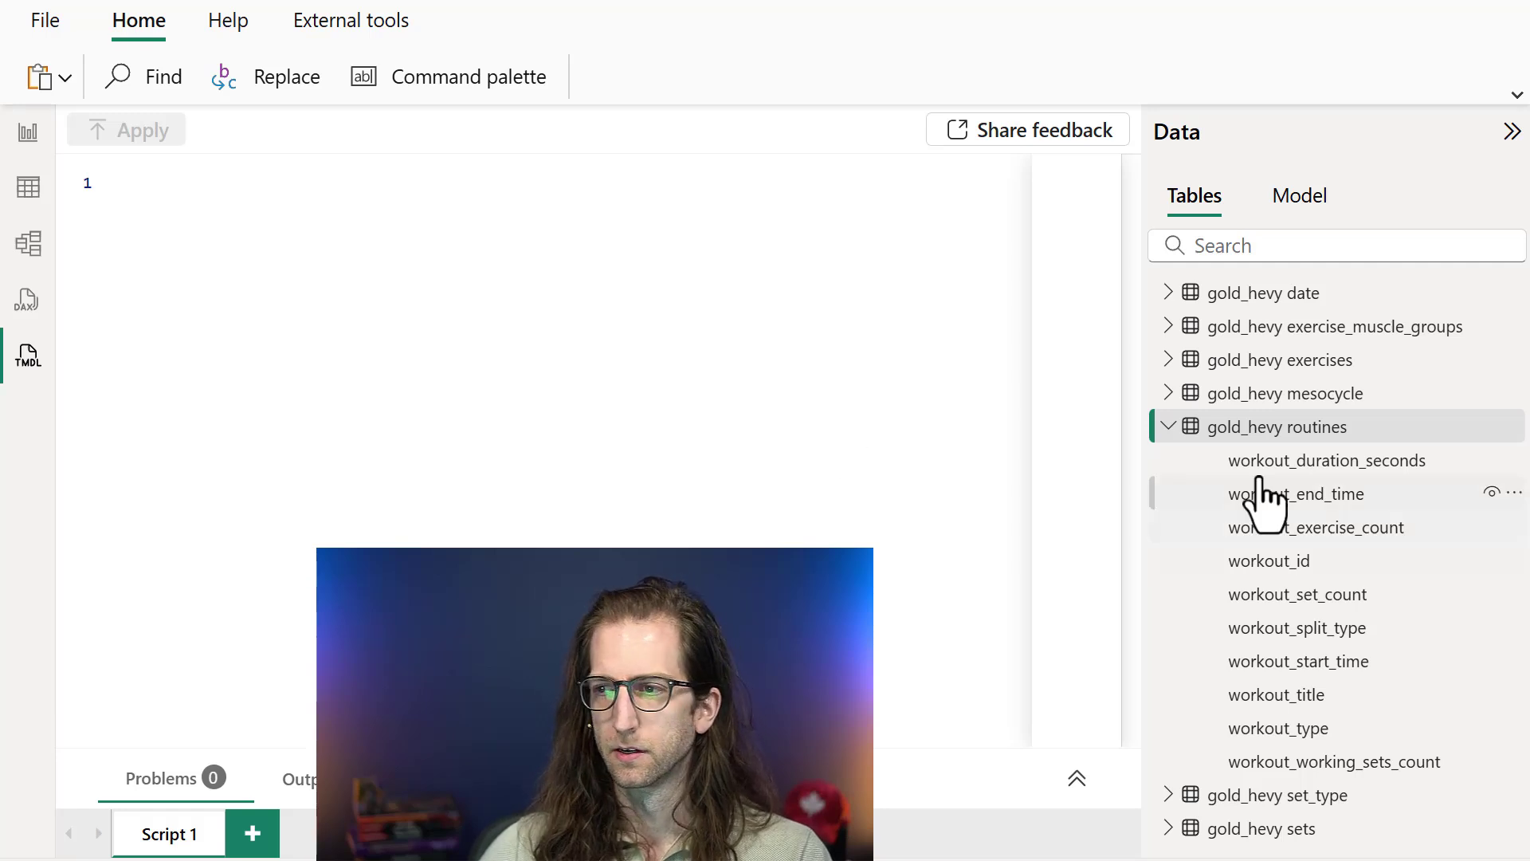
drag(1266, 441, 581, 364)
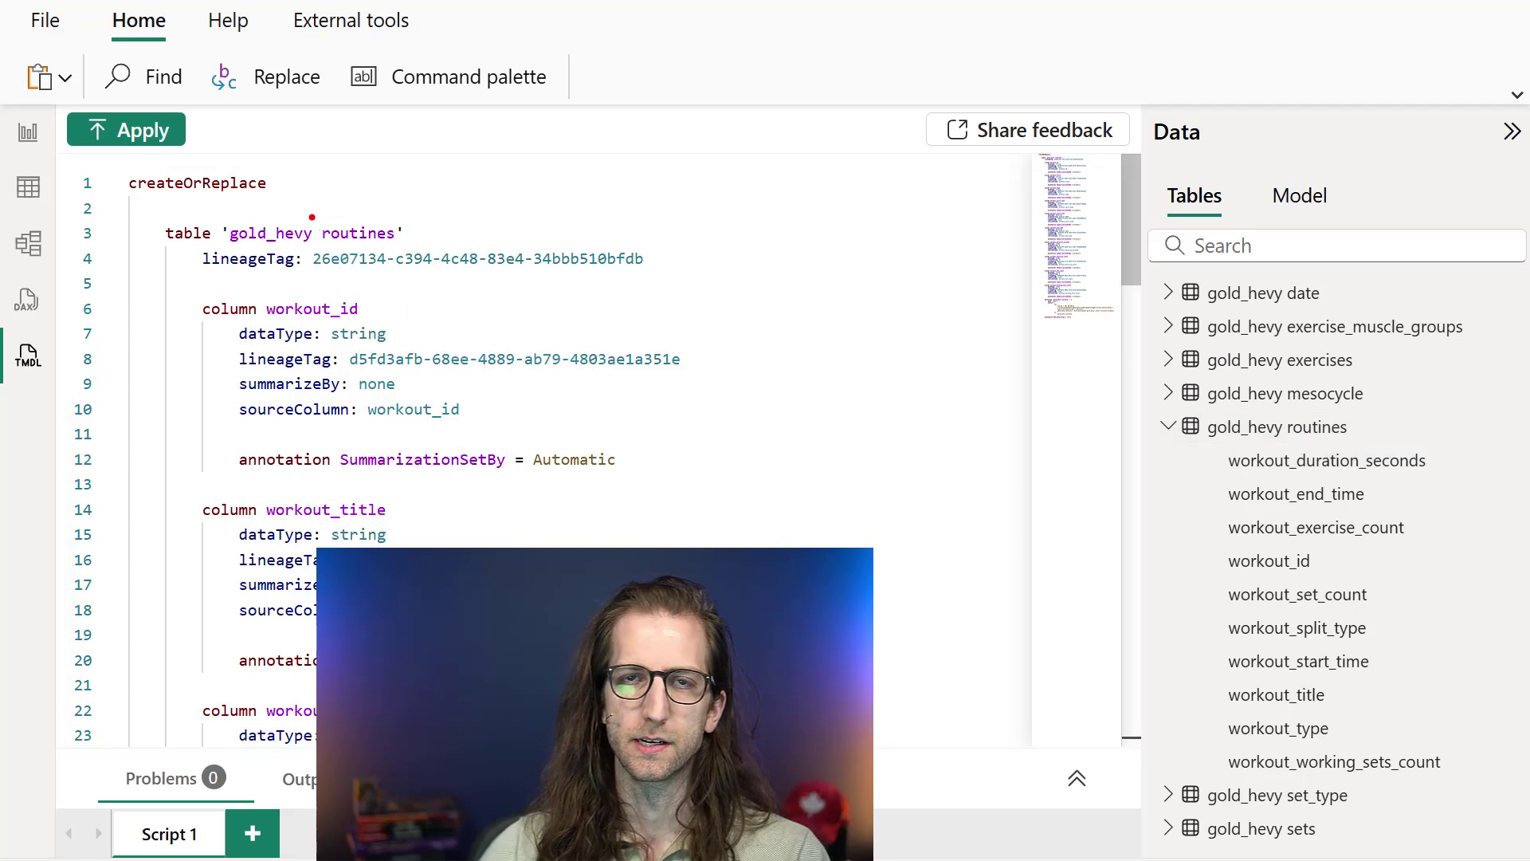
drag(279, 182, 345, 181)
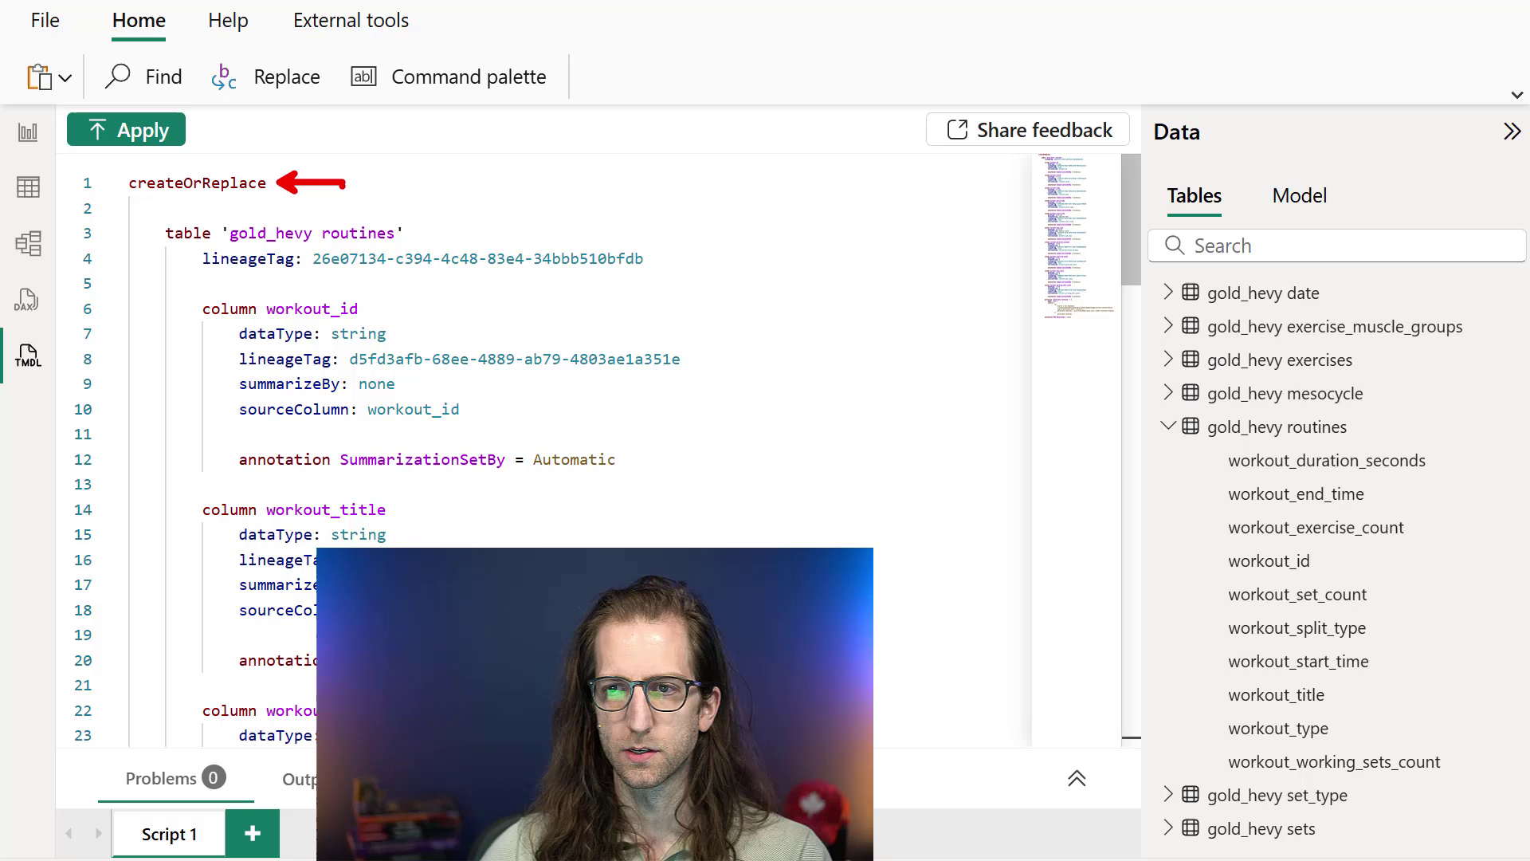
drag(132, 200, 253, 186)
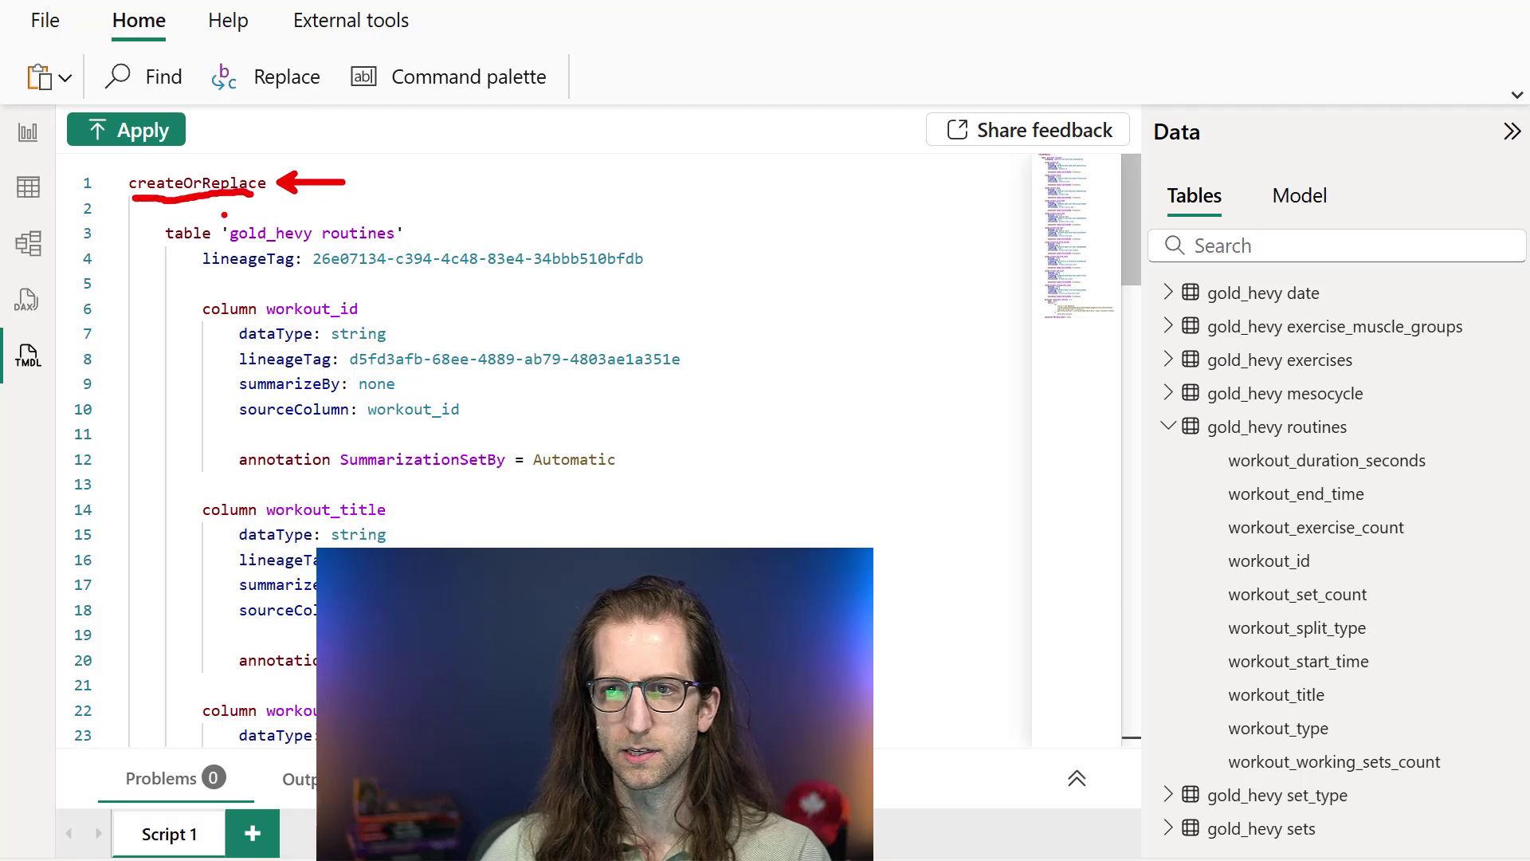
mouse_move(146, 216)
mouse_down()
mouse_move(685, 701)
mouse_move(715, 777)
mouse_move(715, 752)
mouse_up()
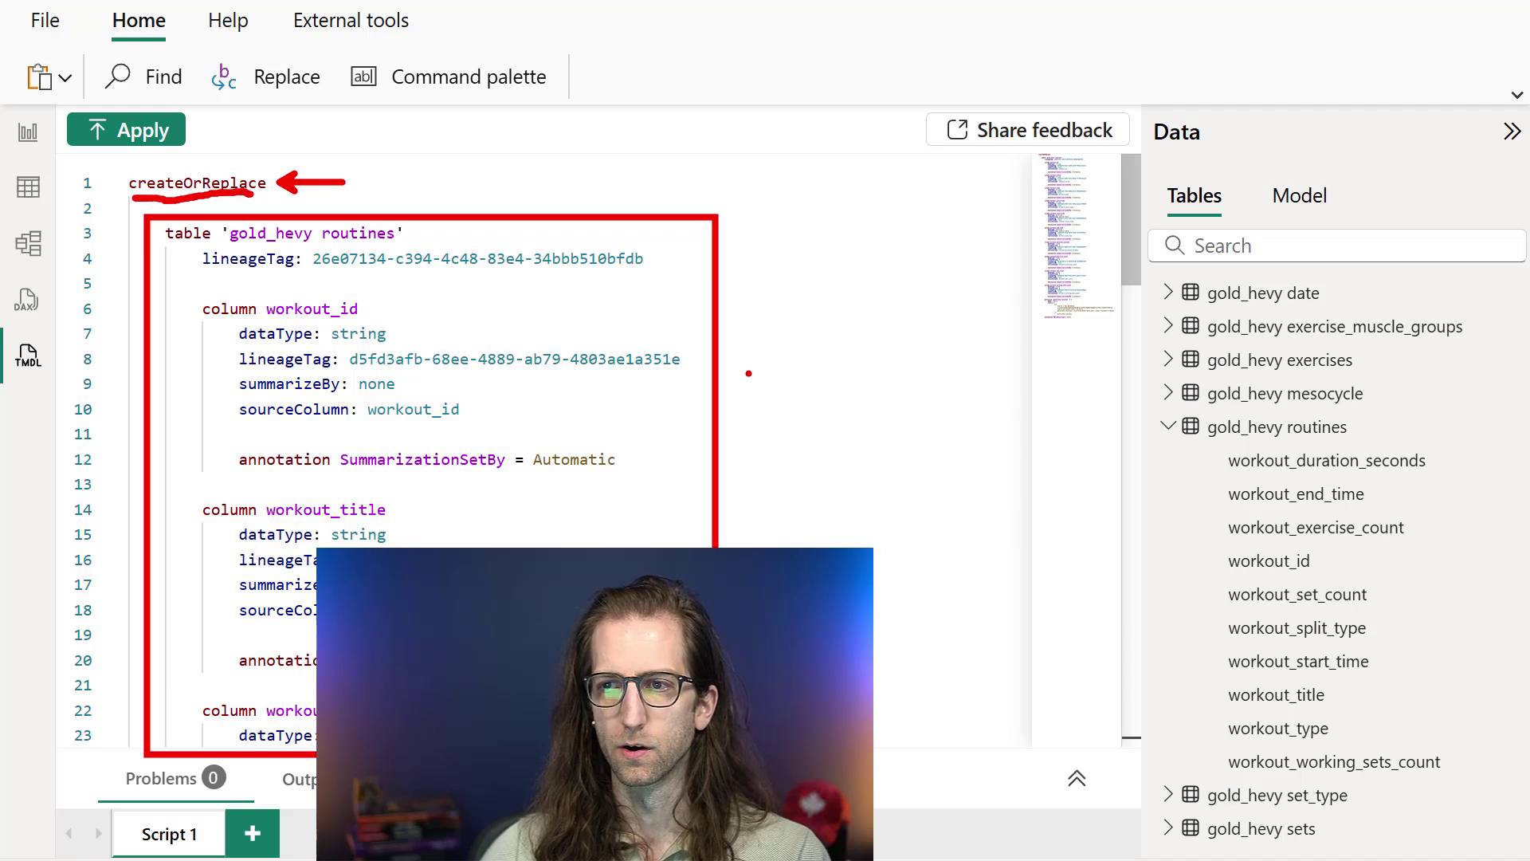
drag(164, 248, 194, 247)
drag(221, 323, 246, 326)
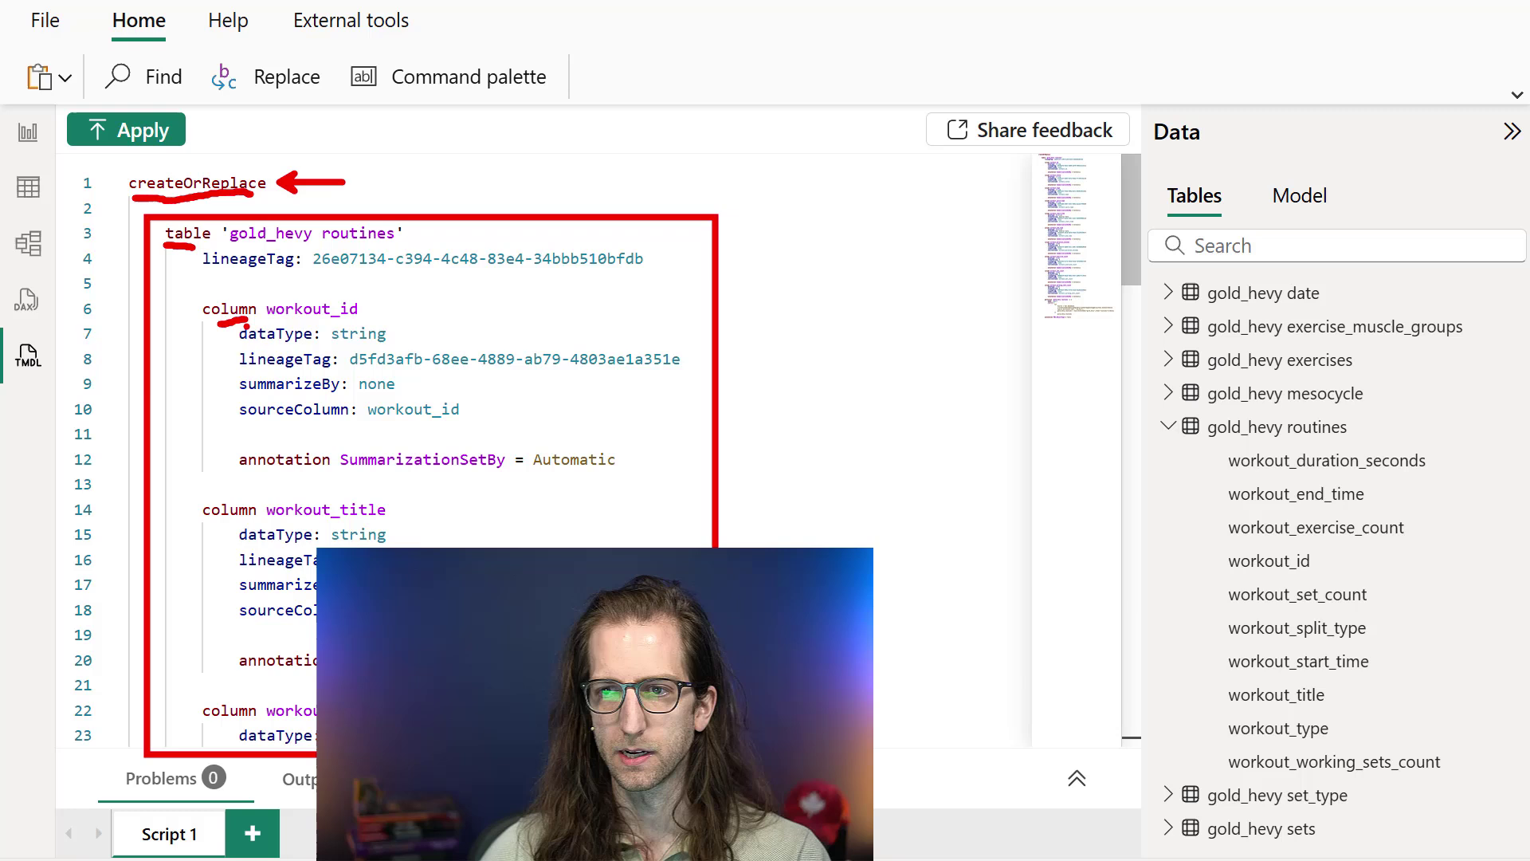
drag(254, 248, 304, 251)
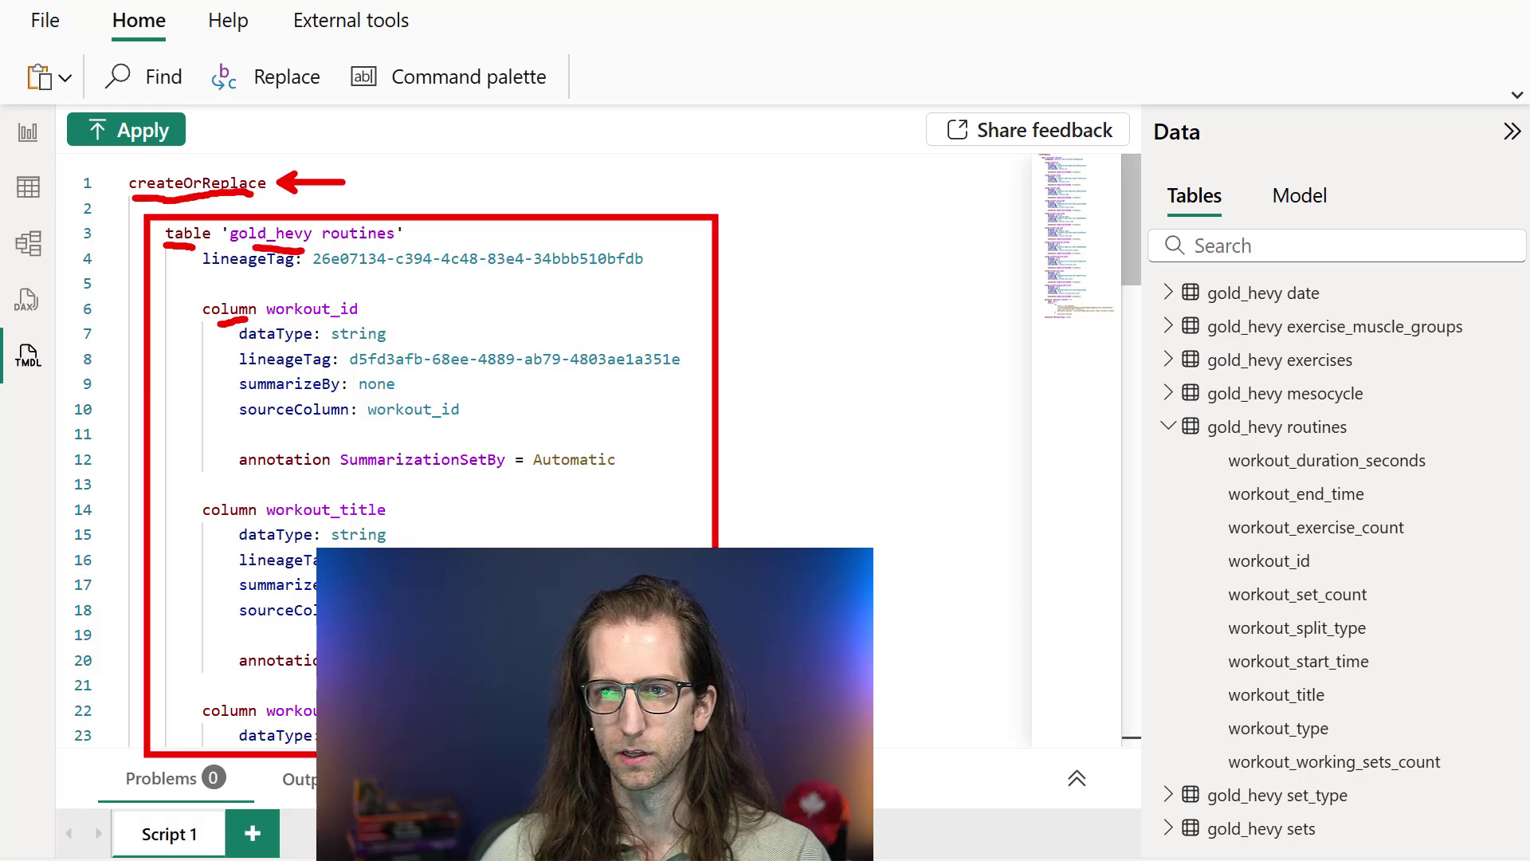
key(e)
mouse_move(225, 320)
mouse_down()
mouse_move(717, 458)
mouse_move(715, 434)
mouse_up()
key(Escape)
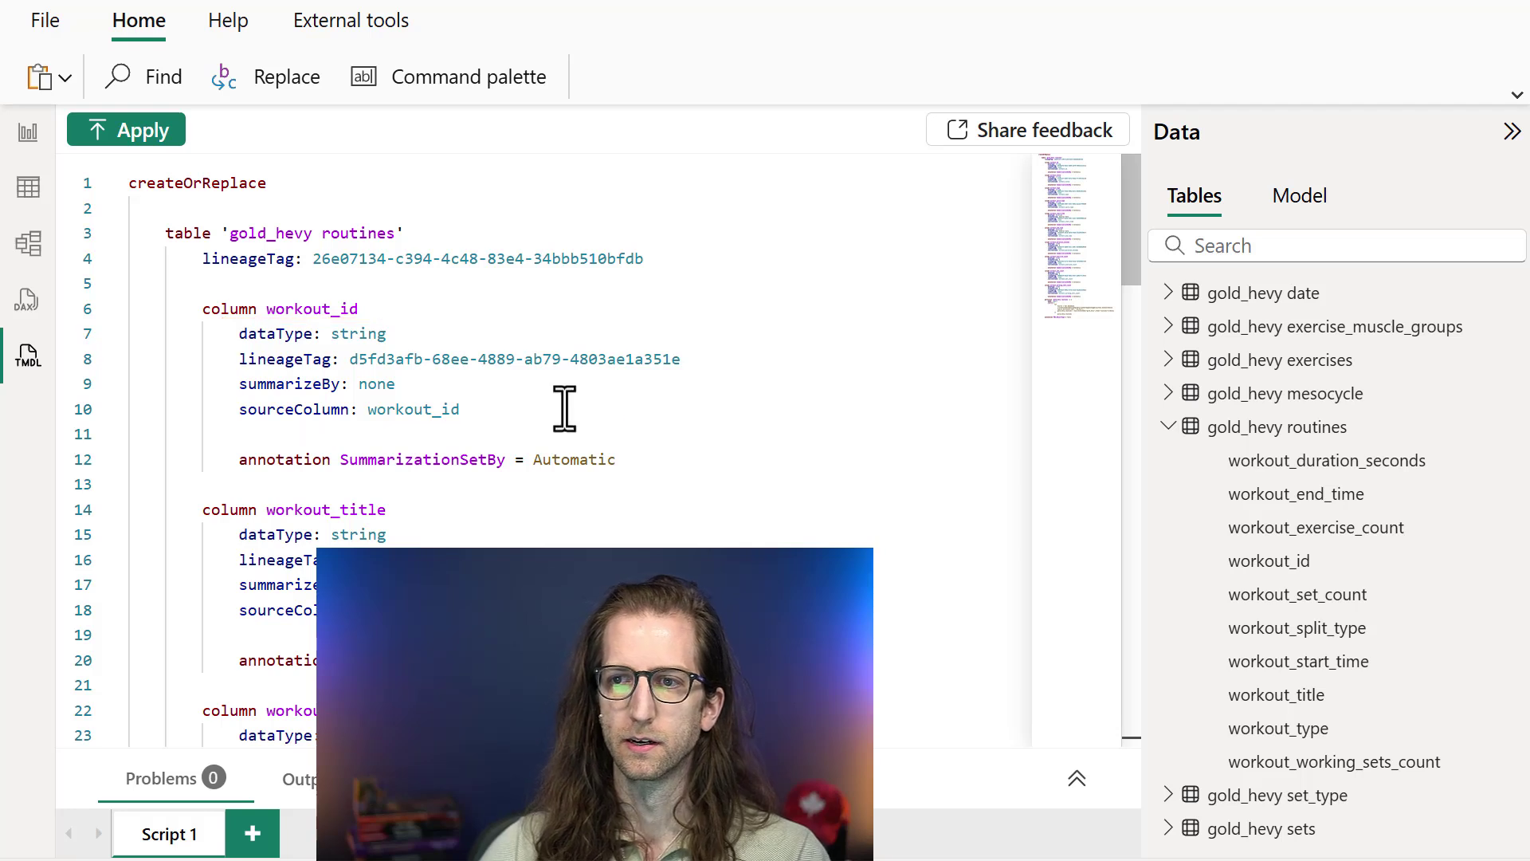
Step: Add the line '/// Like this is a description' above column workout_id
click(559, 414)
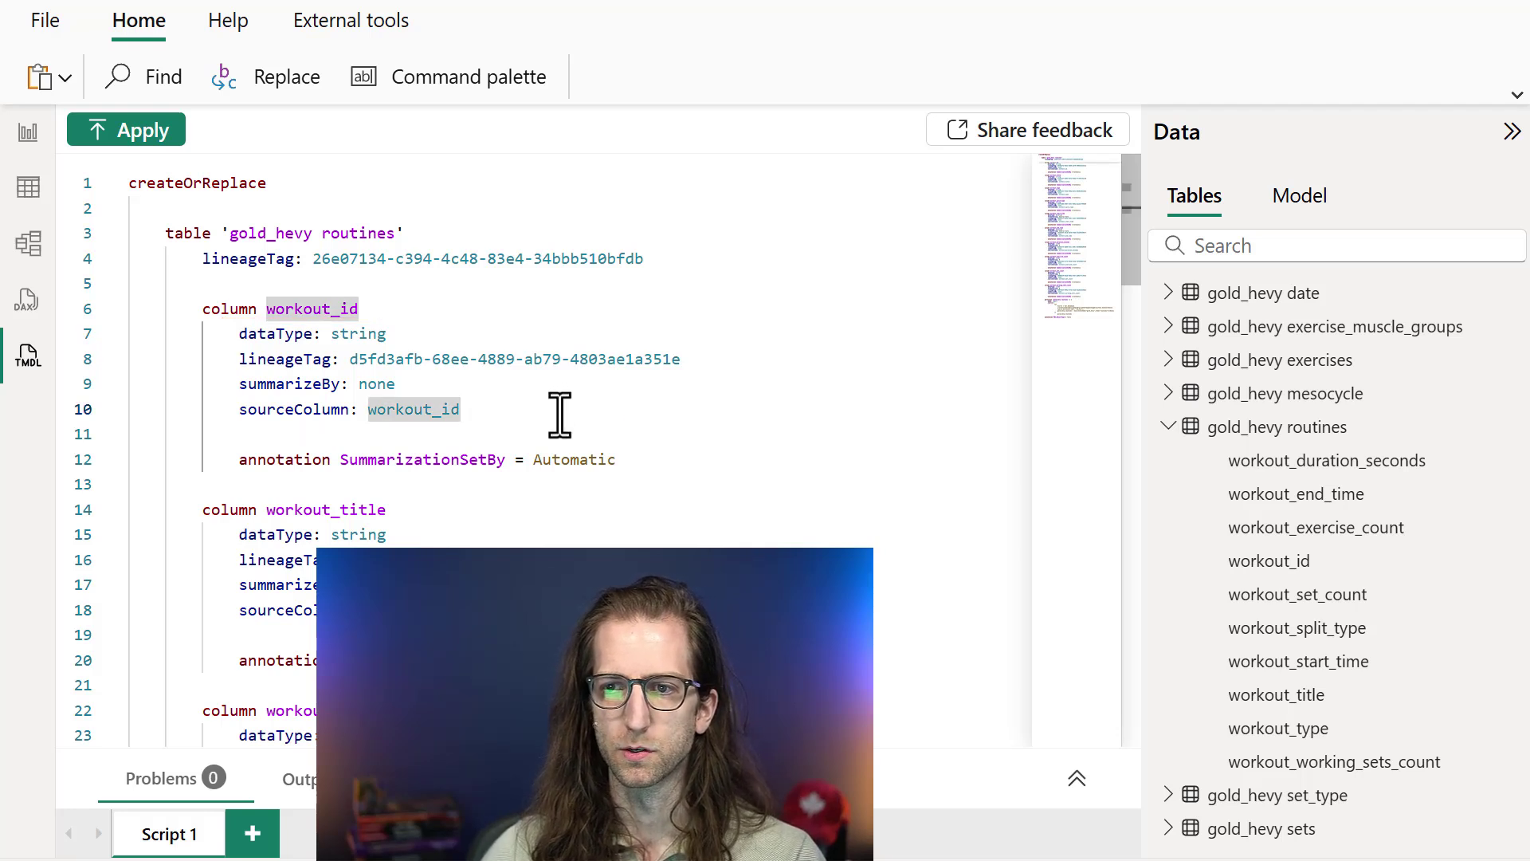
key(Return)
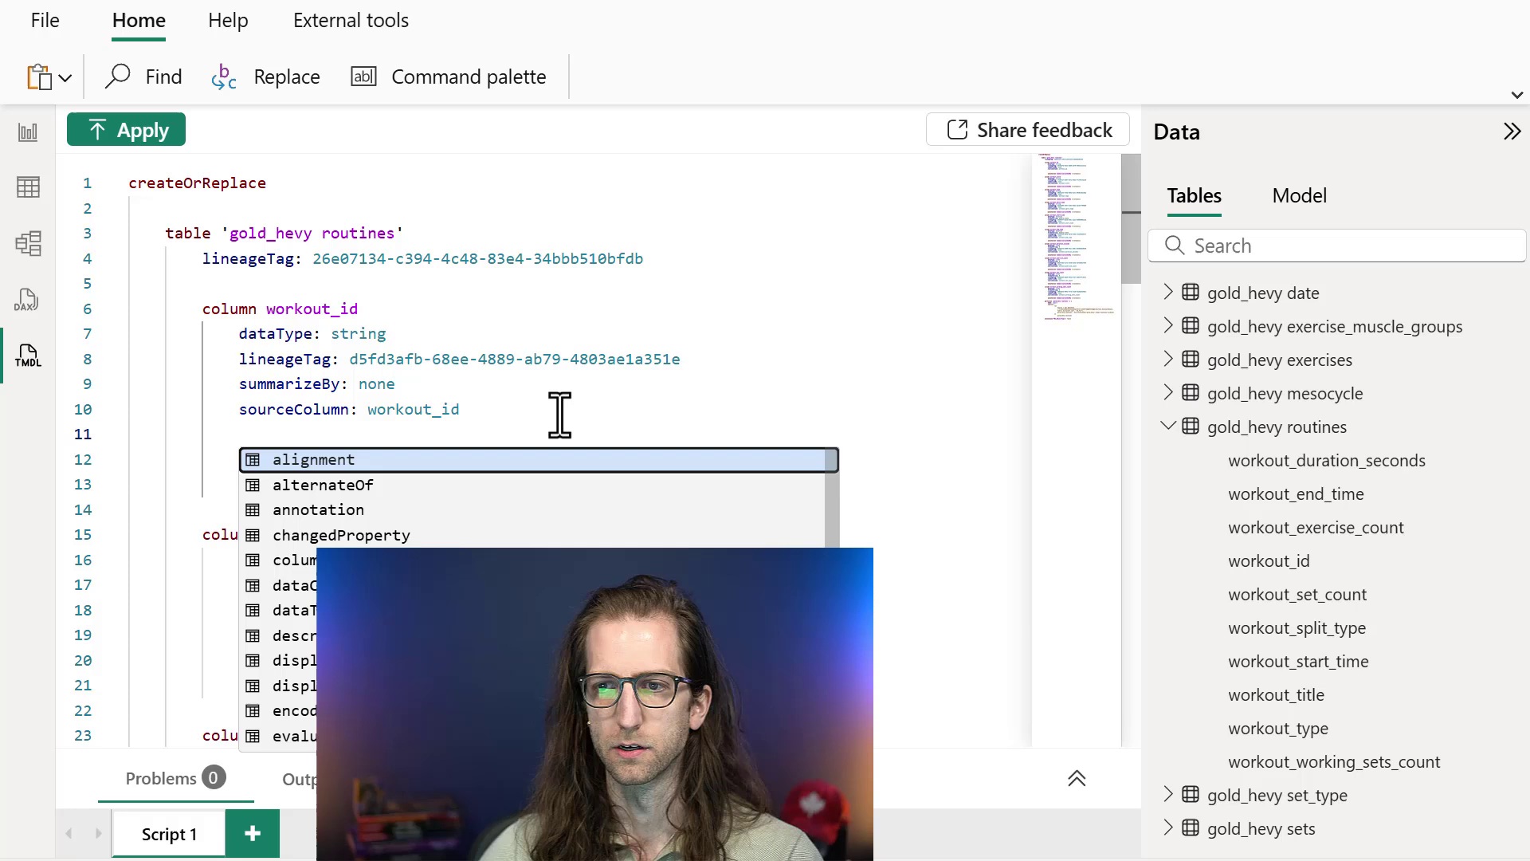
key(Escape)
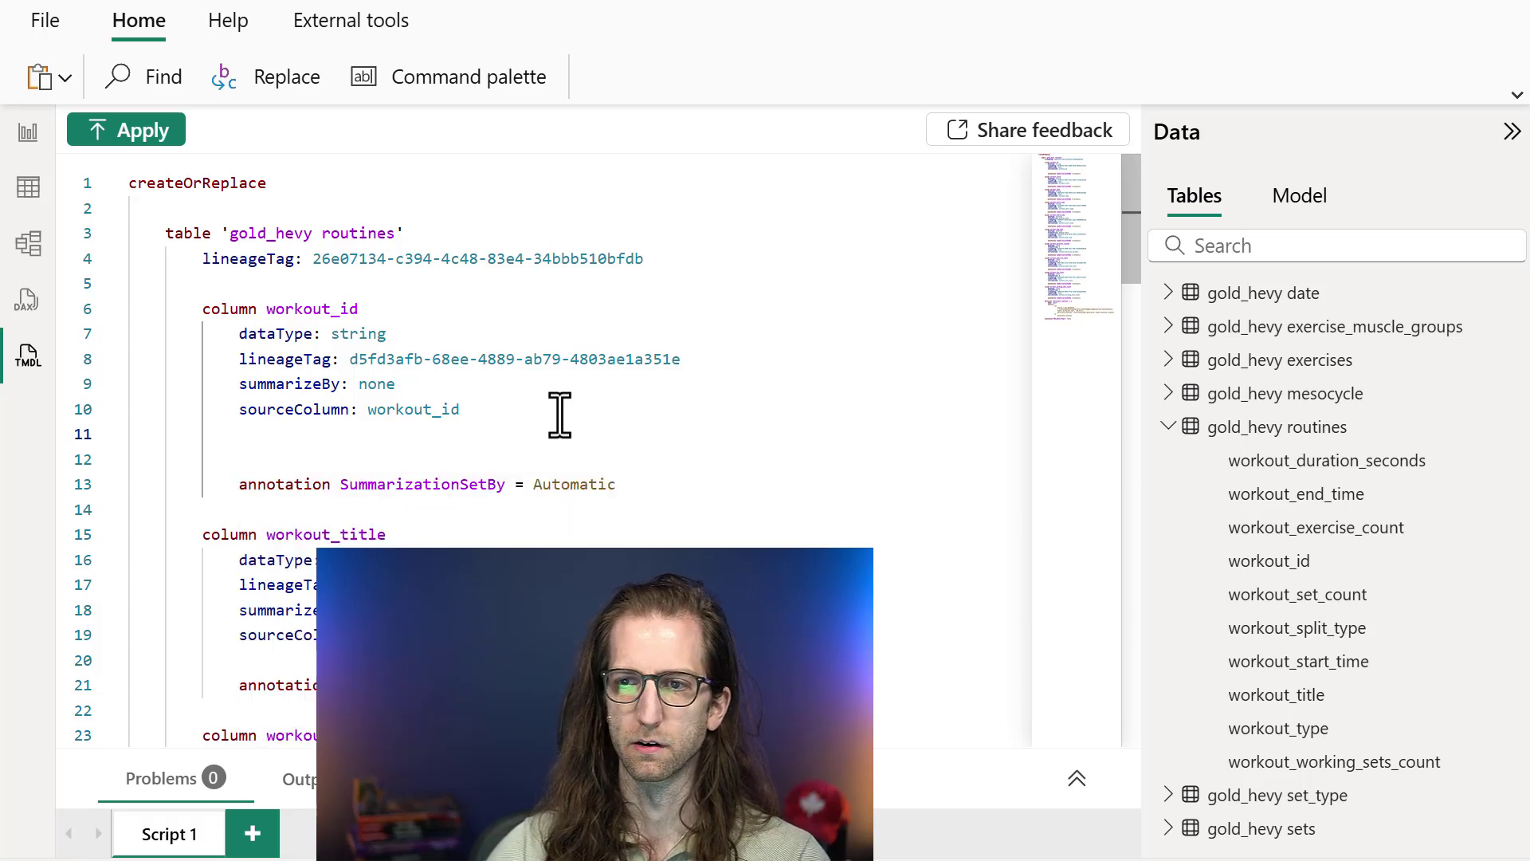
key(shift+Home)
key(BackSpace)
key(BackSpace)
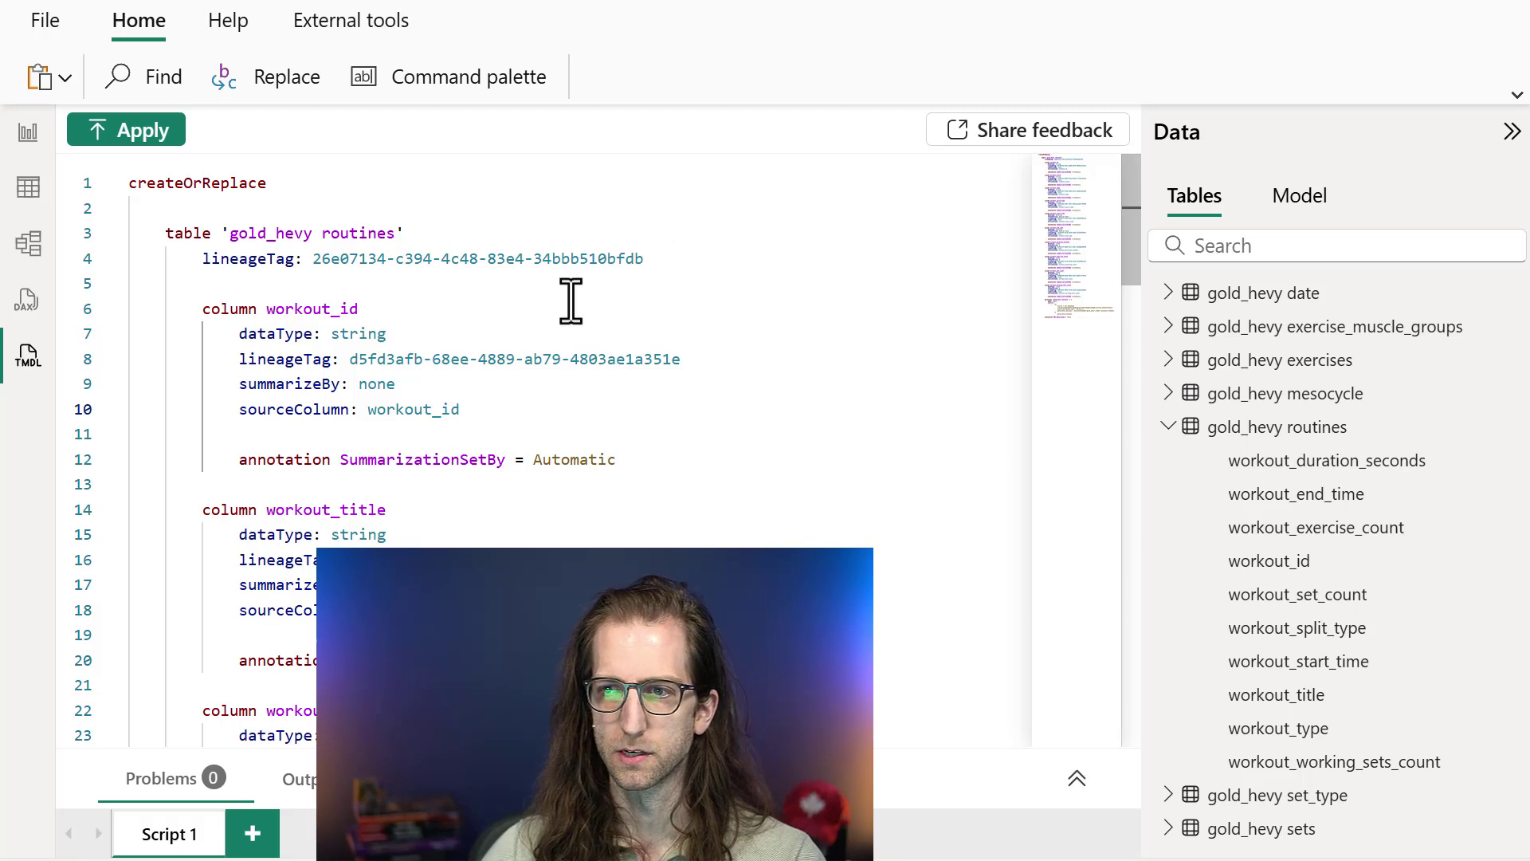
click(708, 287)
key(Return)
text(/)
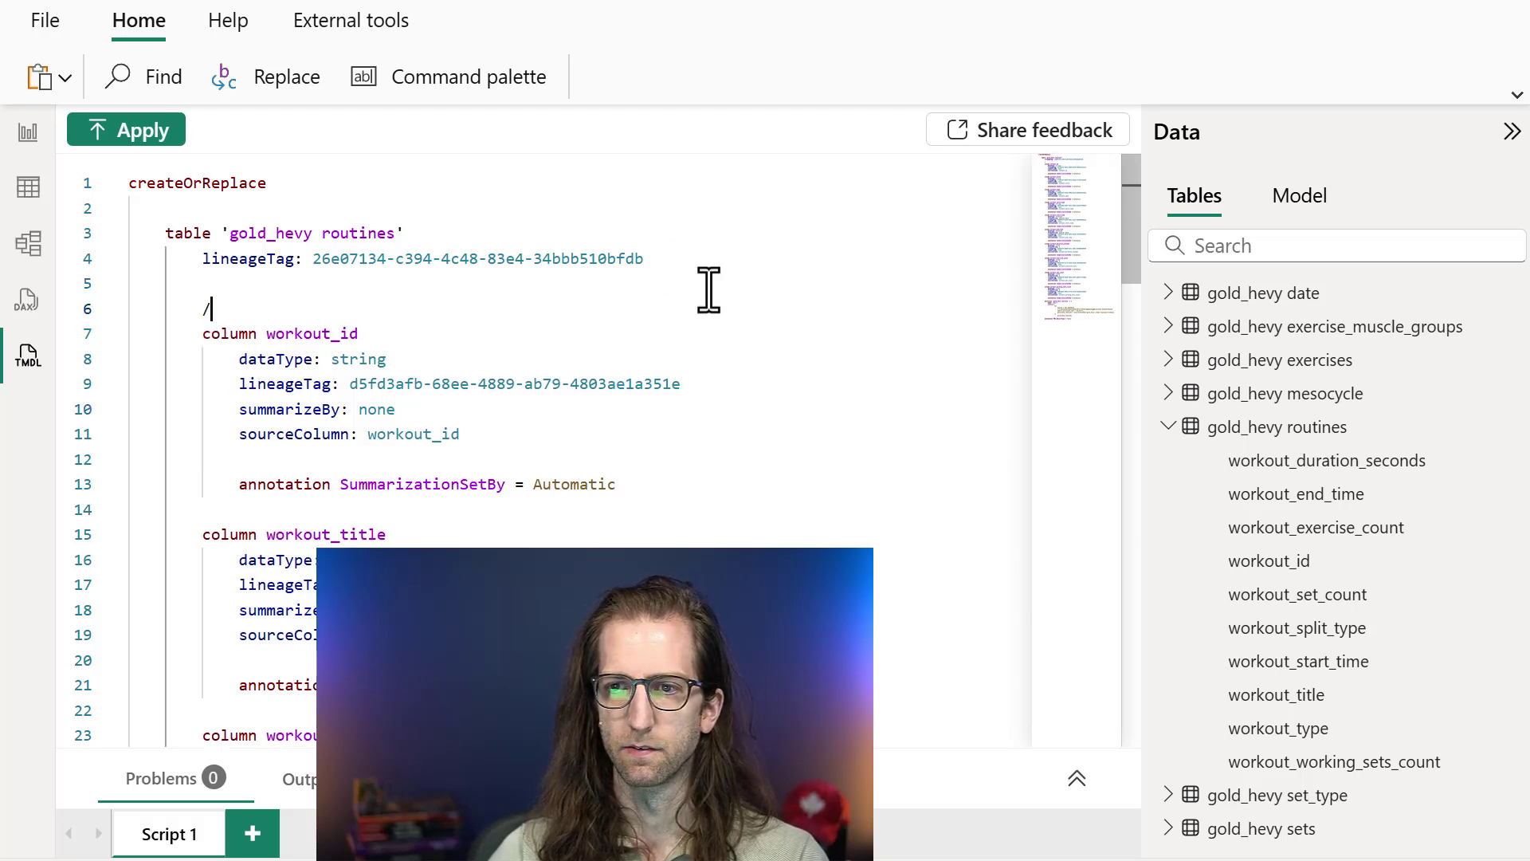
text(// Like this )
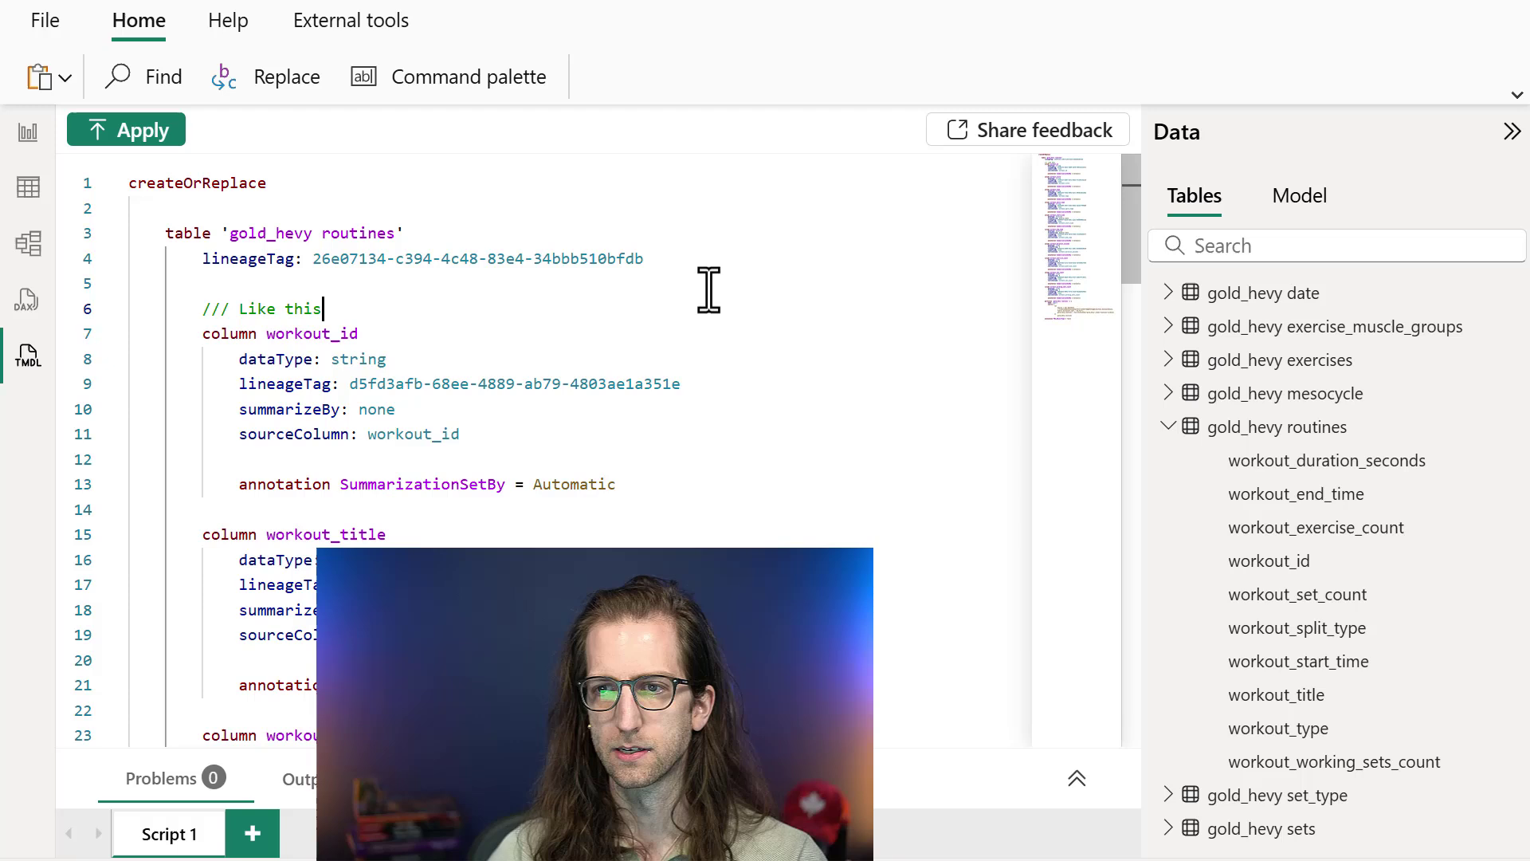
text(is a description)
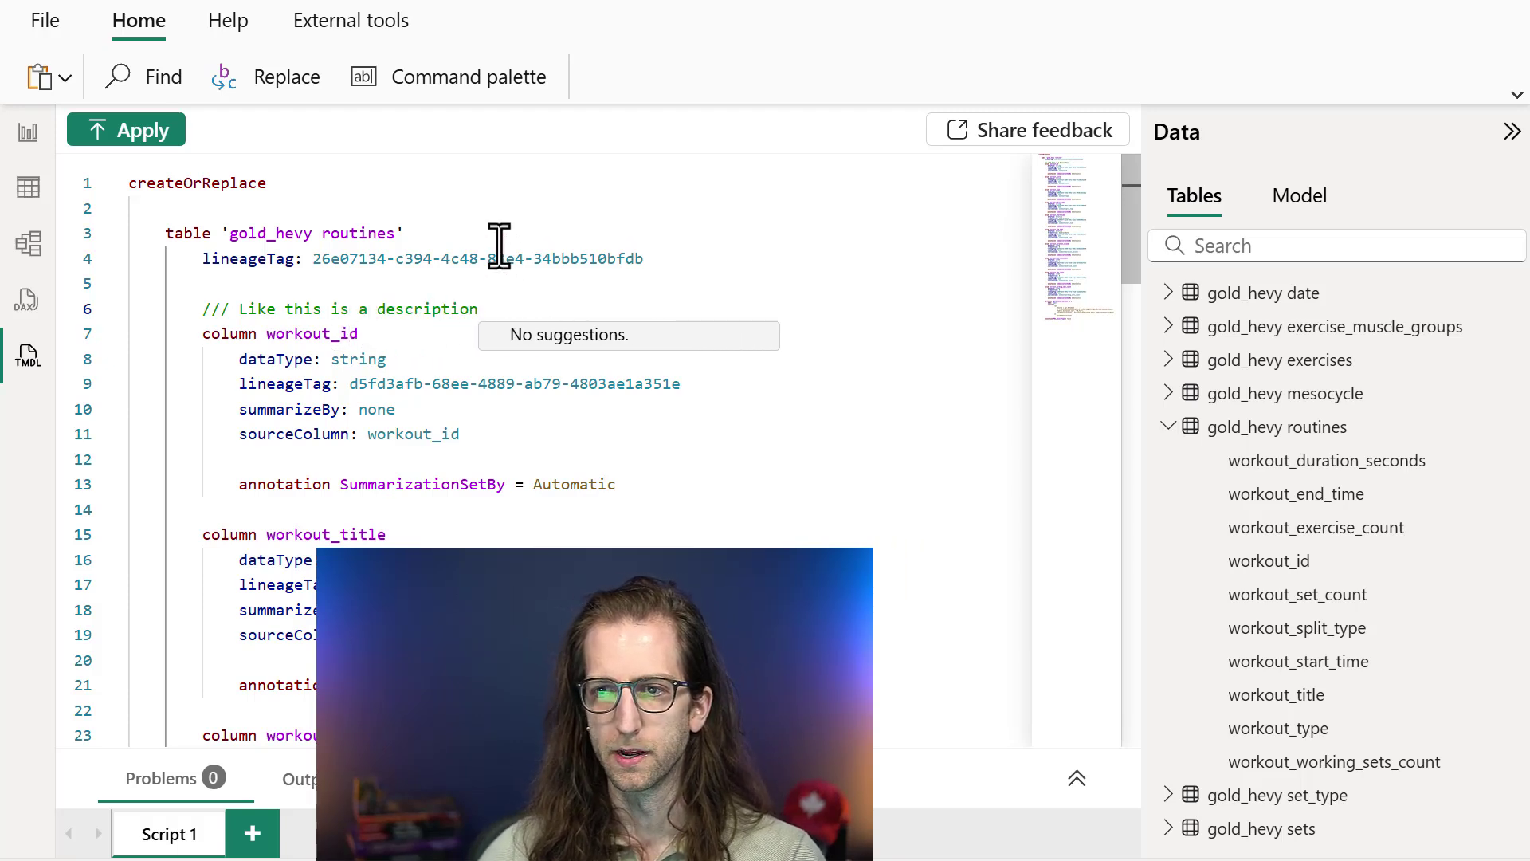
Step: Apply the script to the model and highlight the workout occurrences in the script
click(166, 151)
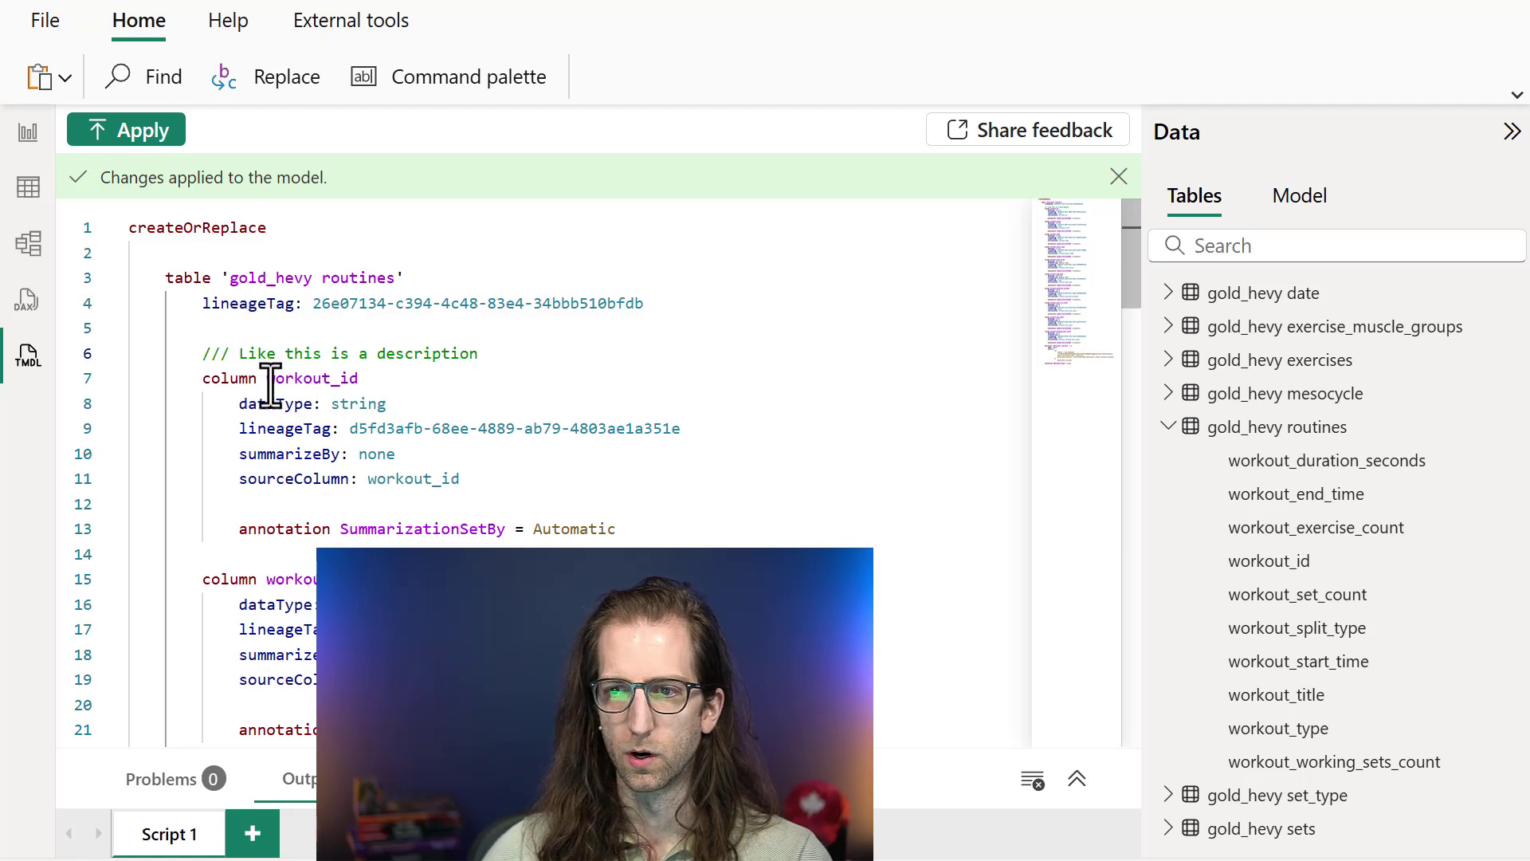
drag(268, 379, 332, 380)
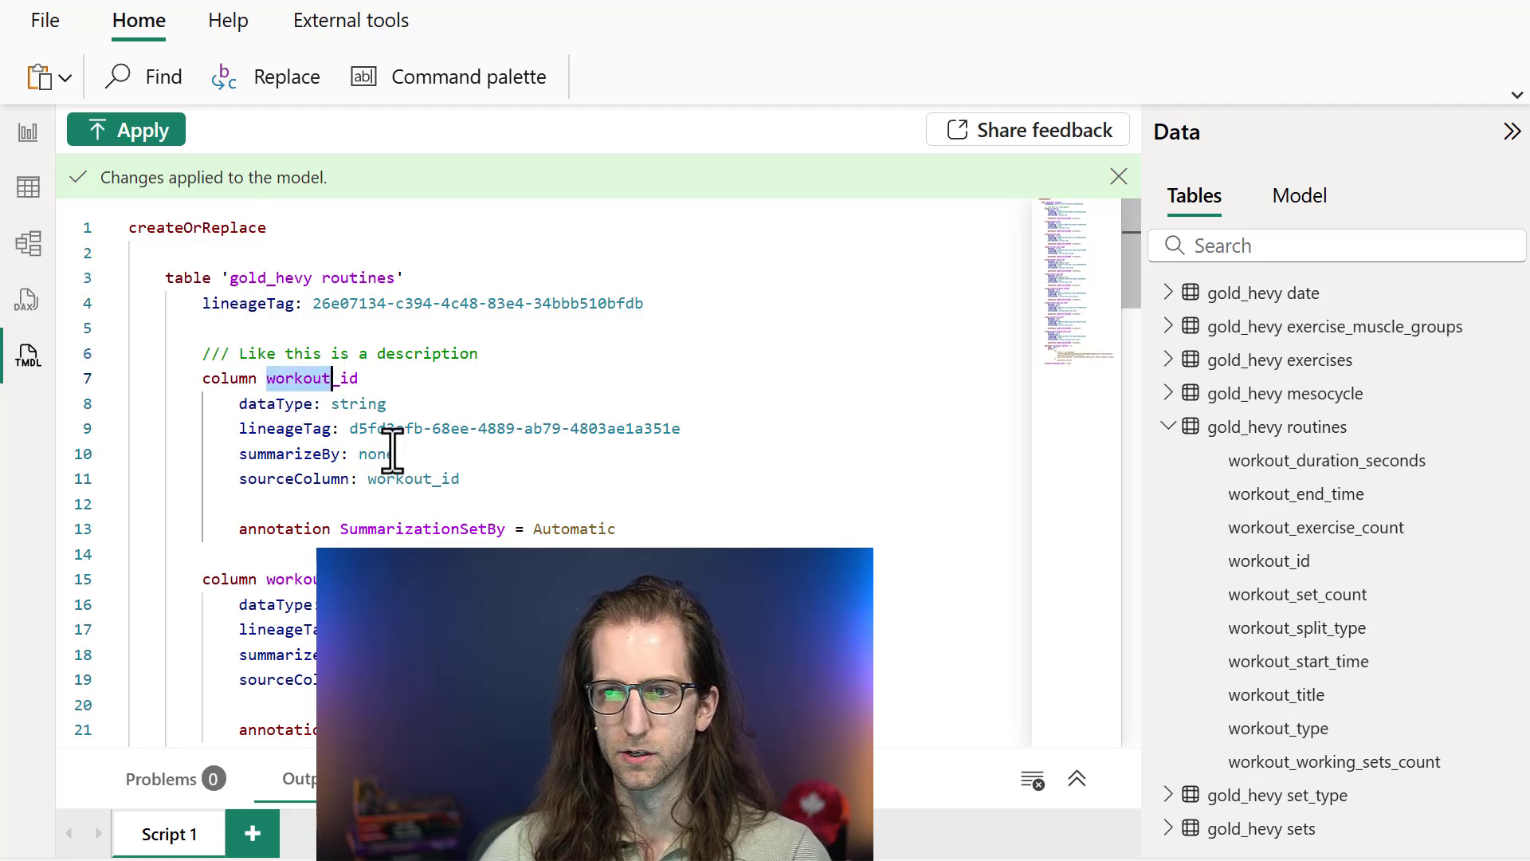
key(ctrl+f)
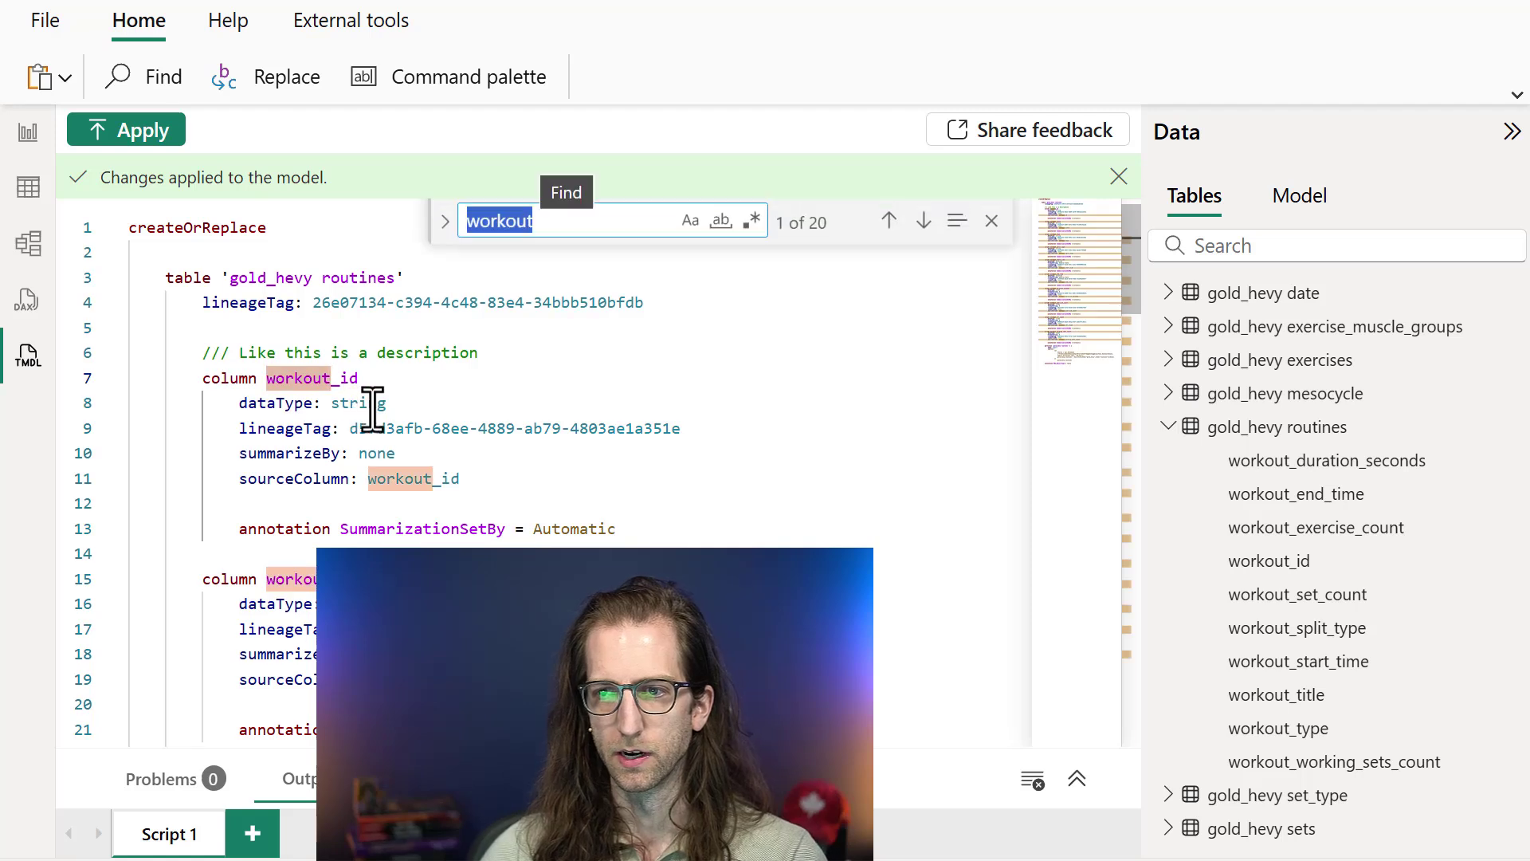
key(Escape)
key(ctrl+d)
key(ctrl+d)
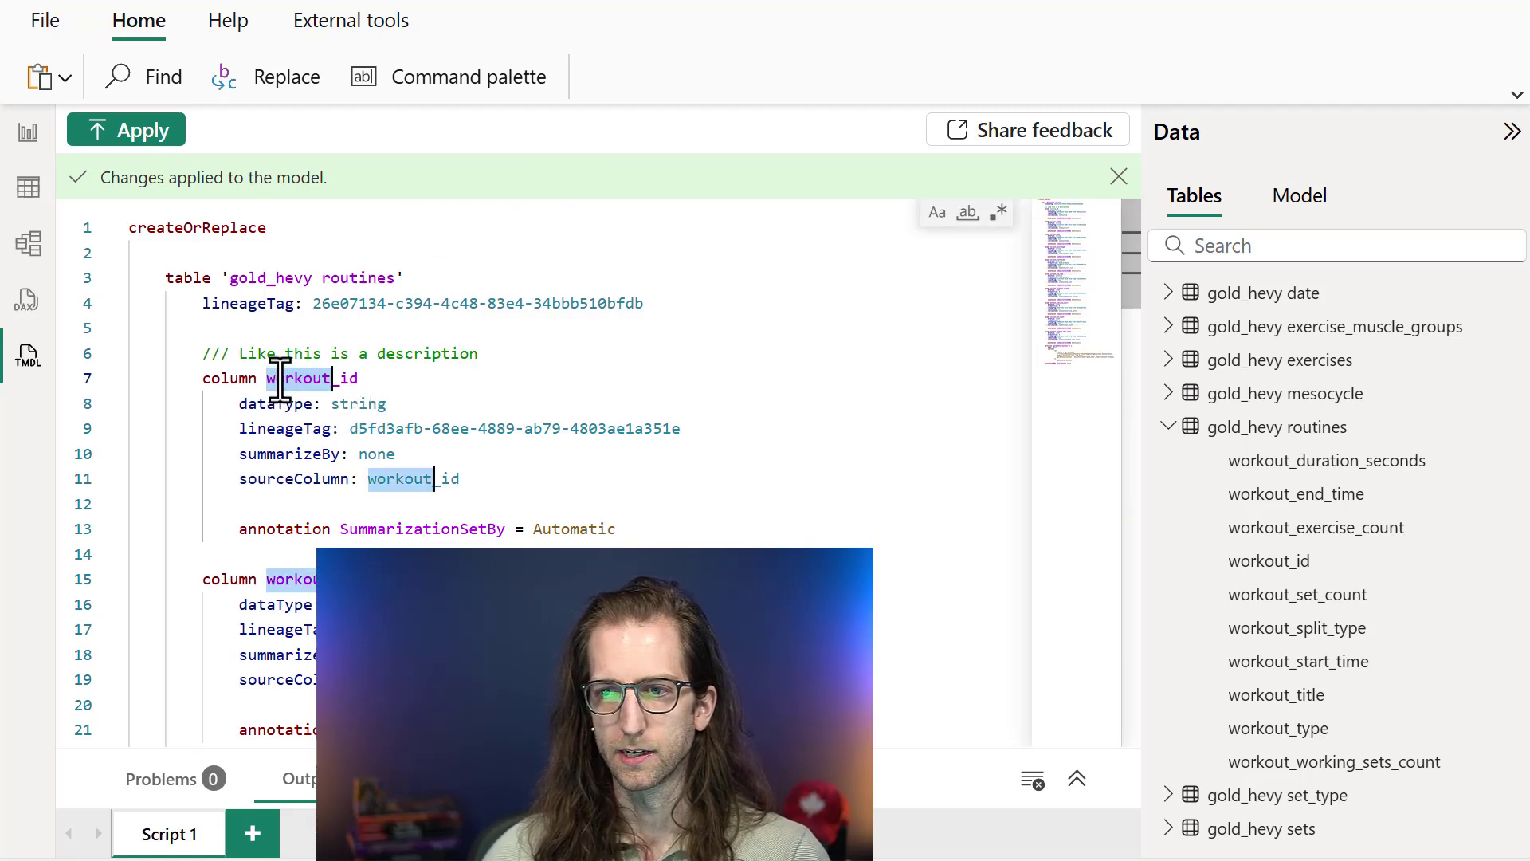
key(Escape)
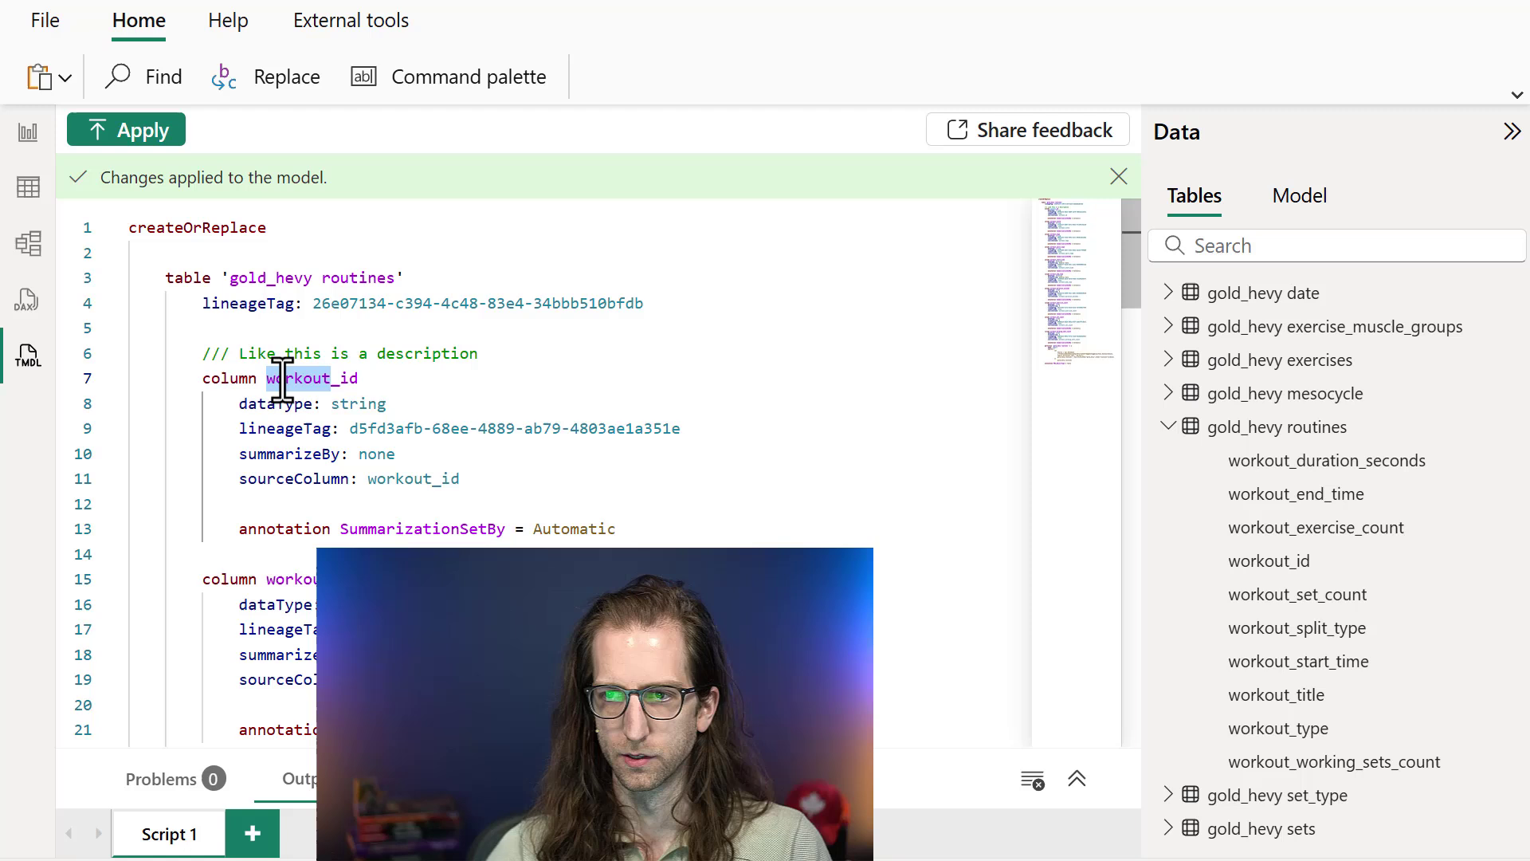
key(ctrl+d)
key(ctrl+d)
key(Escape)
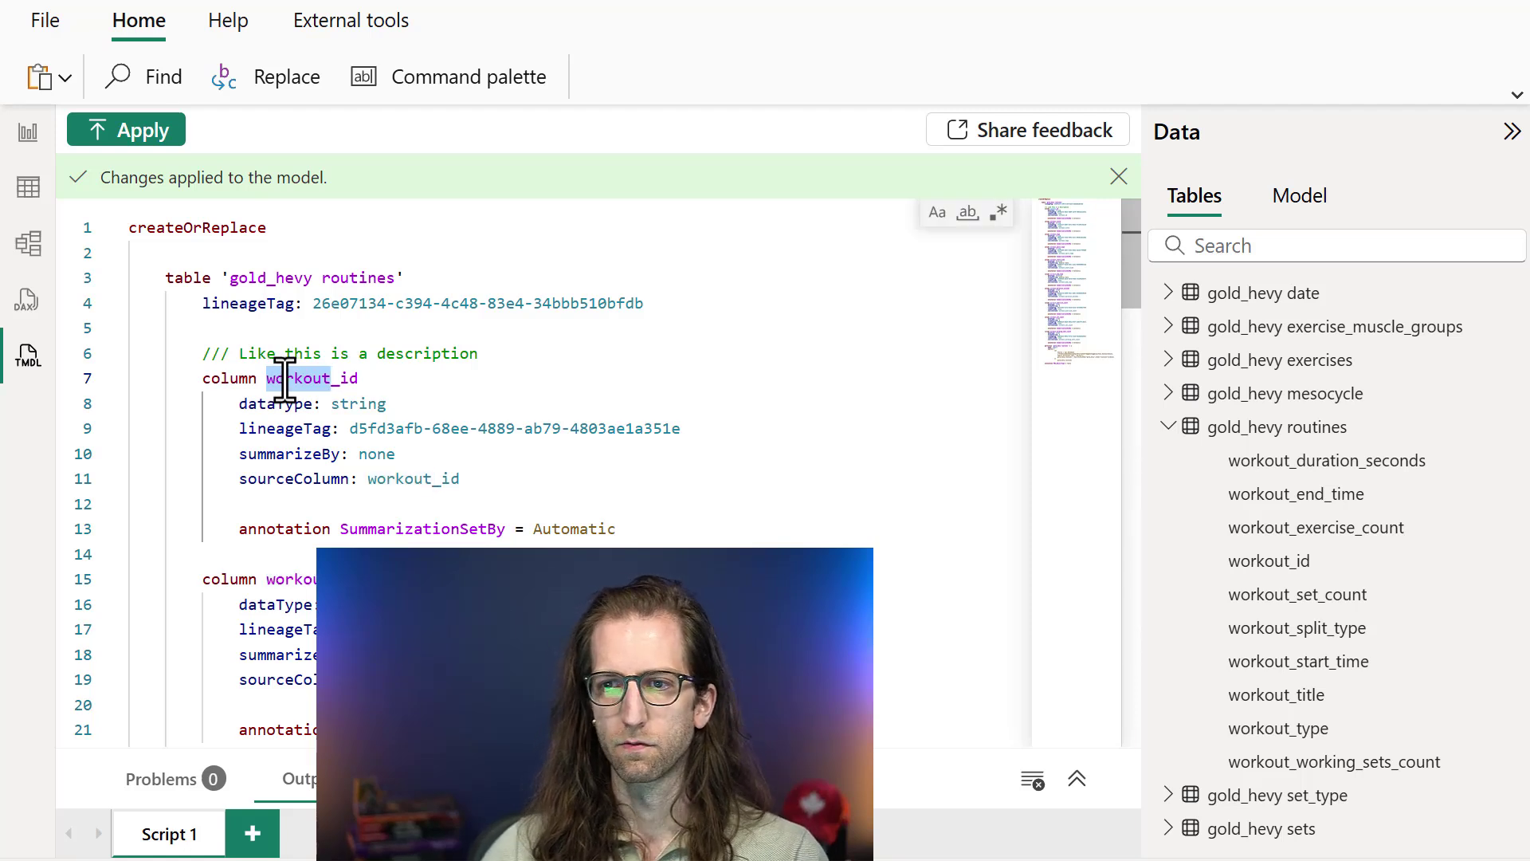
click(326, 353)
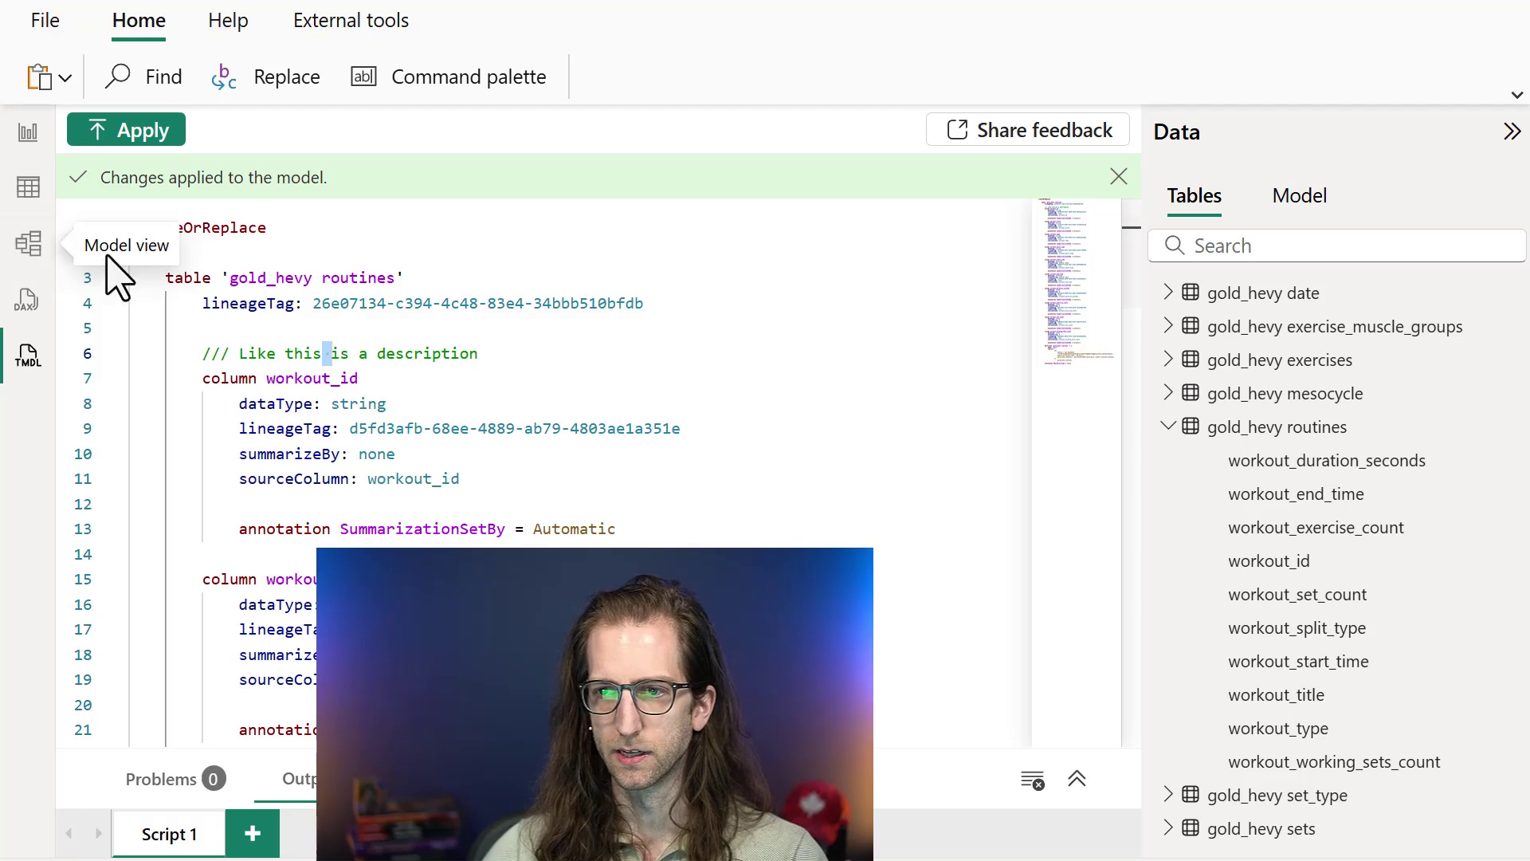
Step: Confirm workout_id shows 'Like this is a description', then switch to Visual Studio Code
mouse_move(1292, 575)
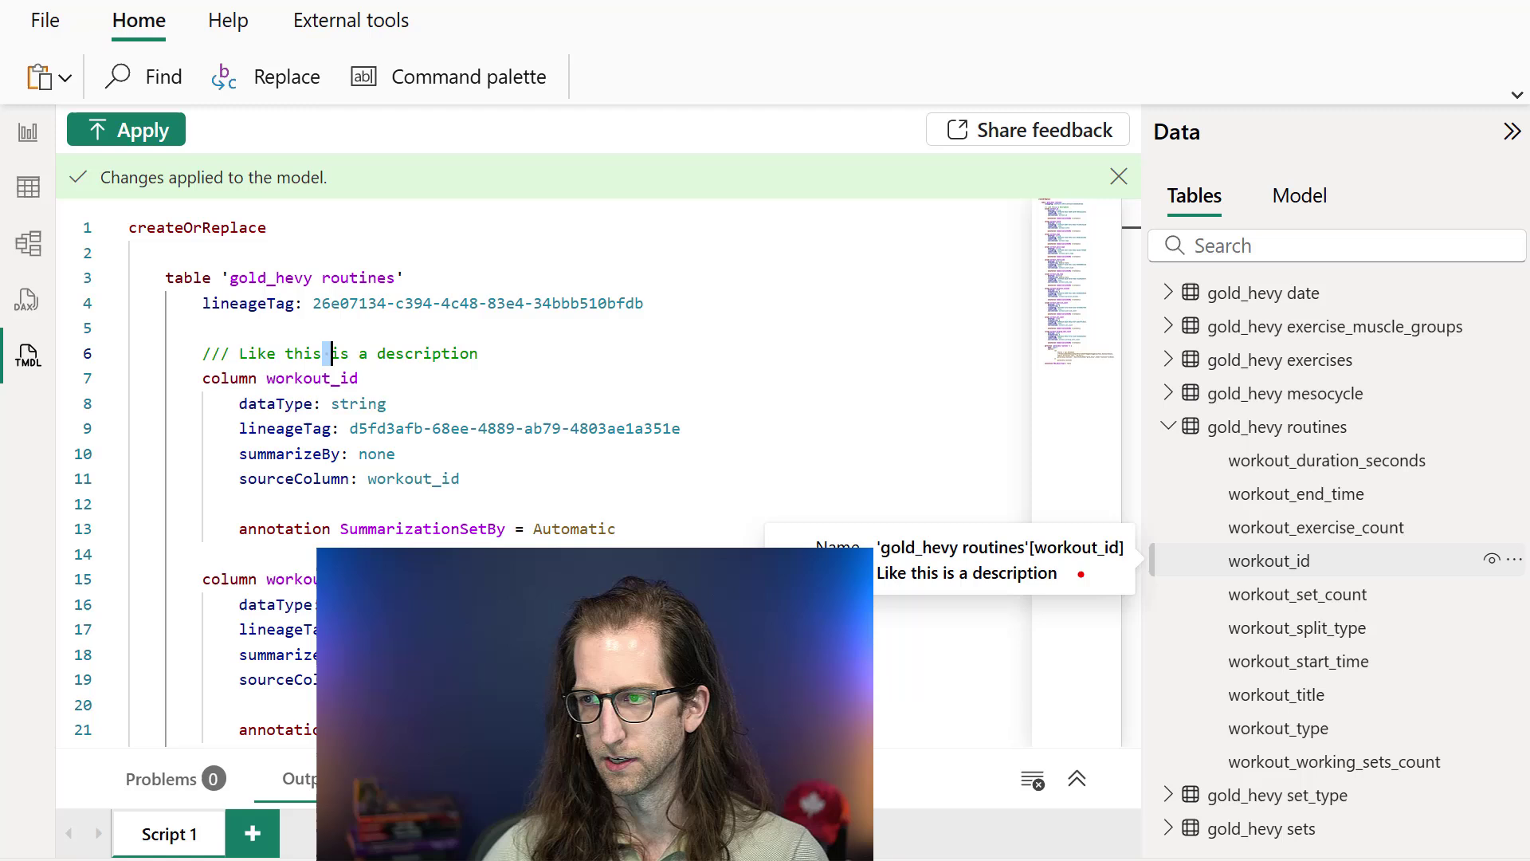
drag(1080, 574, 1123, 586)
drag(874, 589, 1035, 588)
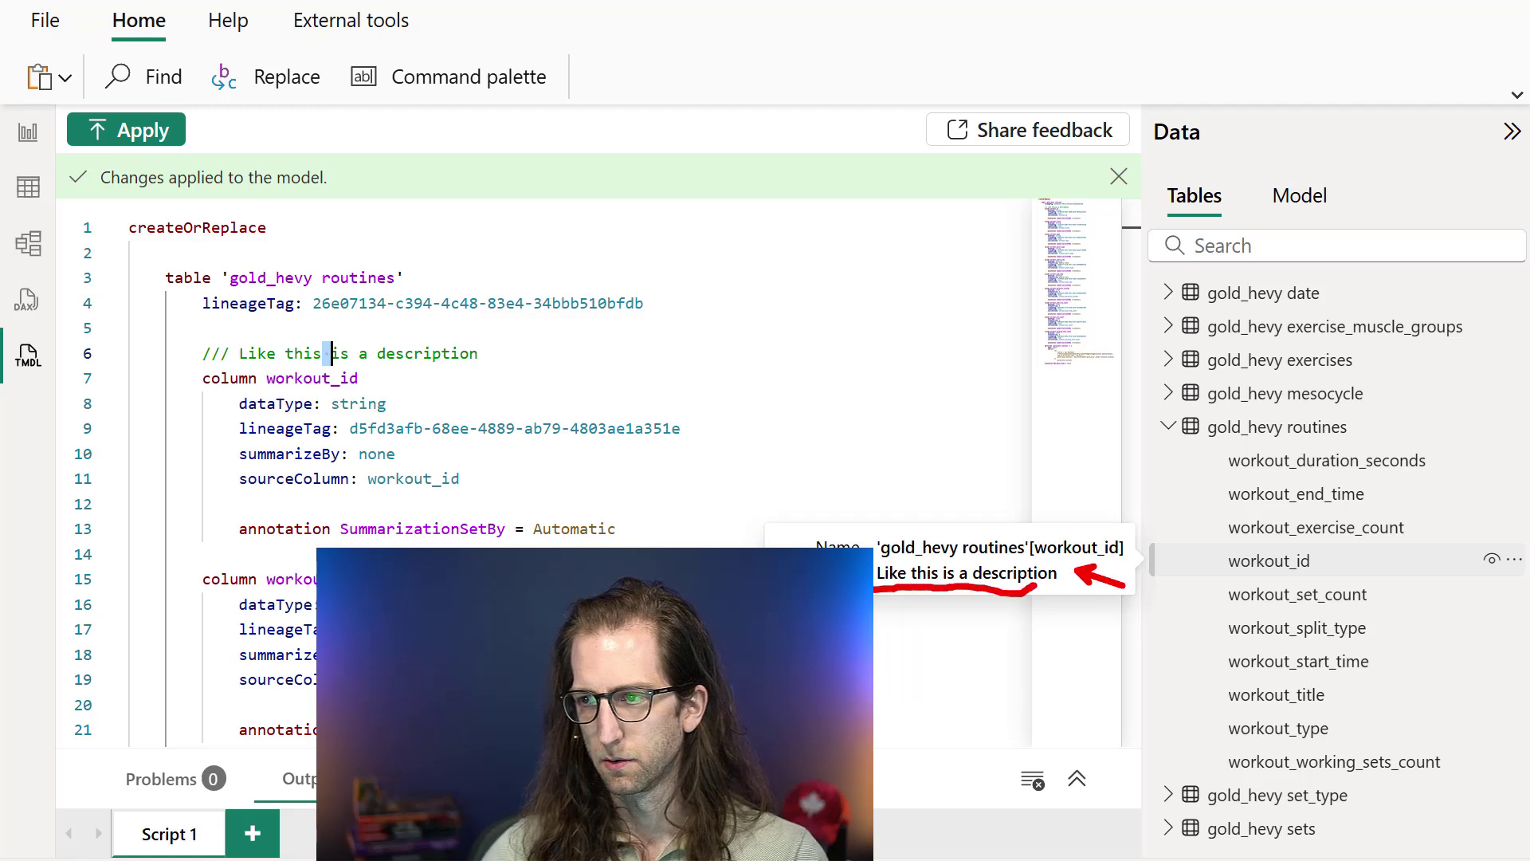
key(Escape)
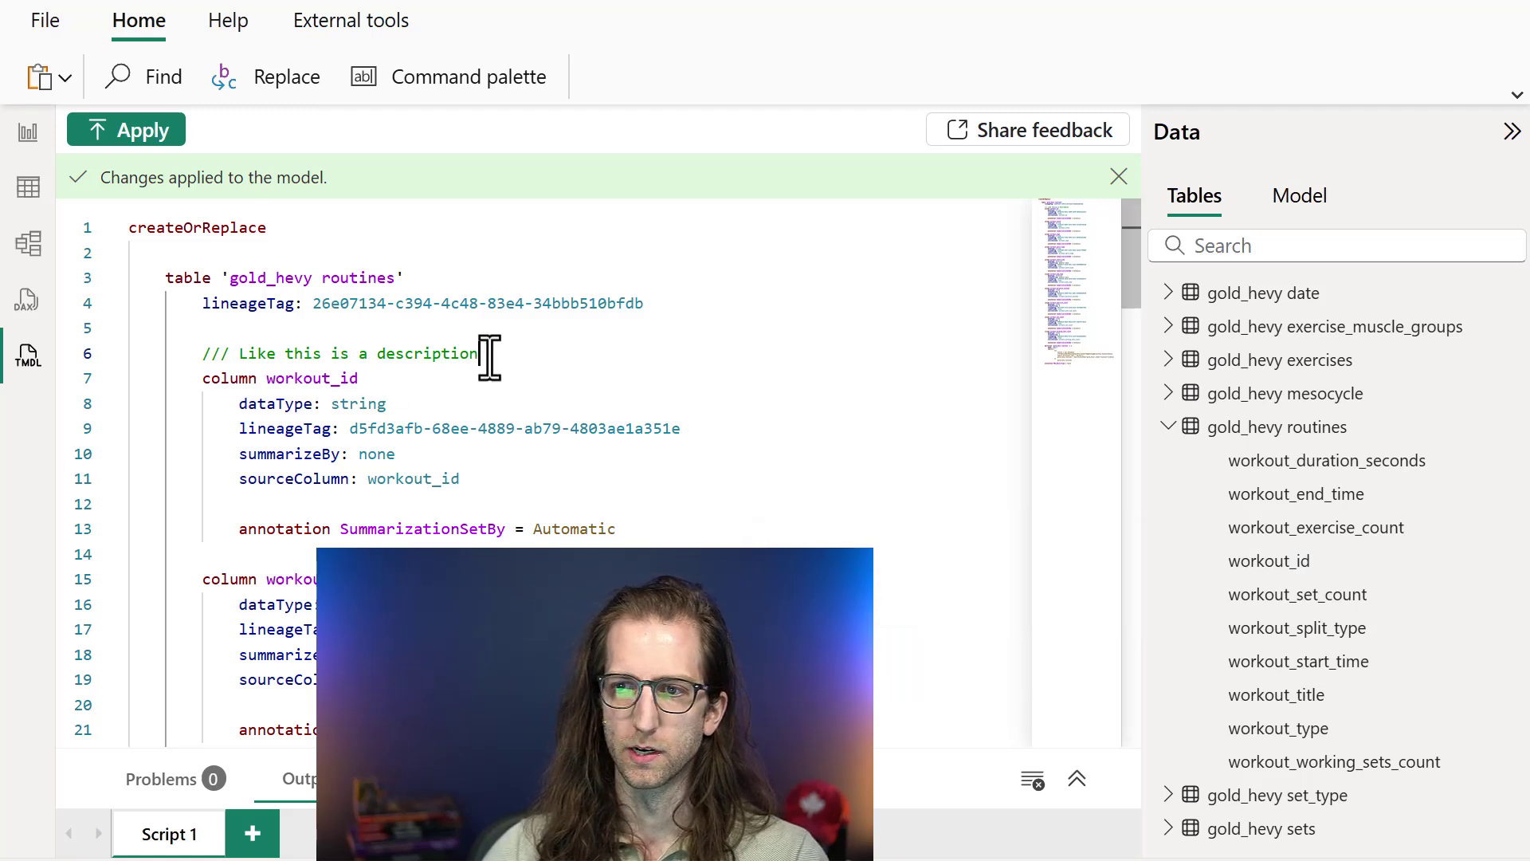
click(495, 355)
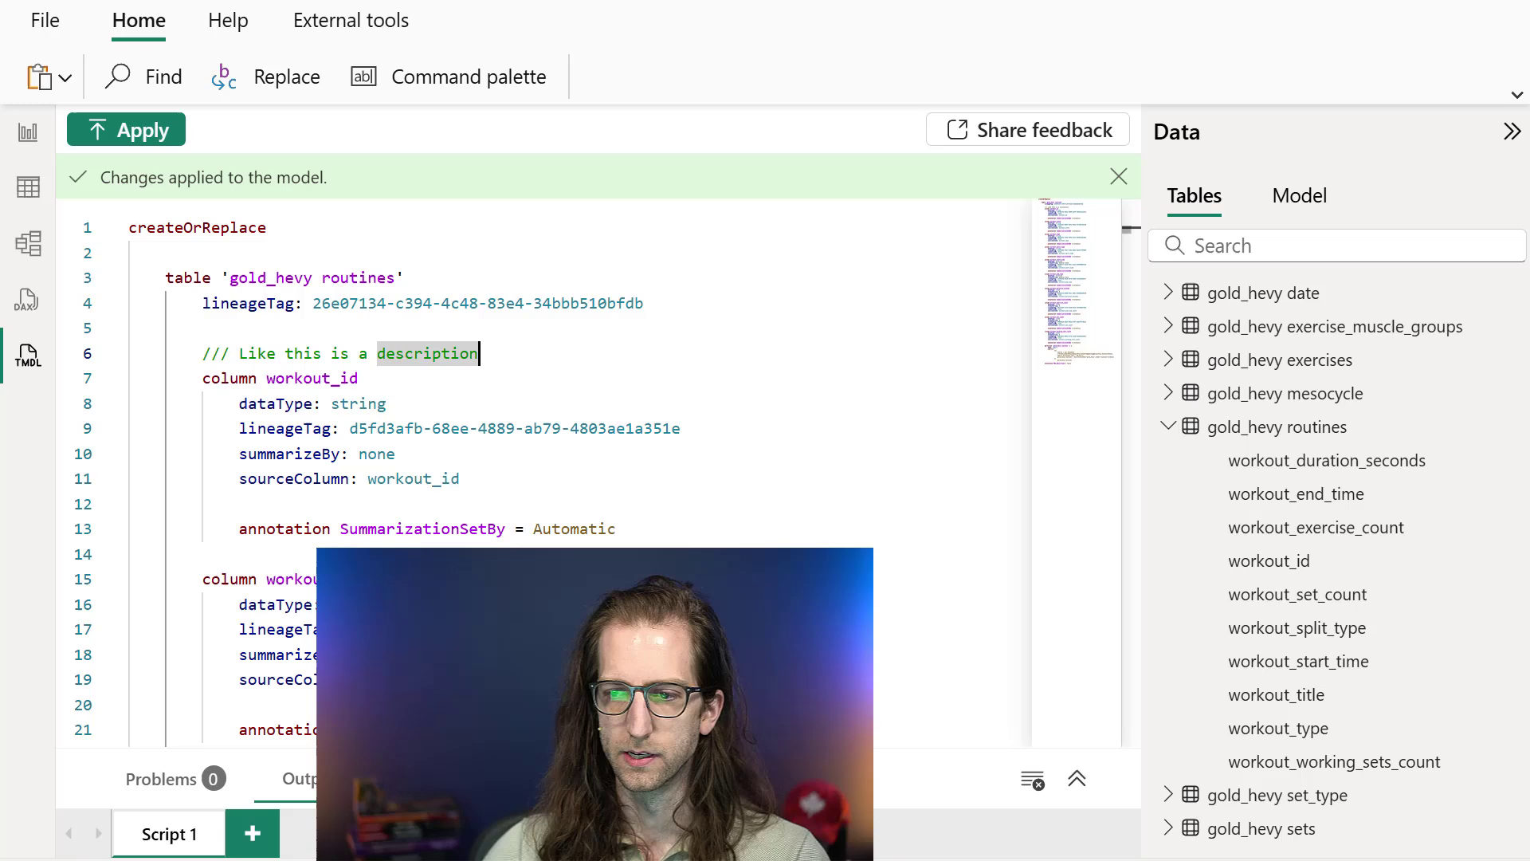
key(alt+Tab)
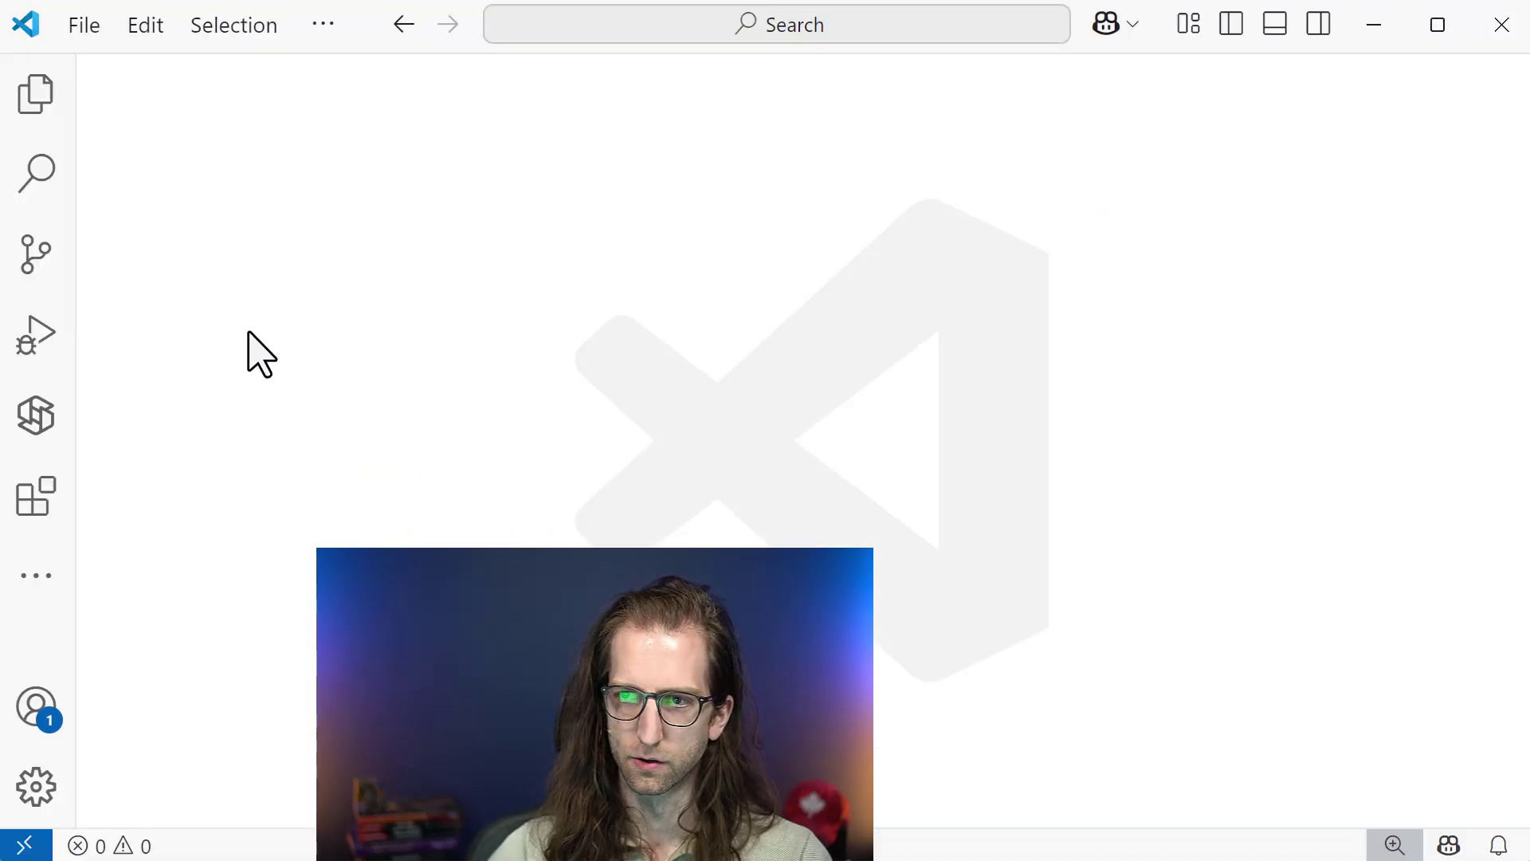
Step: Open WorkoutData.SemanticModel > TMDLScripts > Script 1.tmdl in the editor with Ctrl+O
key(ctrl+o)
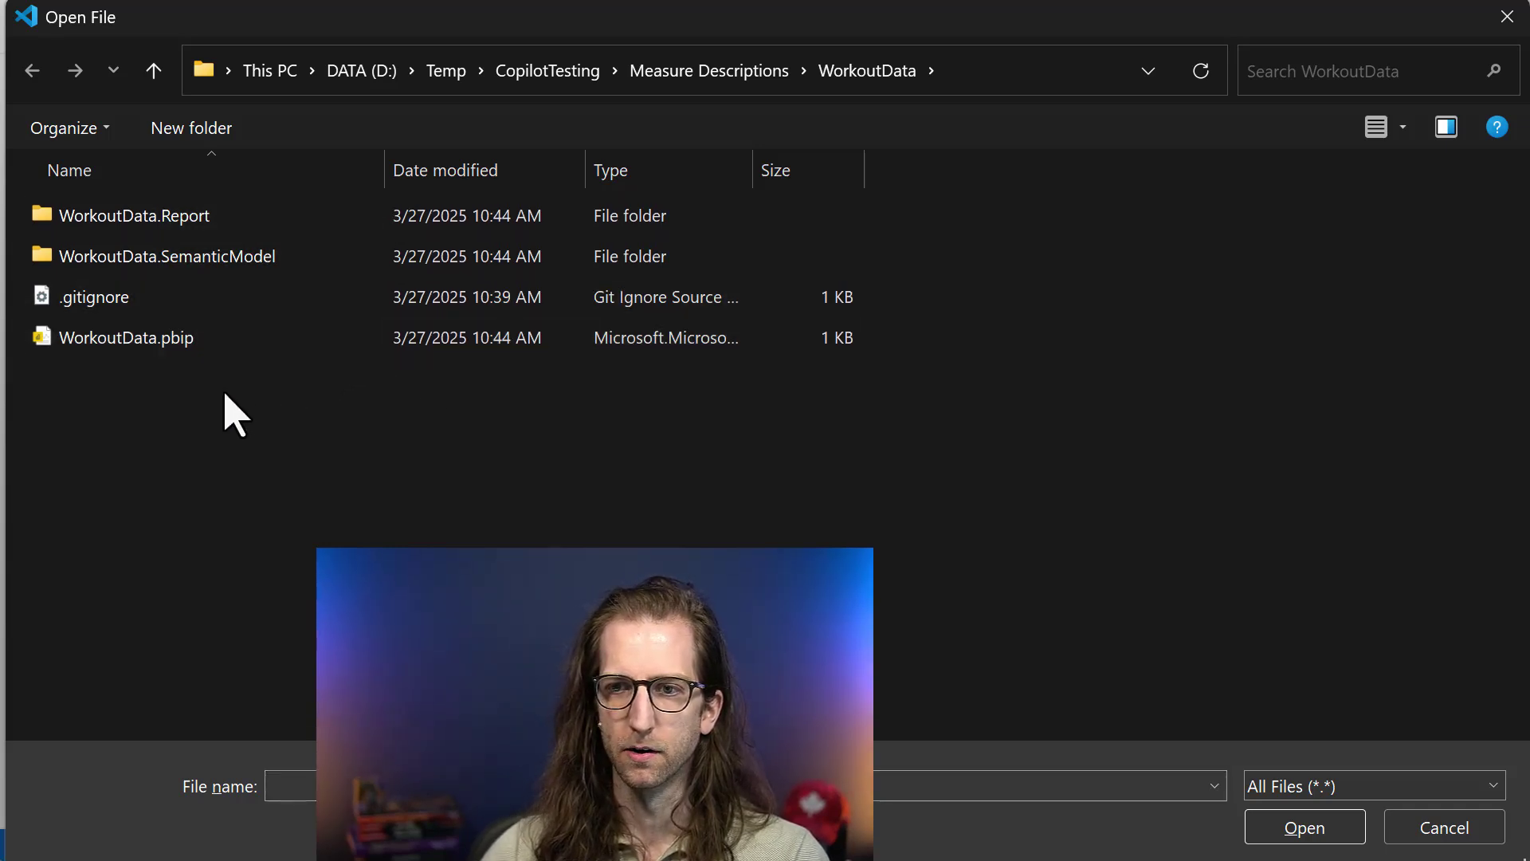
drag(157, 351, 197, 351)
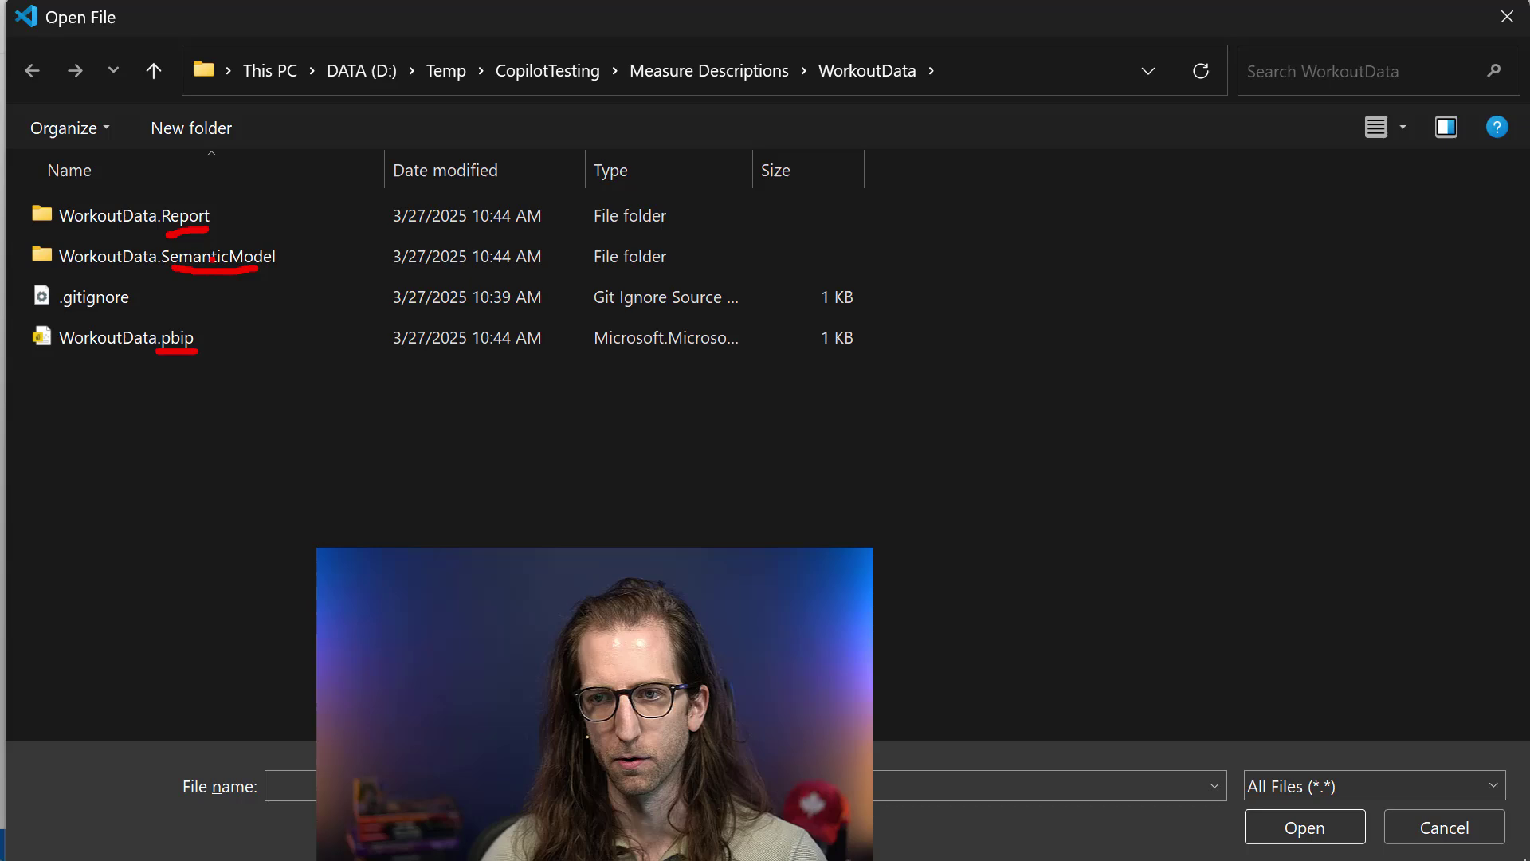
double_click(179, 262)
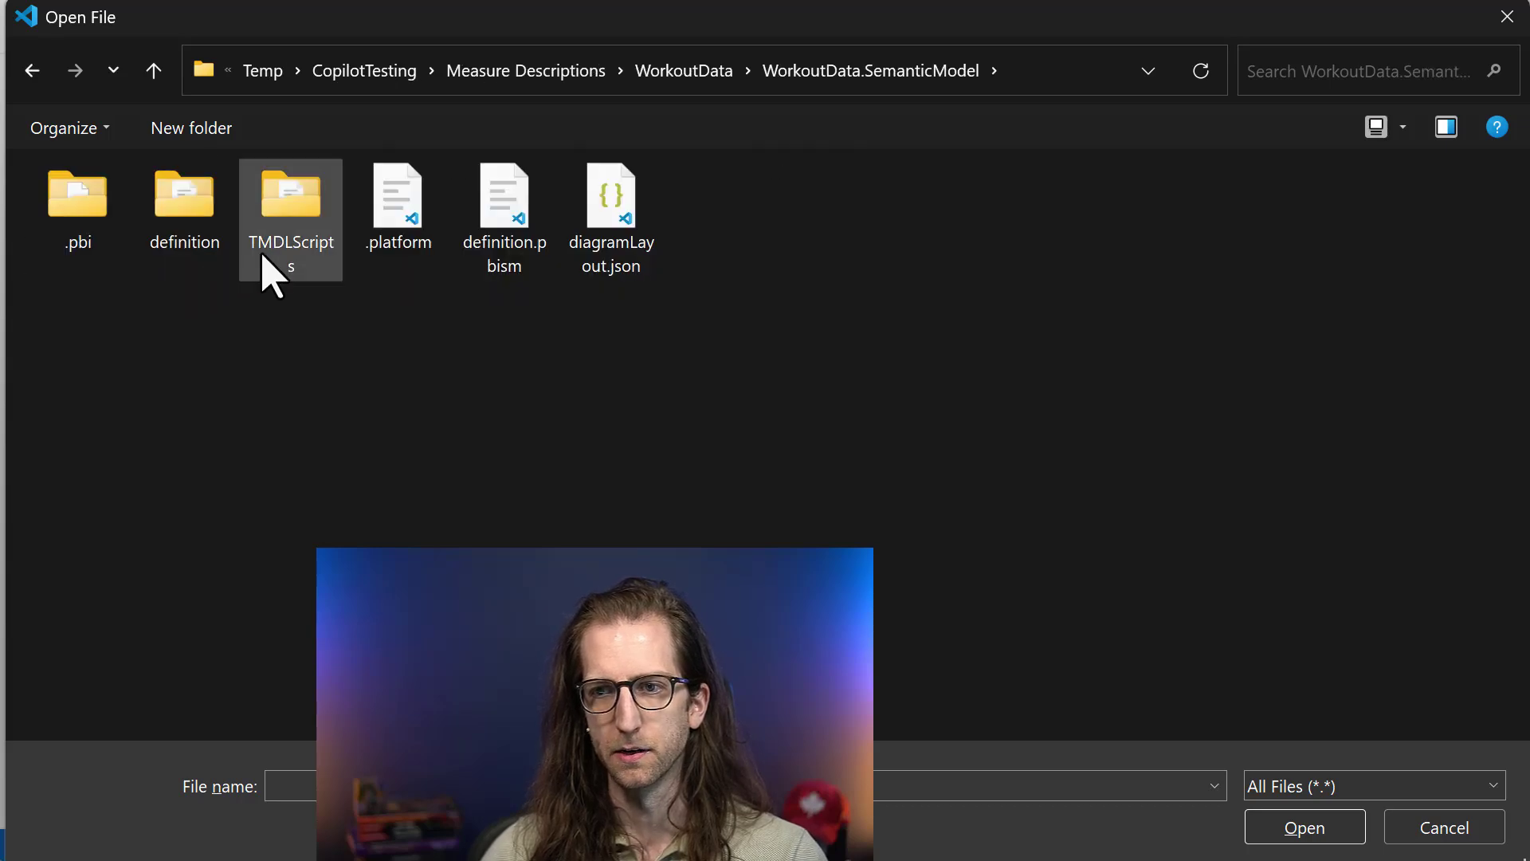
key(ctrl+2)
mouse_move(229, 154)
mouse_down()
mouse_move(346, 292)
mouse_move(297, 365)
mouse_up()
key(Escape)
double_click(308, 256)
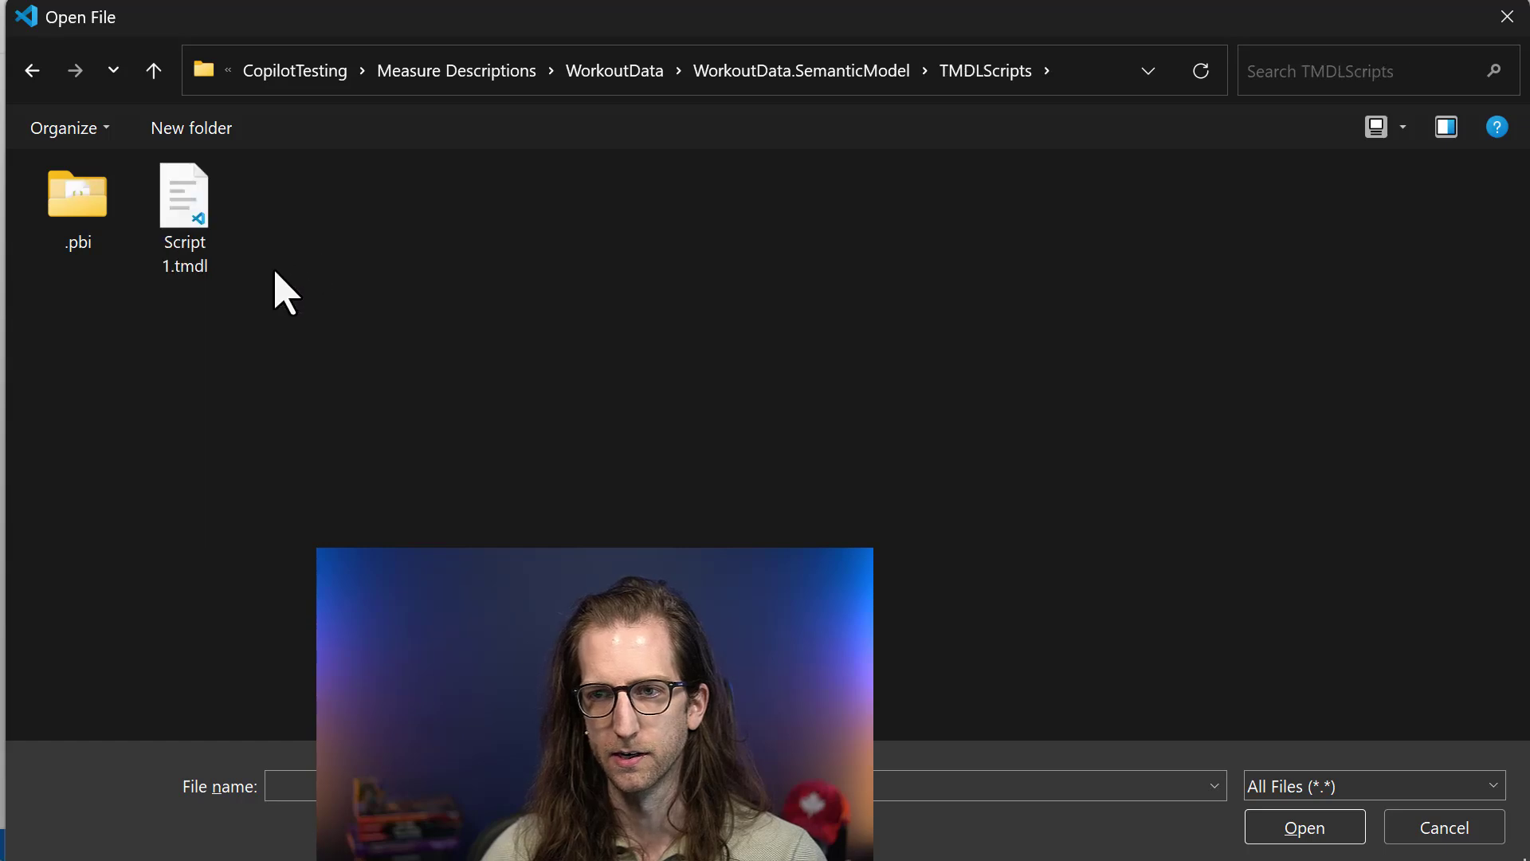
click(193, 231)
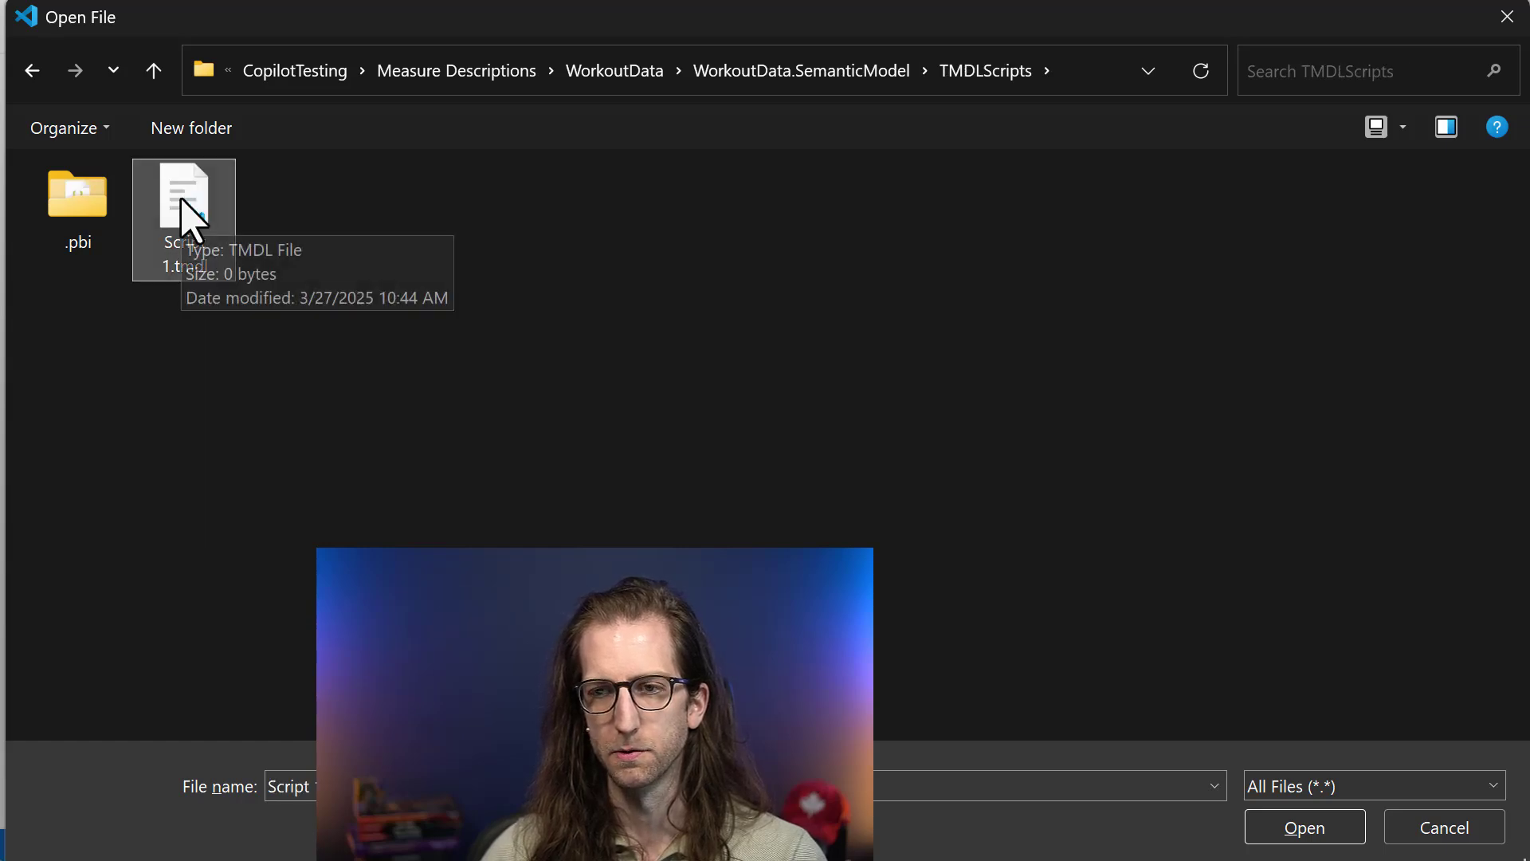
double_click(191, 228)
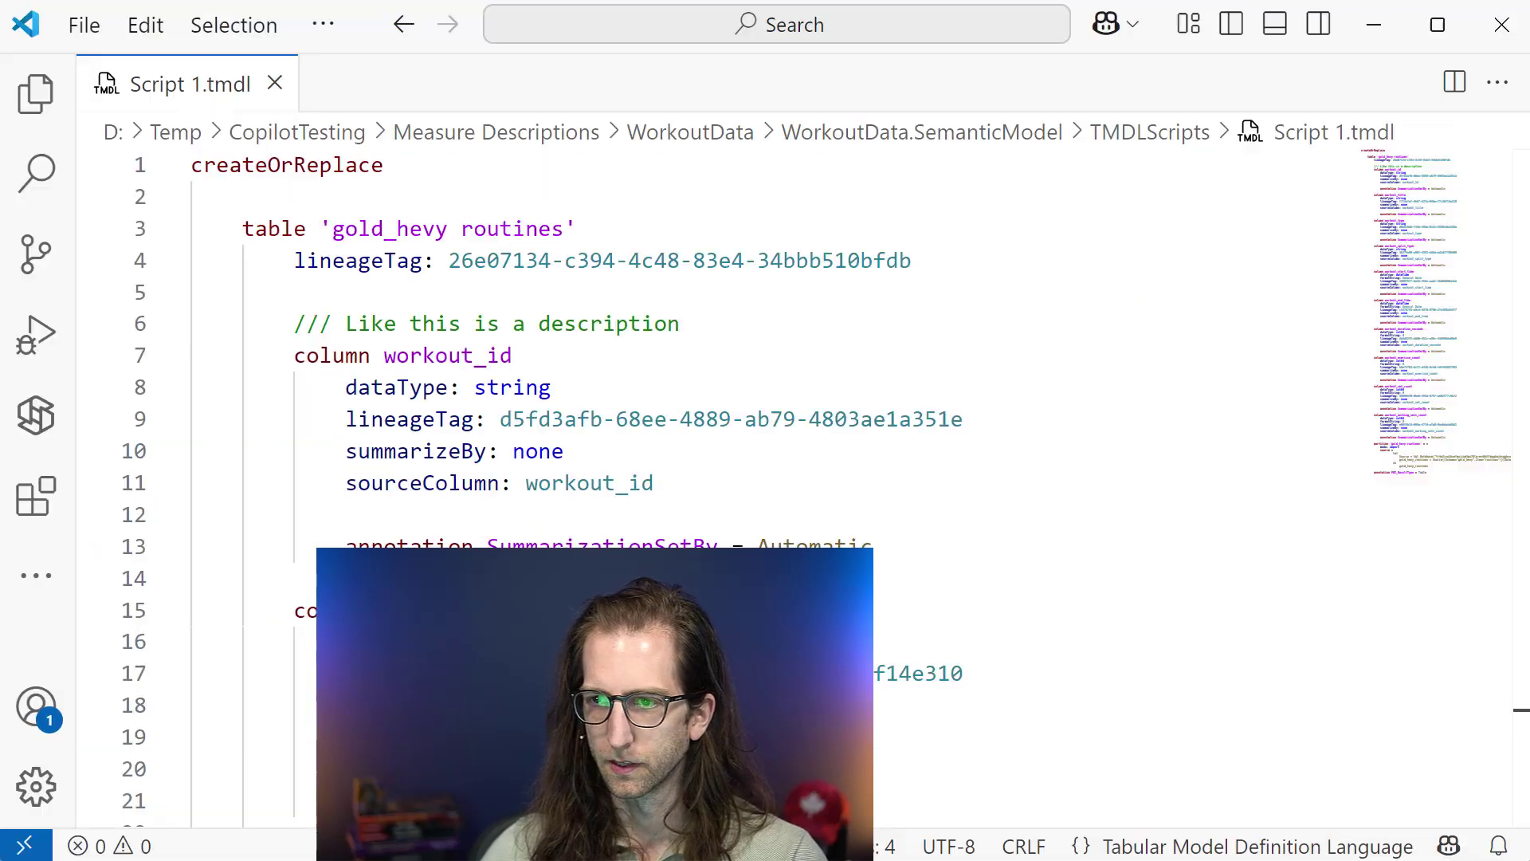
click(460, 416)
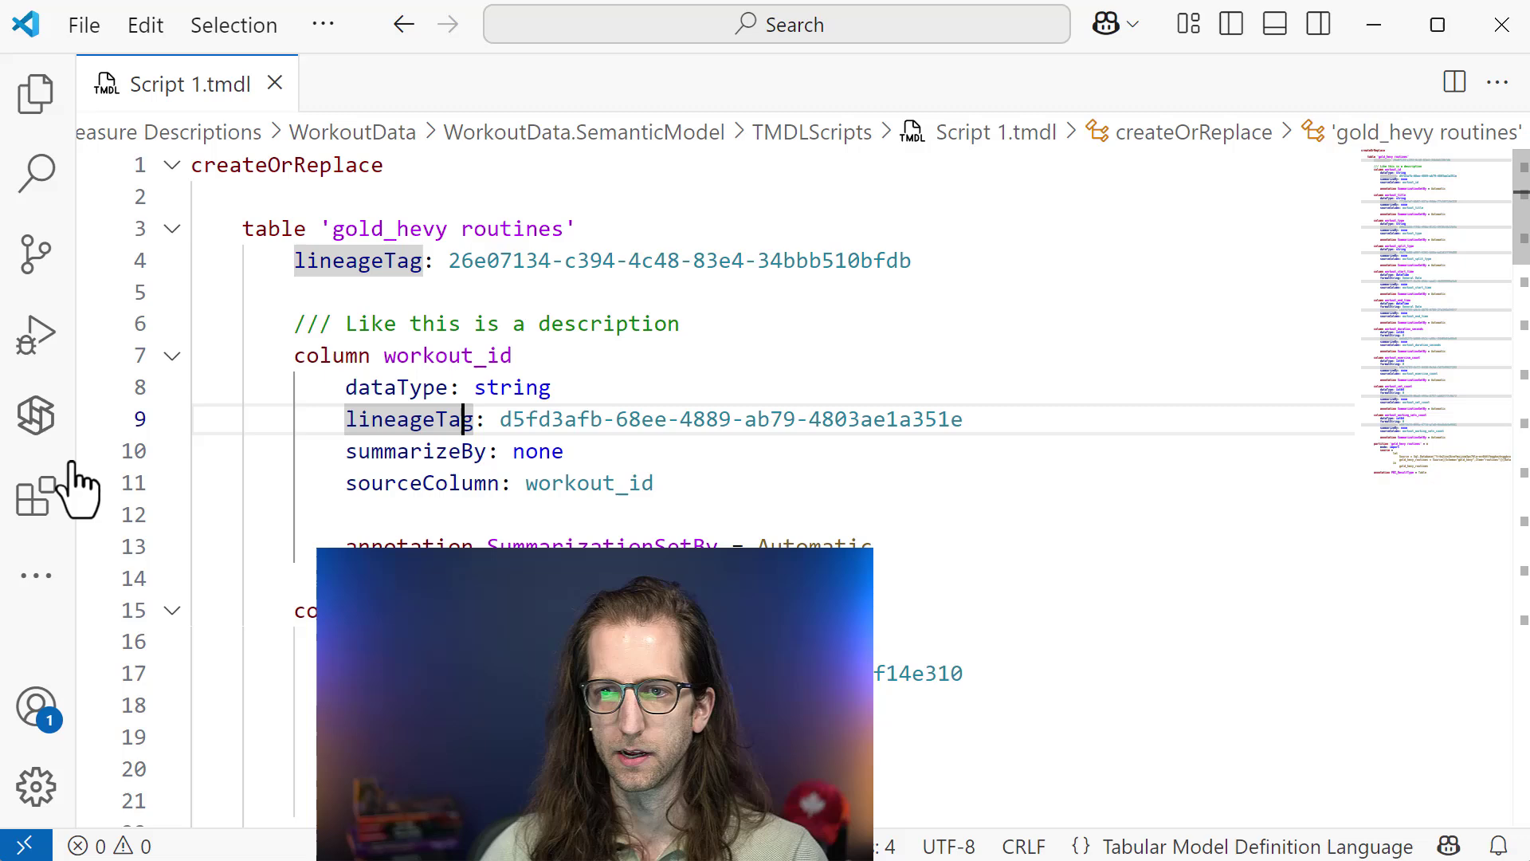
click(57, 498)
text(tmdl)
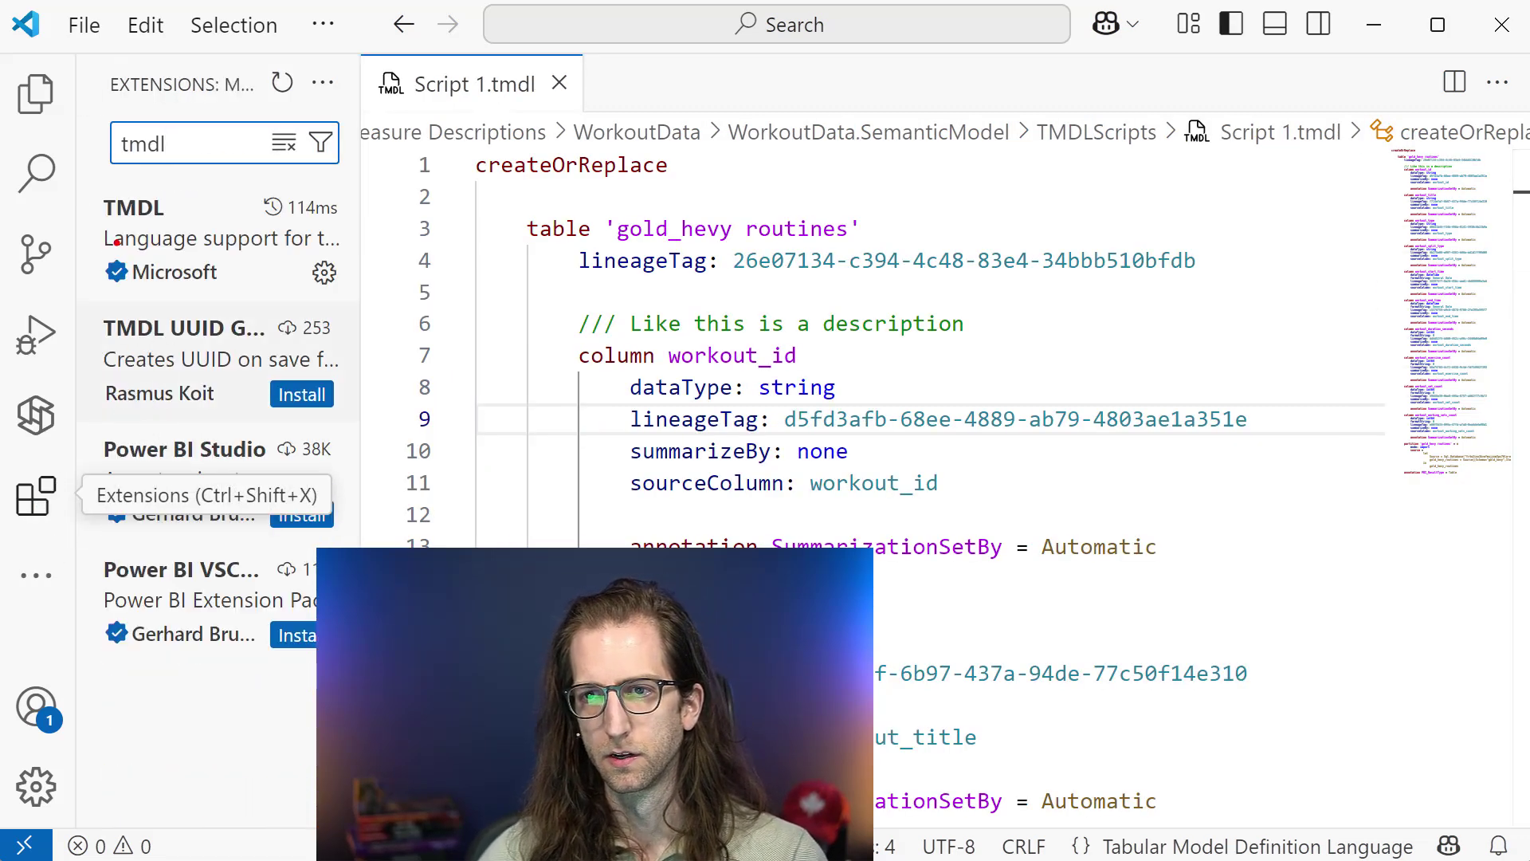
mouse_move(93, 189)
mouse_down()
mouse_move(359, 298)
mouse_move(378, 271)
mouse_move(450, 325)
mouse_move(506, 338)
mouse_up()
key(Escape)
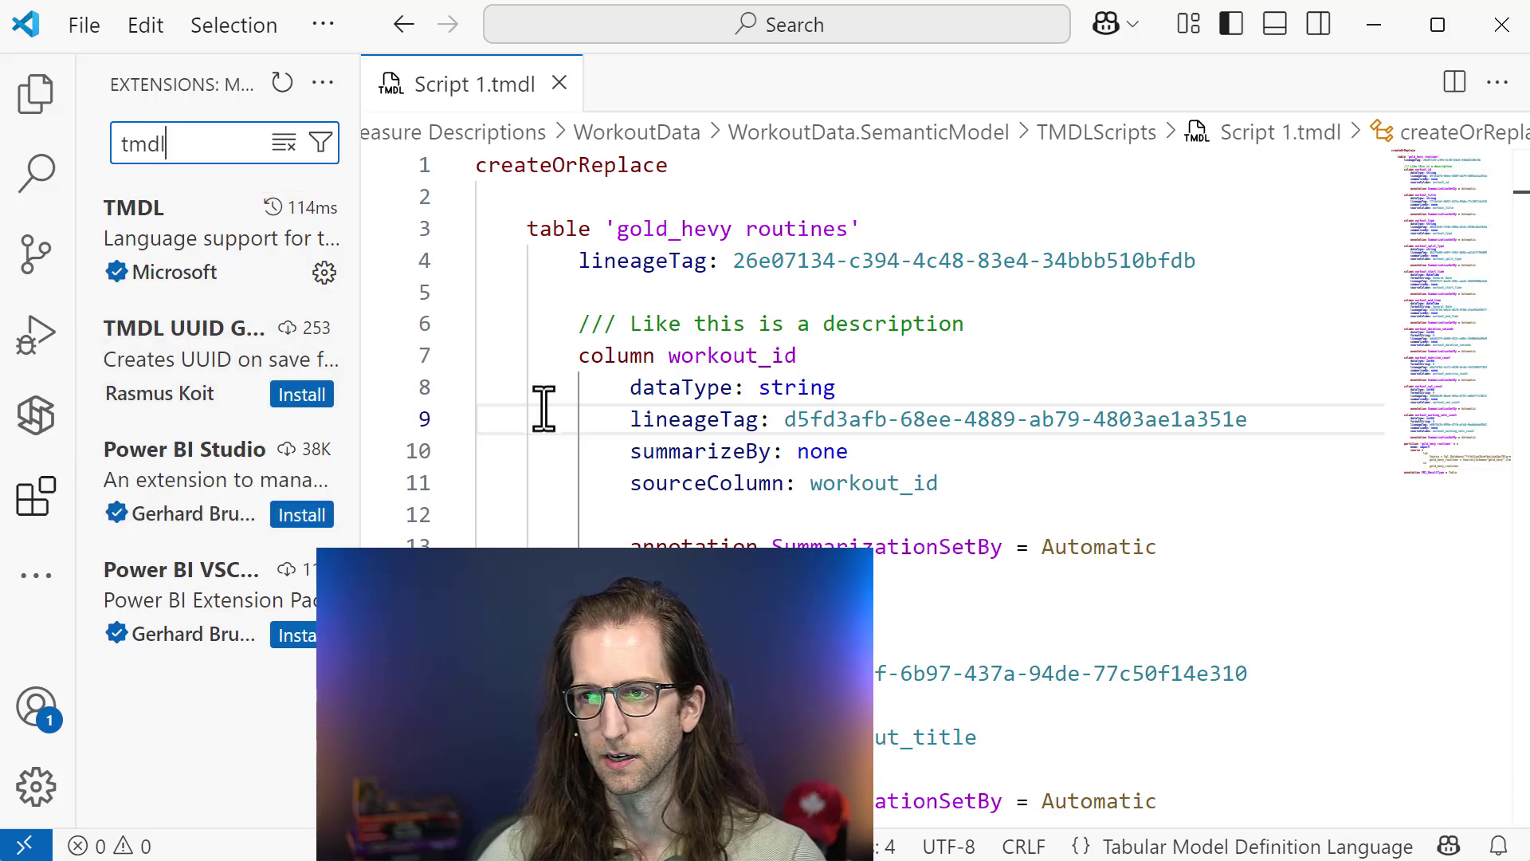
click(49, 499)
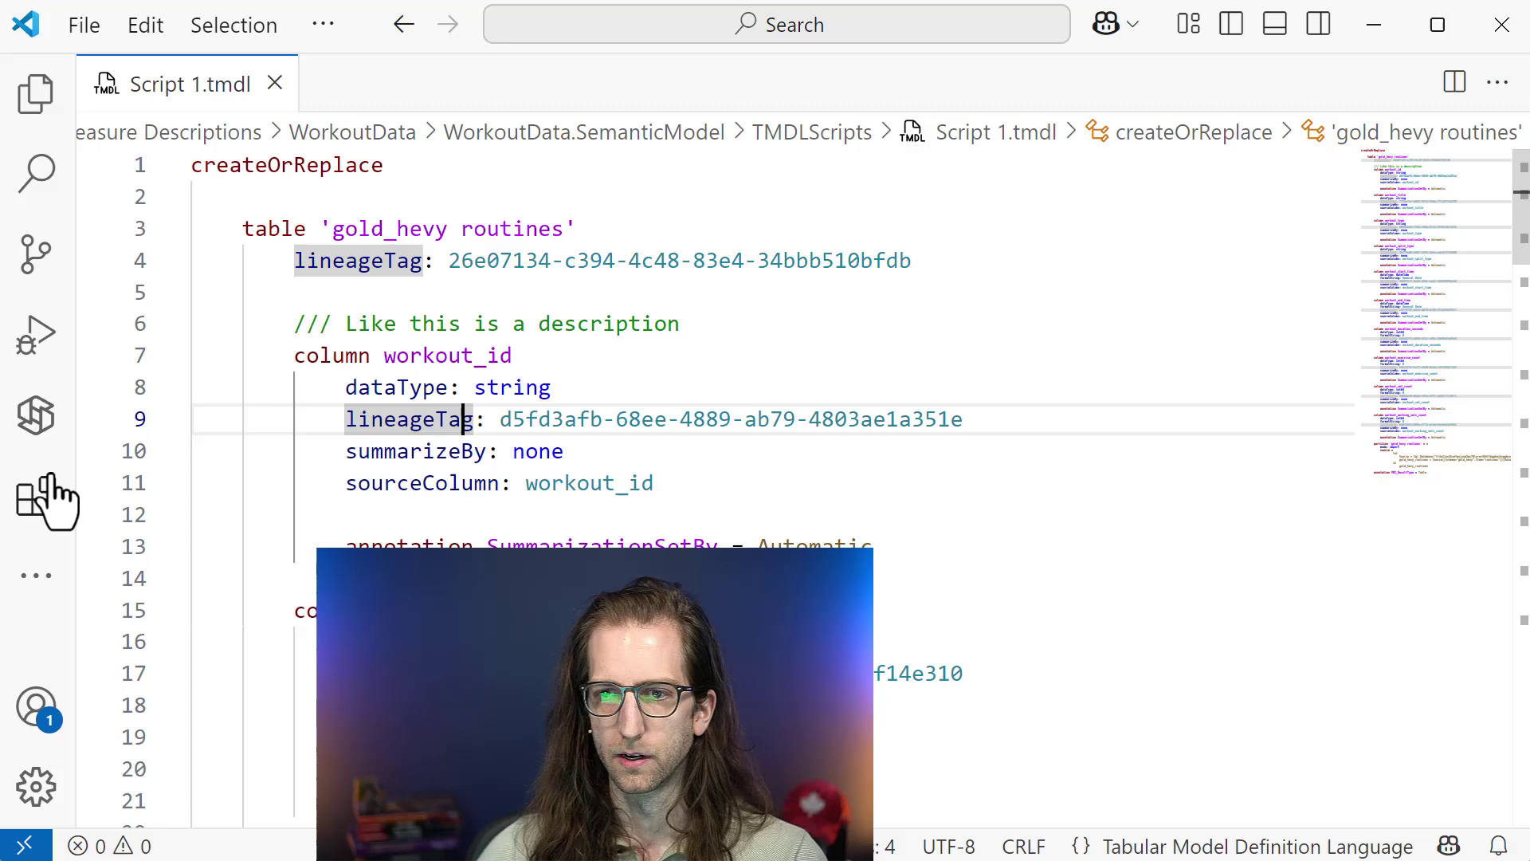
click(602, 396)
click(676, 325)
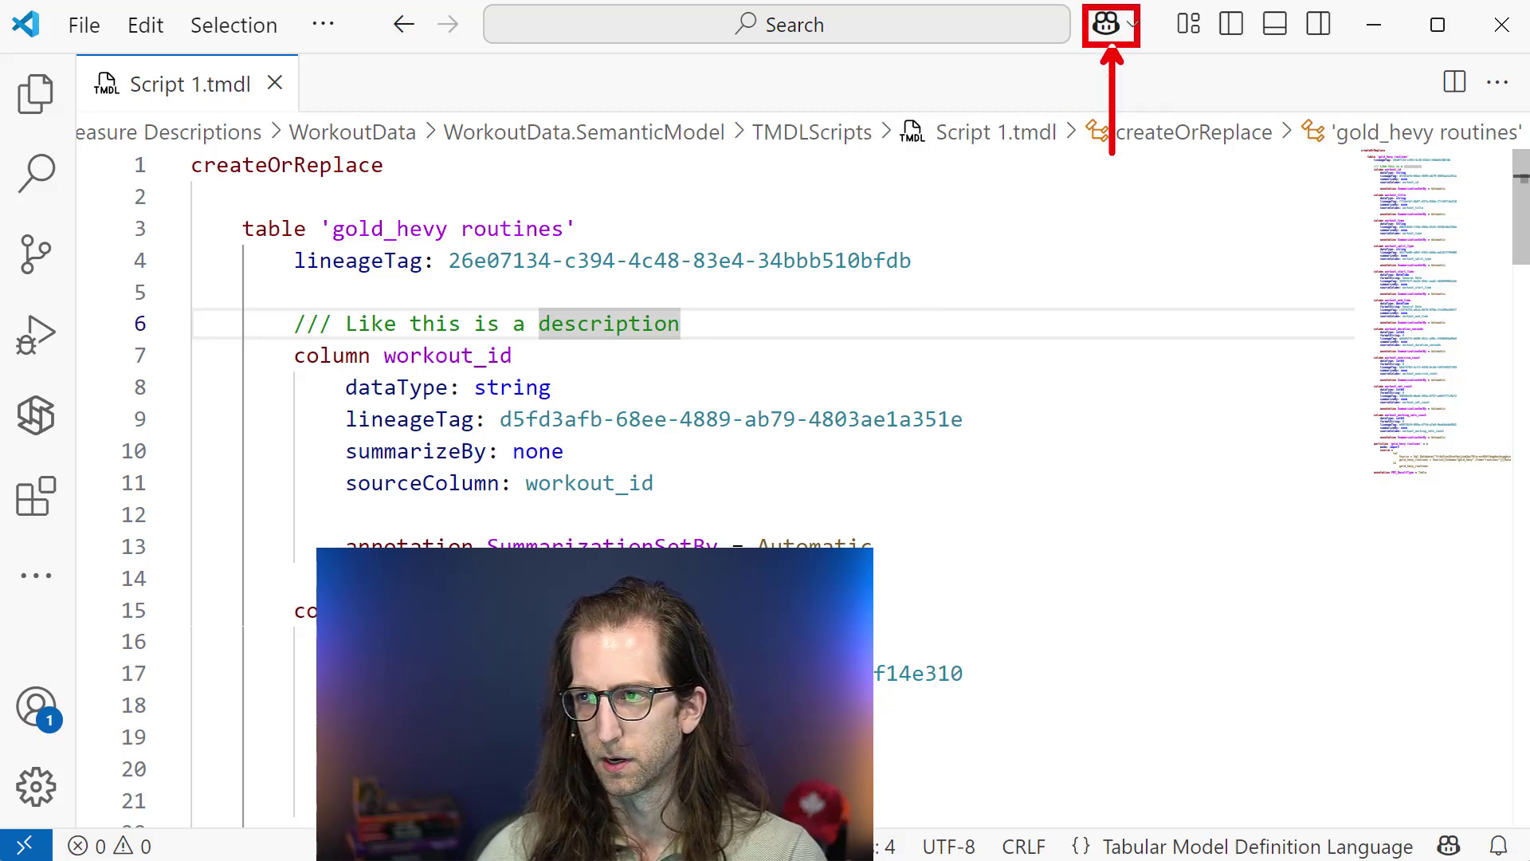
Step: Start a Copilot Edits session on Script 1.tmdl, dismiss the usage summary, and focus the input
click(1106, 24)
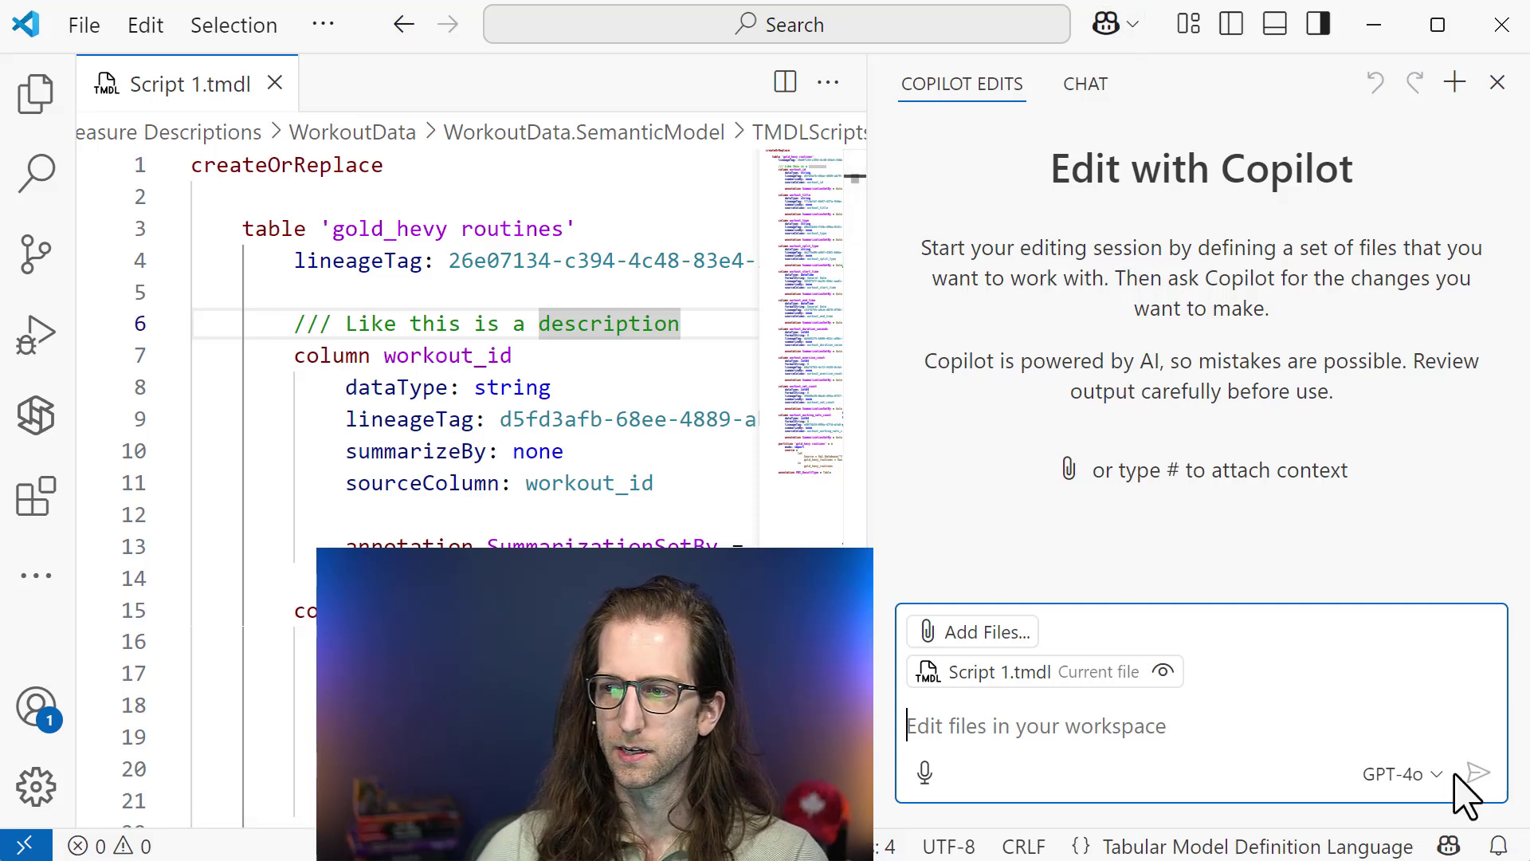
mouse_move(1449, 847)
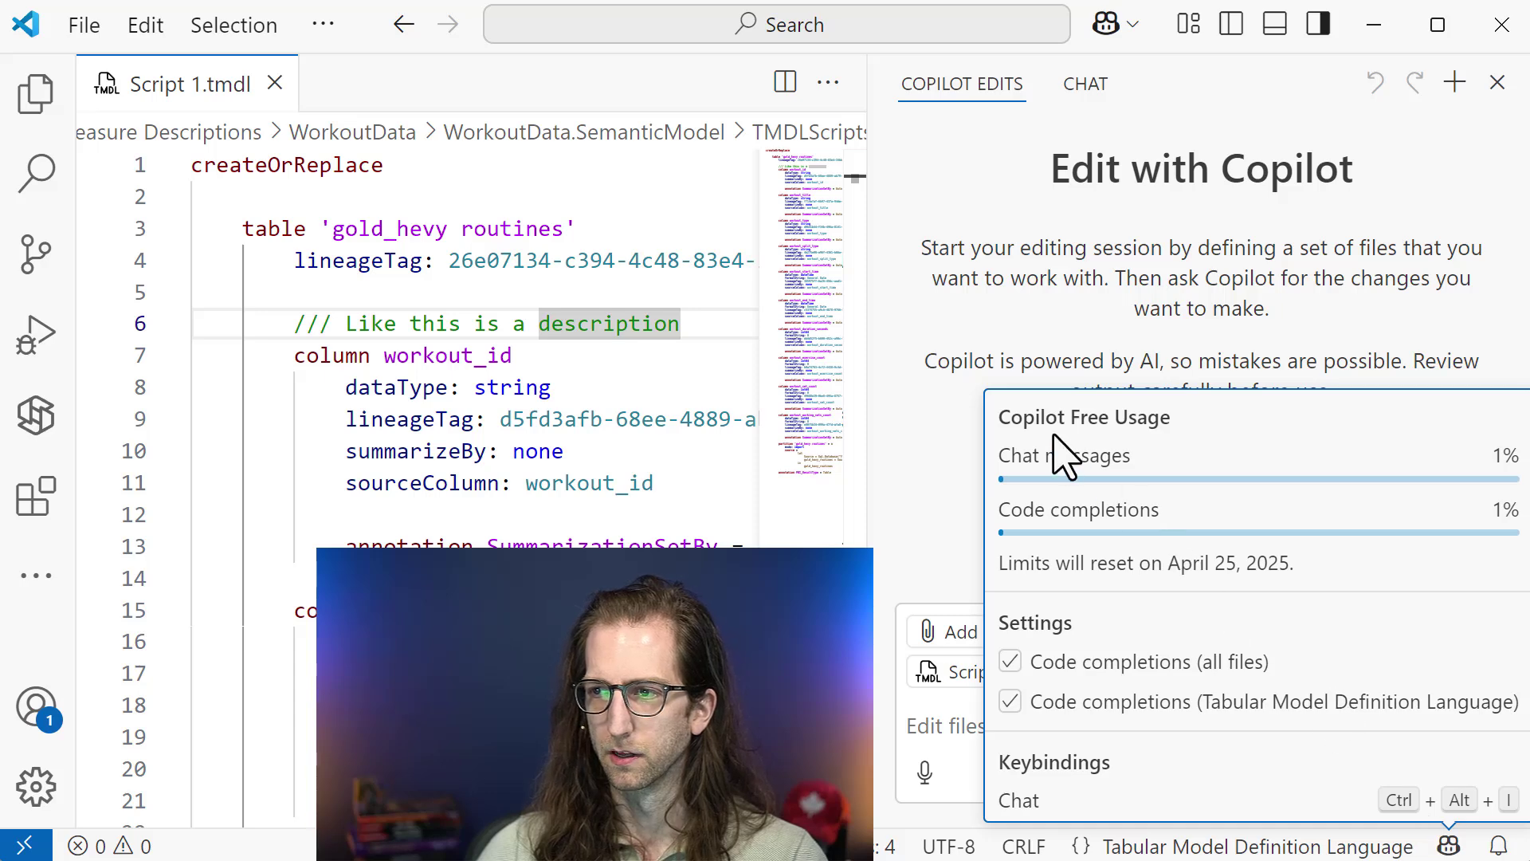
key(ctrl+2)
mouse_move(990, 399)
mouse_down()
mouse_move(1227, 546)
mouse_move(1526, 547)
mouse_move(1526, 569)
mouse_up()
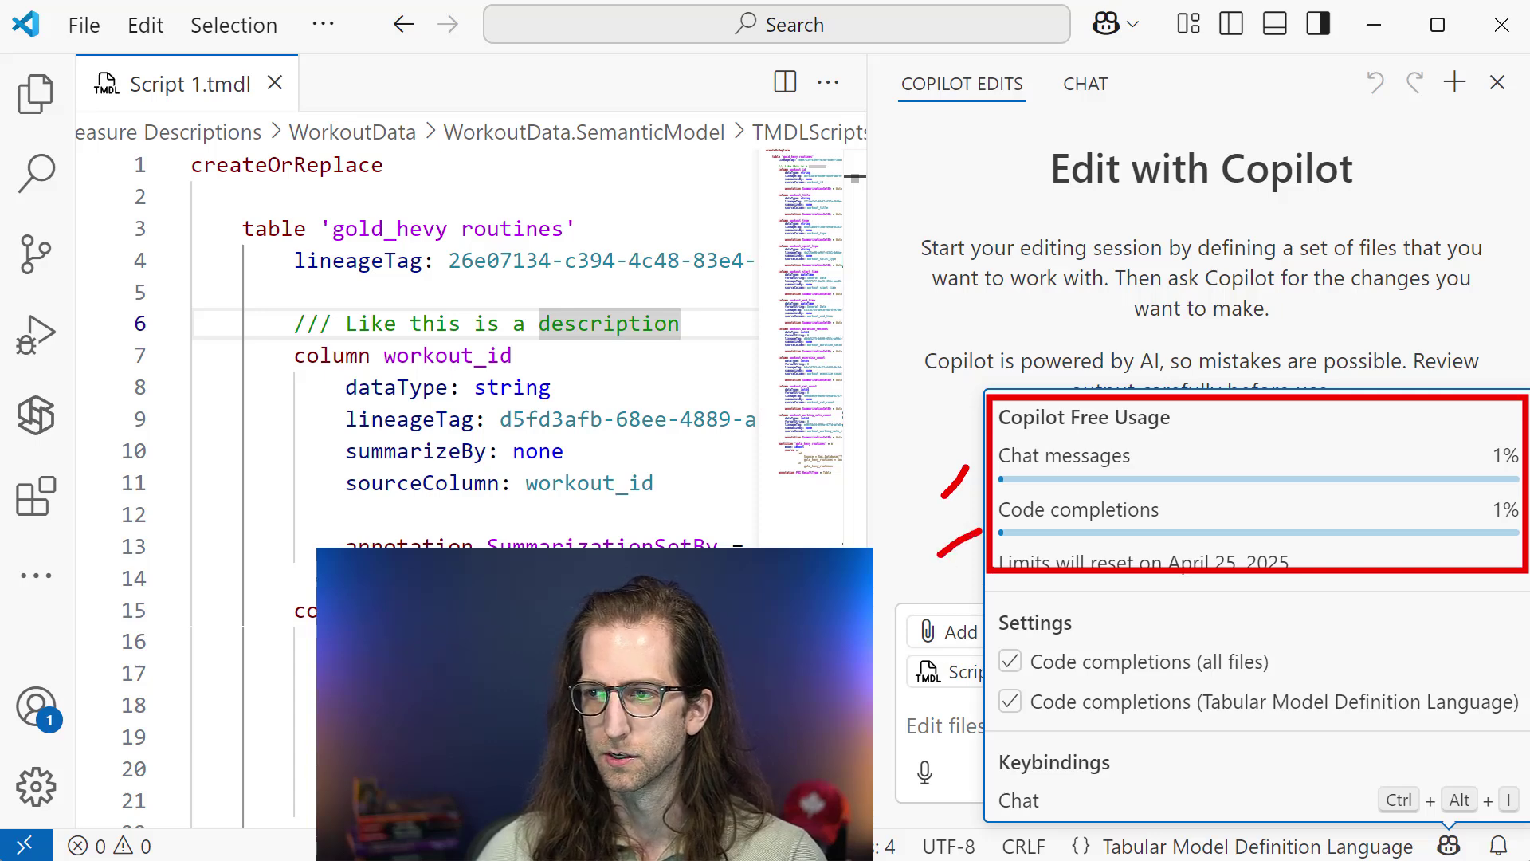
key(Escape)
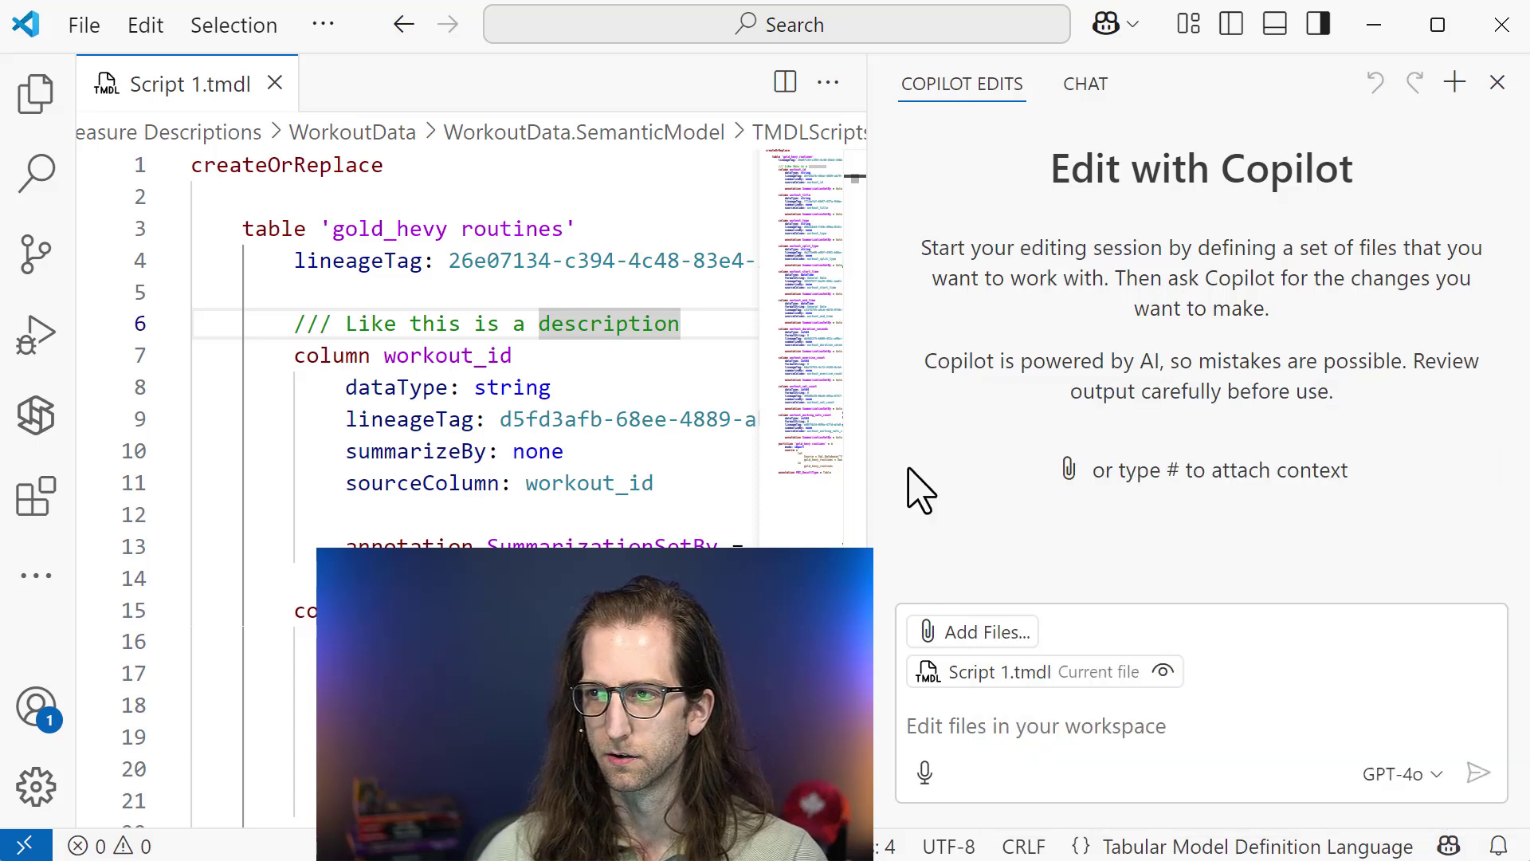
click(1095, 711)
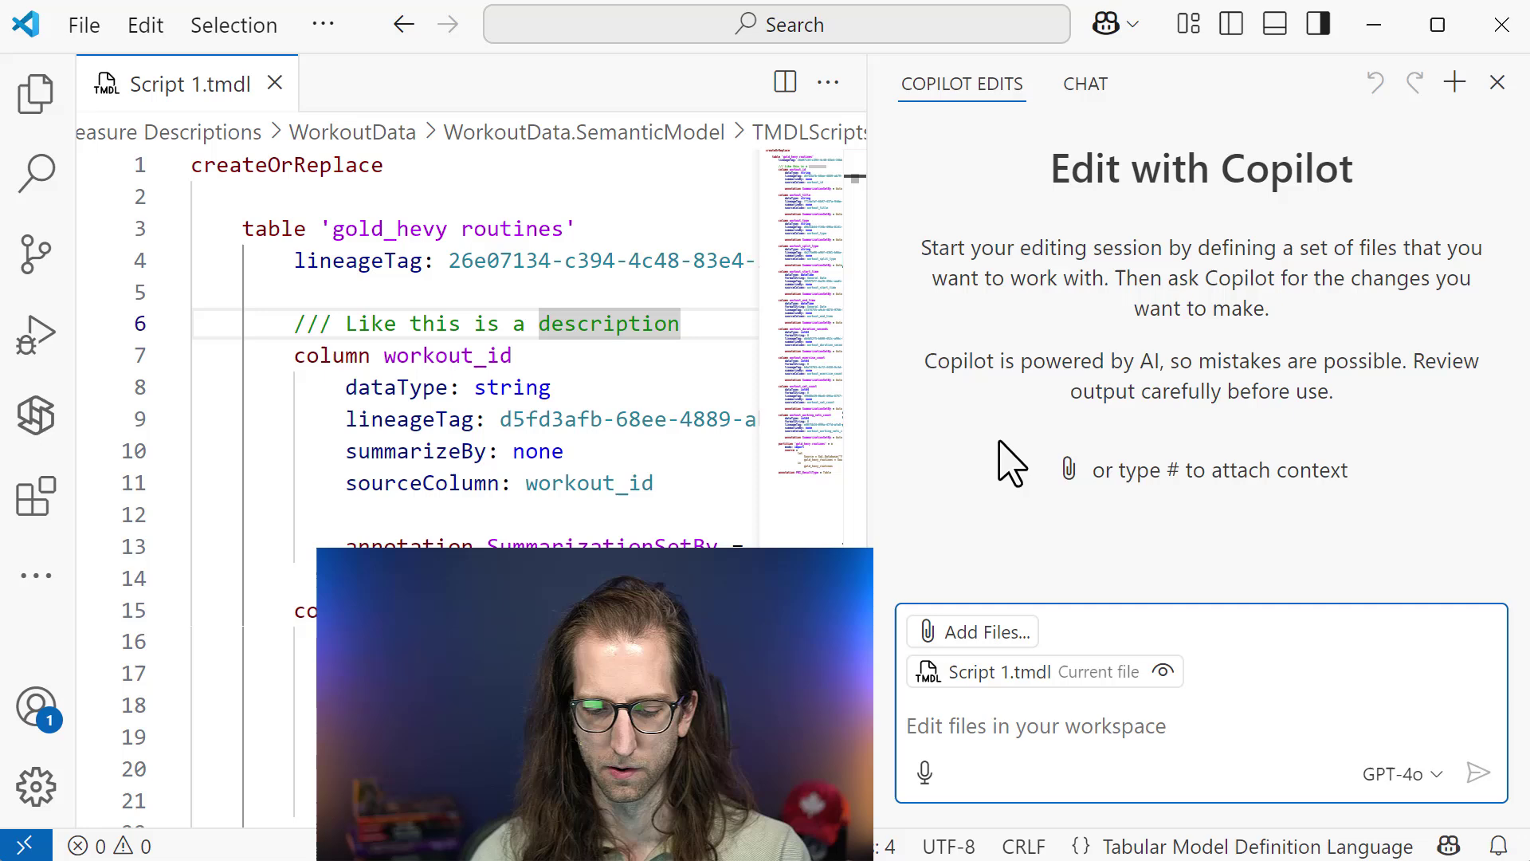
Step: Write a Copilot prompt requesting concise /// column descriptions, using a Like/This/Example three-bullet format
text(Can y)
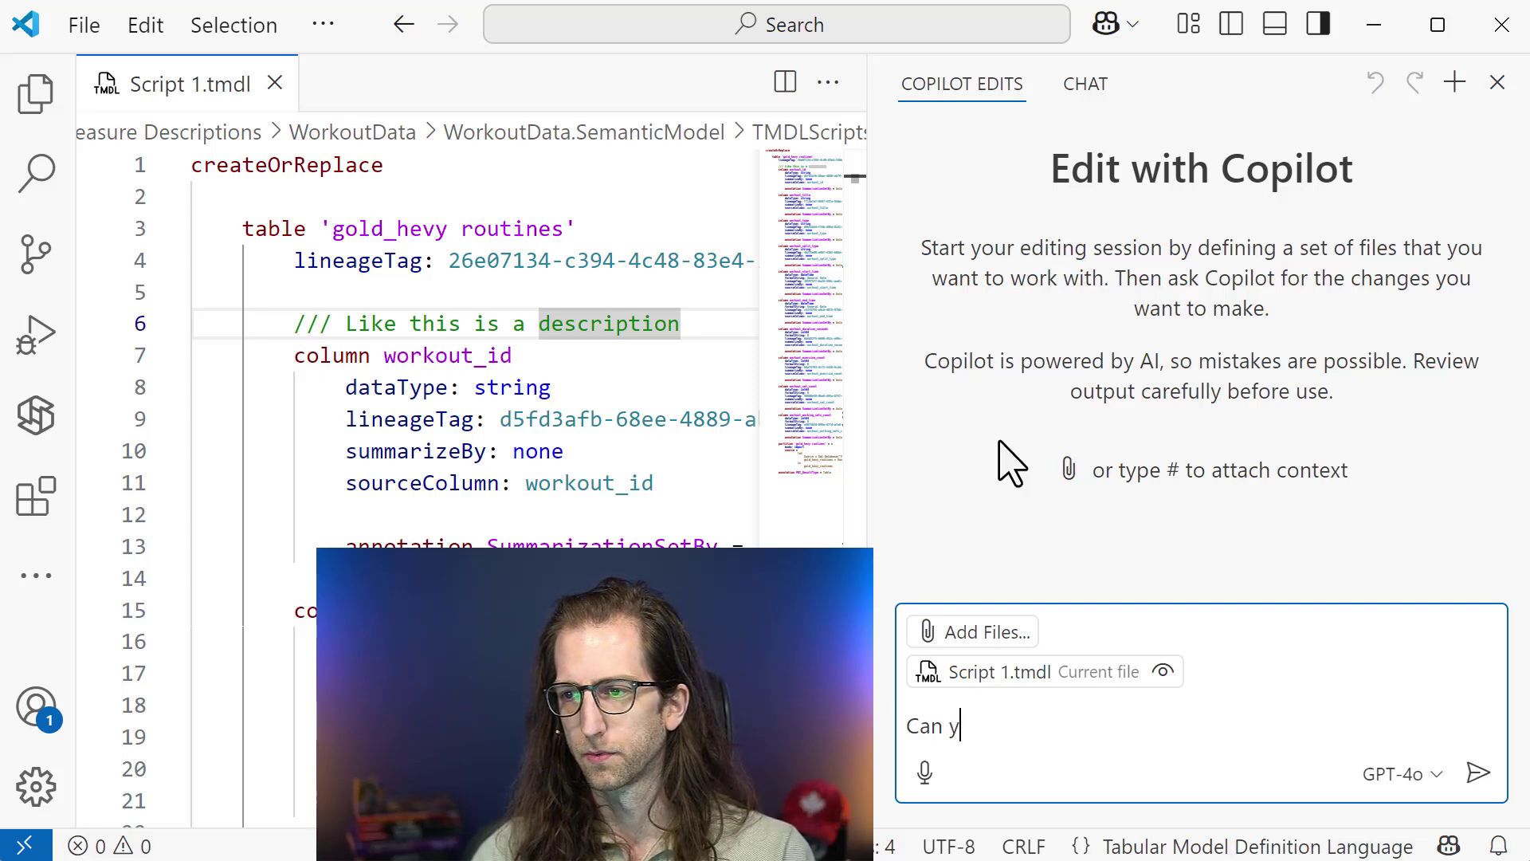
text(ou please suggest d)
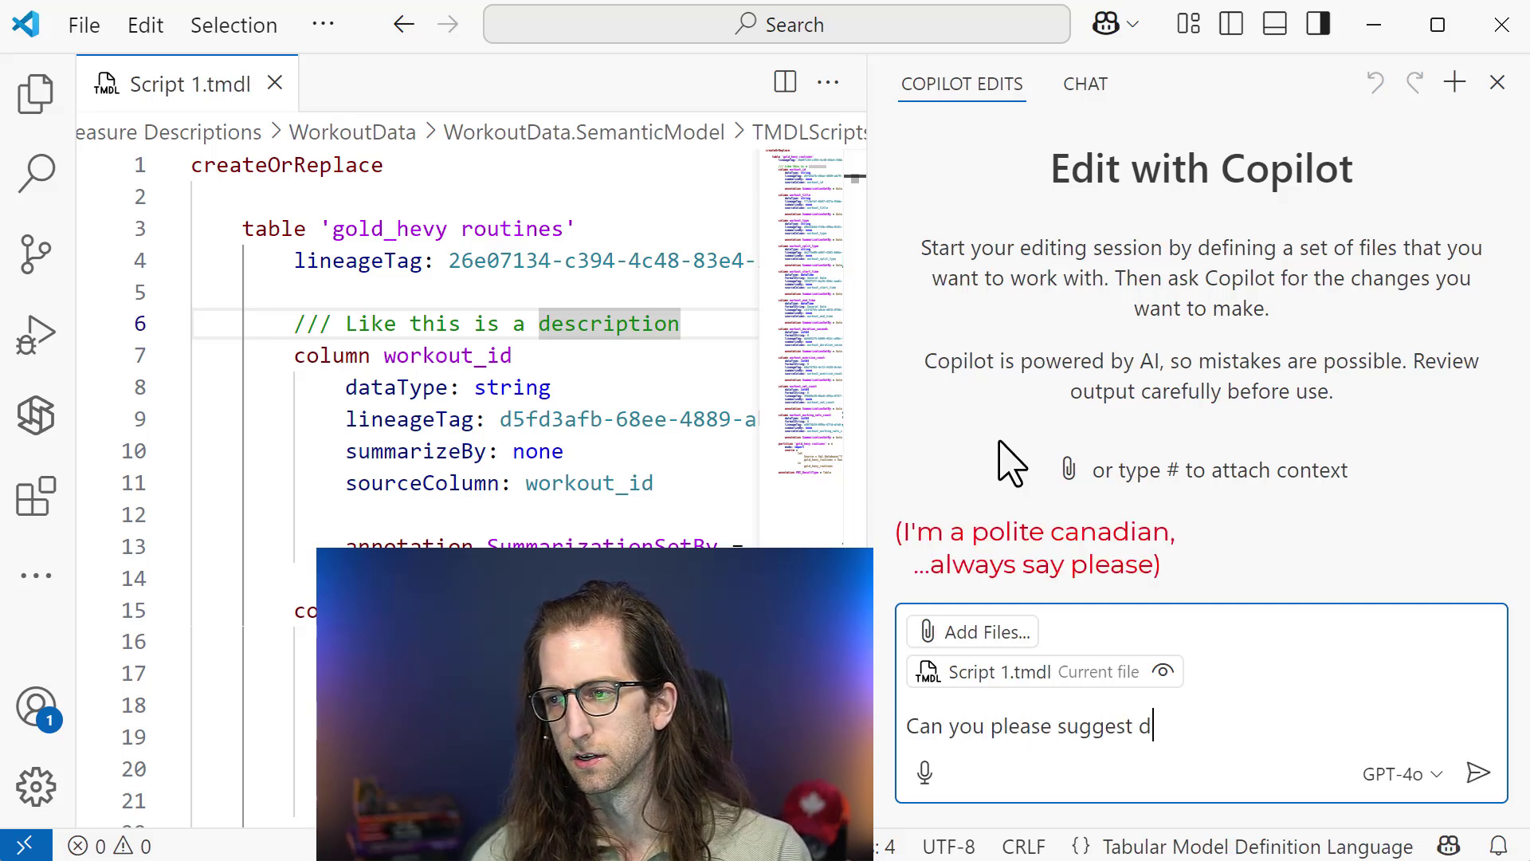
text(escriptions for each )
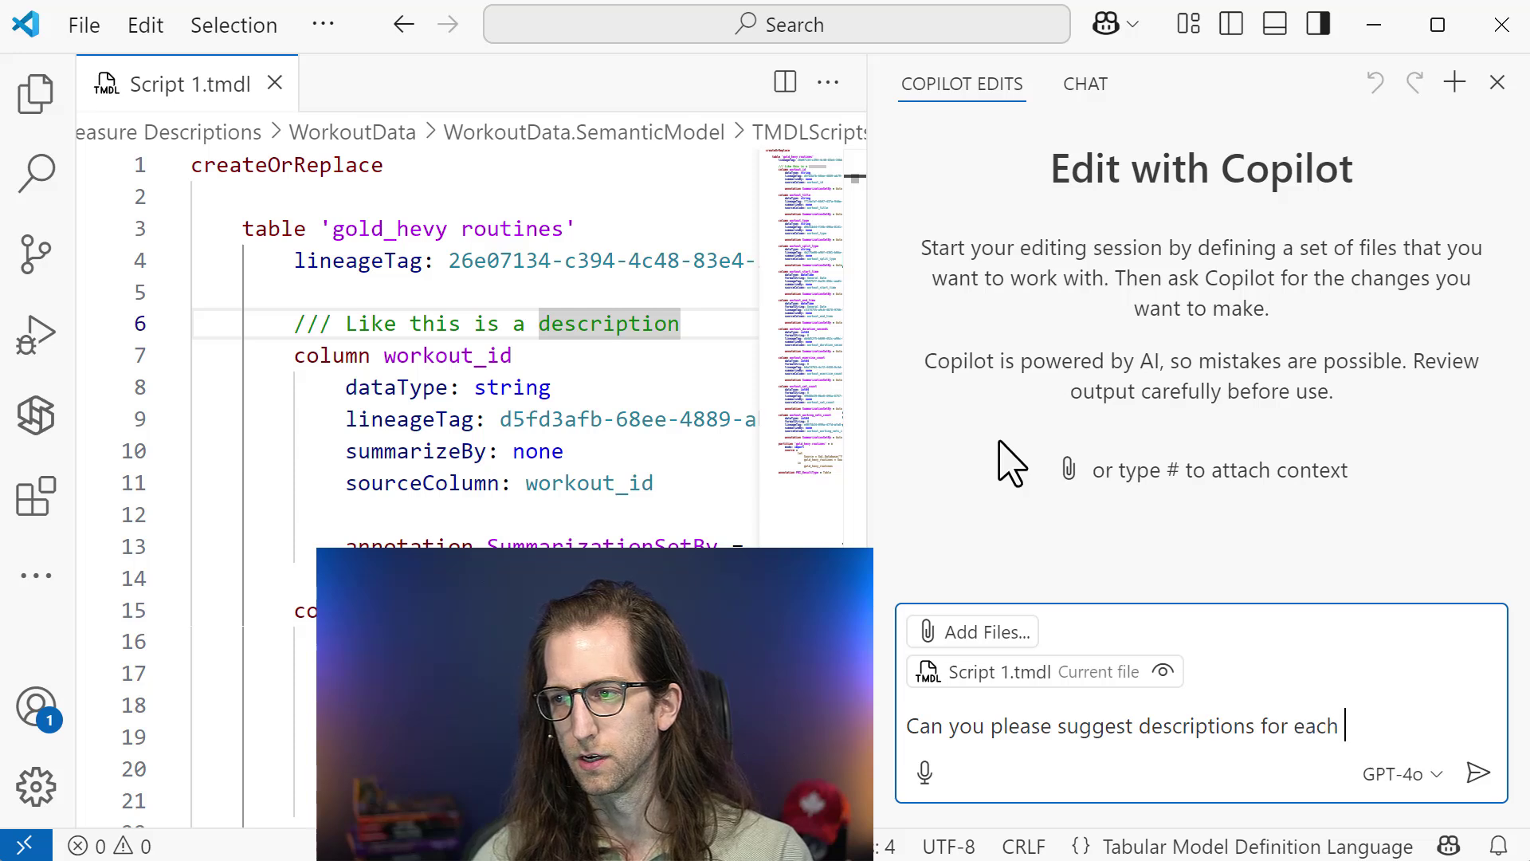
text(one of the columns in)
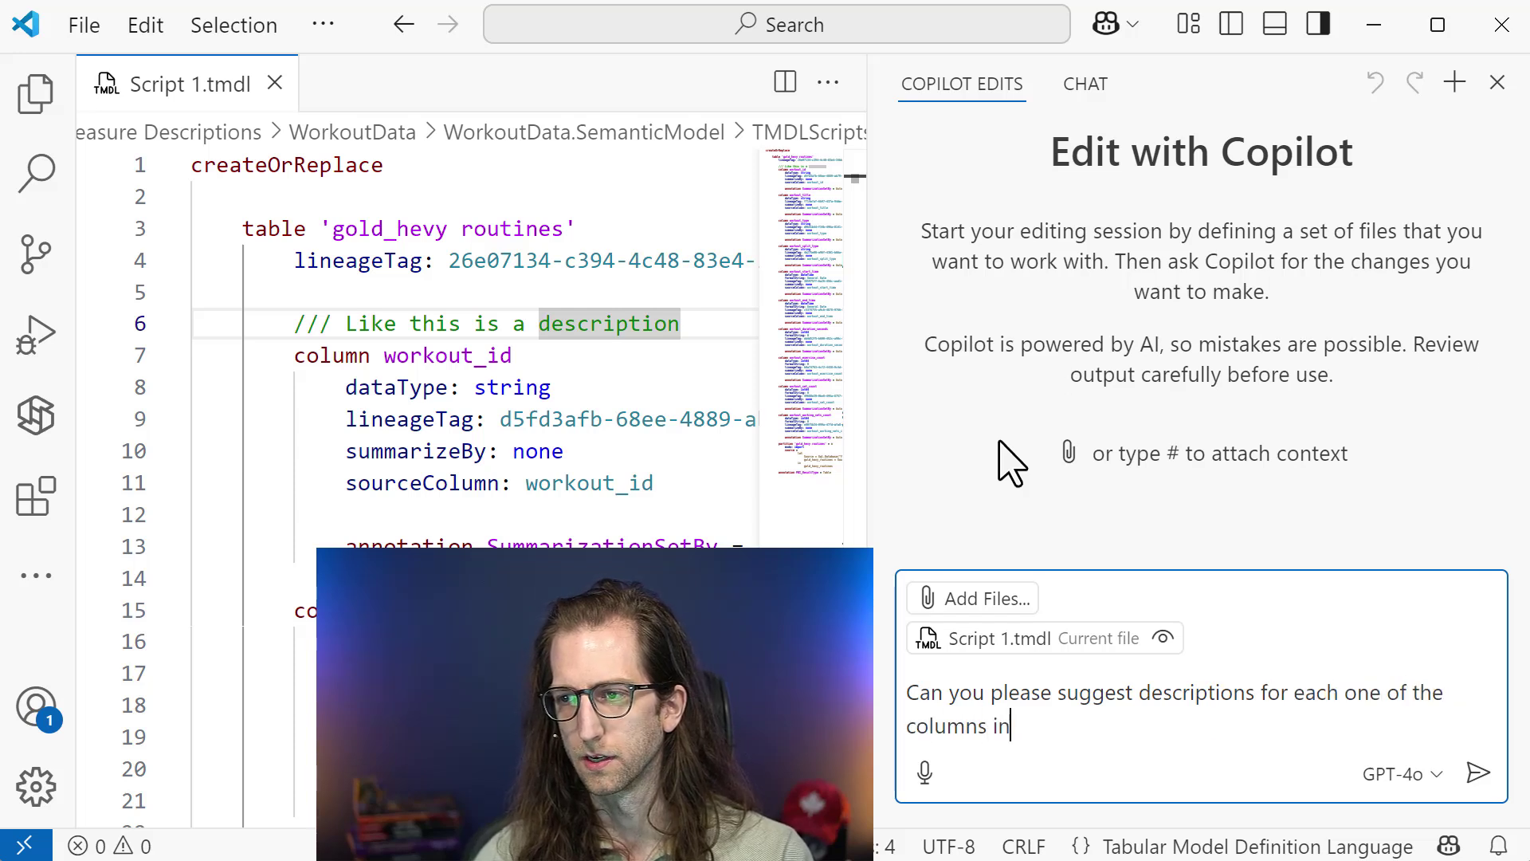
text( this table, using the sy)
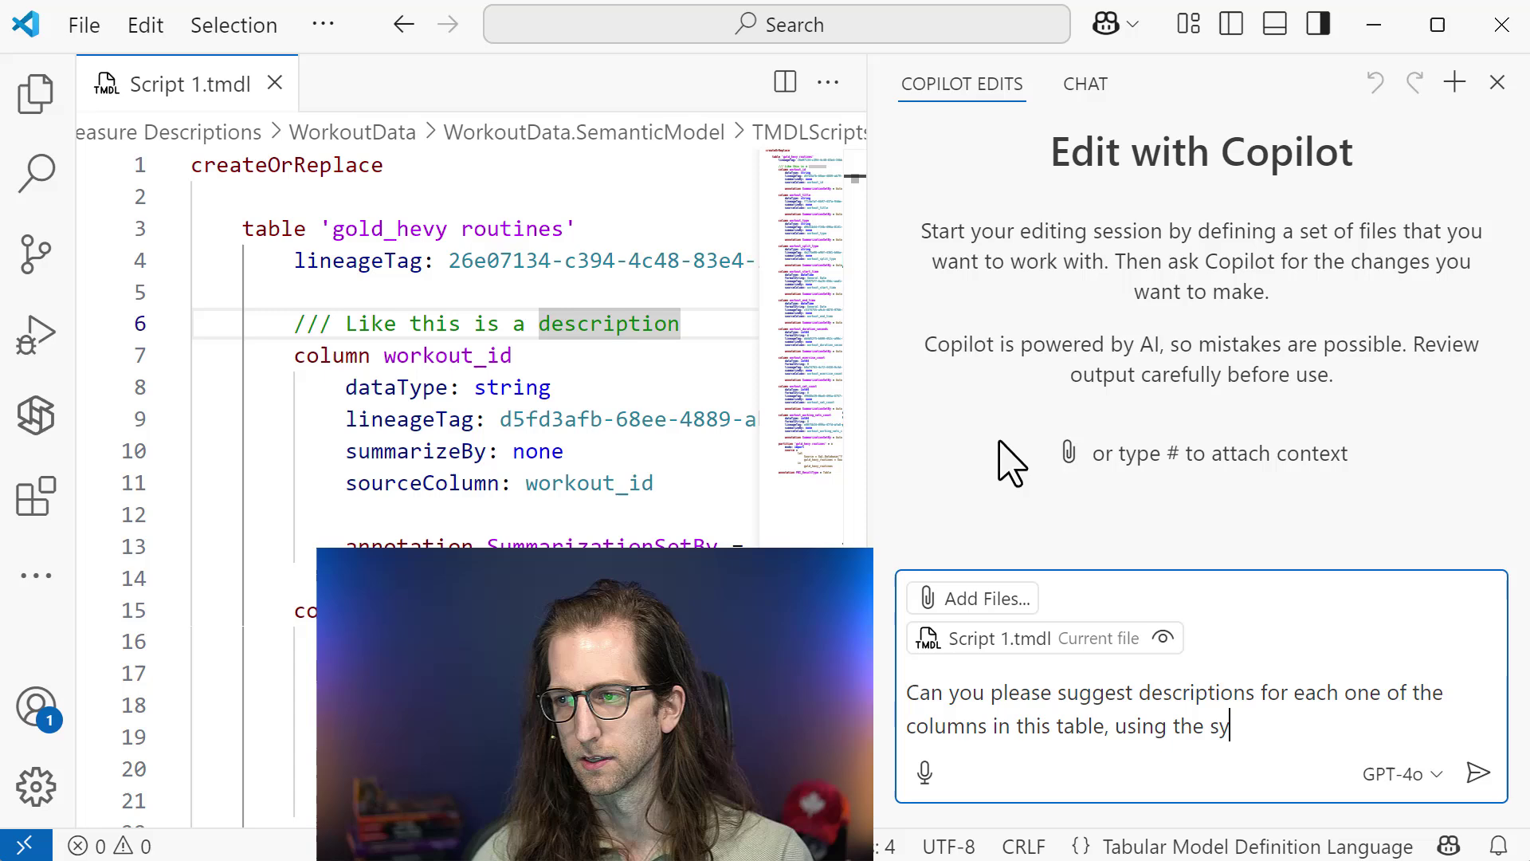
text(ntax where the desc)
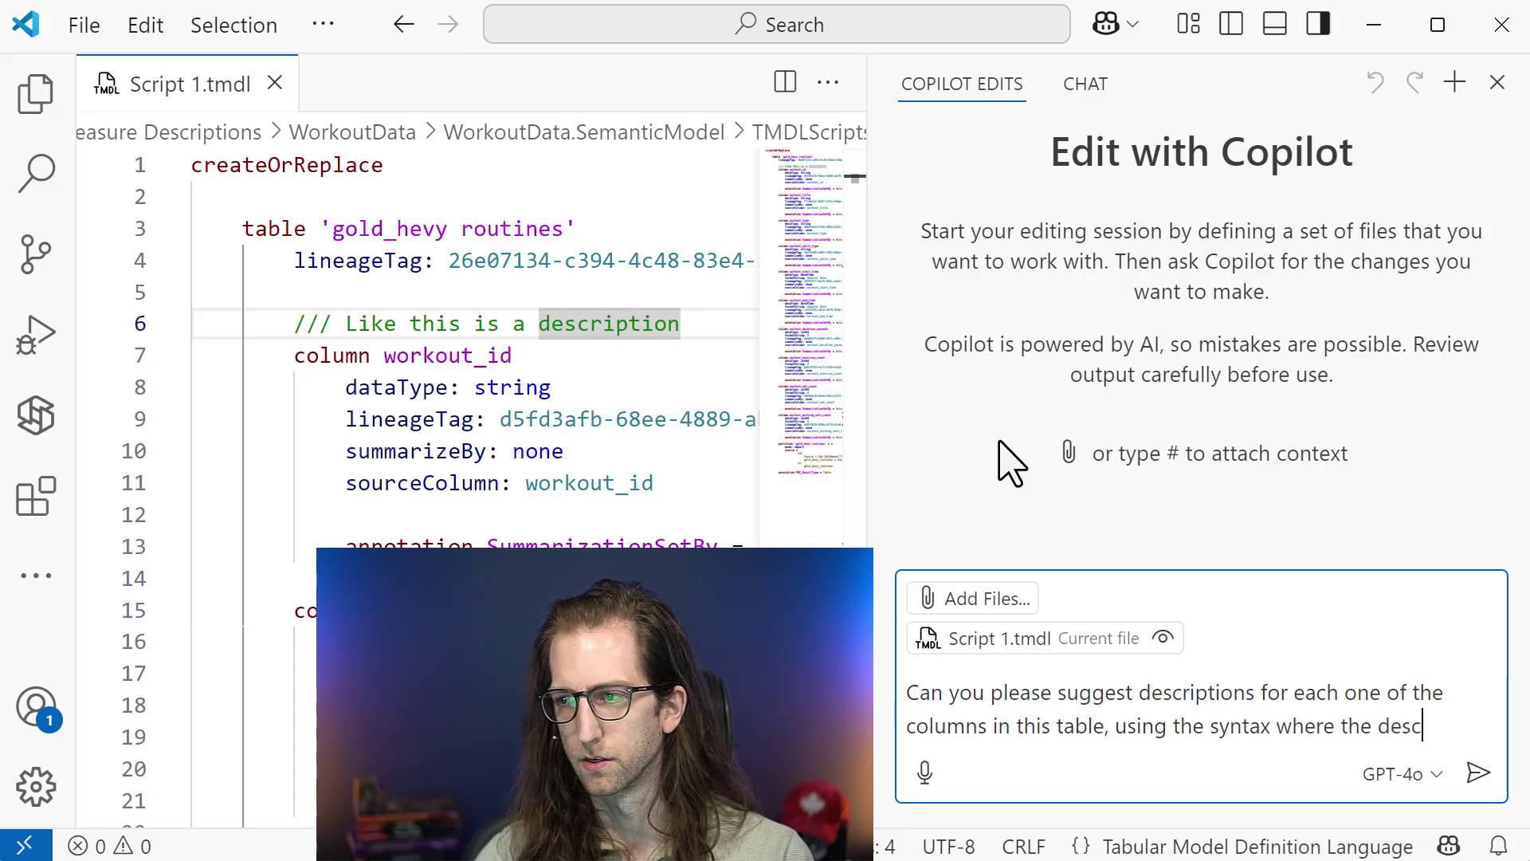
text(ription)
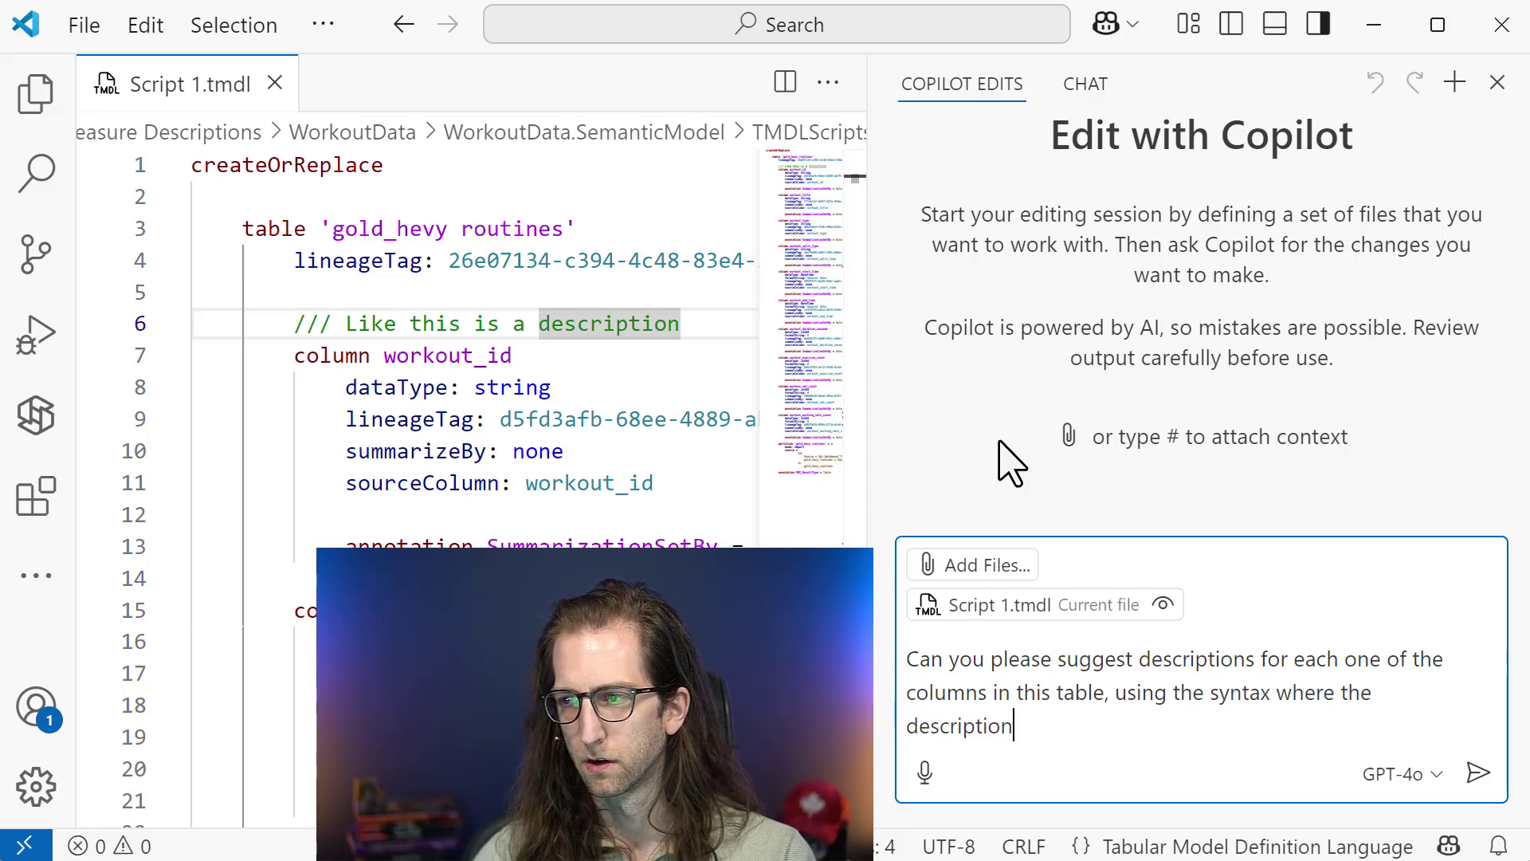
text( ocurs b)
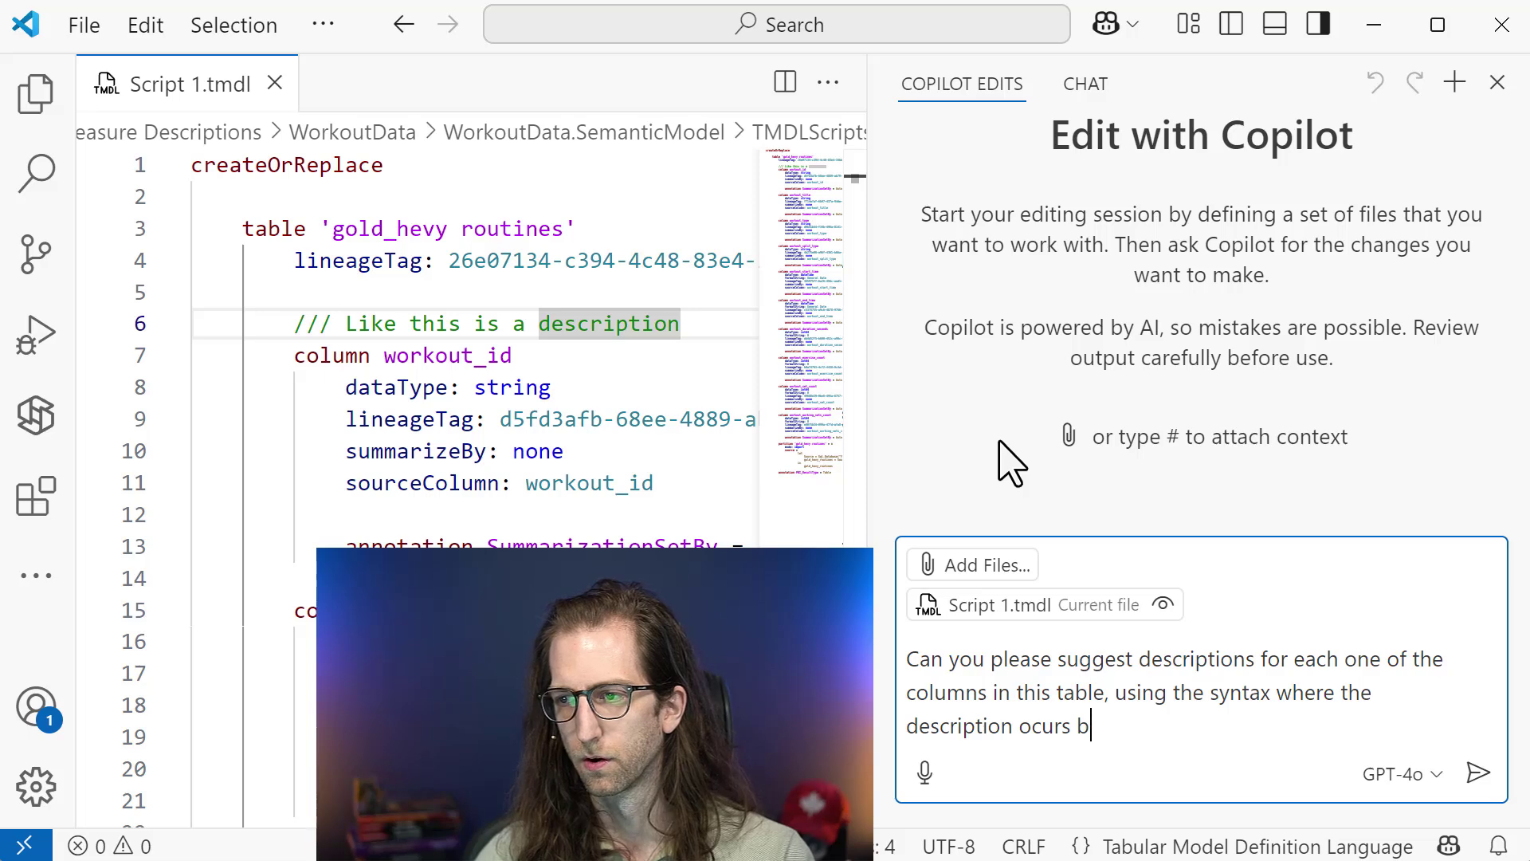
text(efoefore the de)
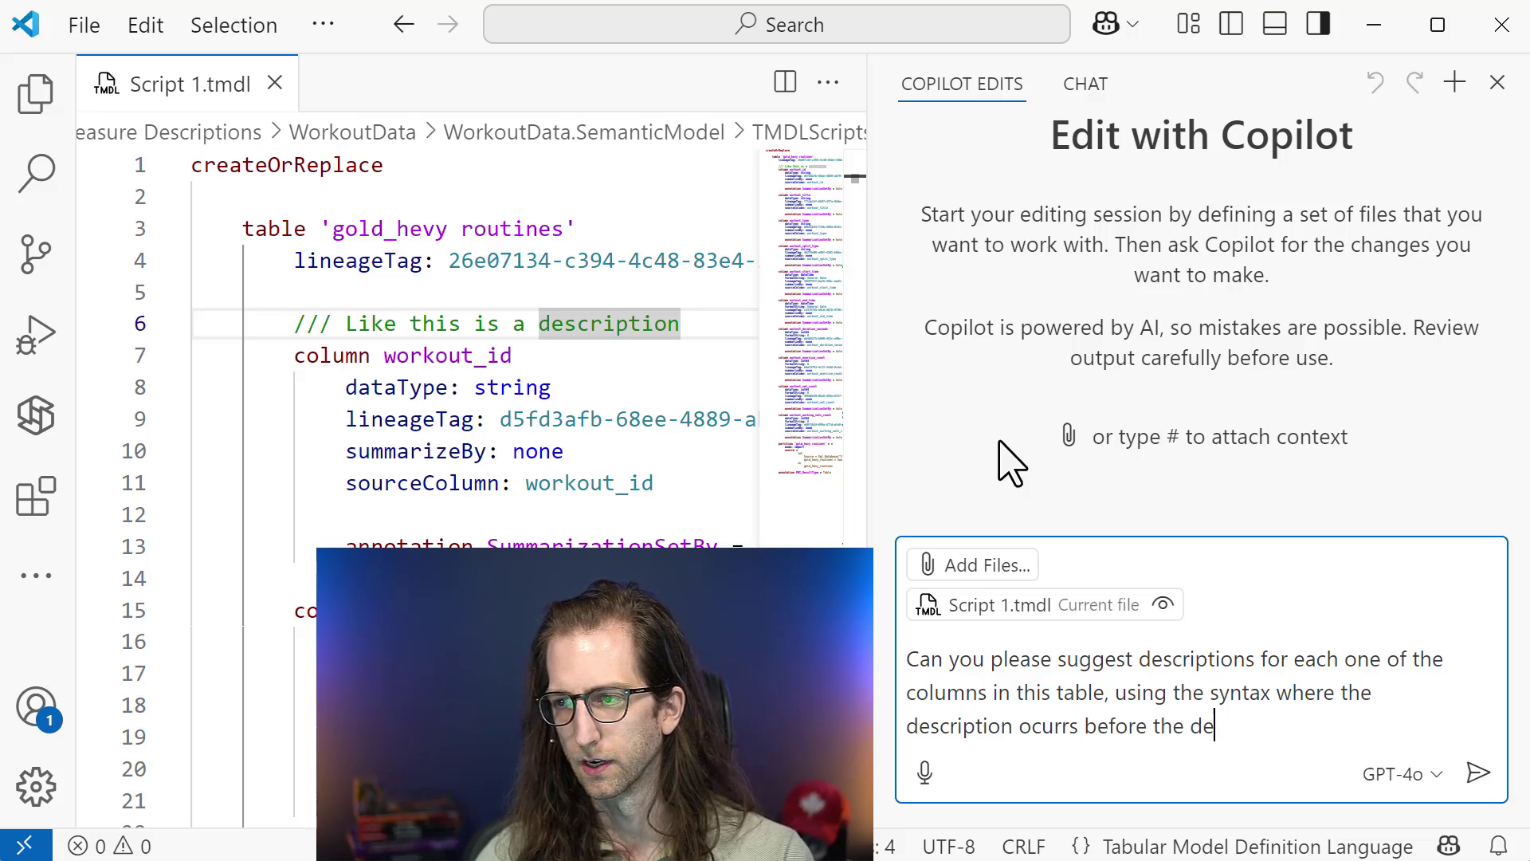
text(claration of the colu)
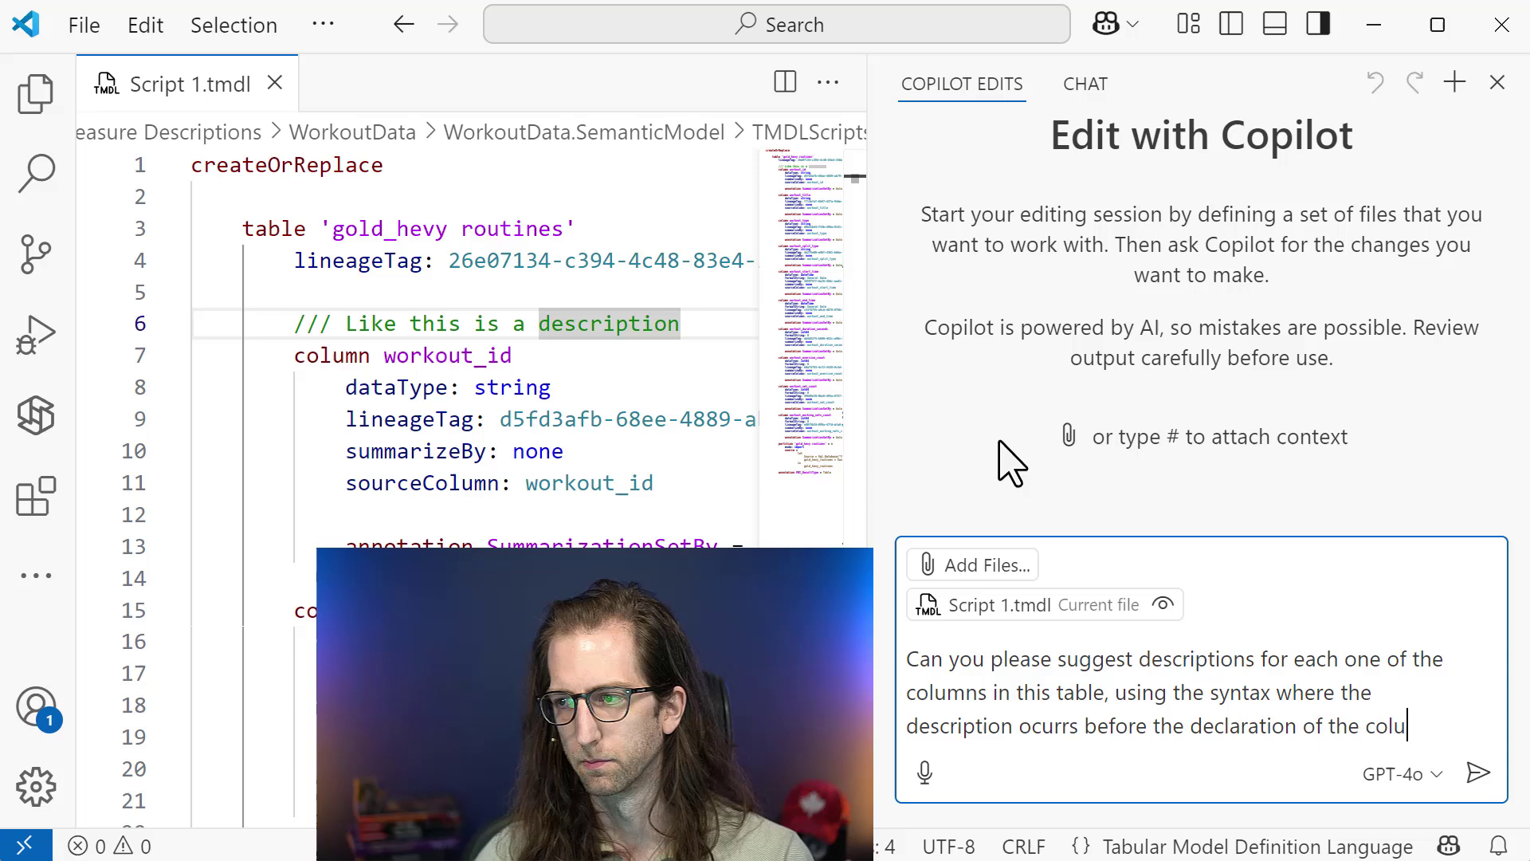
text(mn (c)
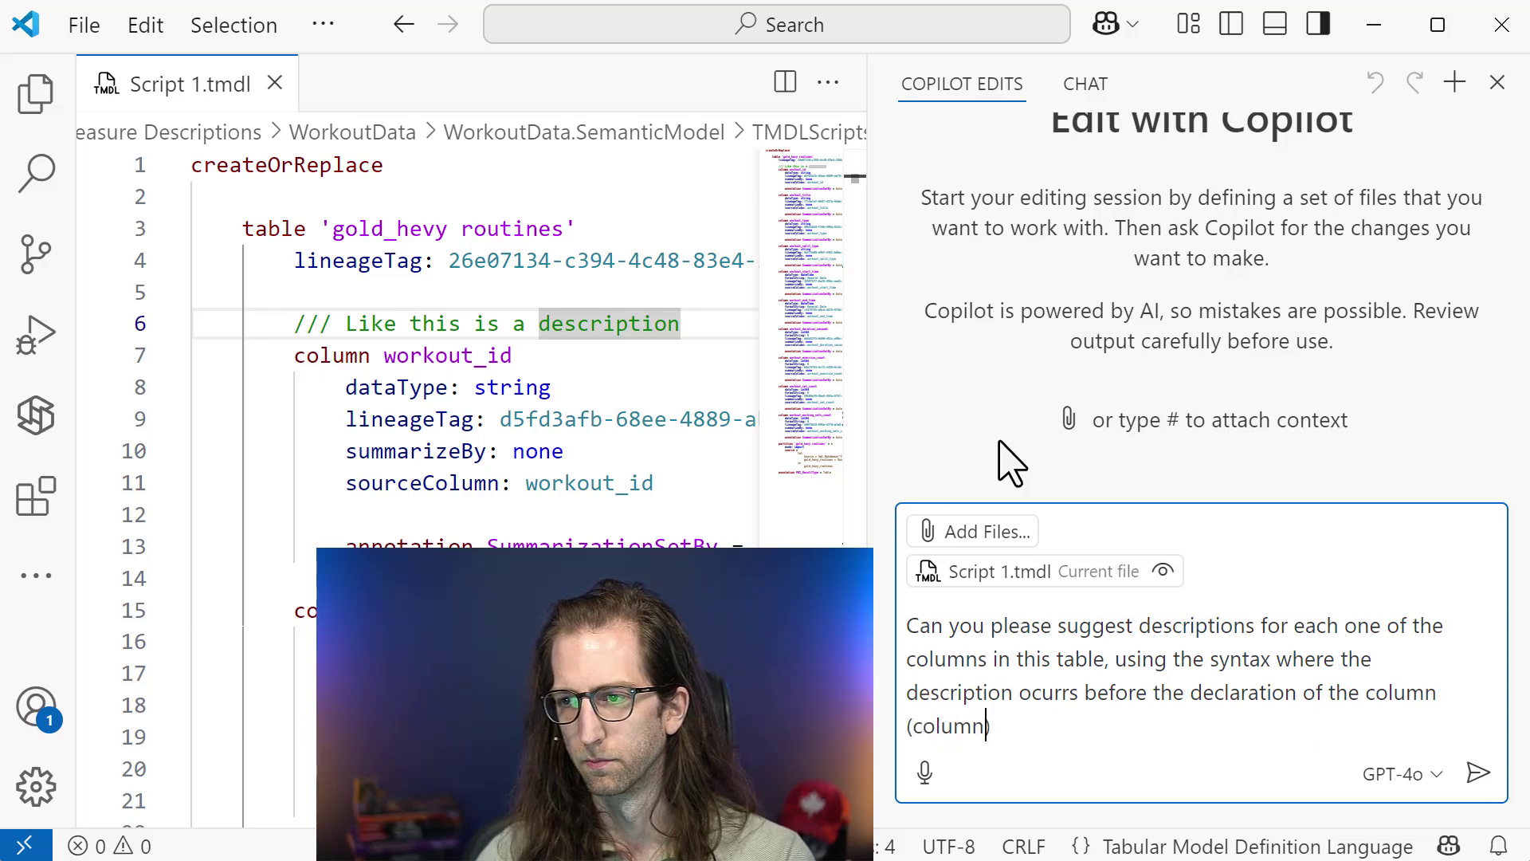
text(olumn 'column_name')
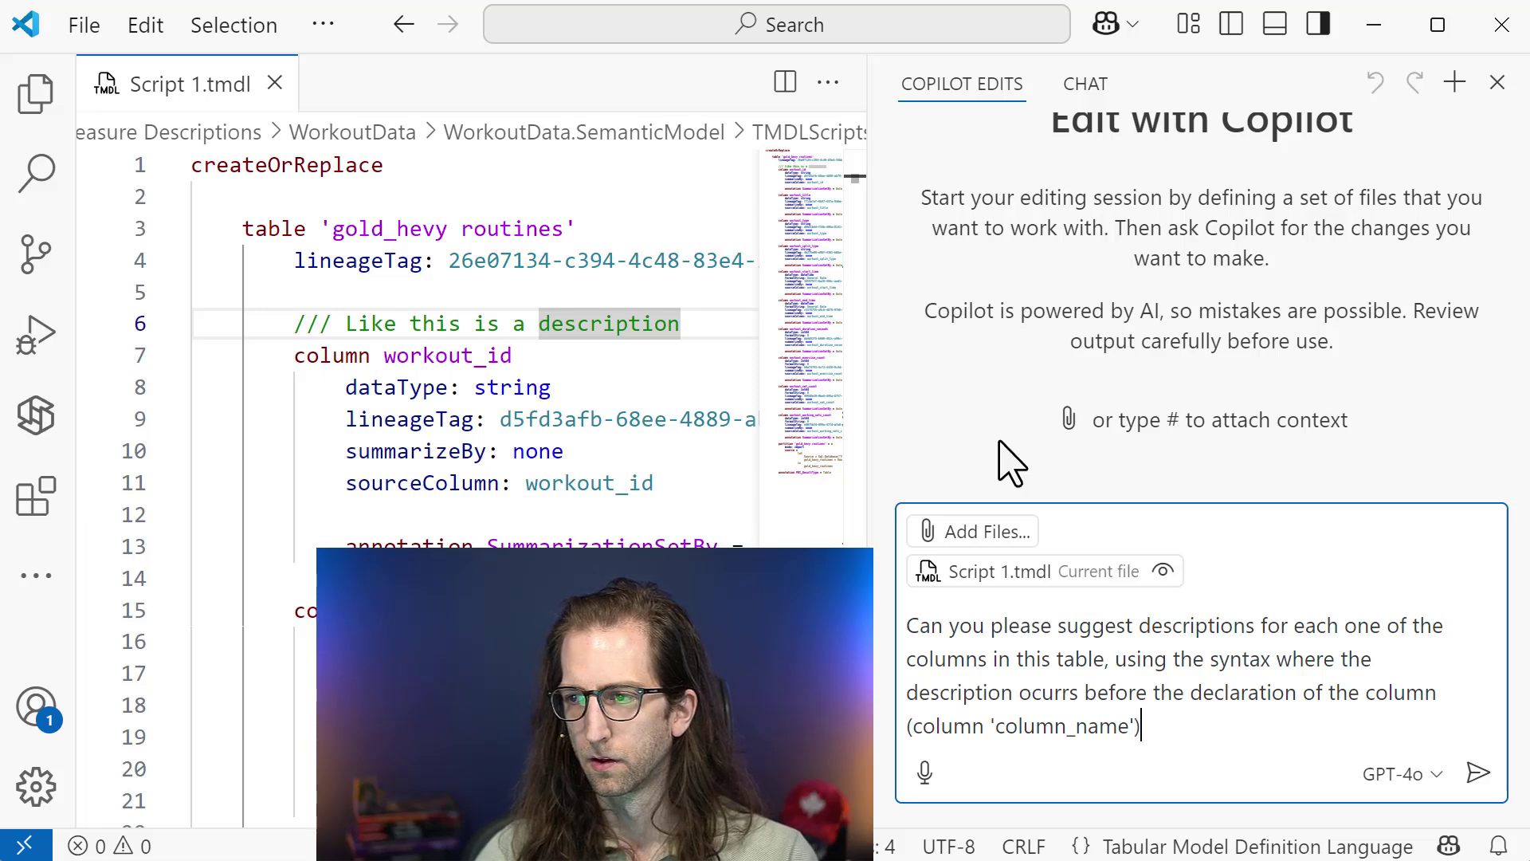
text( with three slashe)
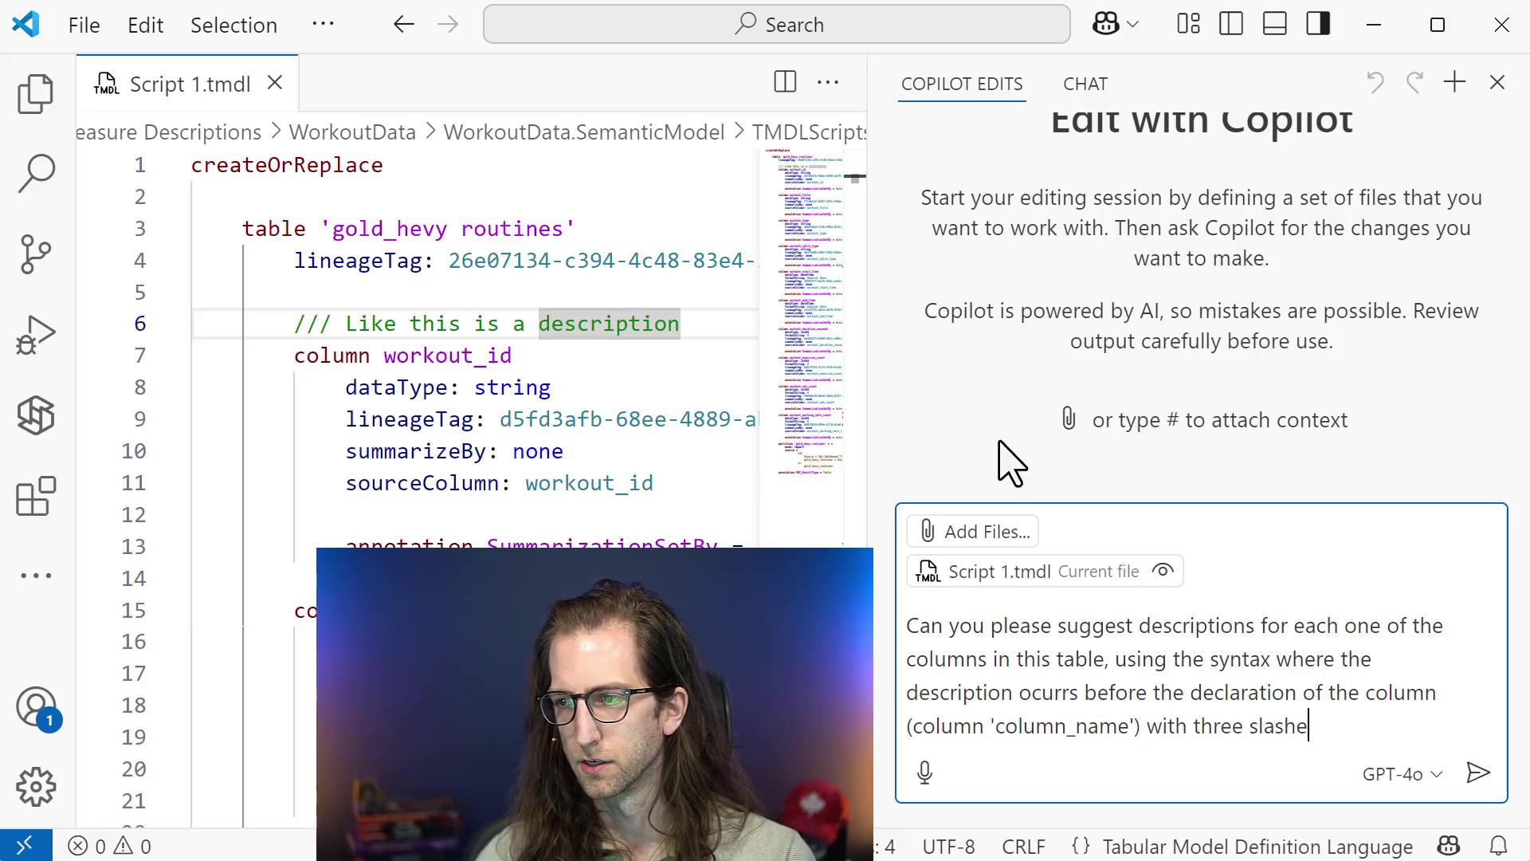
text(s "///" )
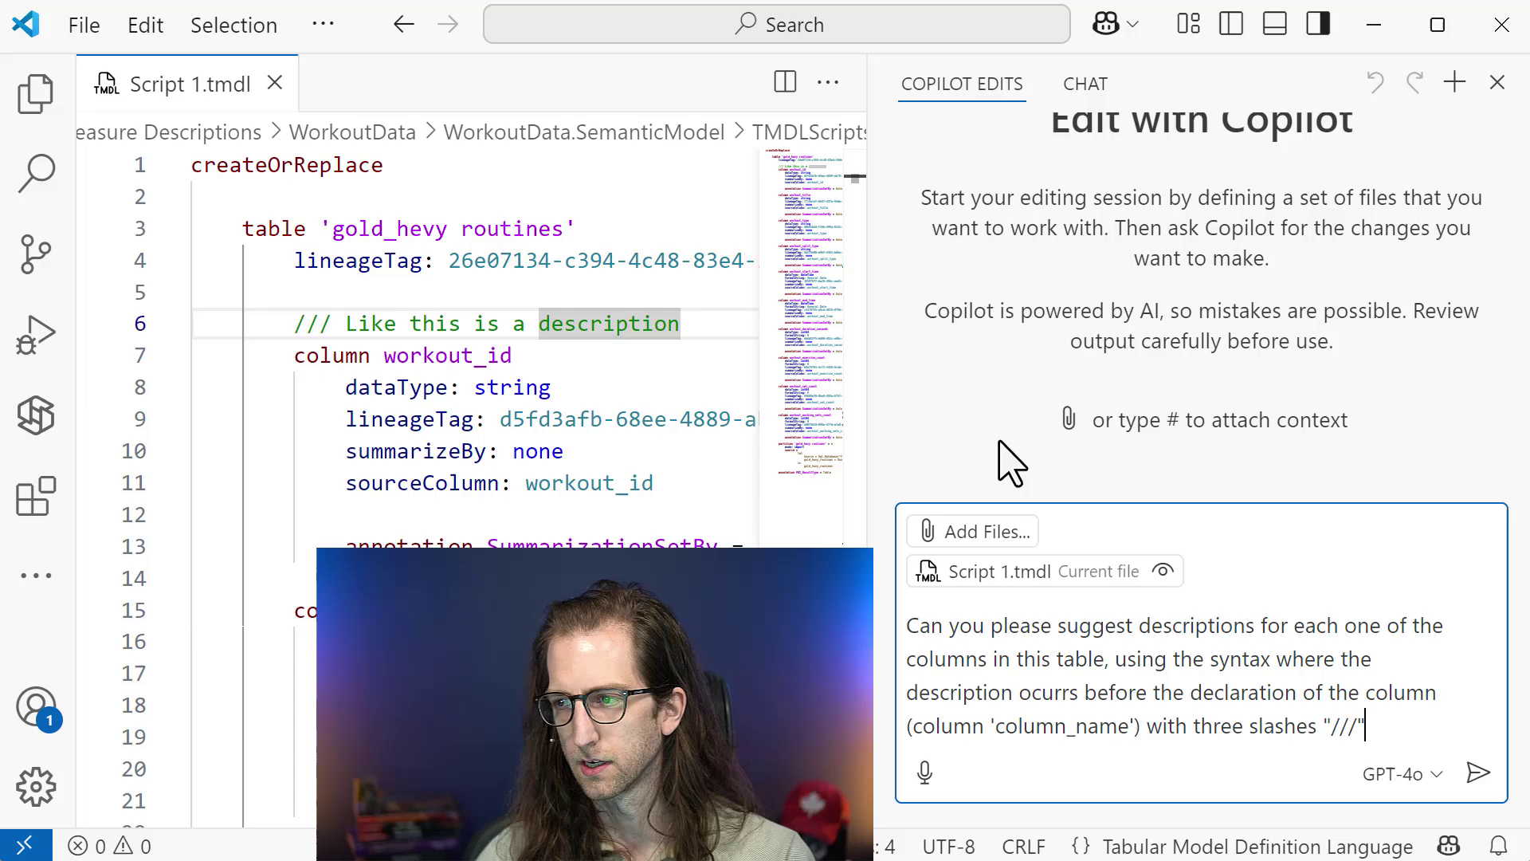
text(. Please in)
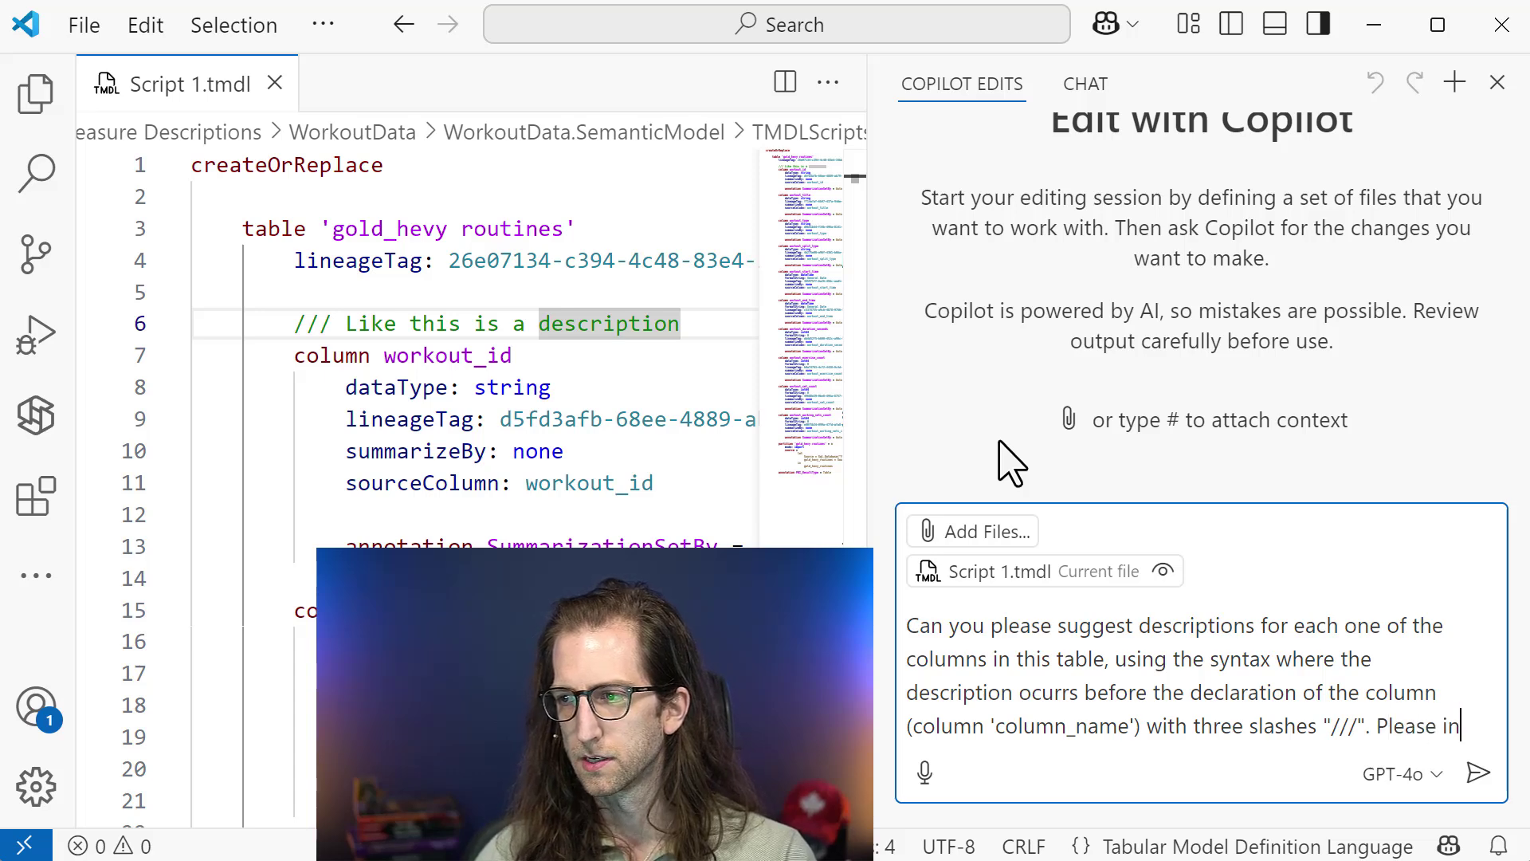
text(clude the descripti)
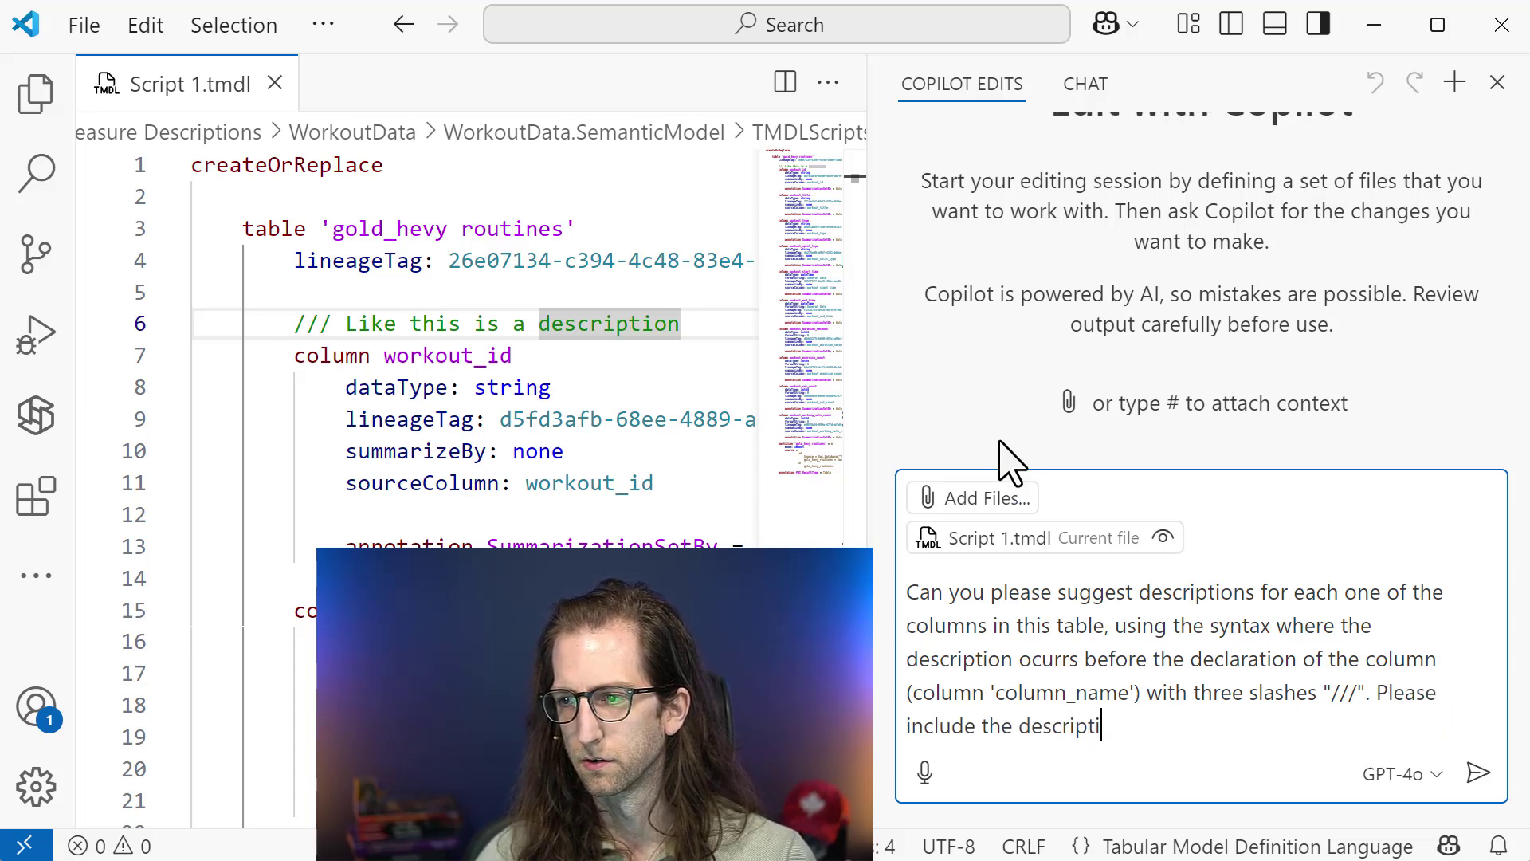
text(on as a maximum of)
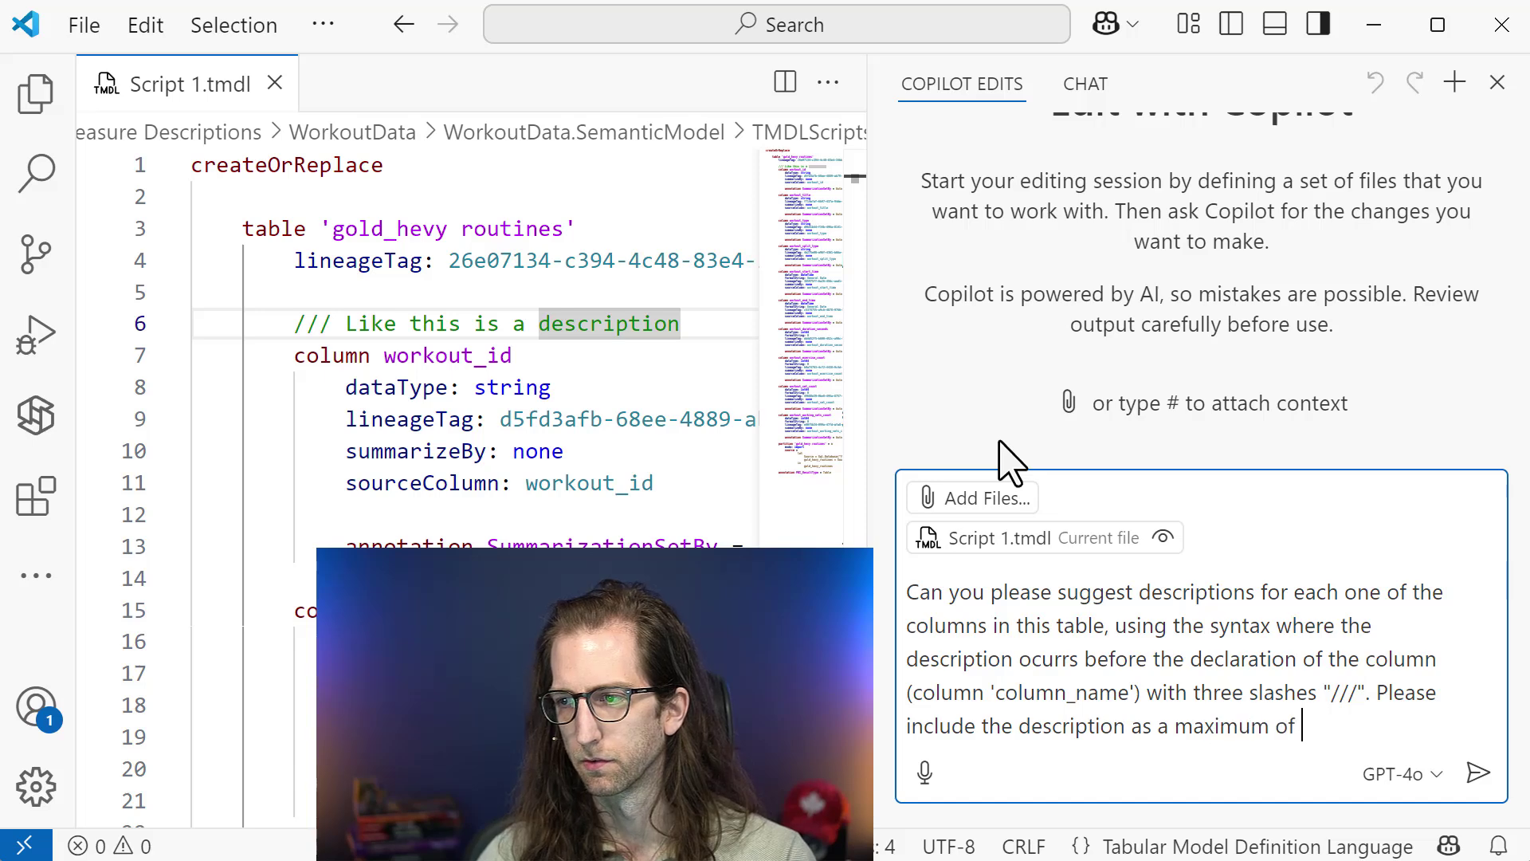
text( three bullet points)
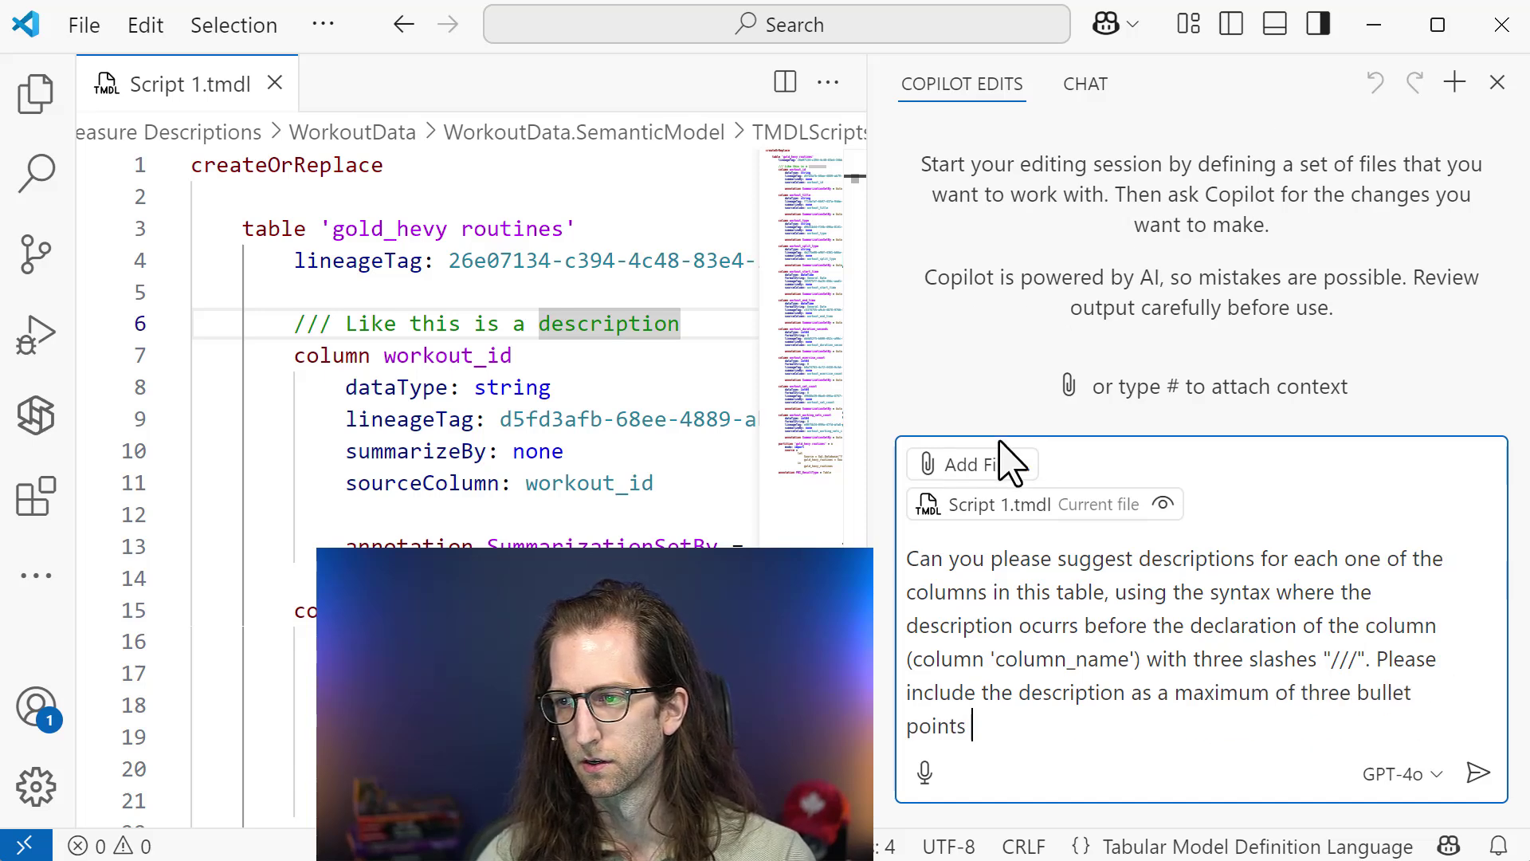
key(shift+Return)
key(shift+Return)
text(/// - Like)
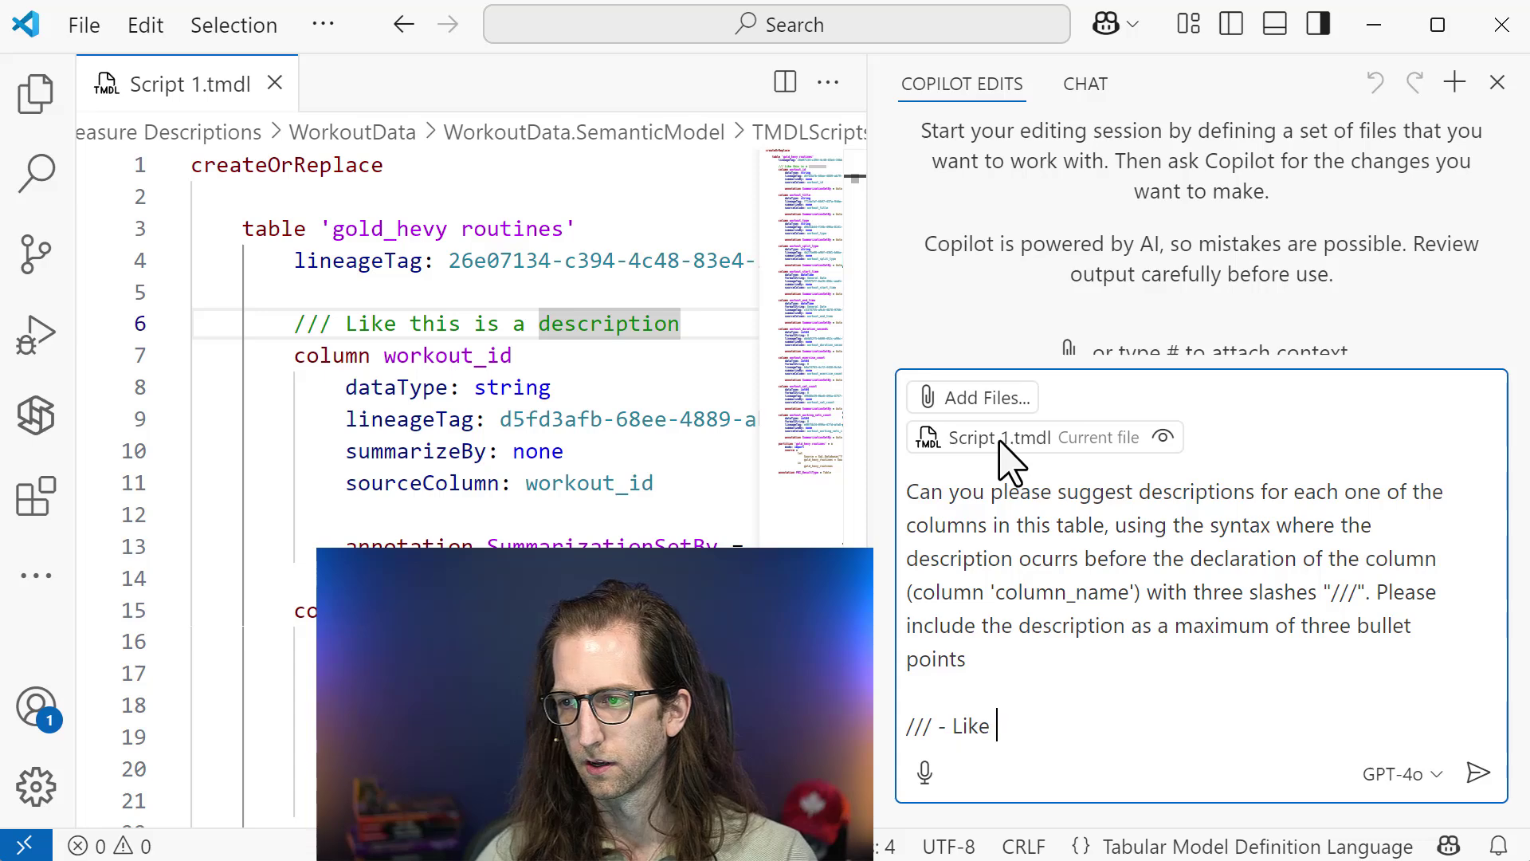
key(shift+Return)
text(/// - )
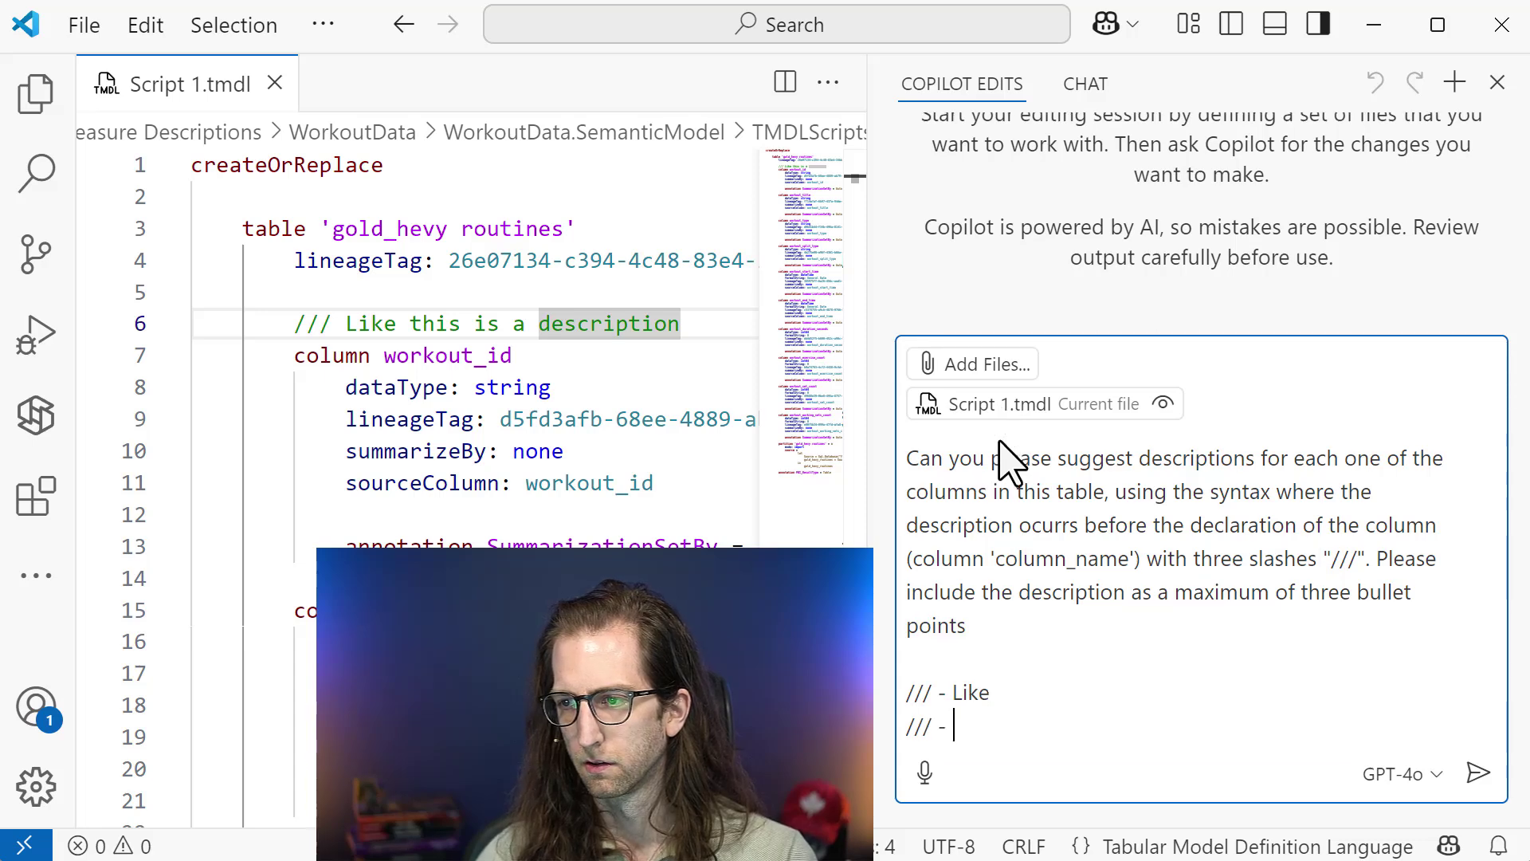
text(This)
key(shift+Return)
text(///)
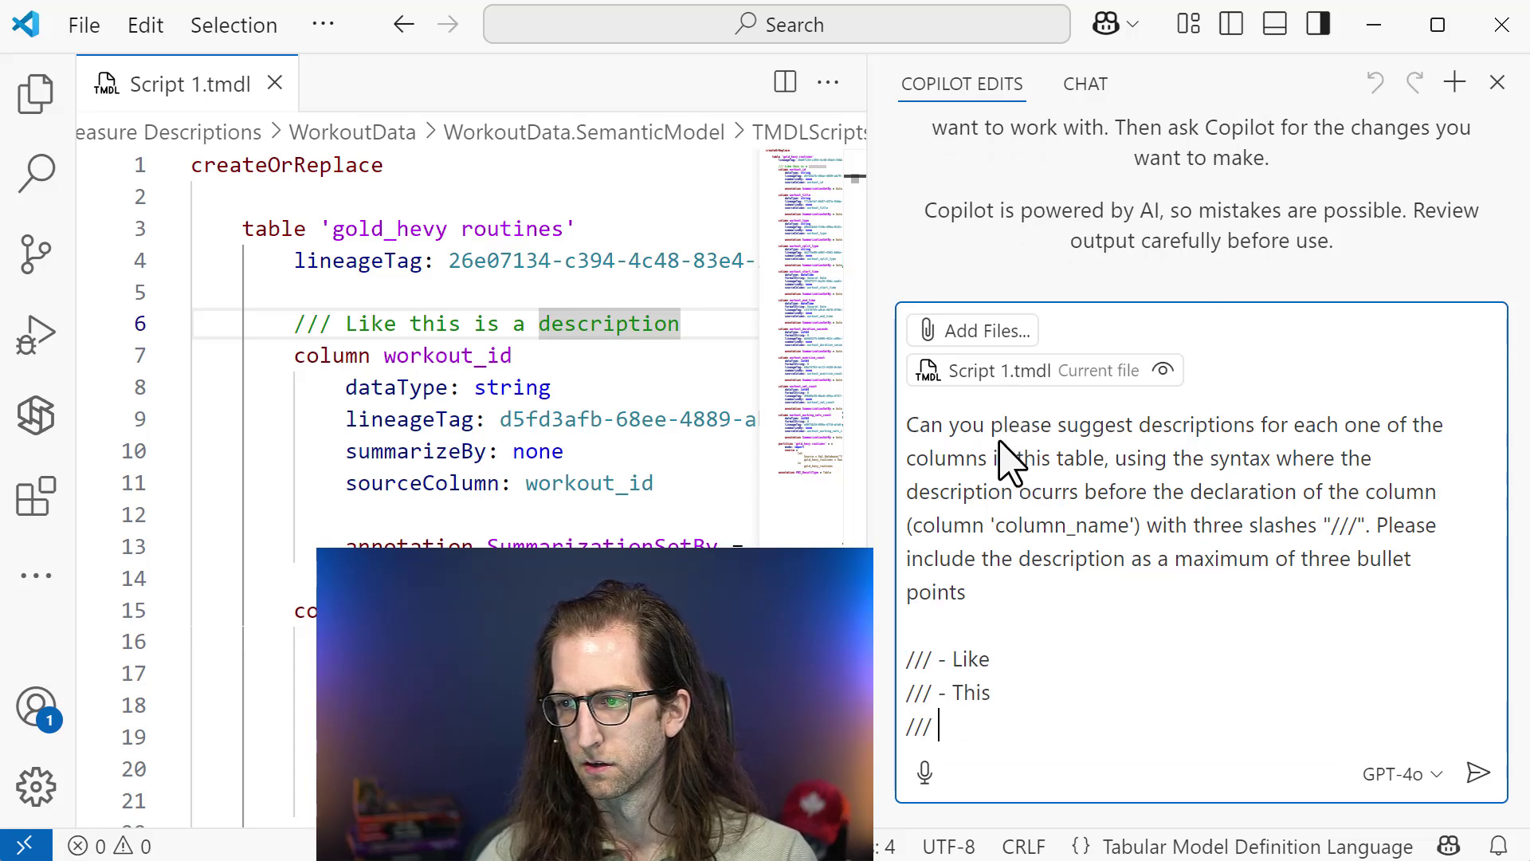
text( - Example)
key(shift+Return)
key(shift+Return)
text(And ens)
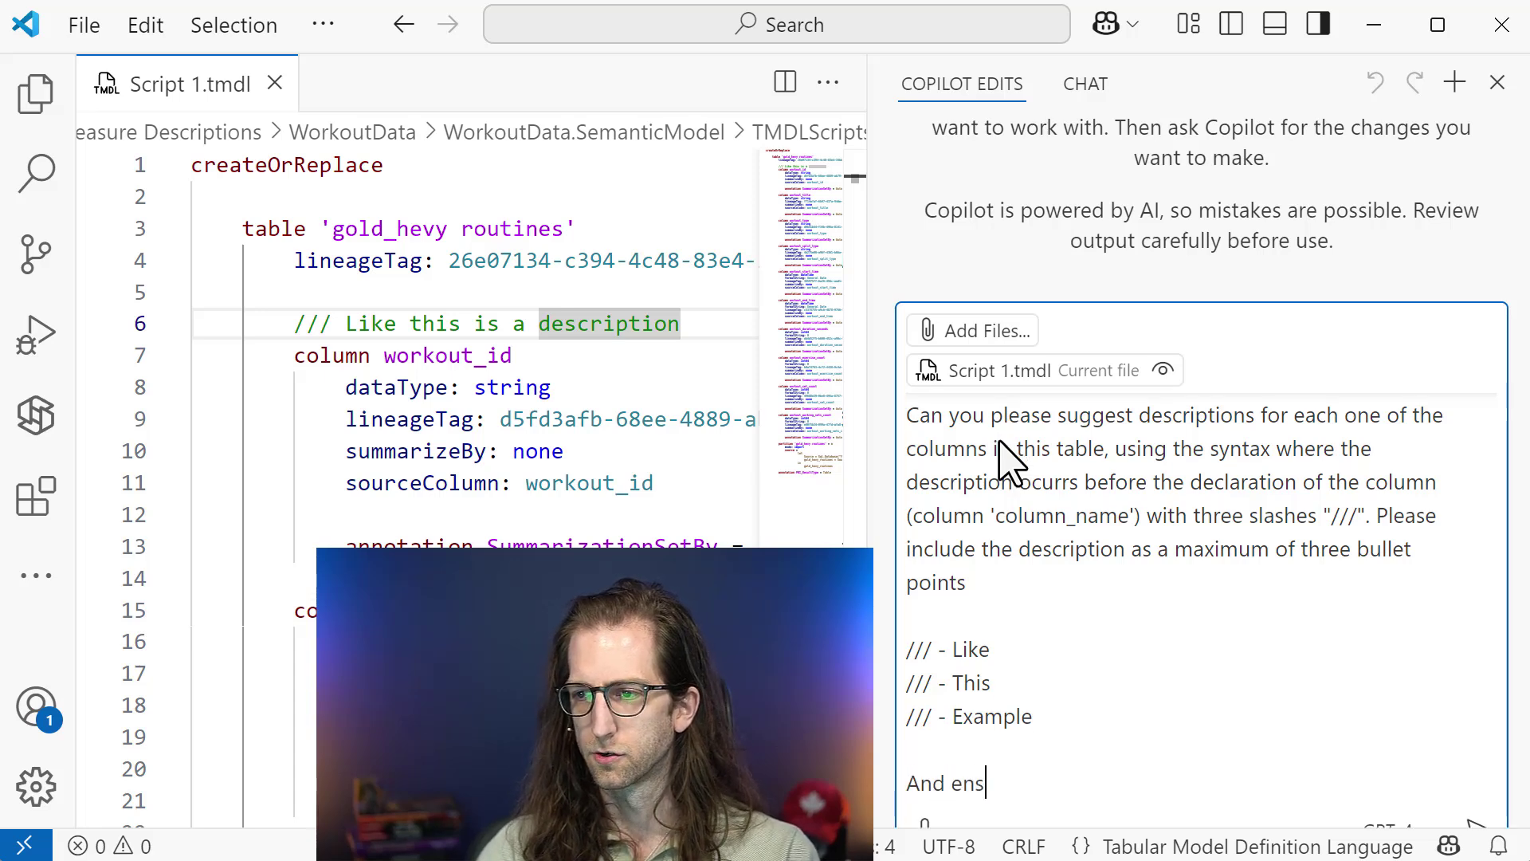
text(ure that each descripti)
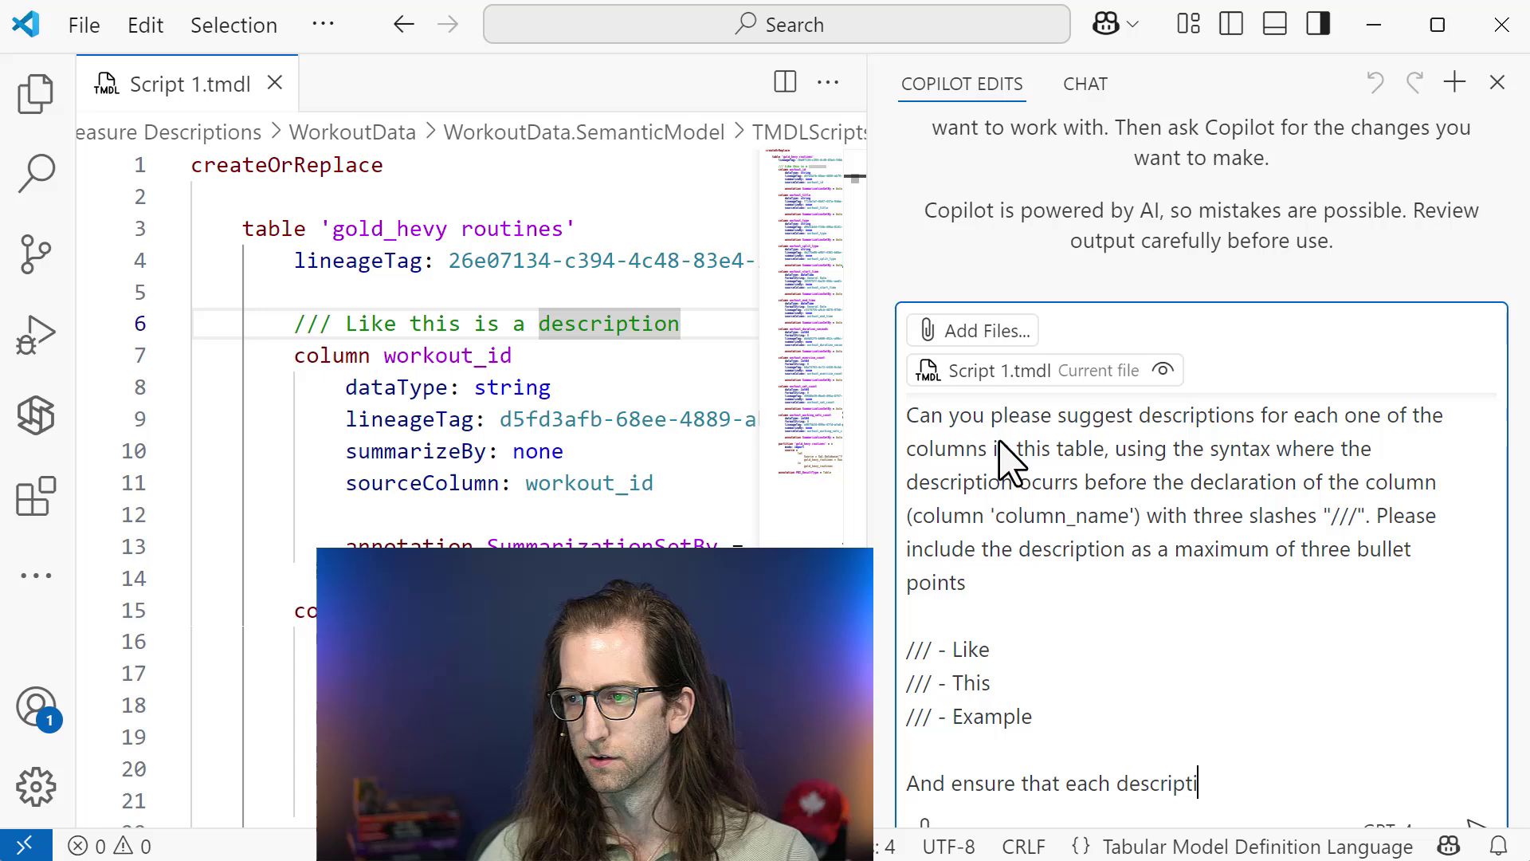
text(on is useful and concise)
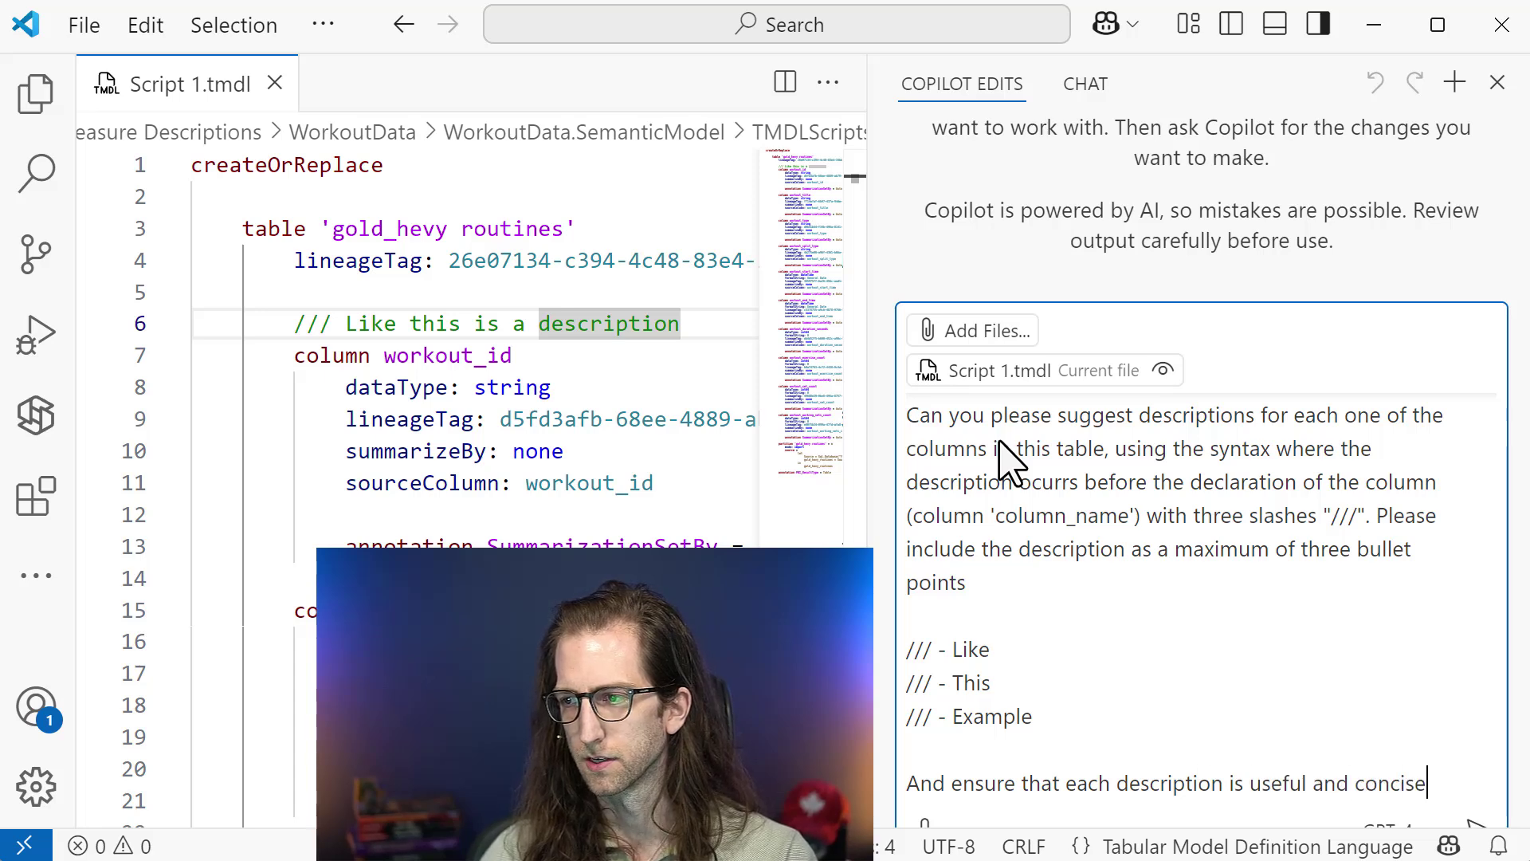
text(. G)
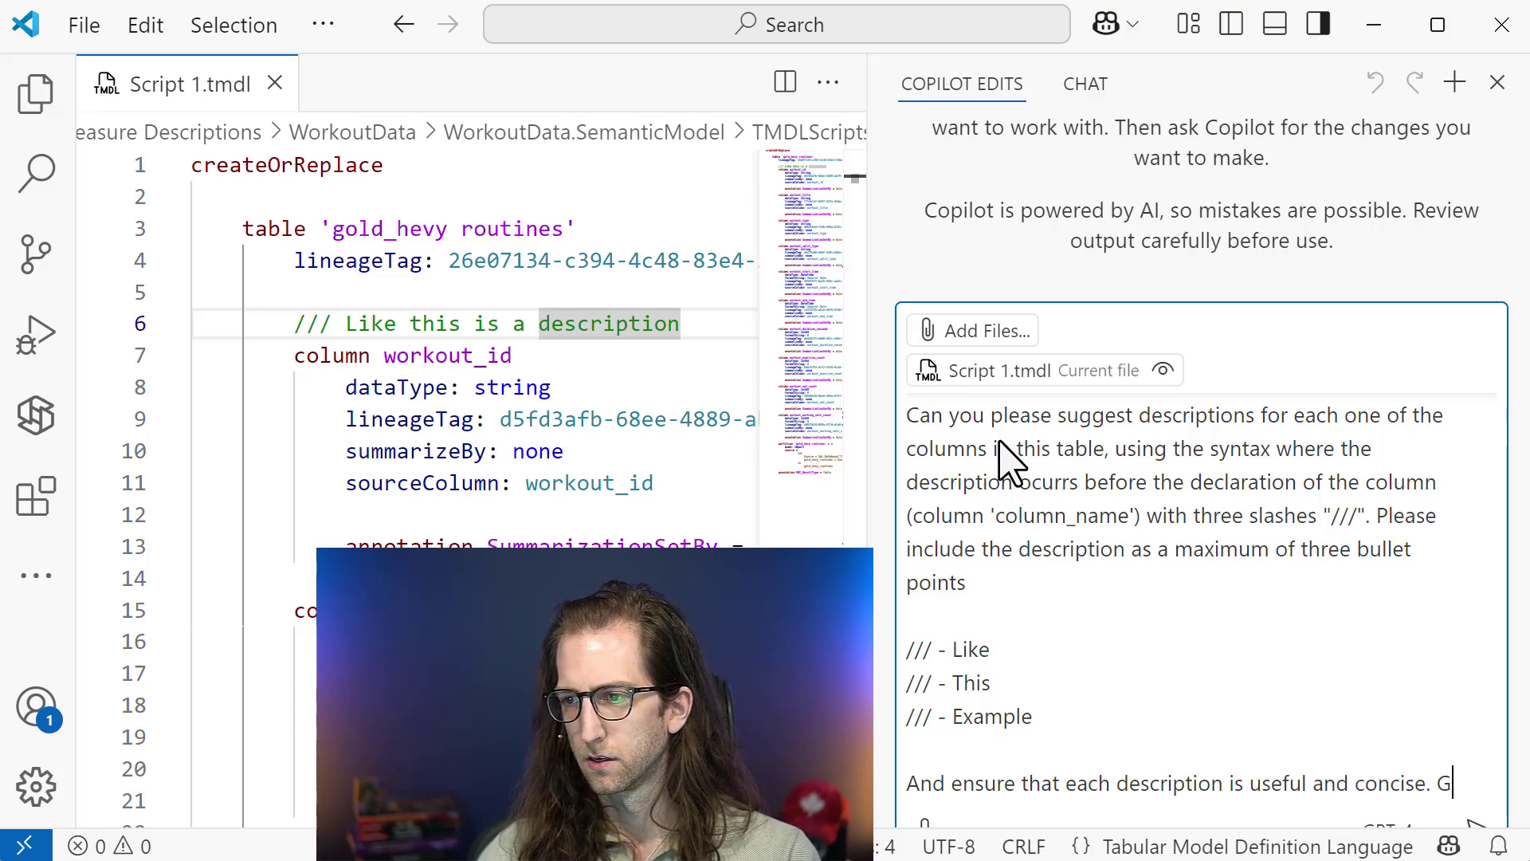
text(enerate a description for each column.)
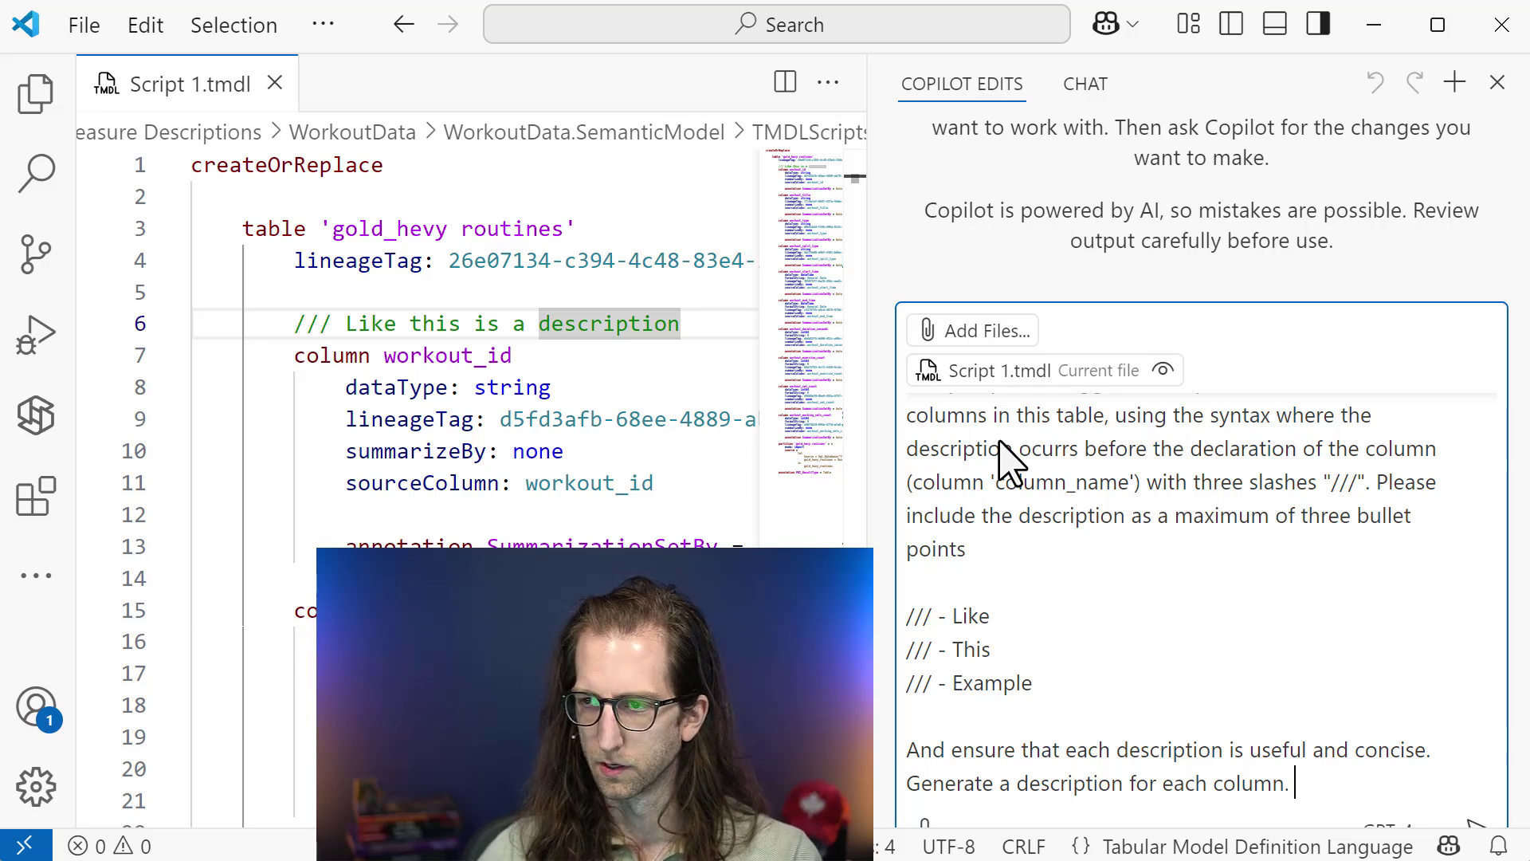
Step: Send the request, then after the 502 error paste the copied prompt into a new edit session
key(Return)
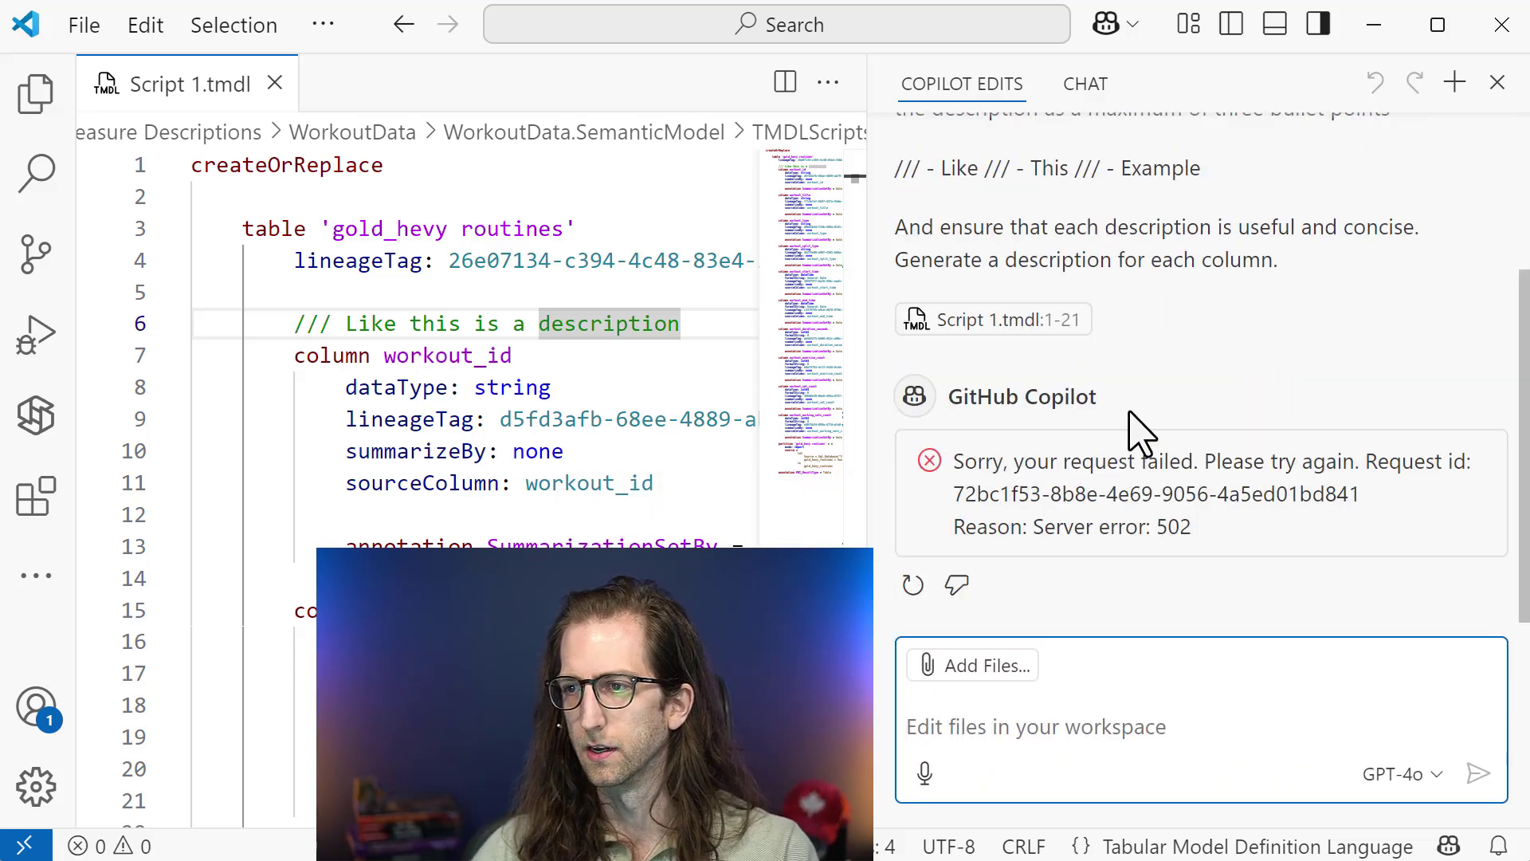
scroll(1235, 542, up, 1)
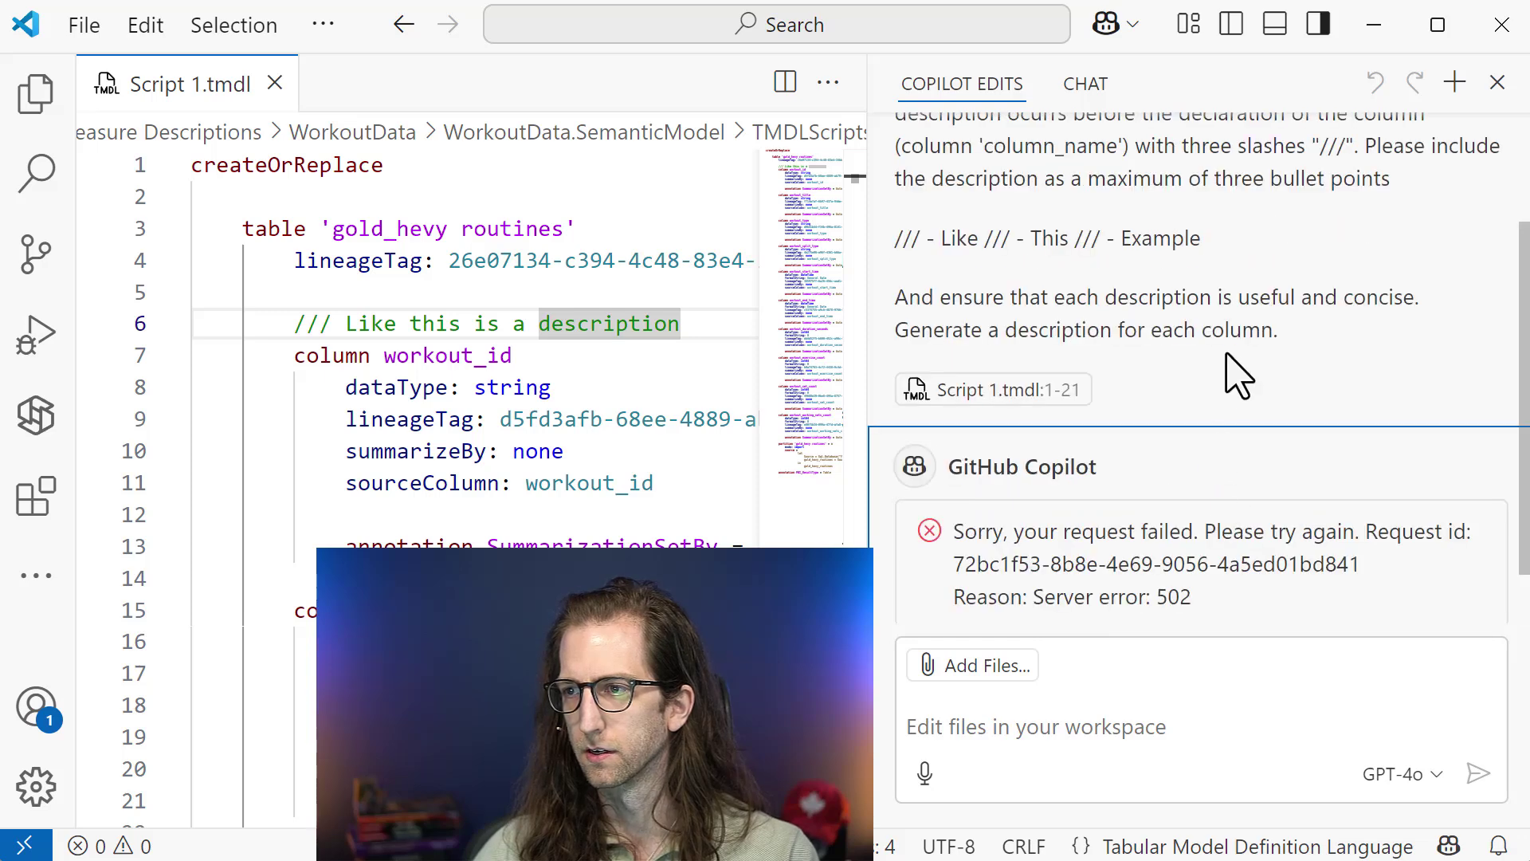
drag(1287, 329, 1023, 191)
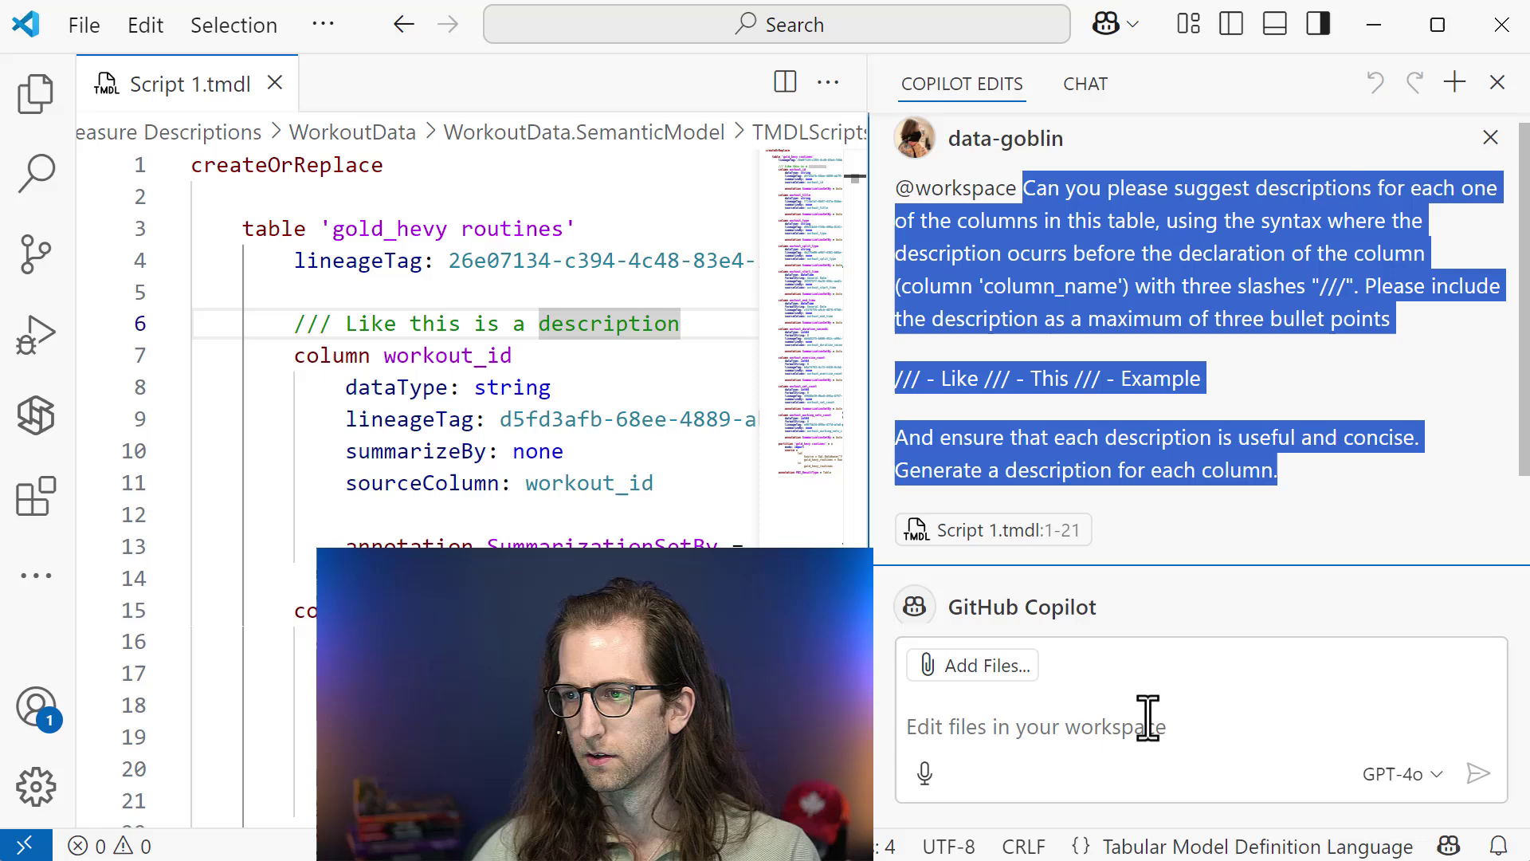
click(1148, 717)
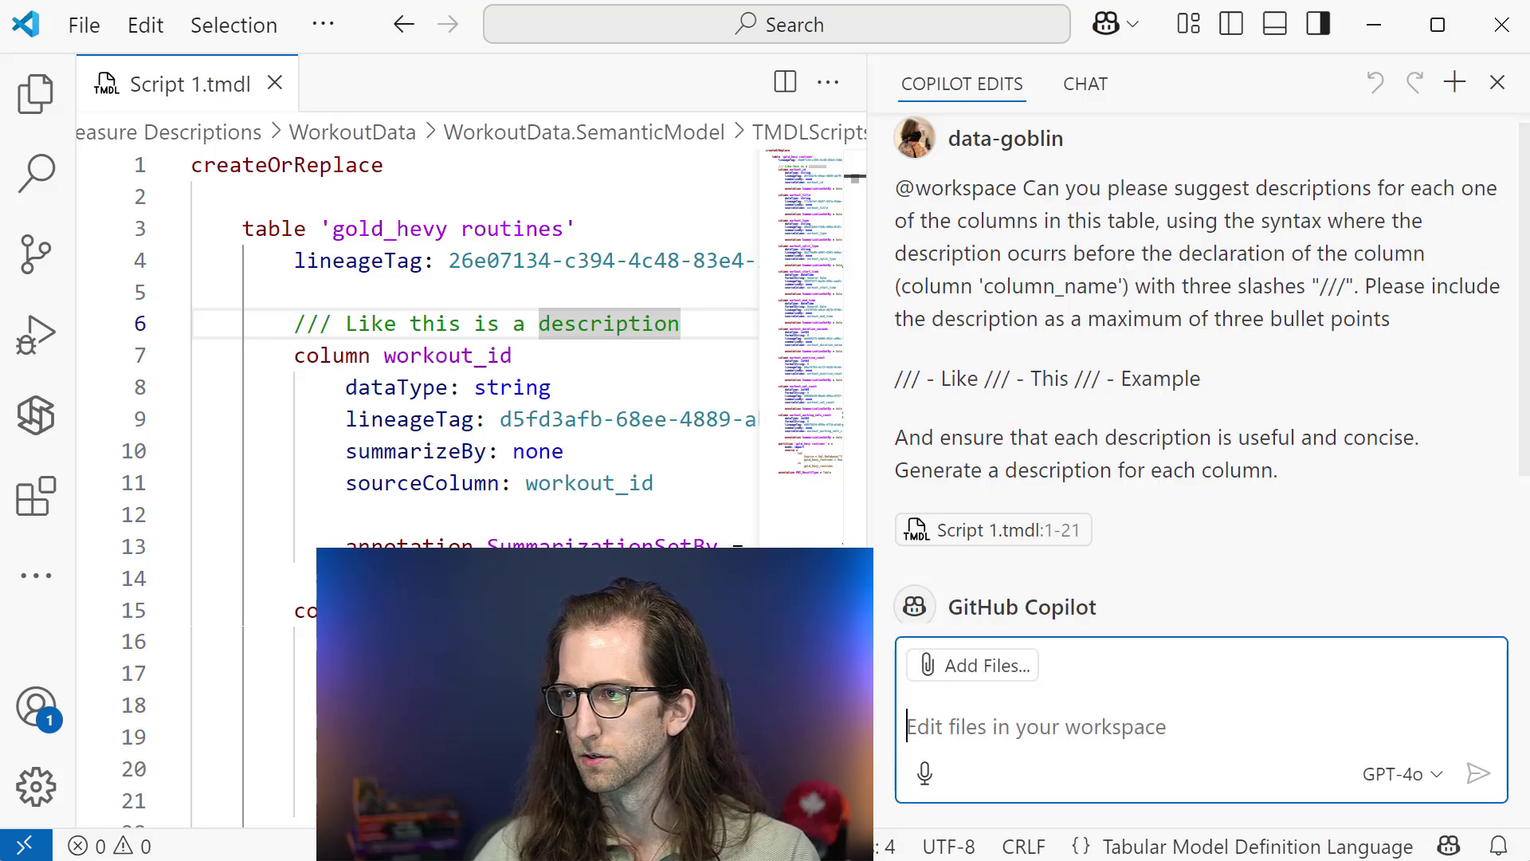
click(1455, 83)
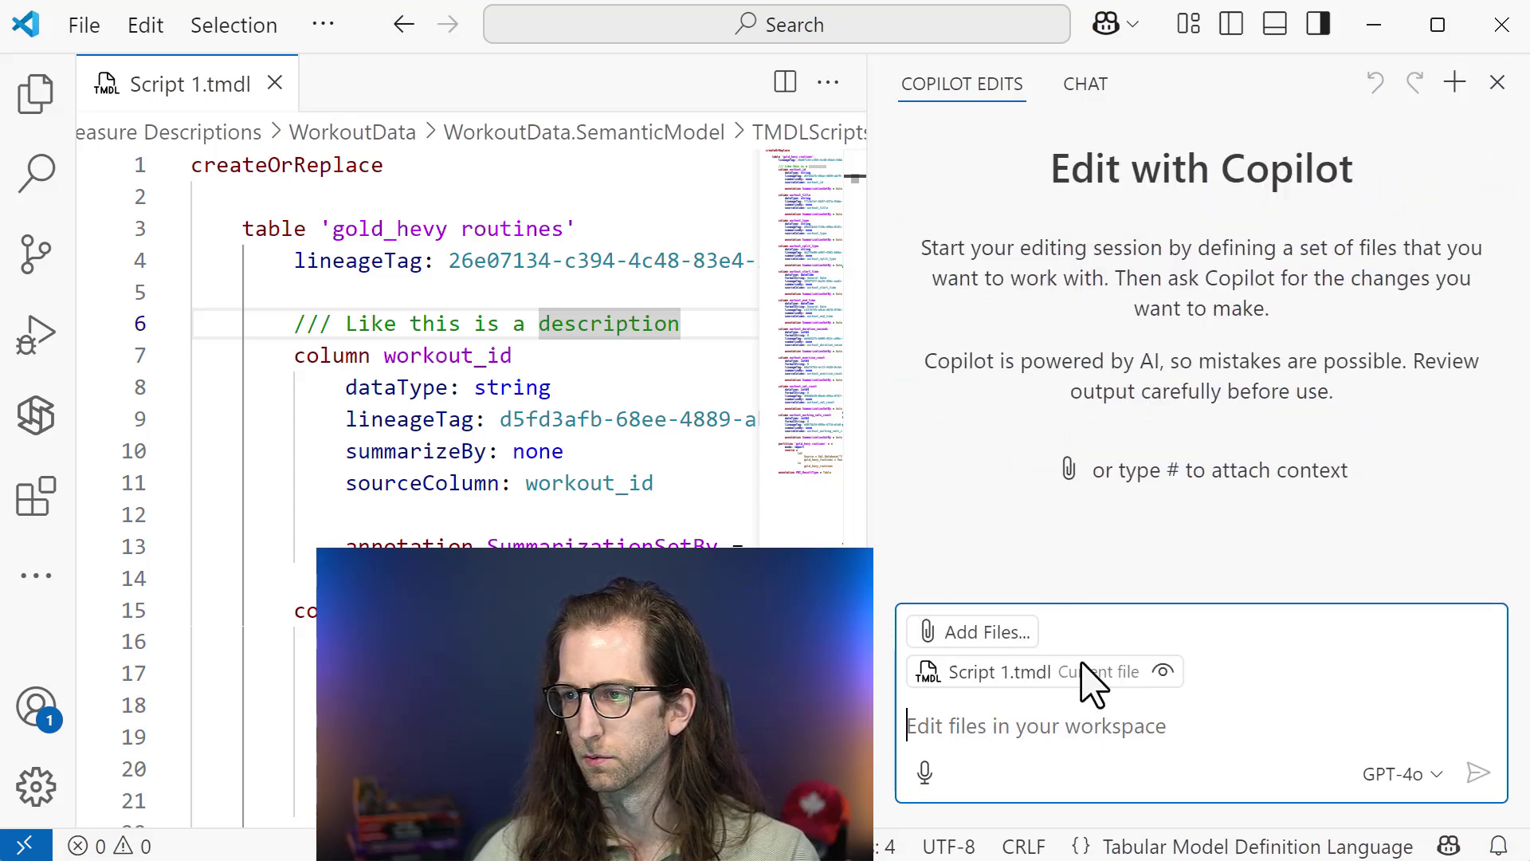
key(ctrl+v)
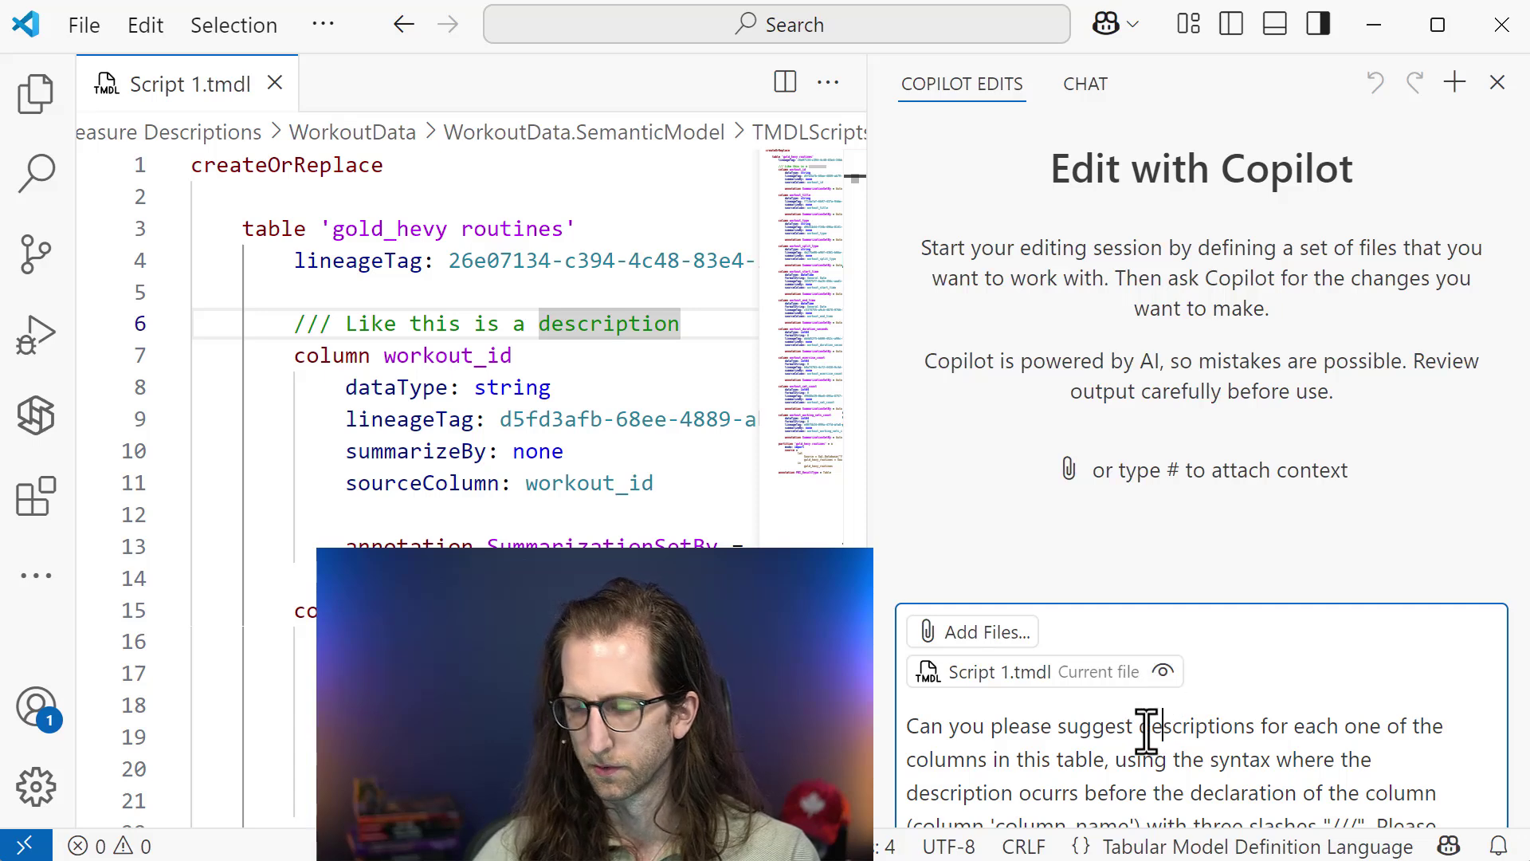
Step: Resend the prompt and watch Copilot add three /// bullet lines above column workout_id
key(Return)
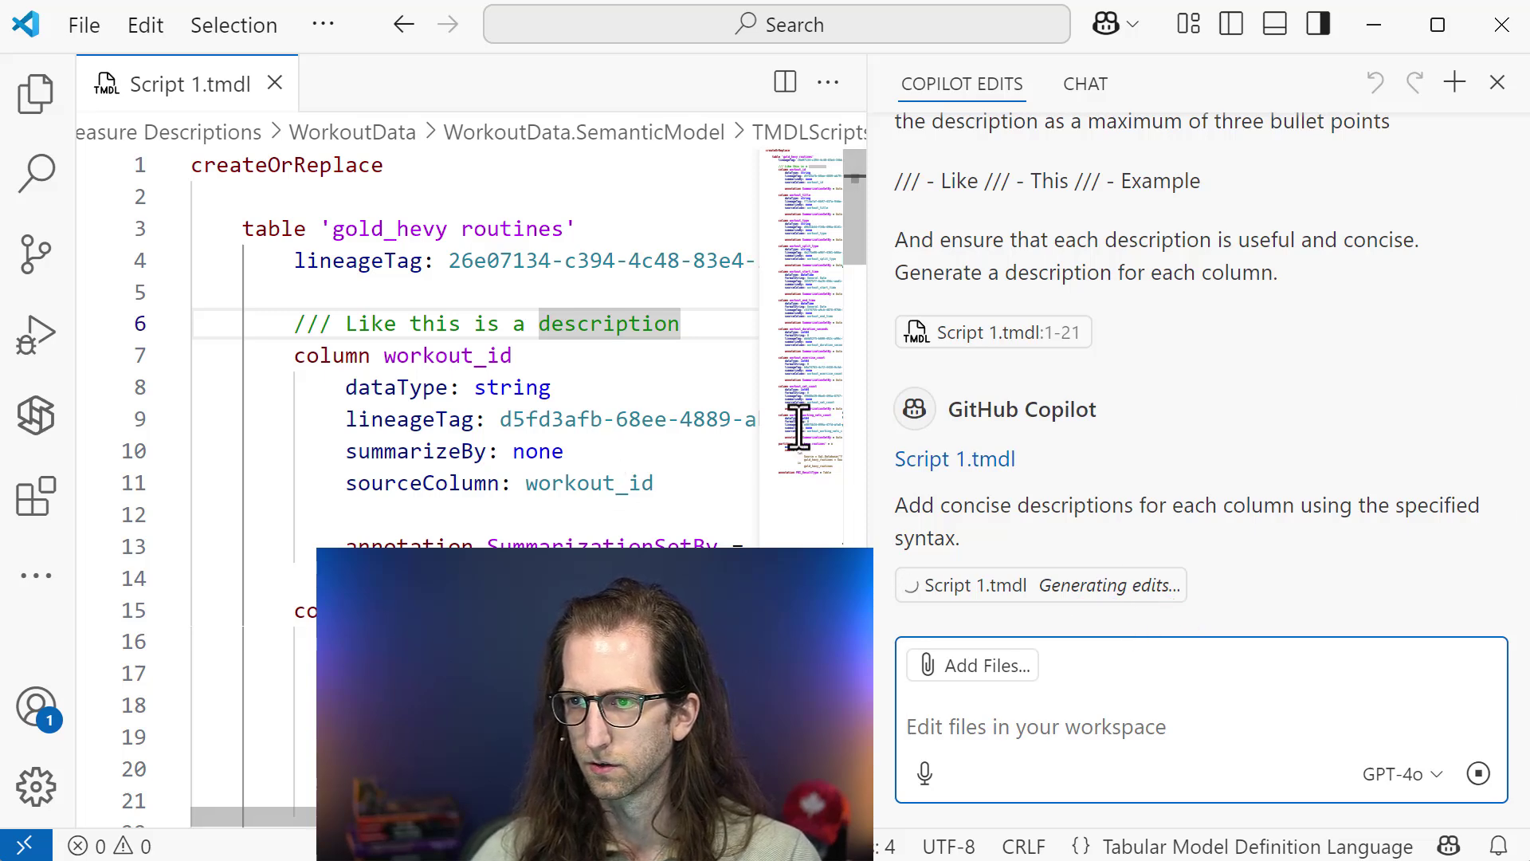
click(1046, 586)
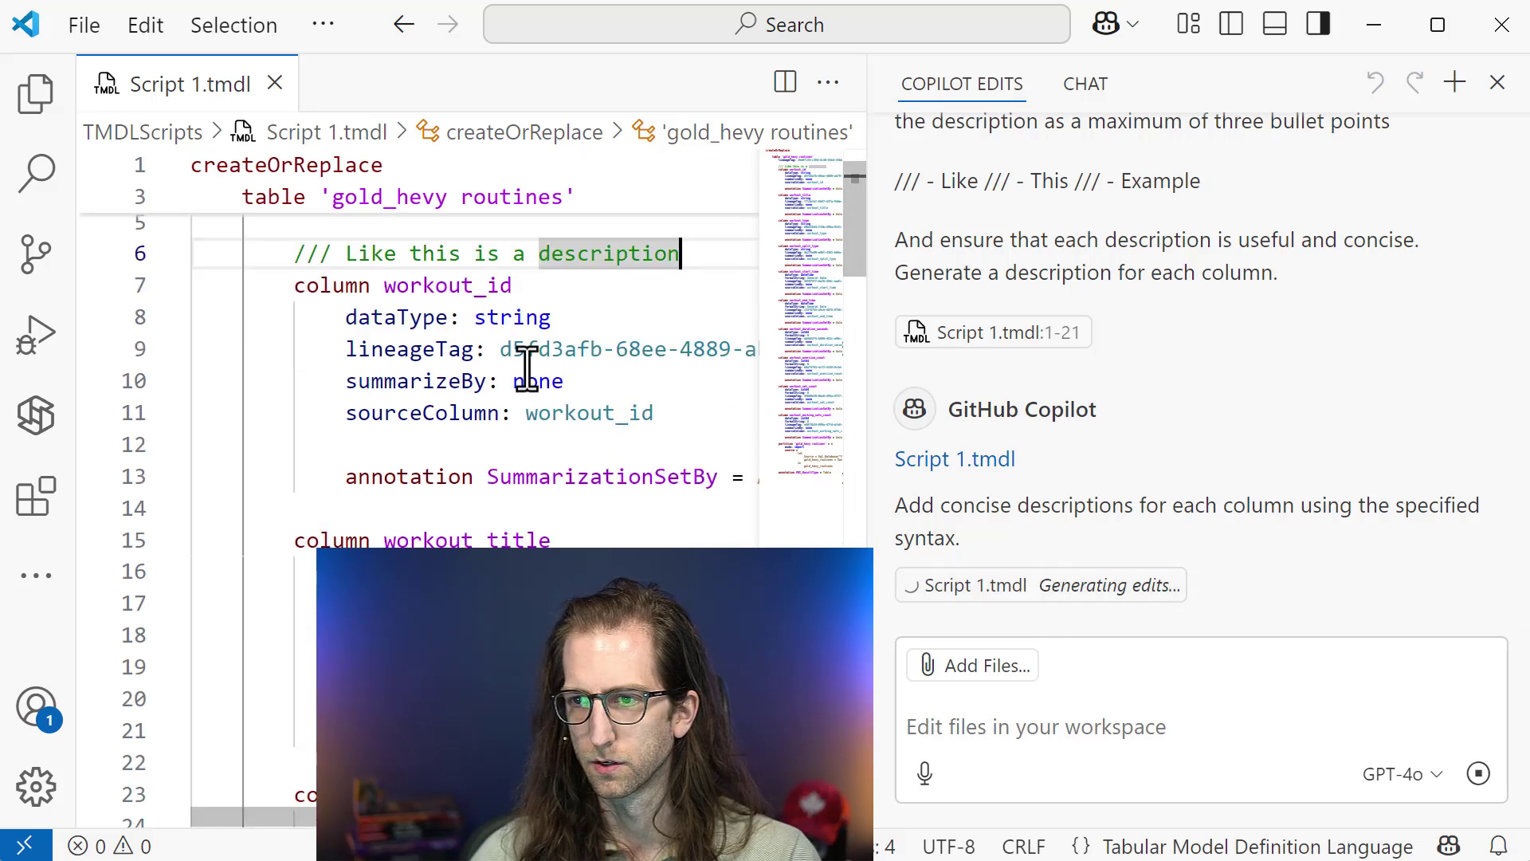
click(540, 408)
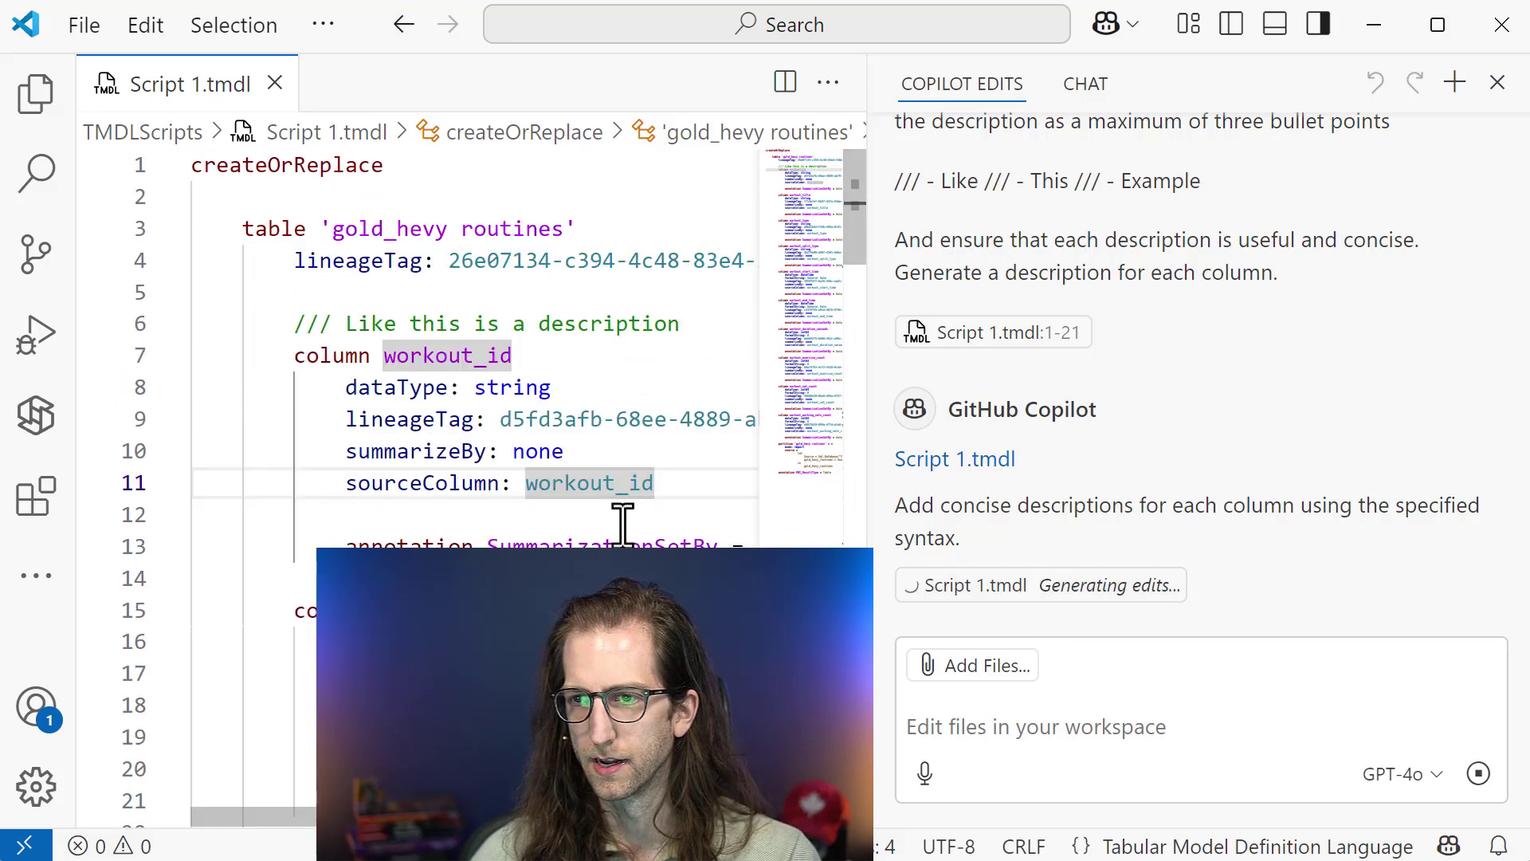
scroll(478, 510, down, 7)
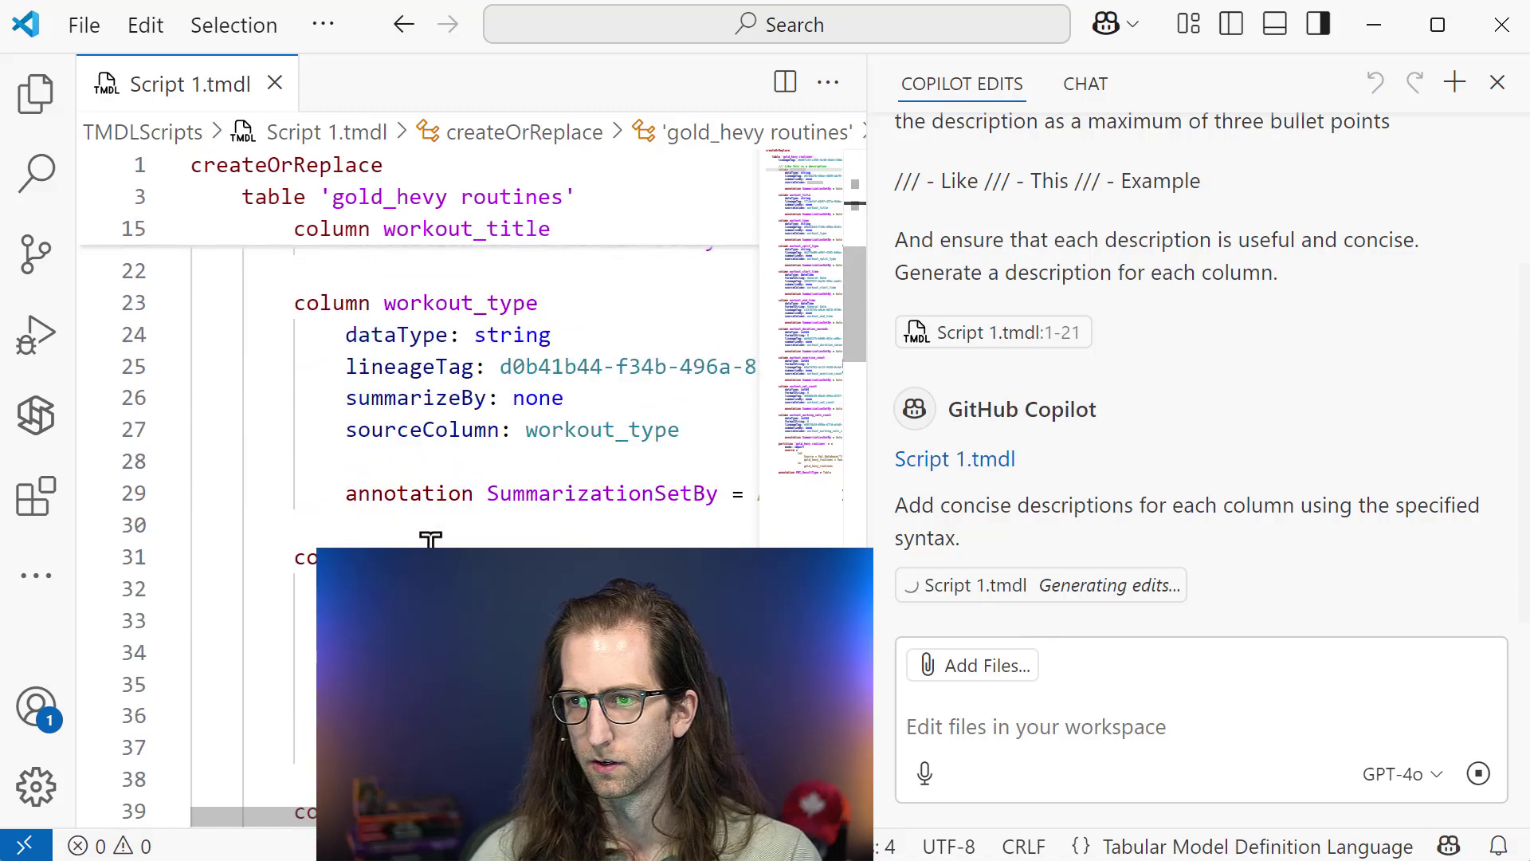
scroll(431, 540, up, 8)
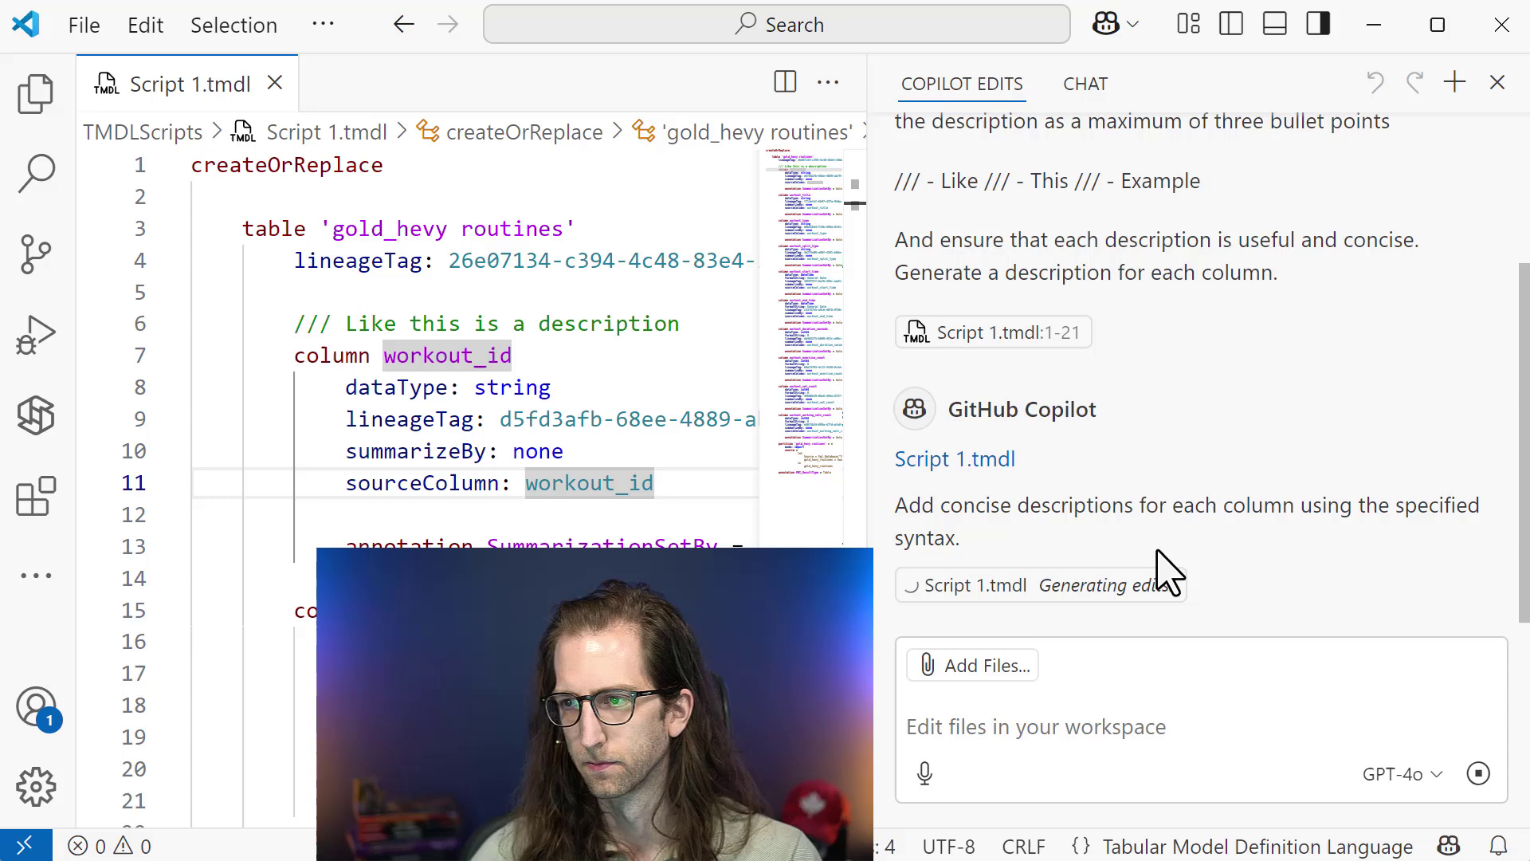
click(1169, 570)
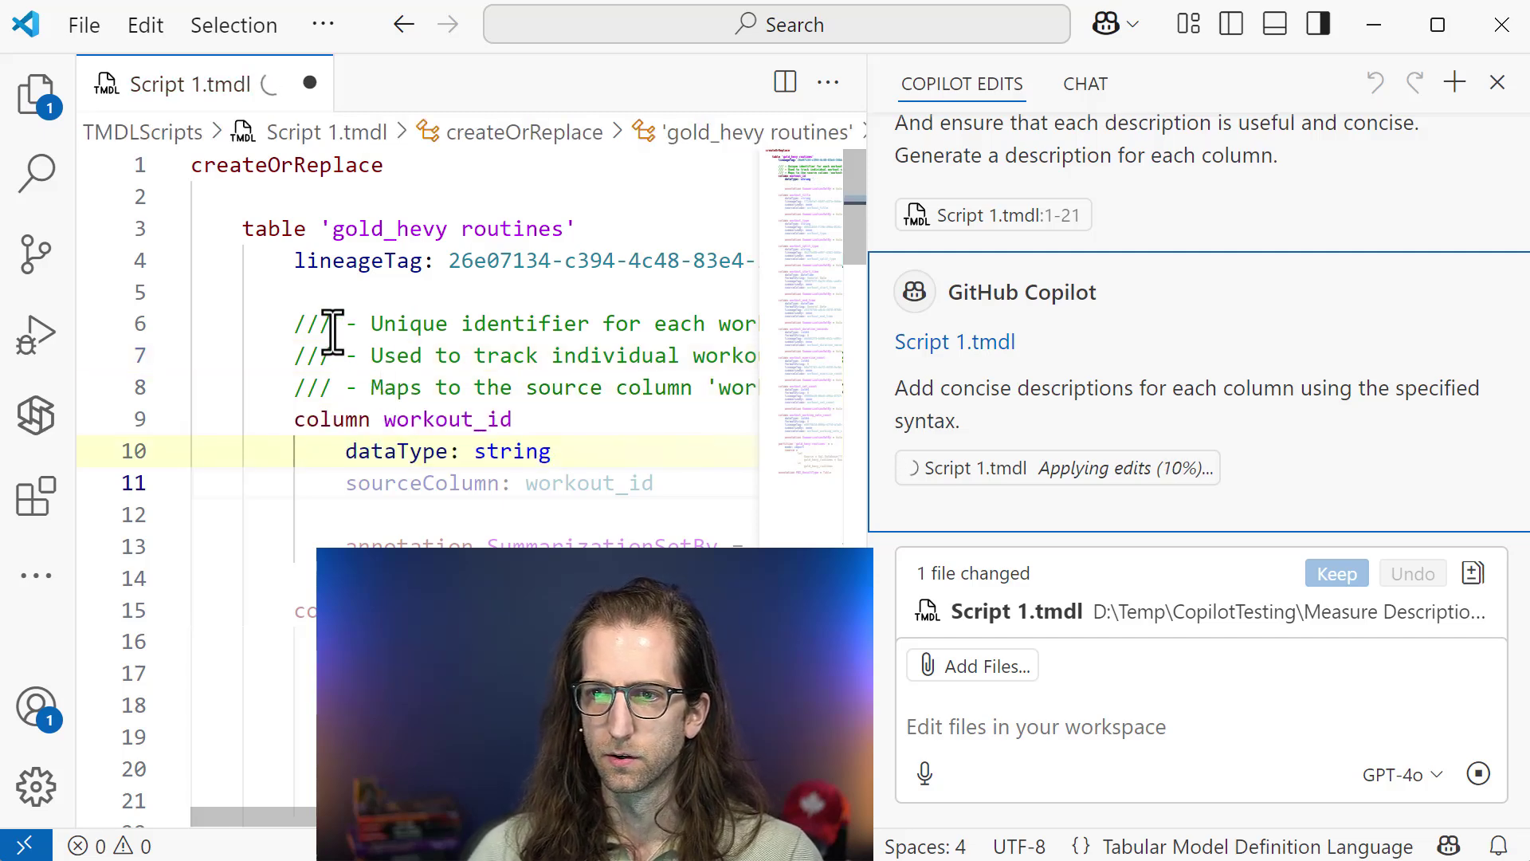
Step: Follow Copilot's edits to completion, marking workout_id's third bullet; 10 changes (+30 −1) result
scroll(406, 434, down, 1)
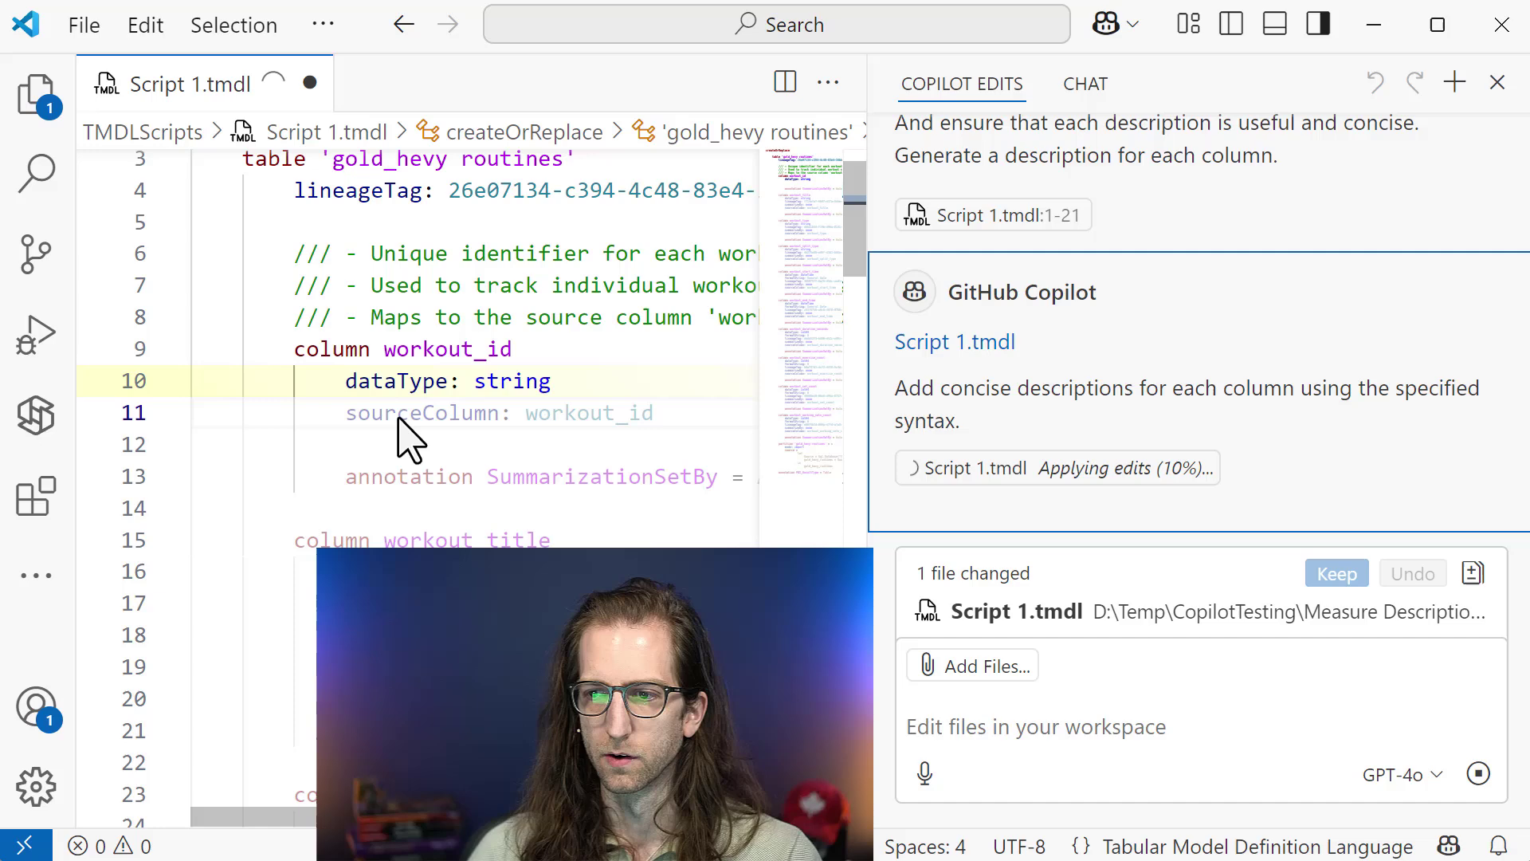
scroll(406, 434, up, 1)
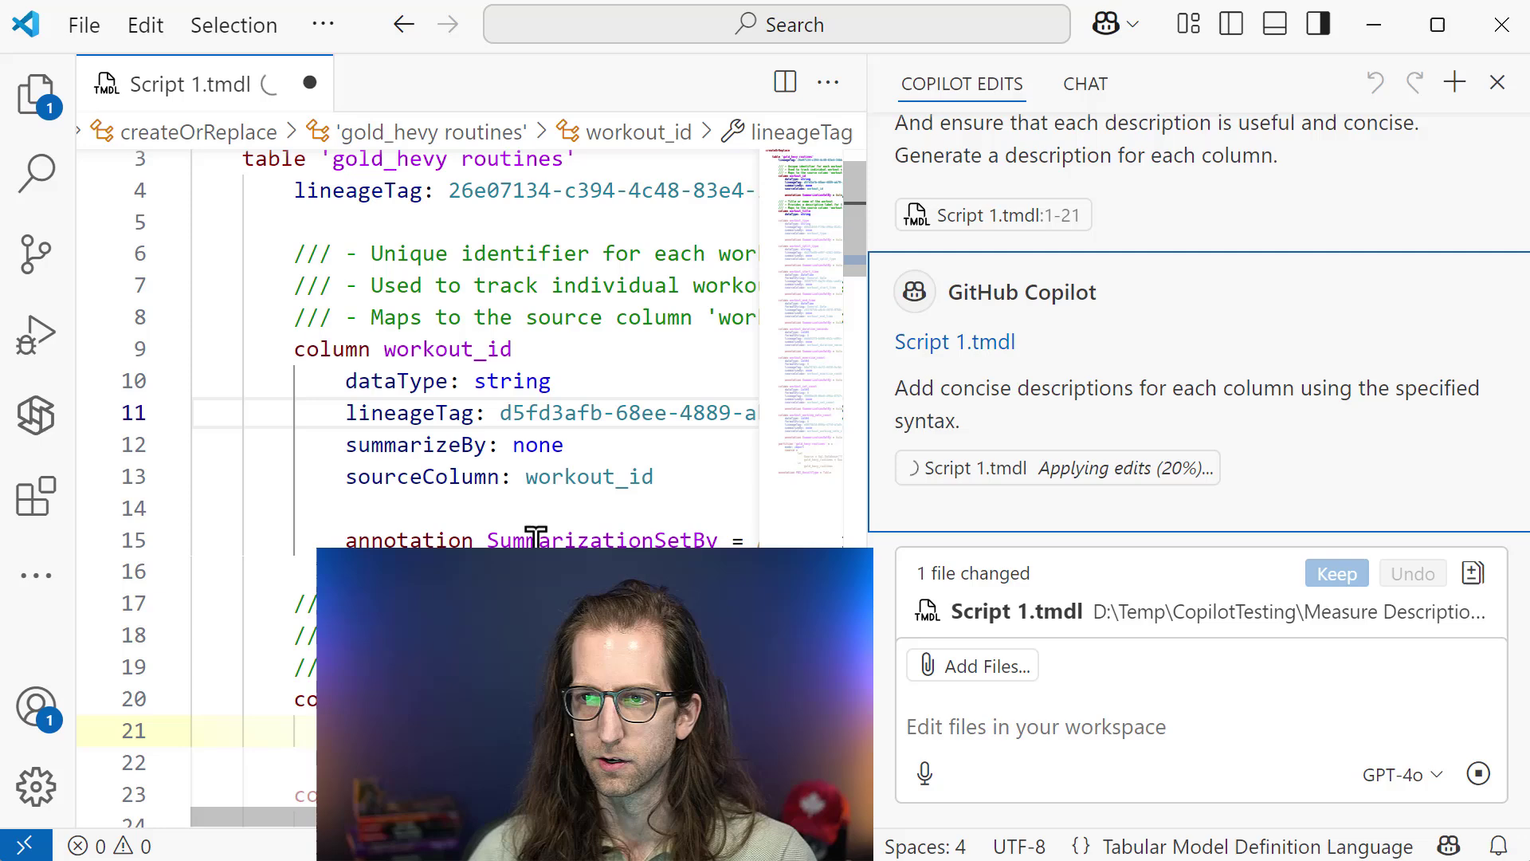
scroll(535, 538, up, 1)
drag(871, 379, 1131, 358)
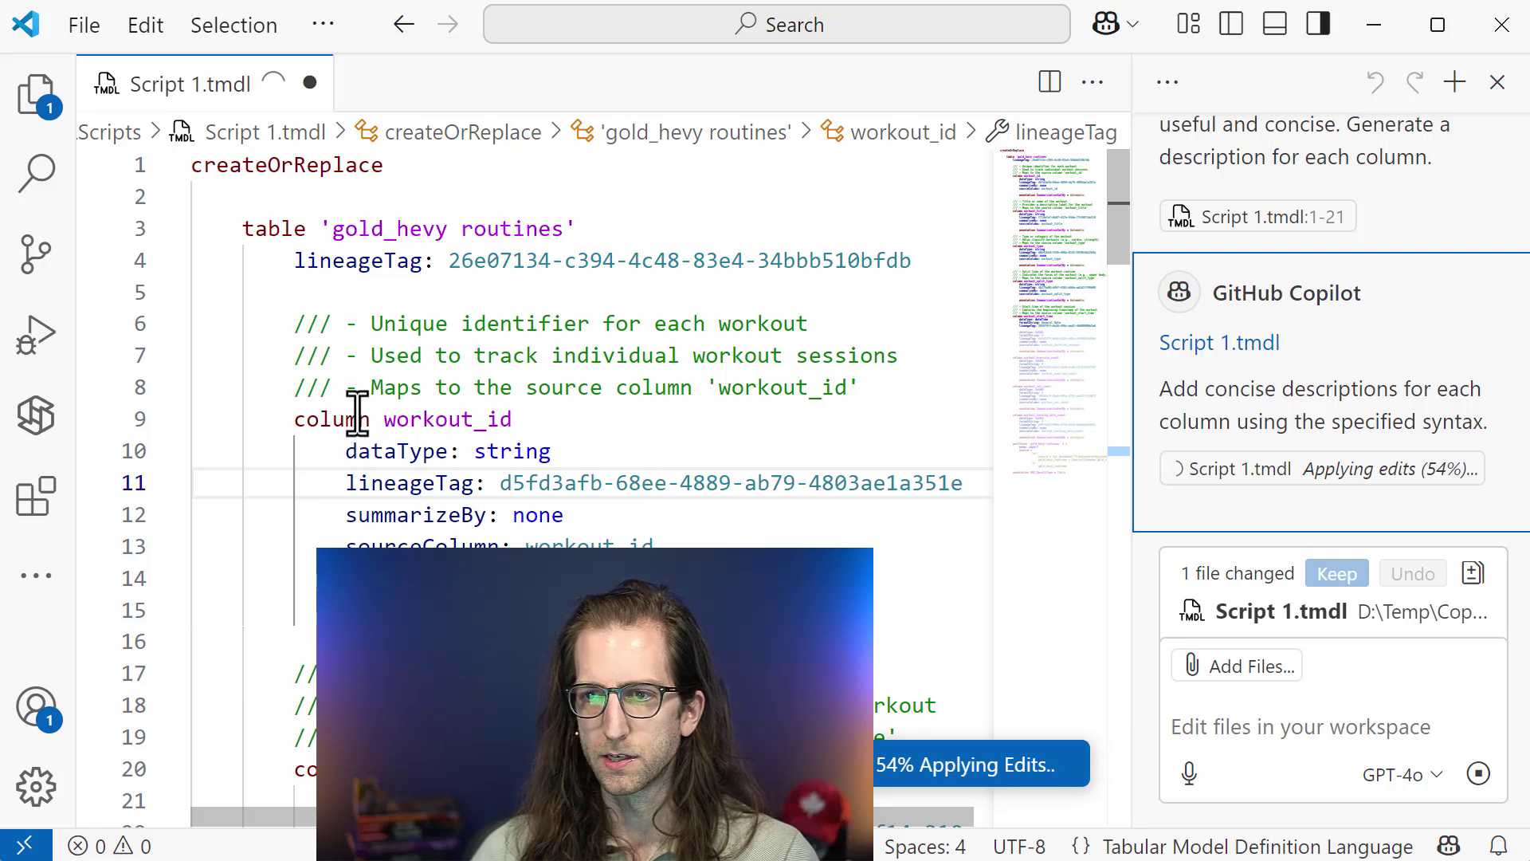
drag(350, 394, 917, 392)
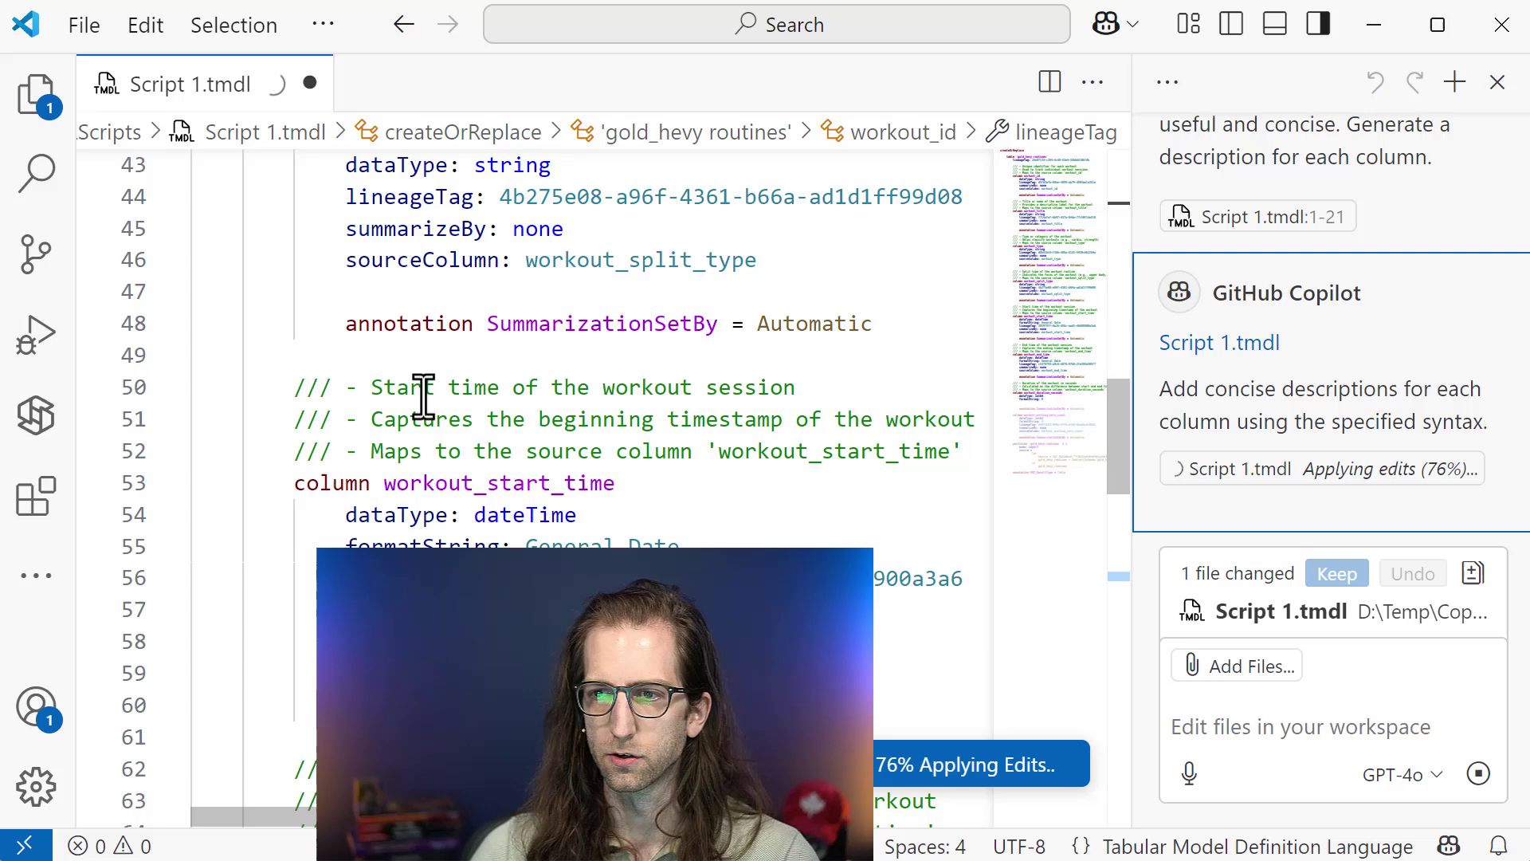
scroll(412, 399, up, 3)
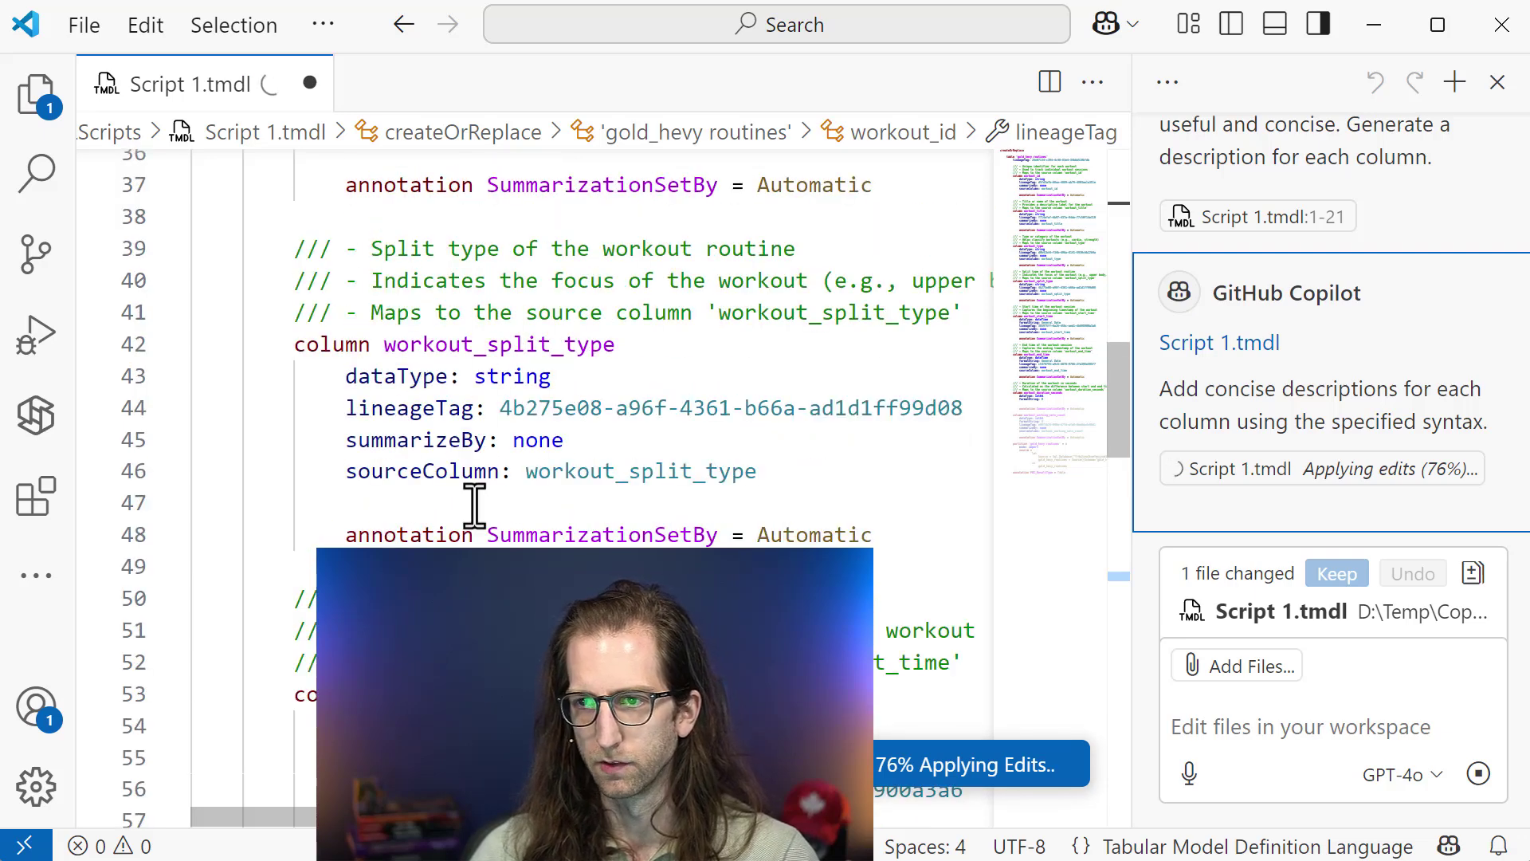
scroll(471, 502, down, 1)
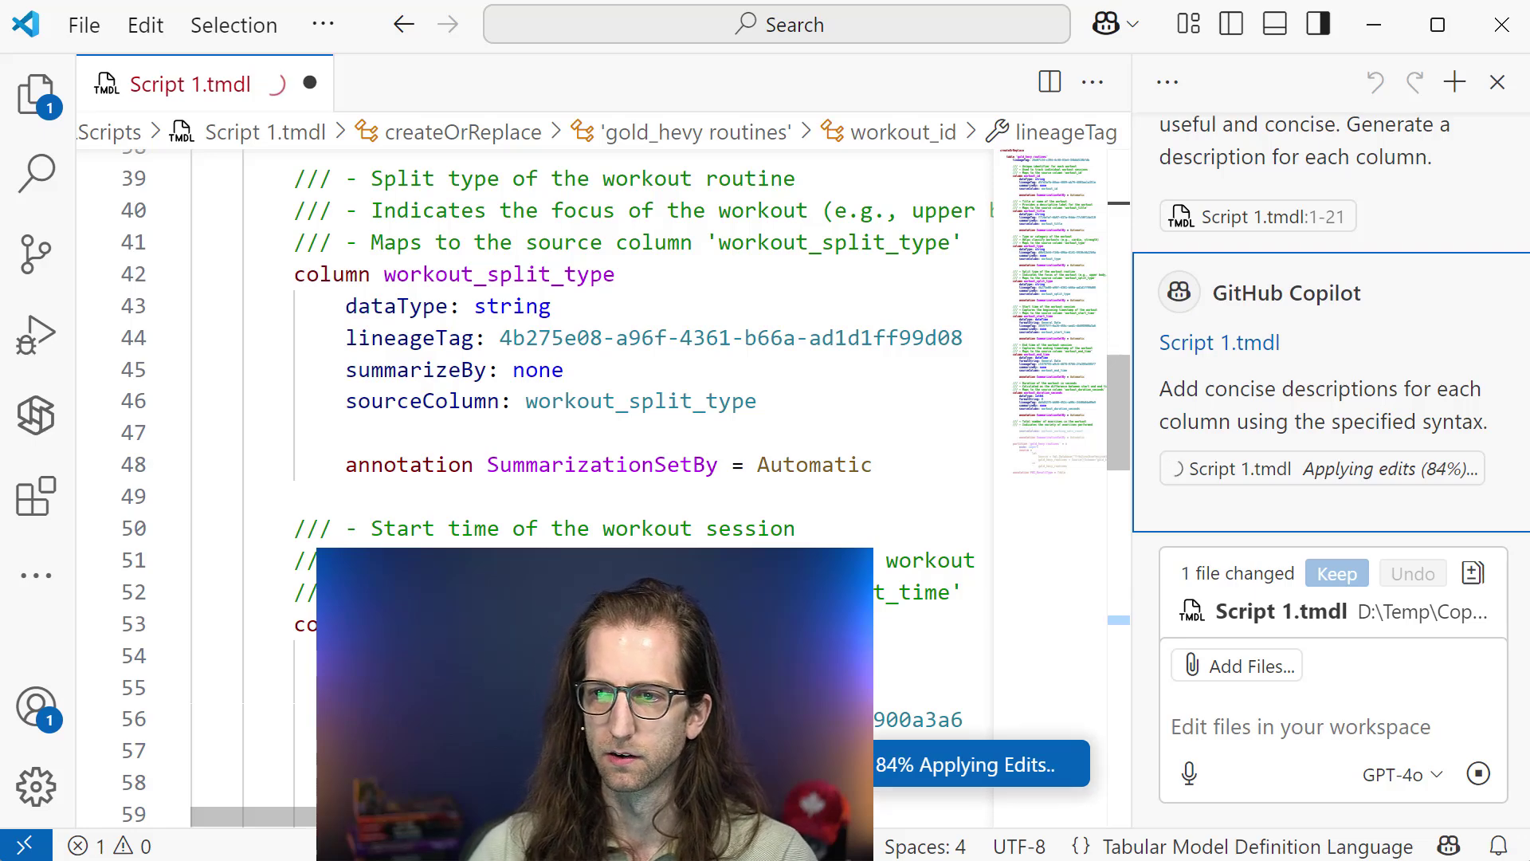
scroll(650, 521, up, 1)
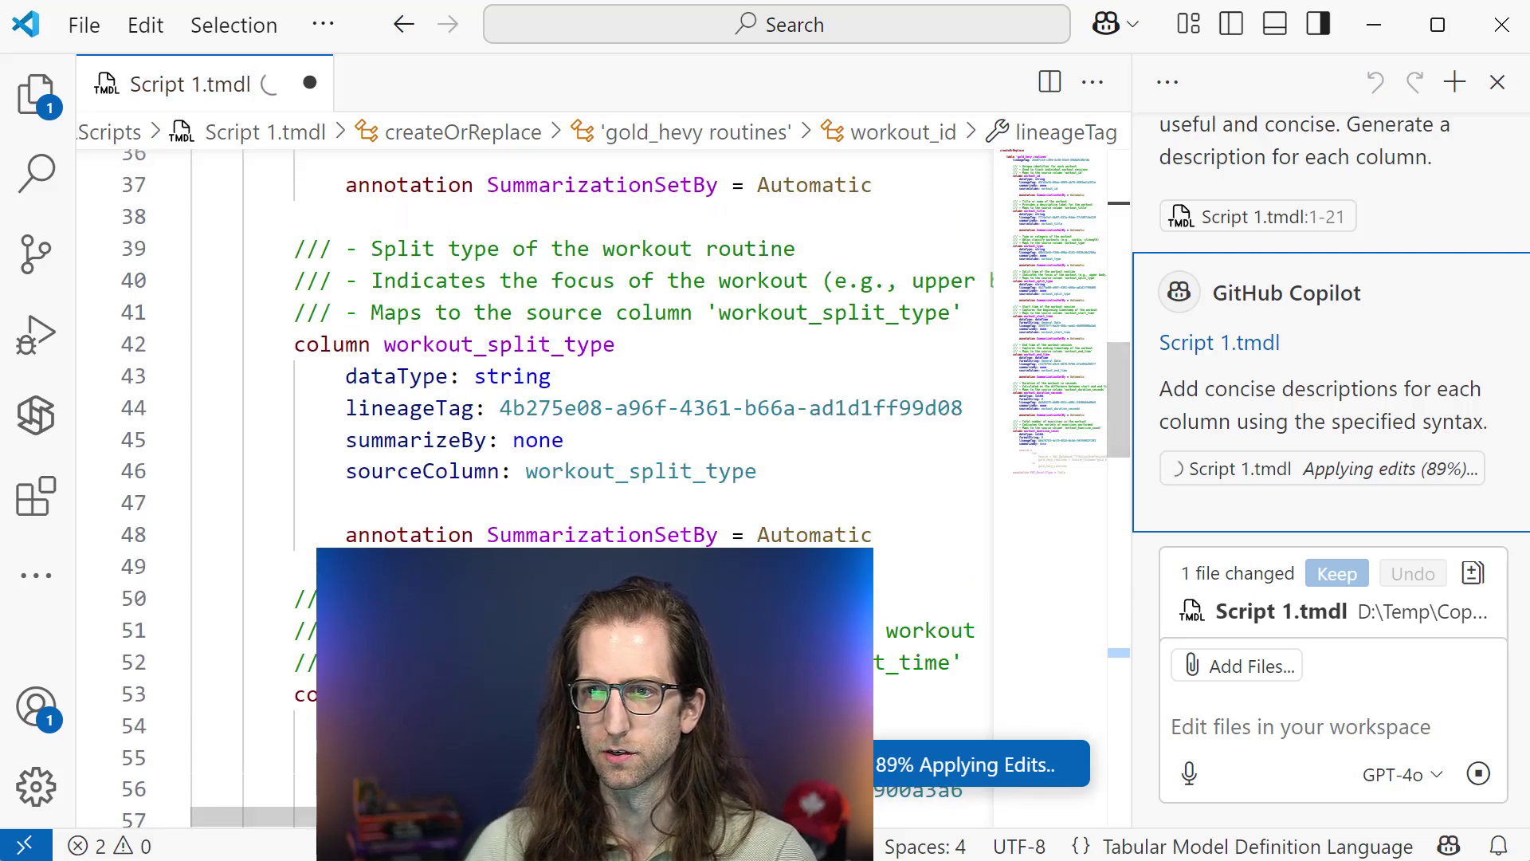
scroll(558, 479, down, 1)
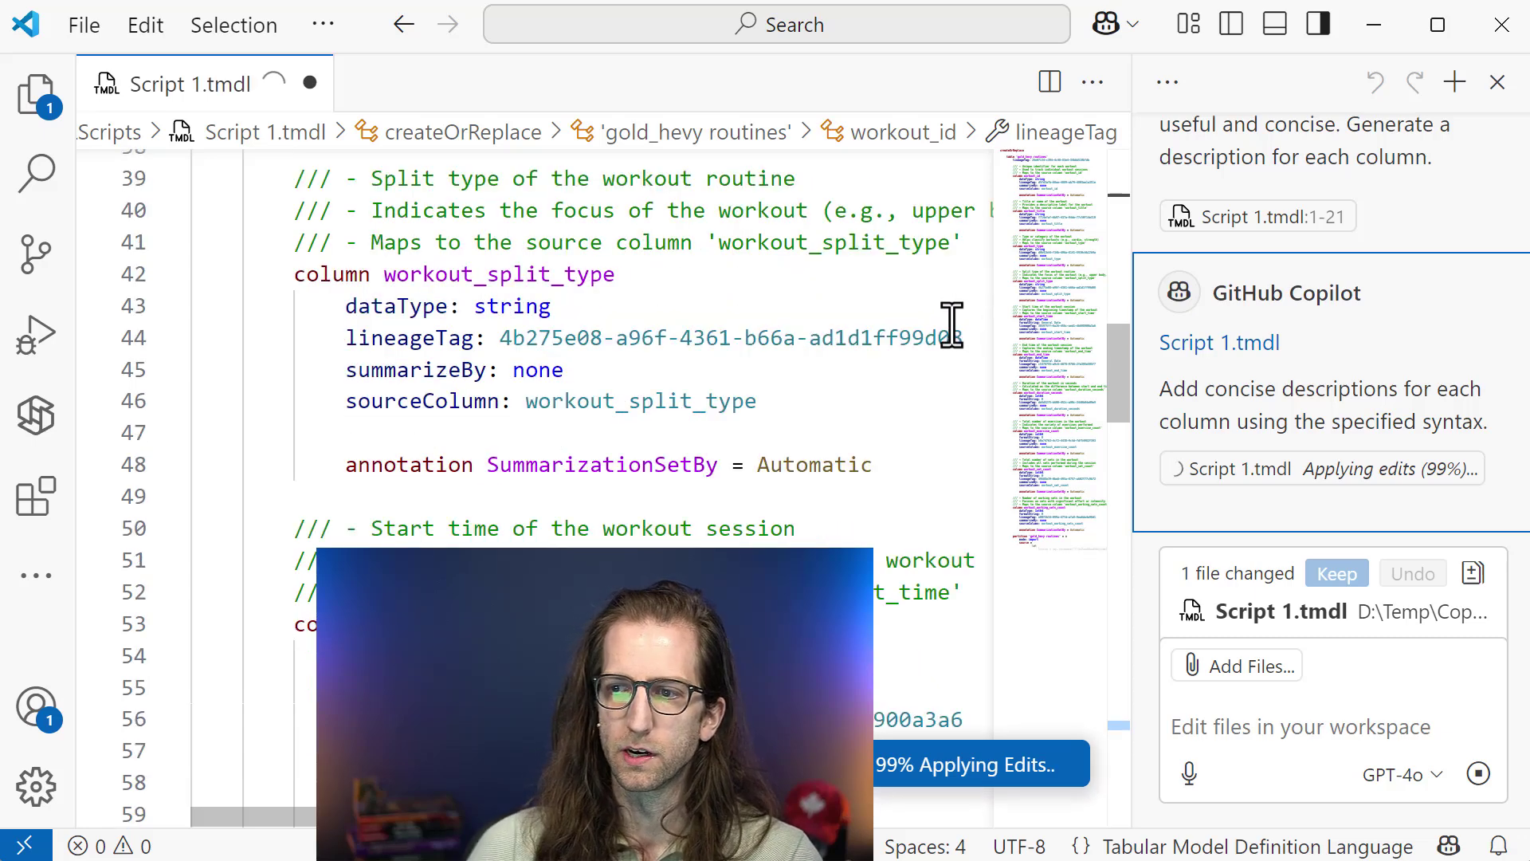
scroll(910, 325, up, 3)
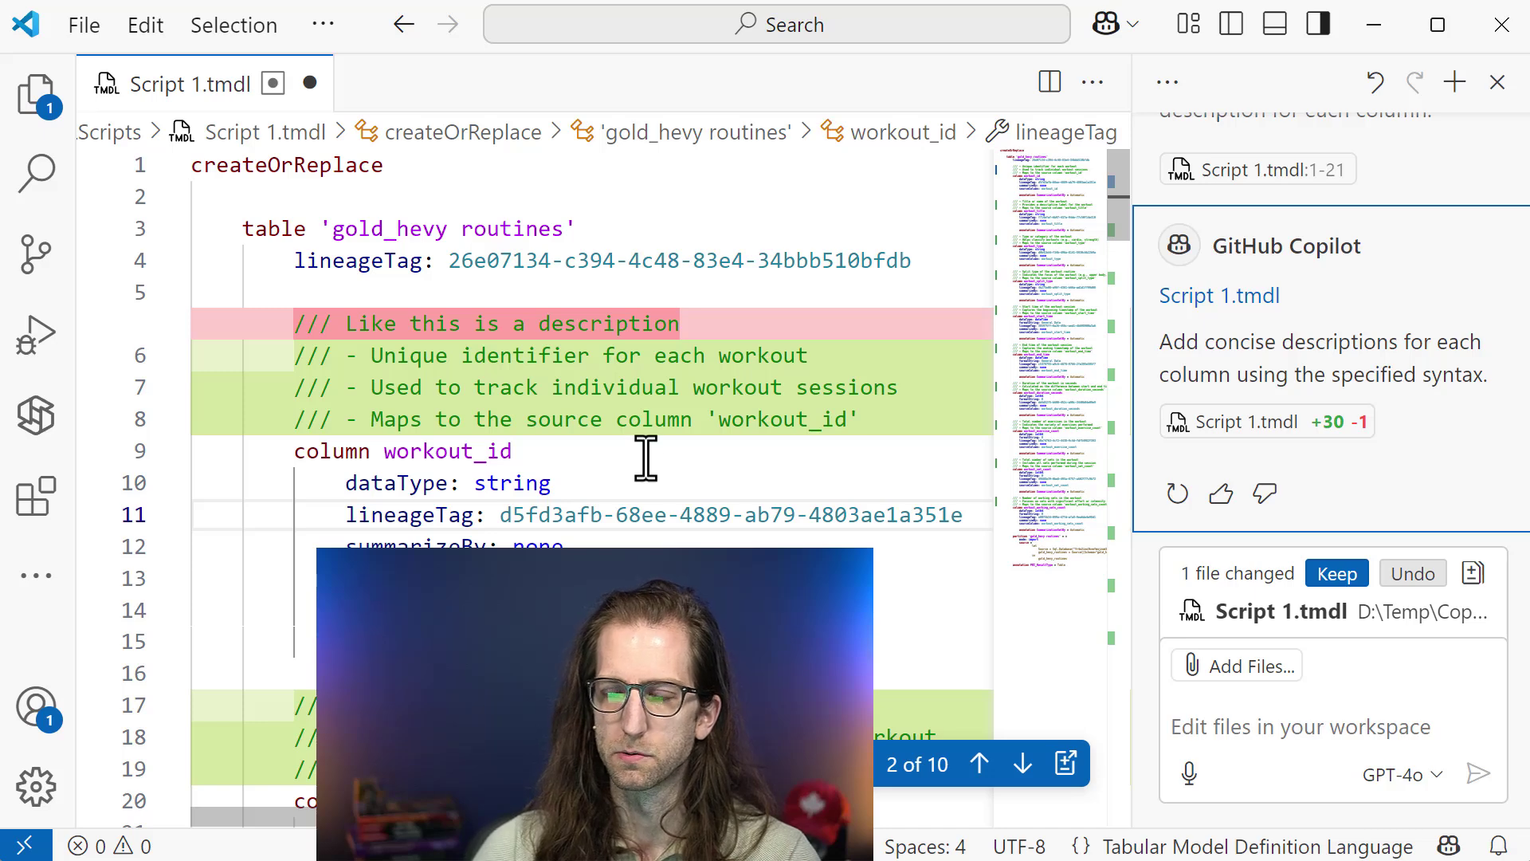
Step: Scroll through and annotate the generated column descriptions in the diff
scroll(644, 450, down, 3)
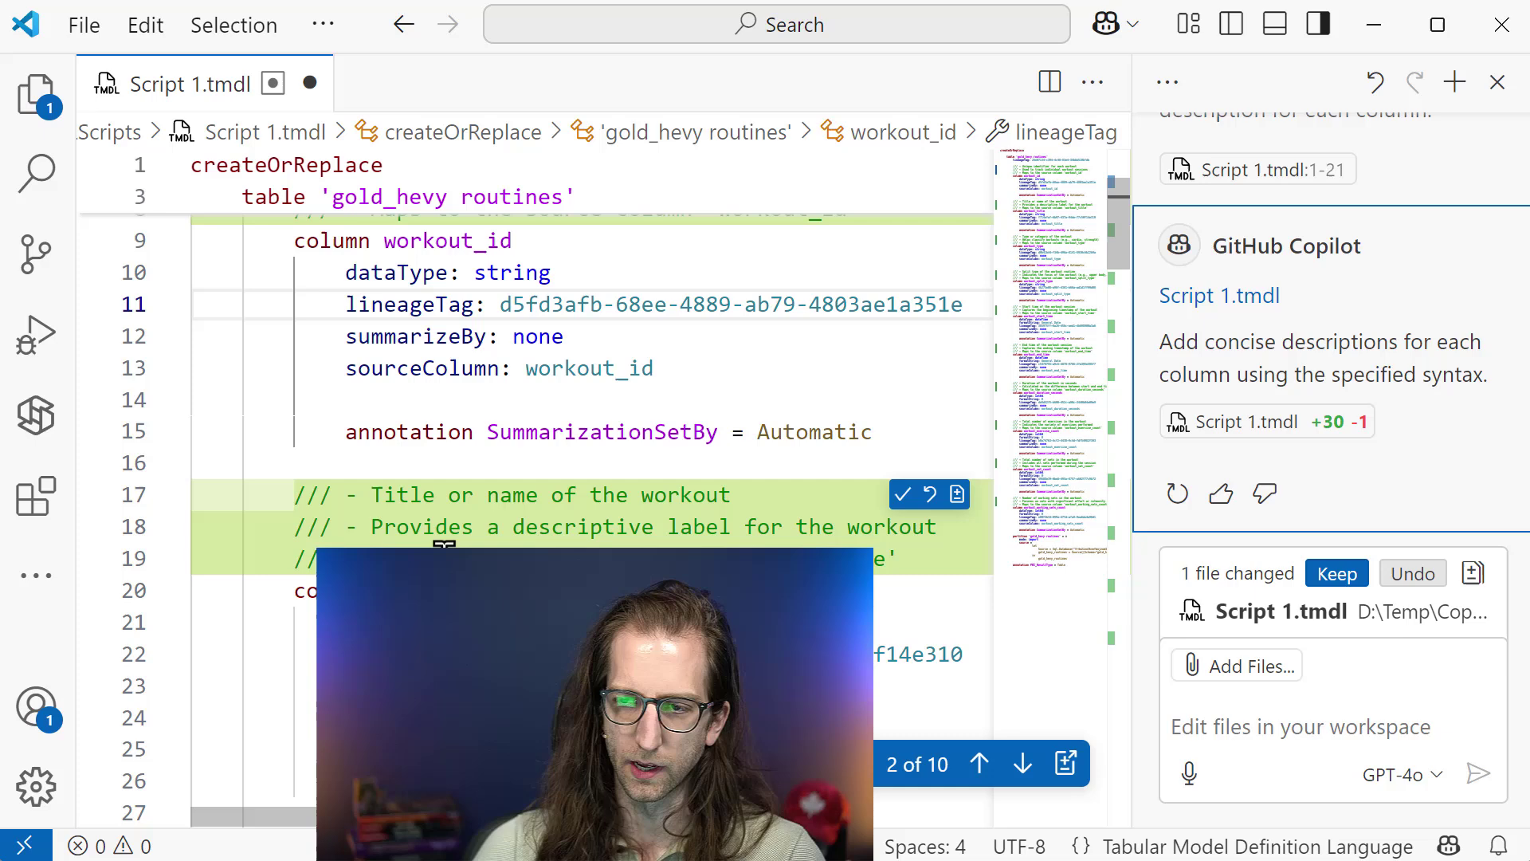
scroll(444, 542, down, 2)
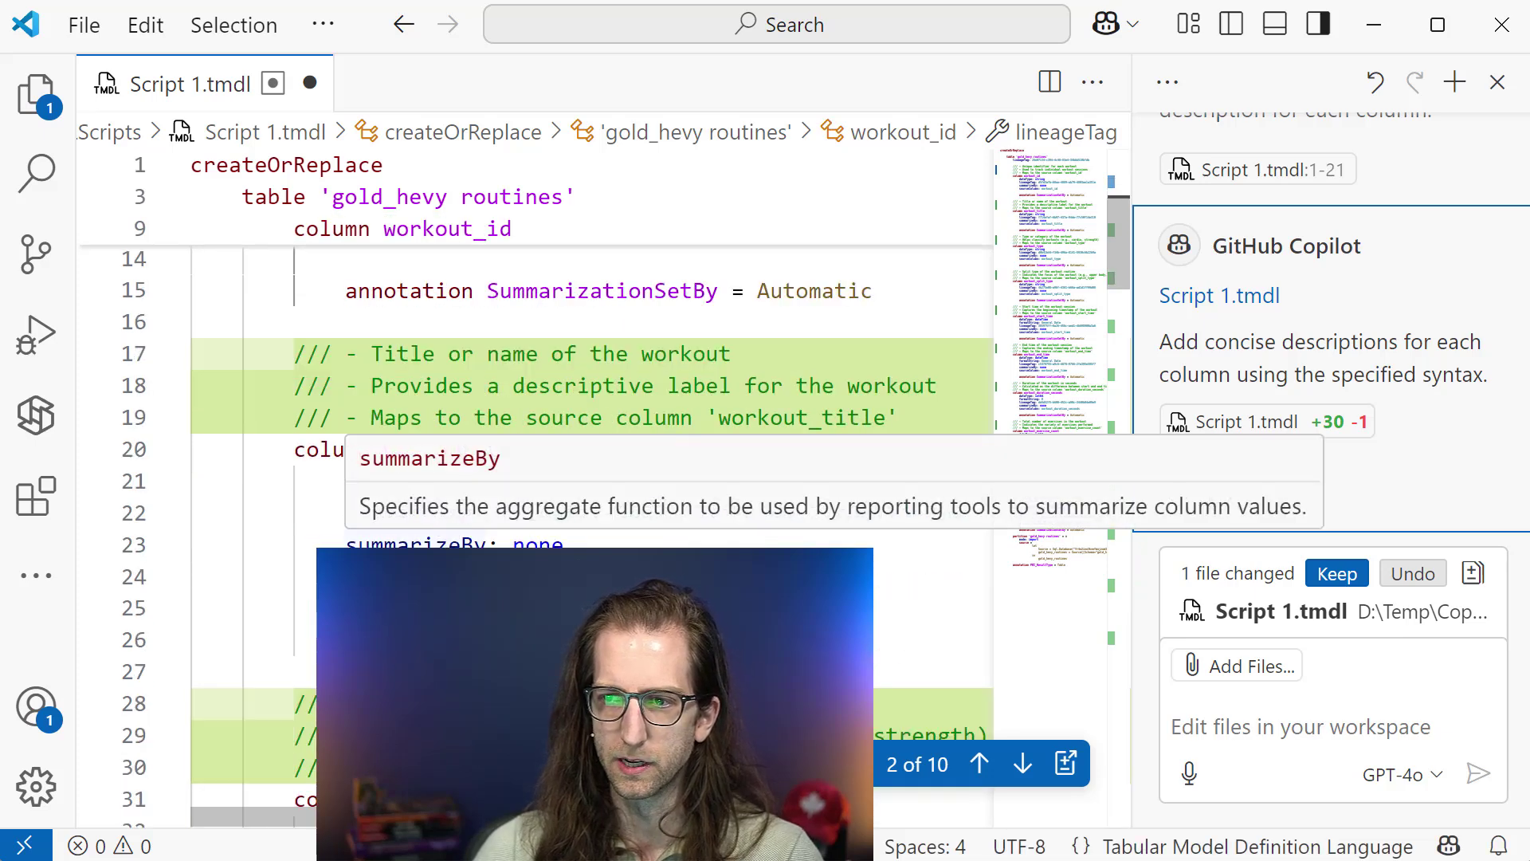
scroll(593, 518, down, 3)
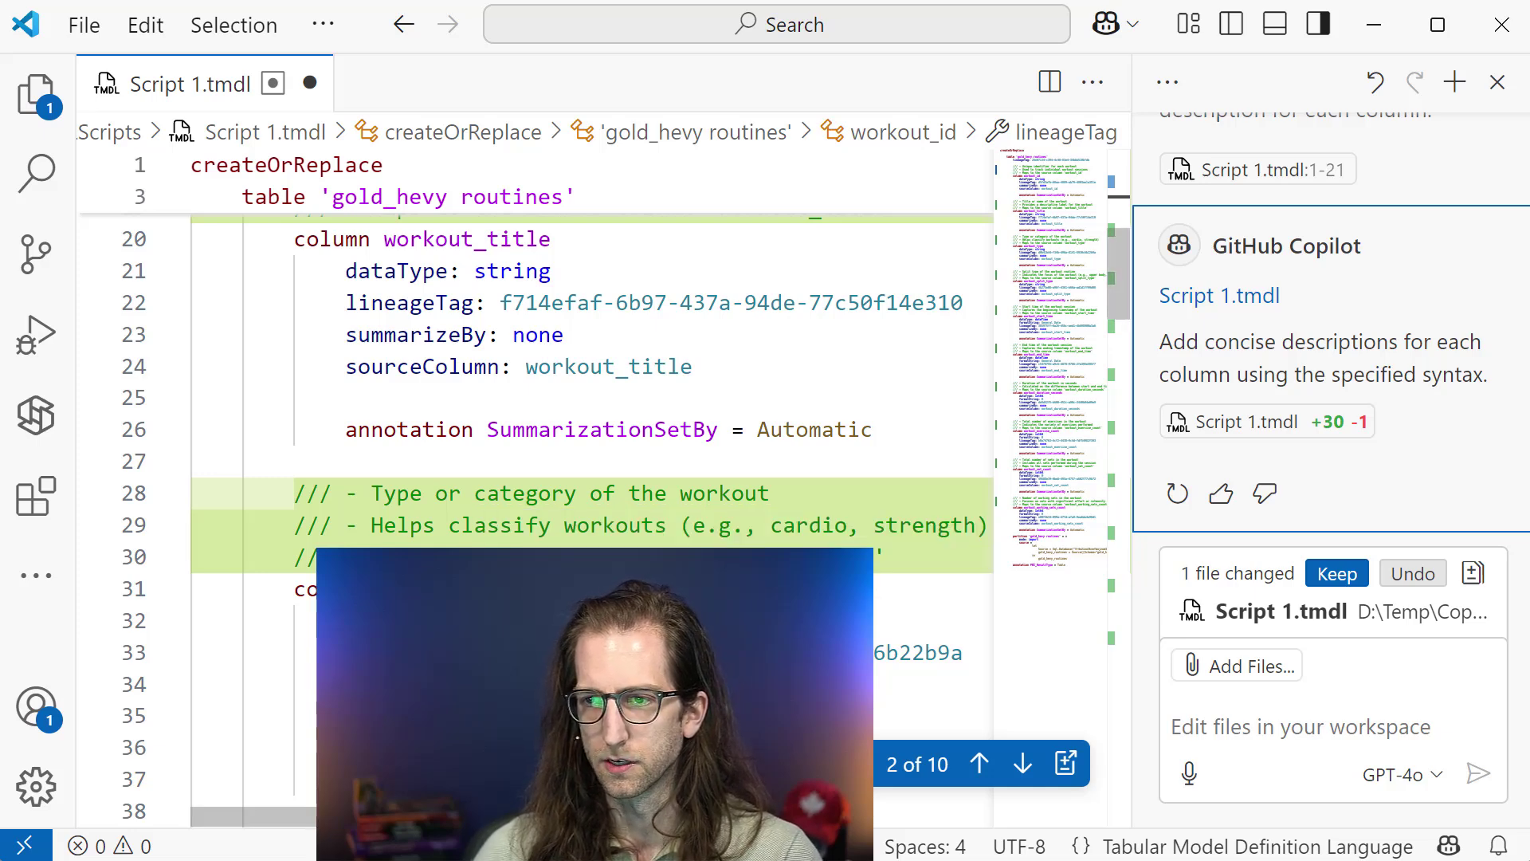
scroll(593, 518, up, 6)
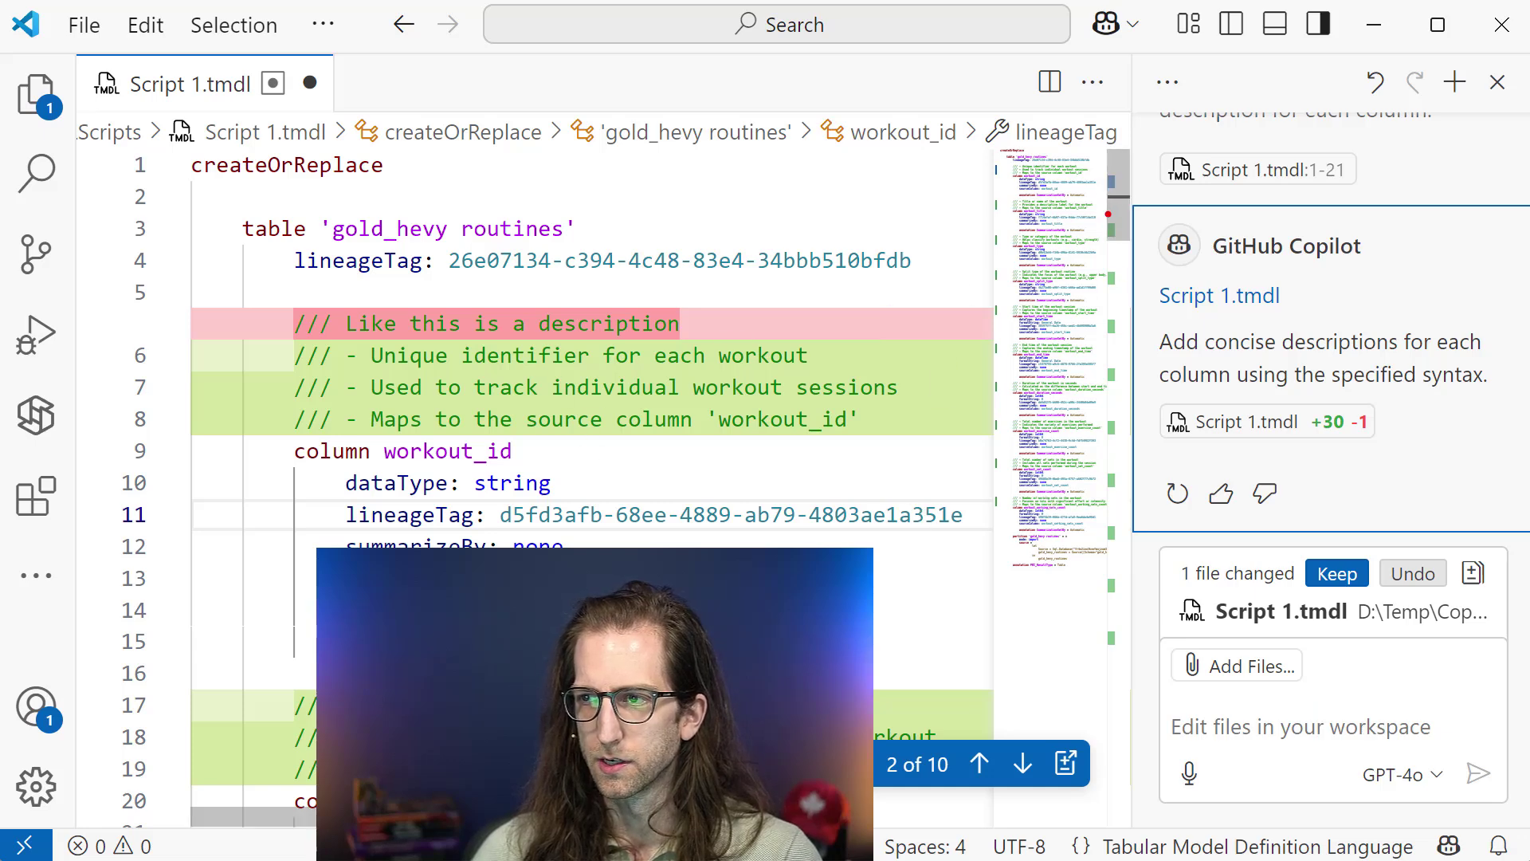
mouse_move(1108, 213)
mouse_down()
mouse_move(1124, 240)
mouse_move(1098, 661)
mouse_move(1118, 635)
mouse_up()
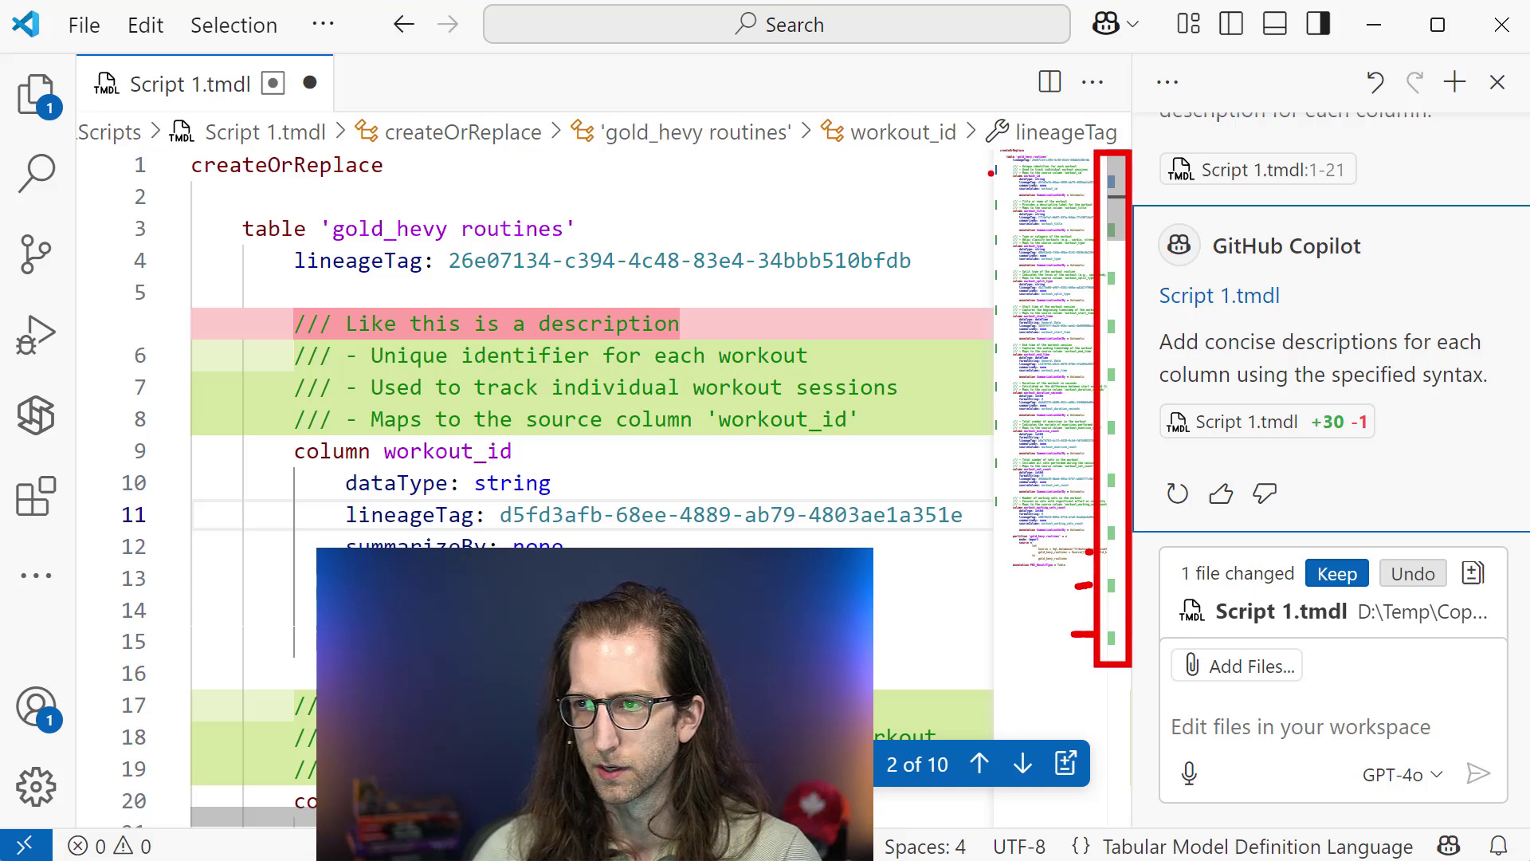
key(e)
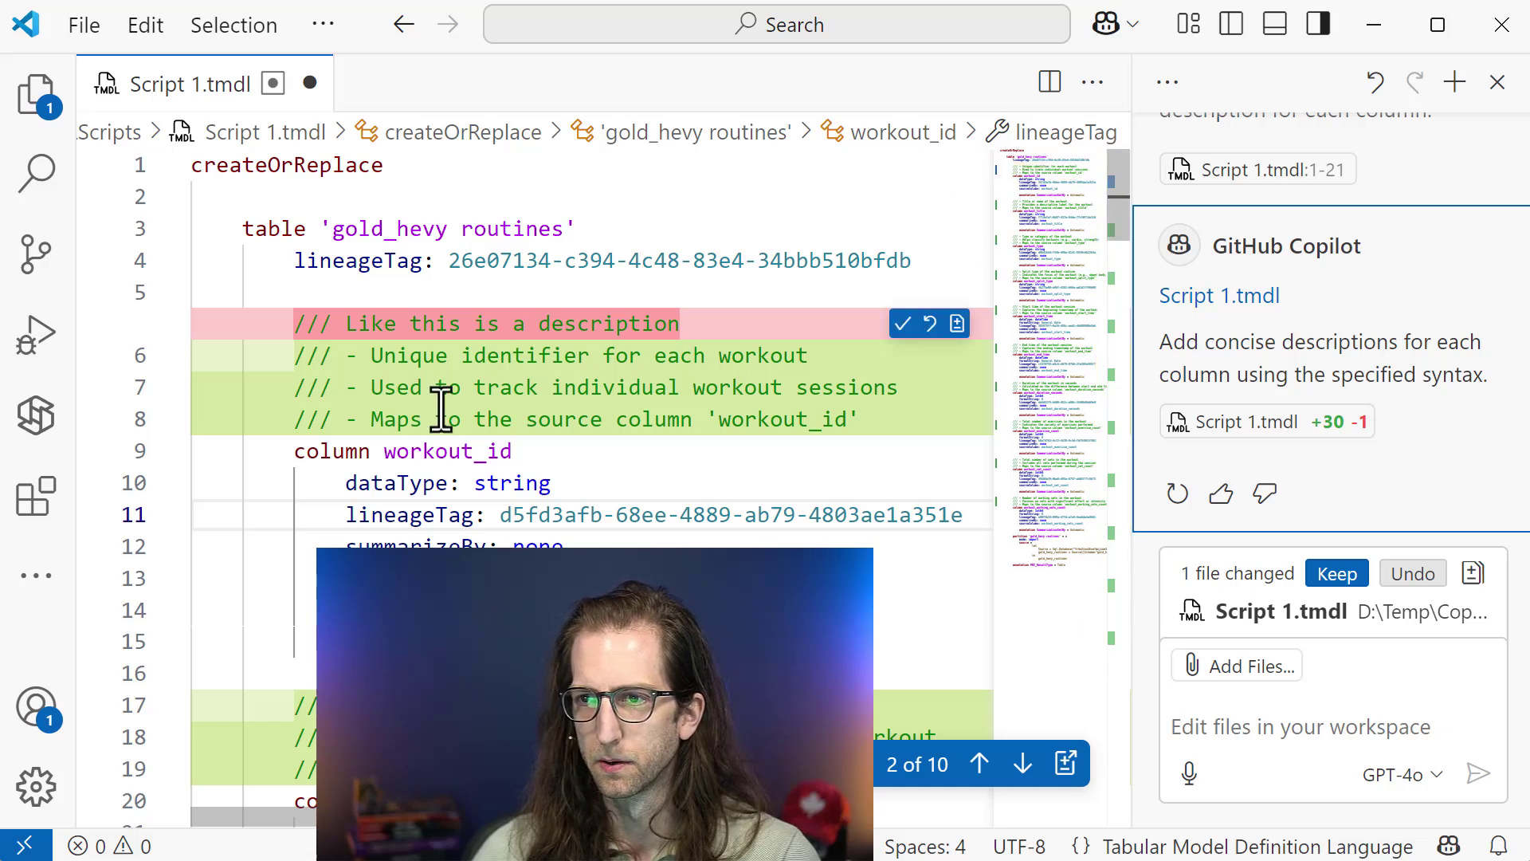
mouse_move(267, 292)
mouse_down()
mouse_move(764, 436)
mouse_move(851, 434)
mouse_up()
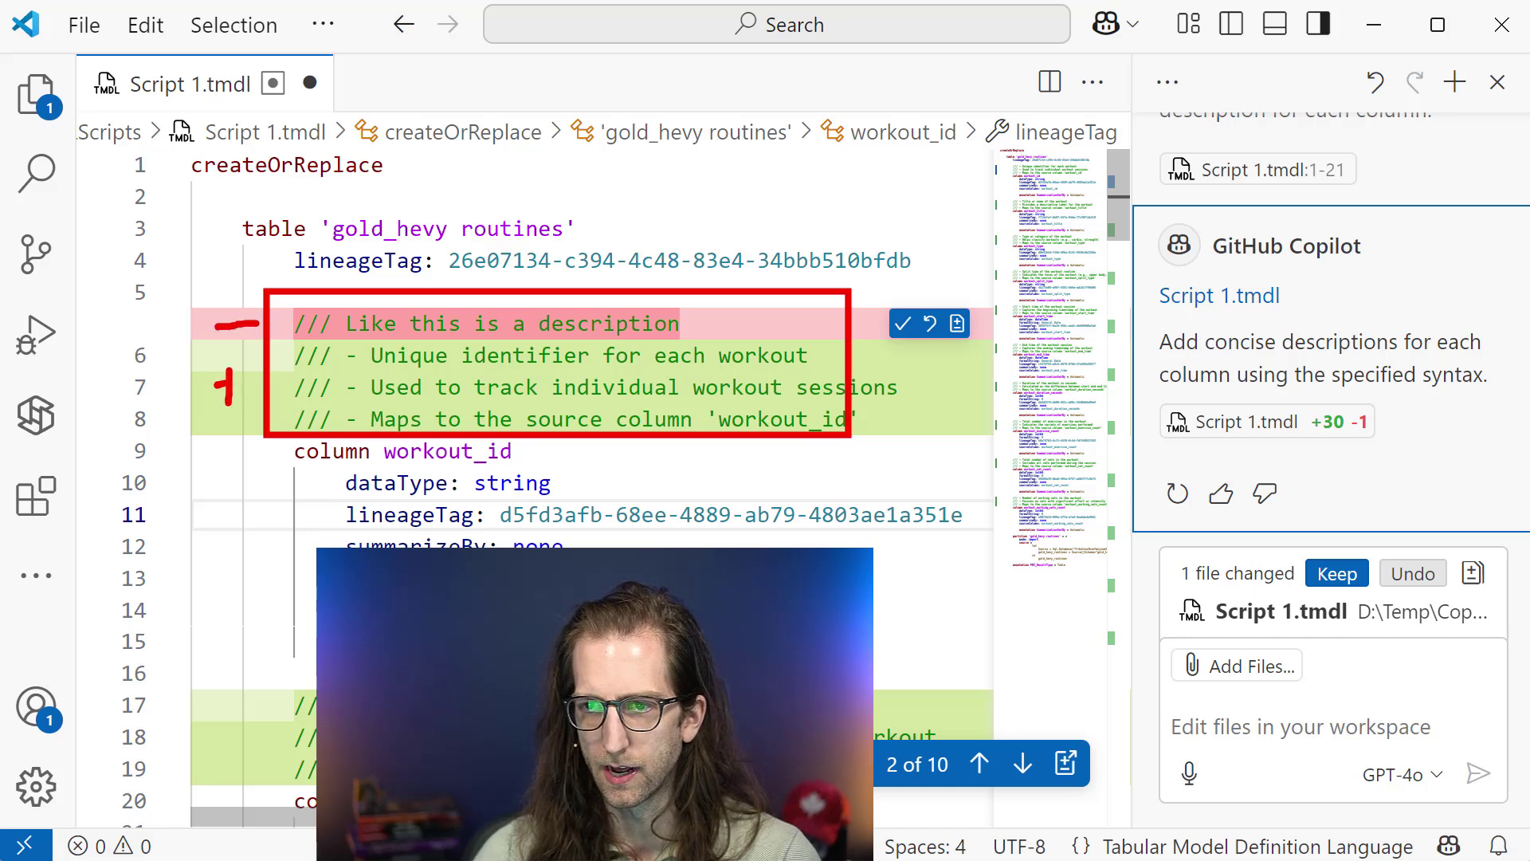
key(Escape)
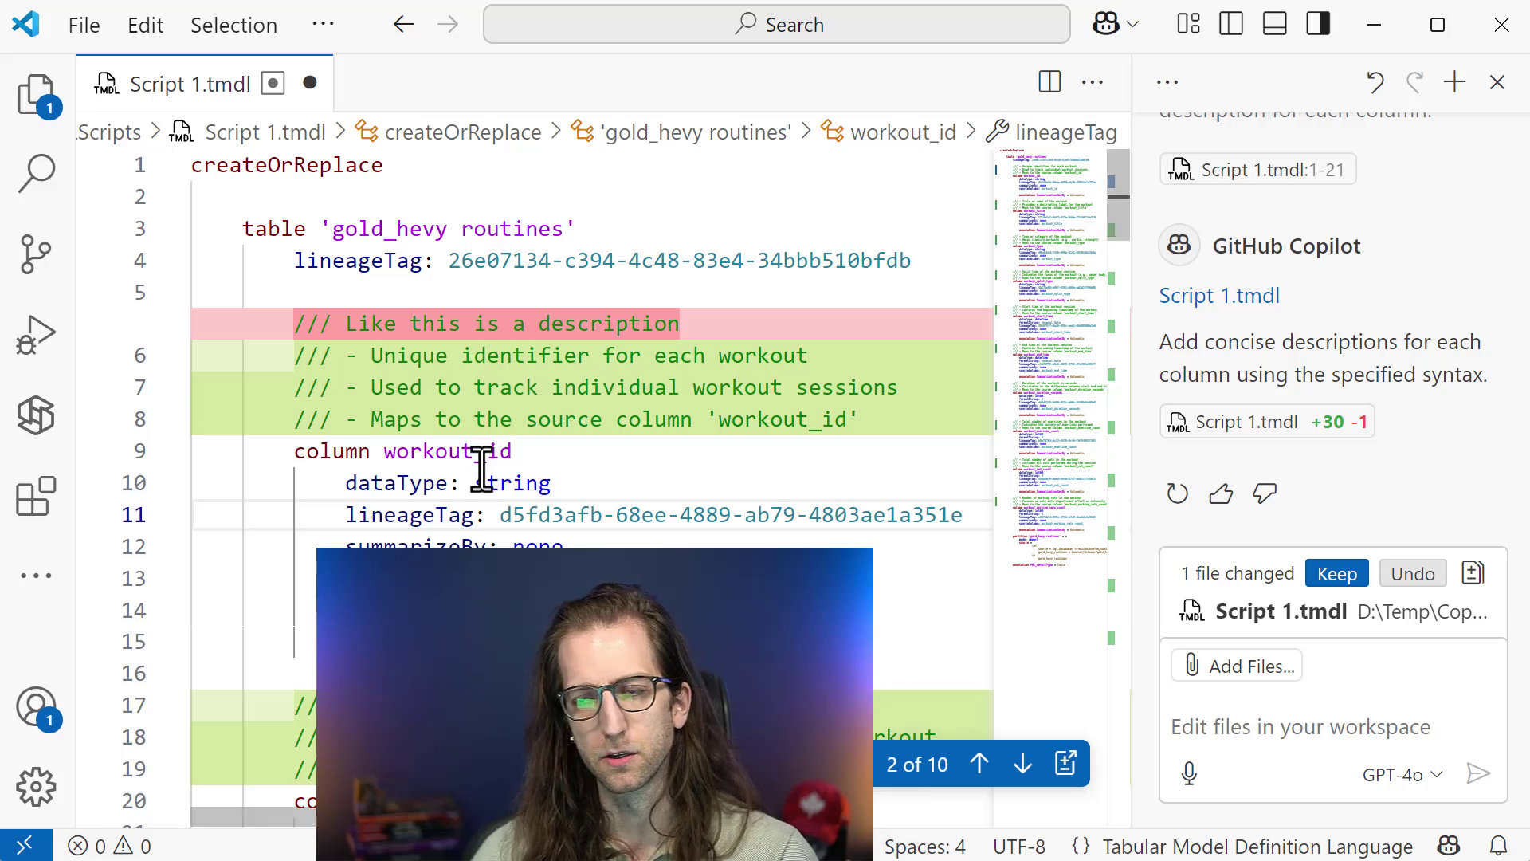
scroll(489, 470, down, 2)
scroll(489, 478, up, 2)
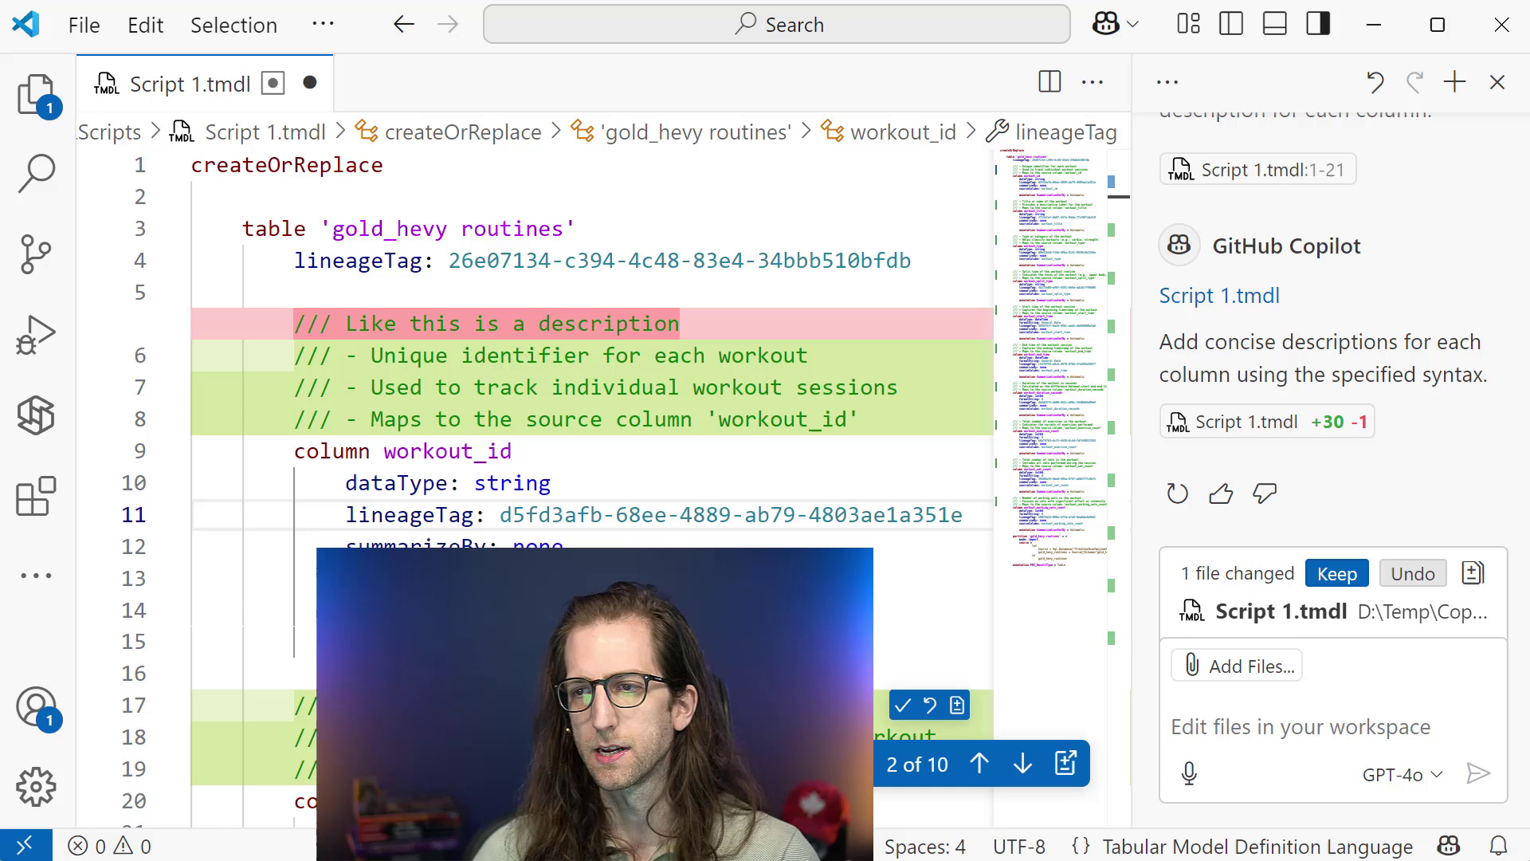
Step: Accept all Copilot edits, save Script 1.tmdl, and select the entire script
key(ctrl+Return)
click(631, 388)
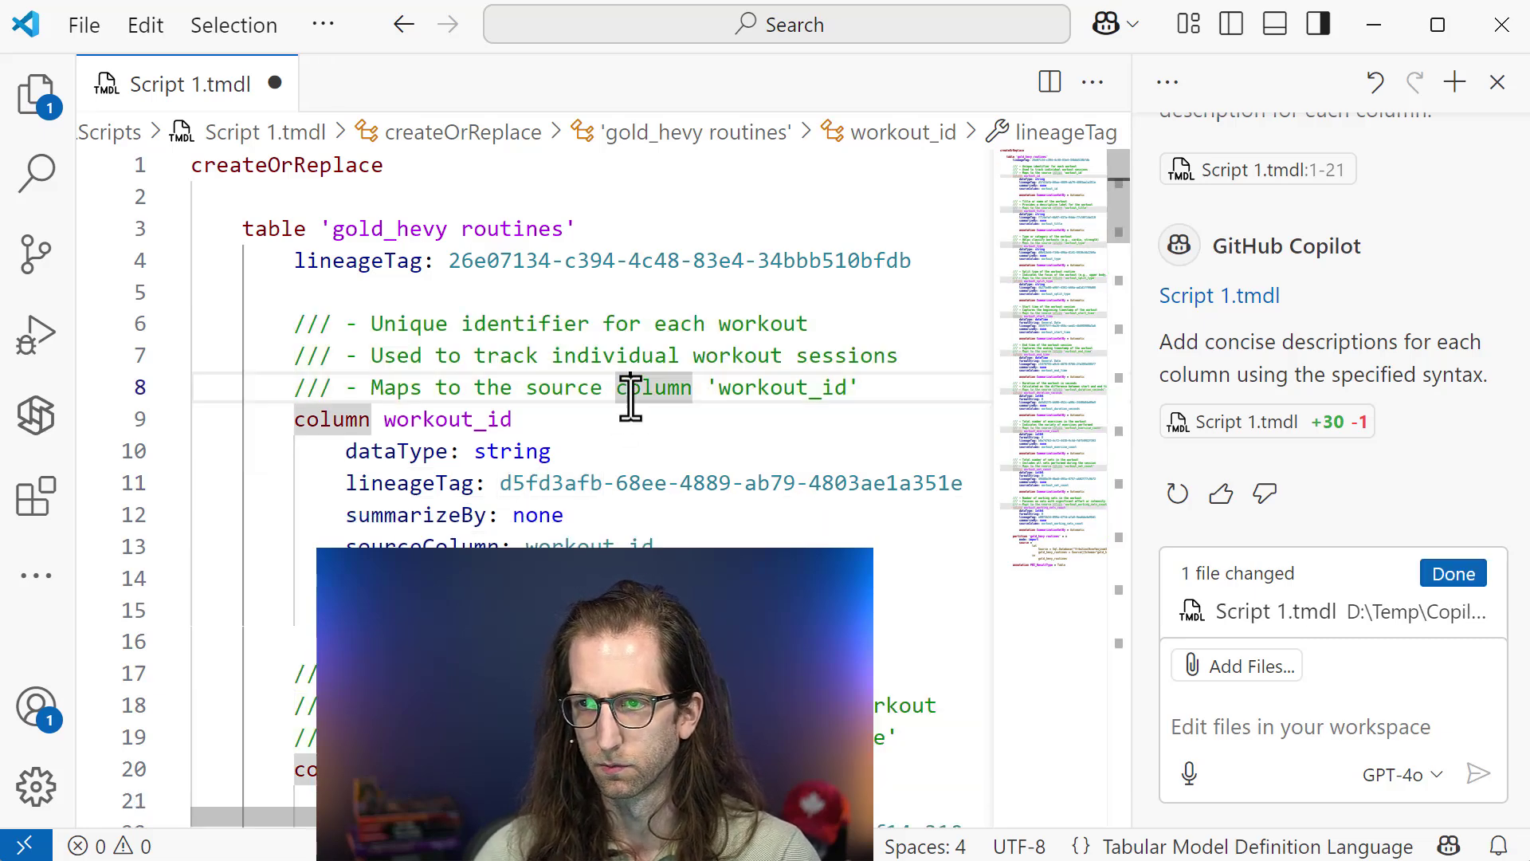
key(ctrl+s)
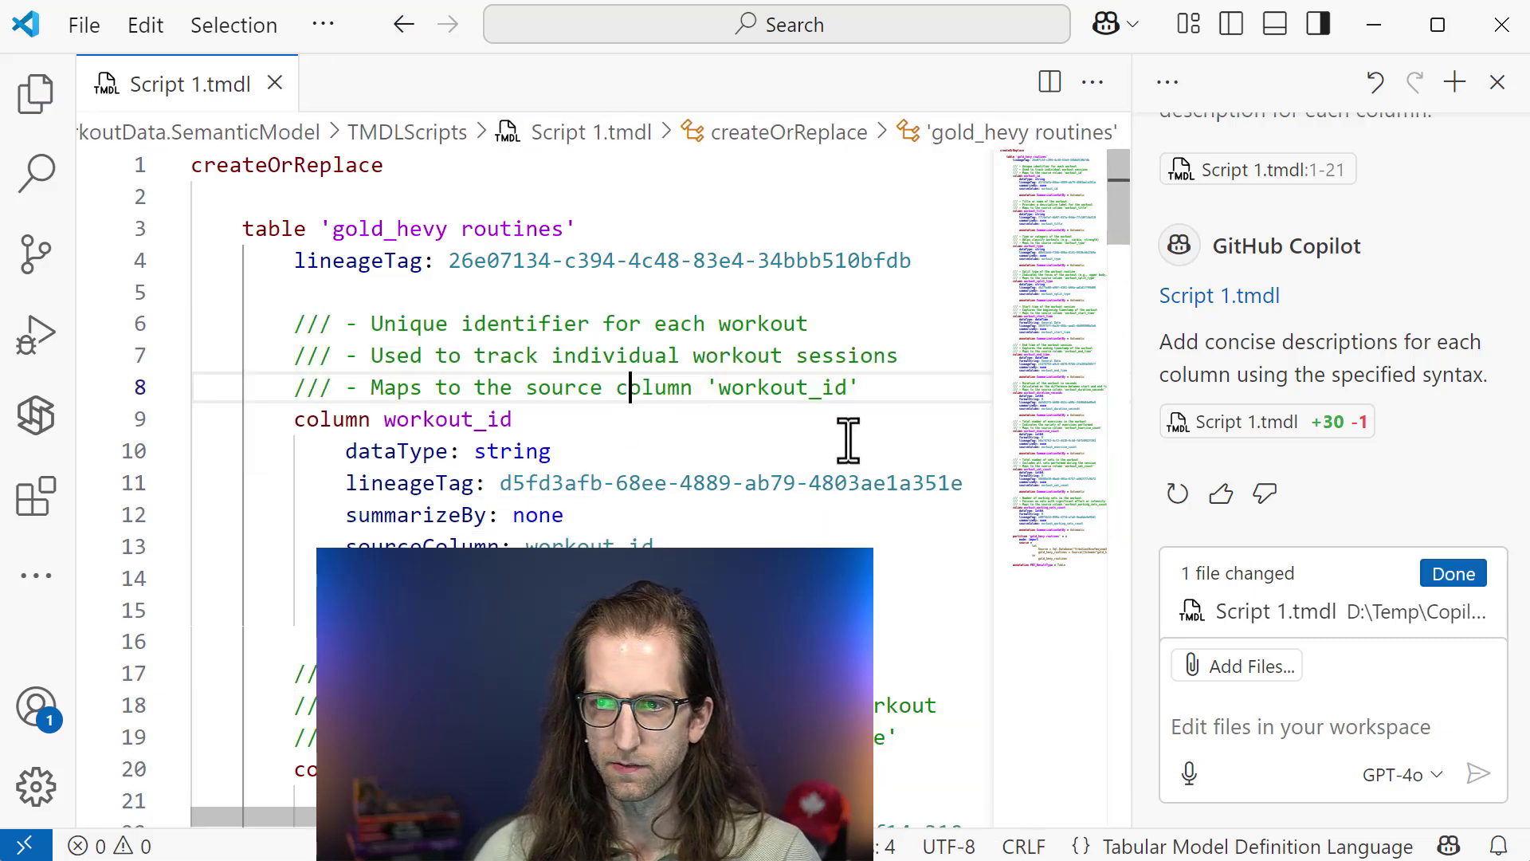
drag(600, 348, 603, 323)
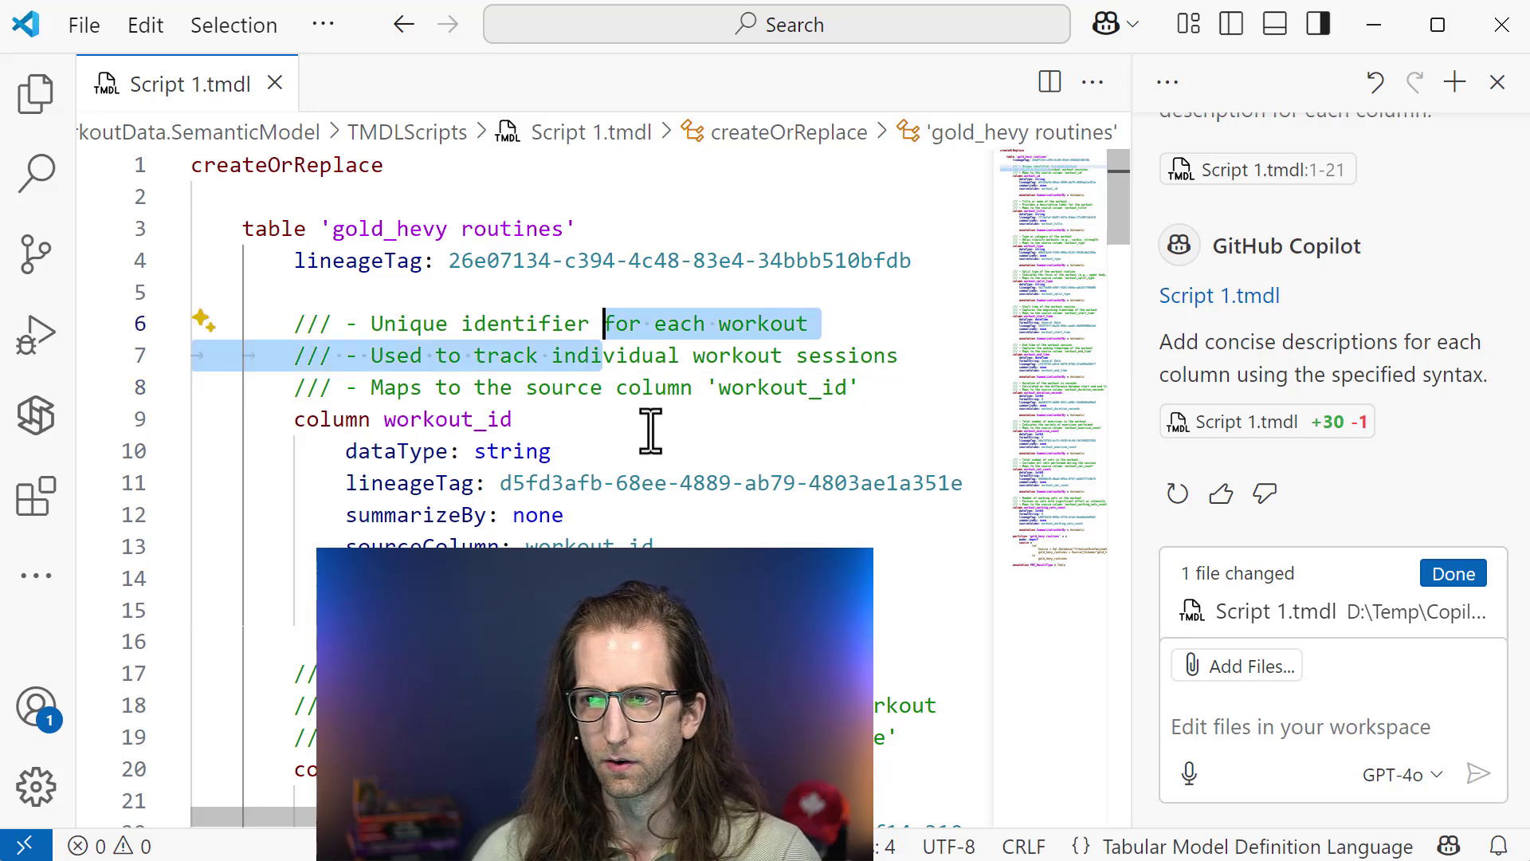
key(ctrl+a)
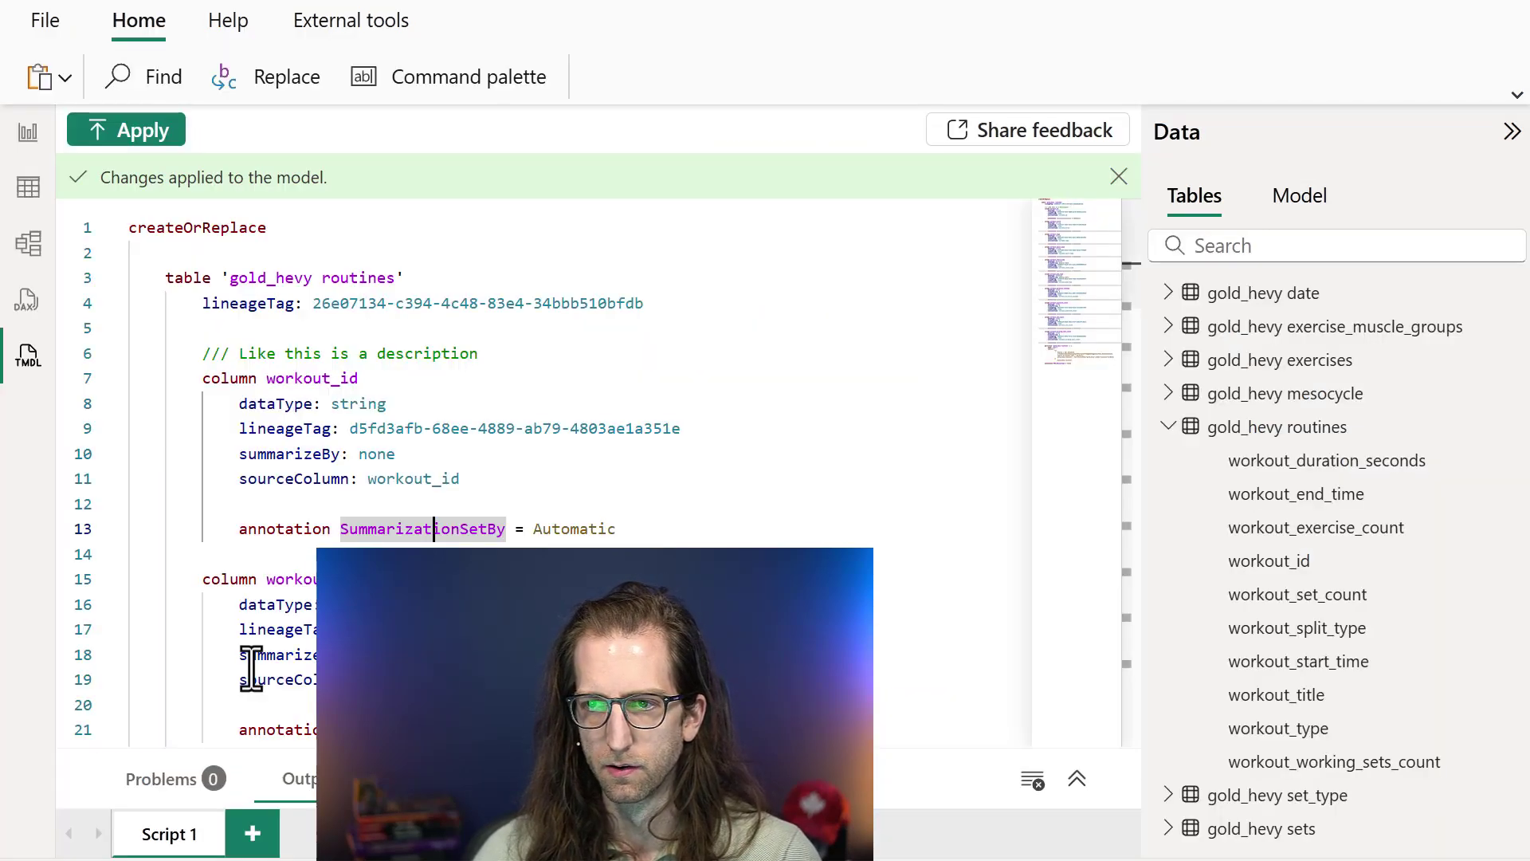
Step: Apply the pasted TMDL script to the model and check workout_id's new description in the Data pane
scroll(495, 442, down, 20)
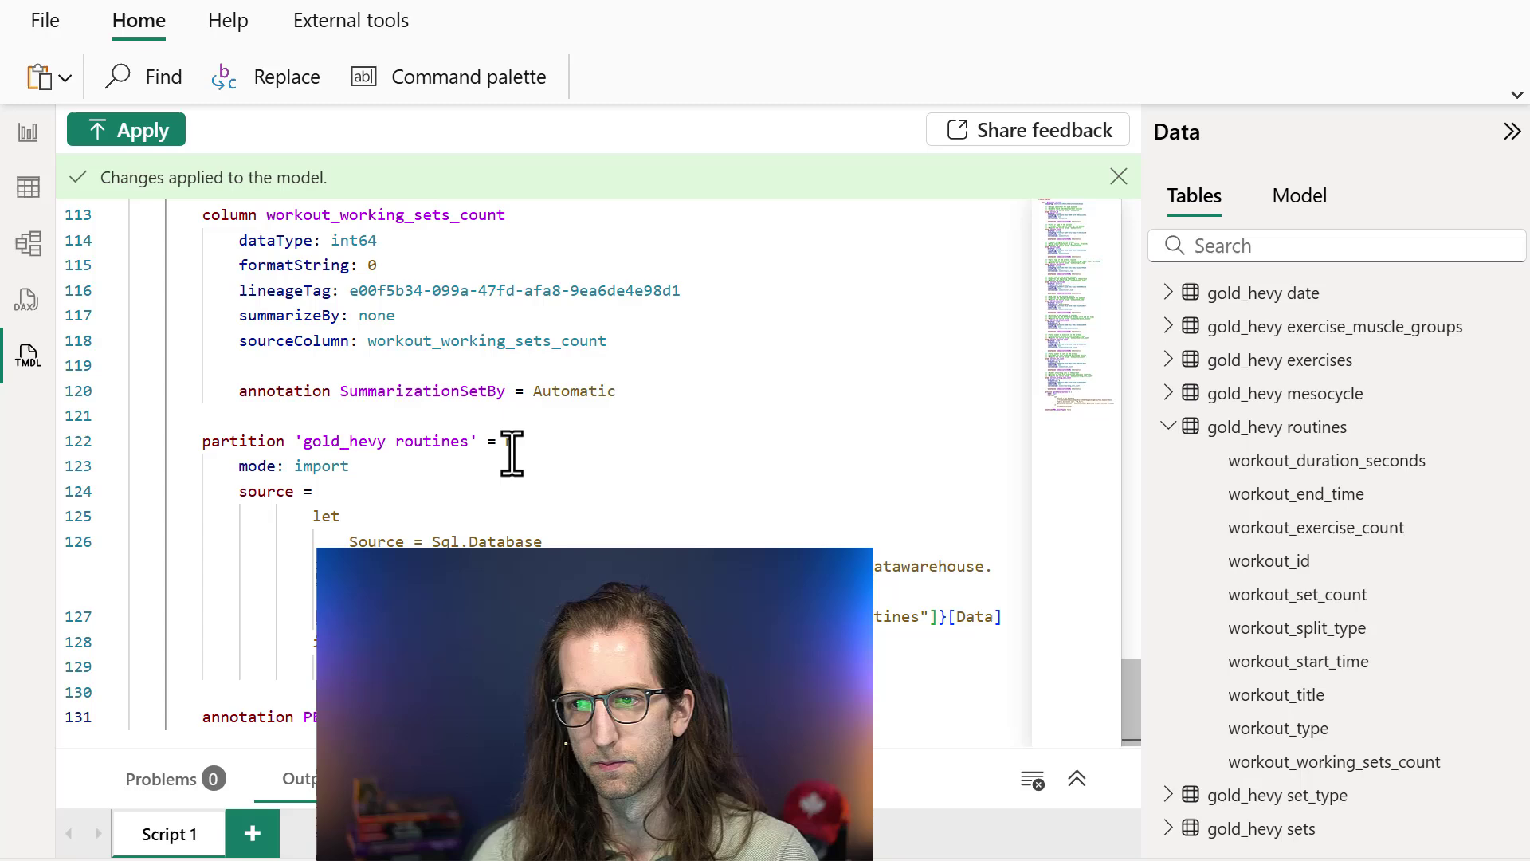
scroll(513, 454, up, 20)
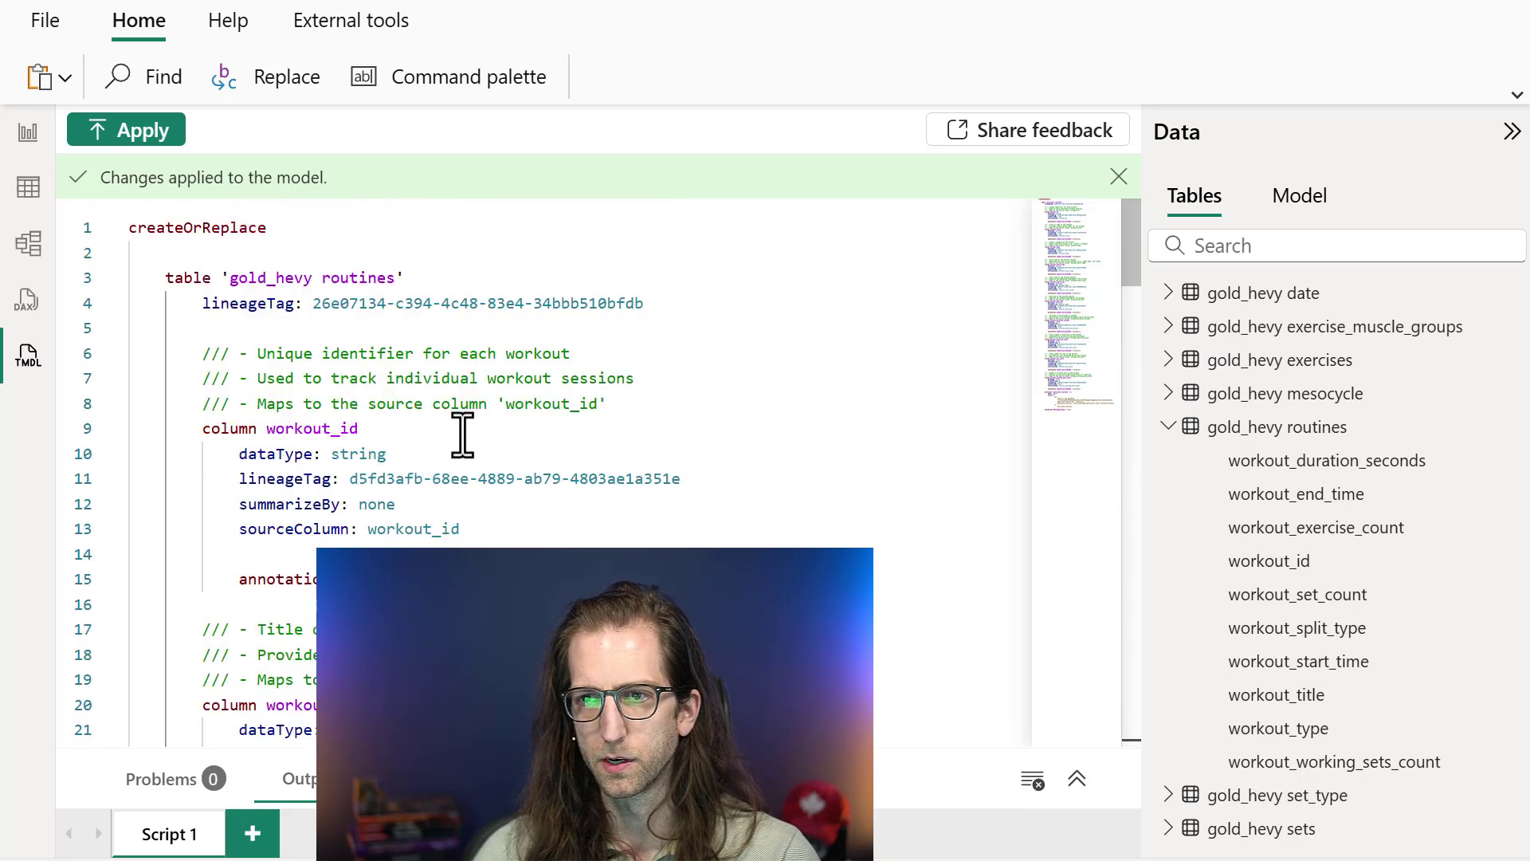
click(398, 403)
click(143, 137)
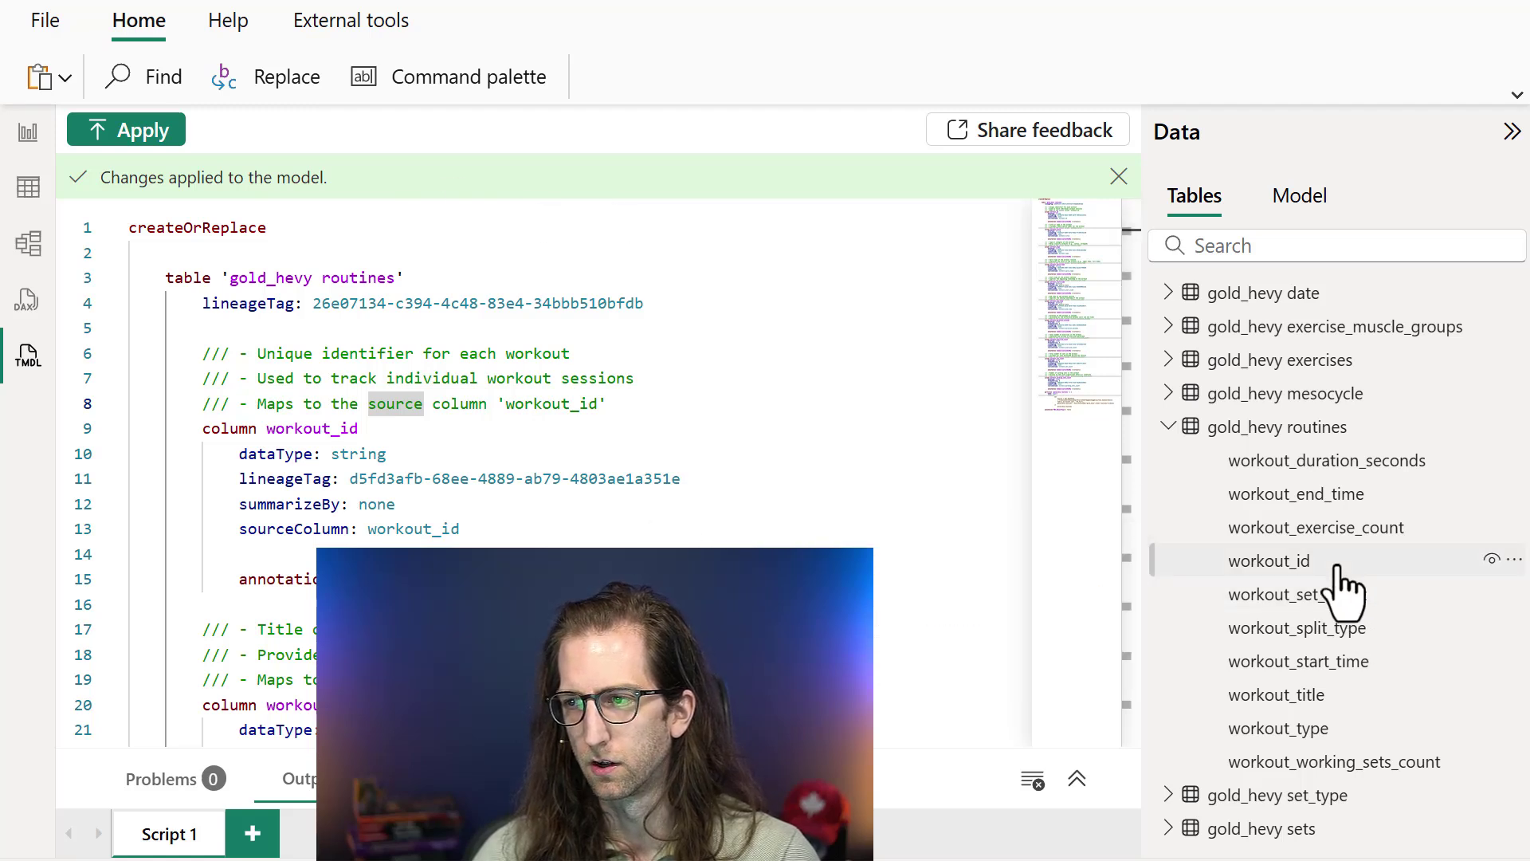
mouse_move(1337, 567)
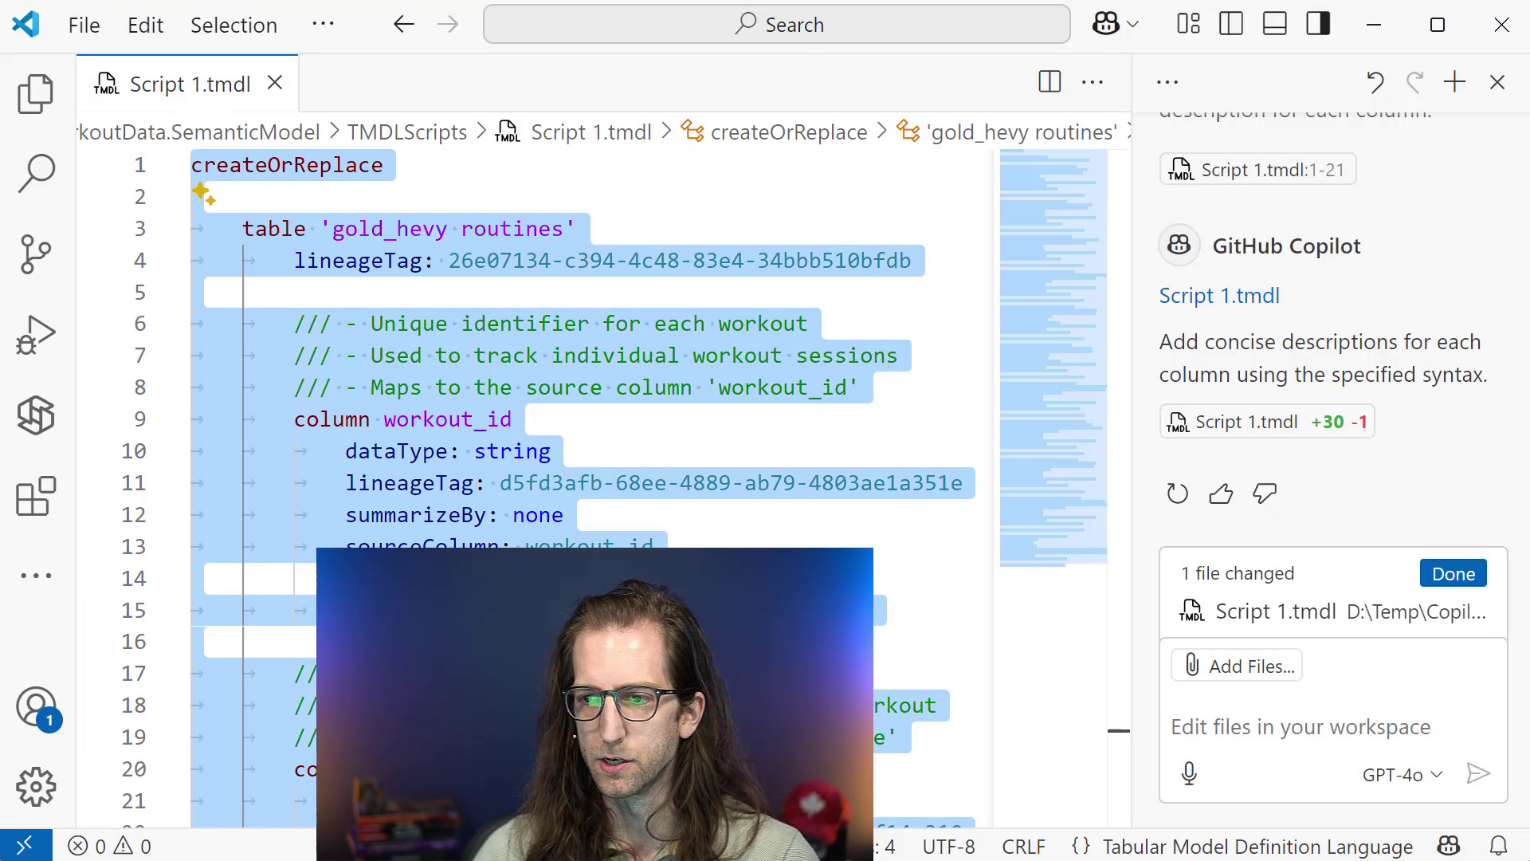
Step: Undo Copilot's added lines in Script 1.tmdl, leaving the single sample description, and select all
click(558, 486)
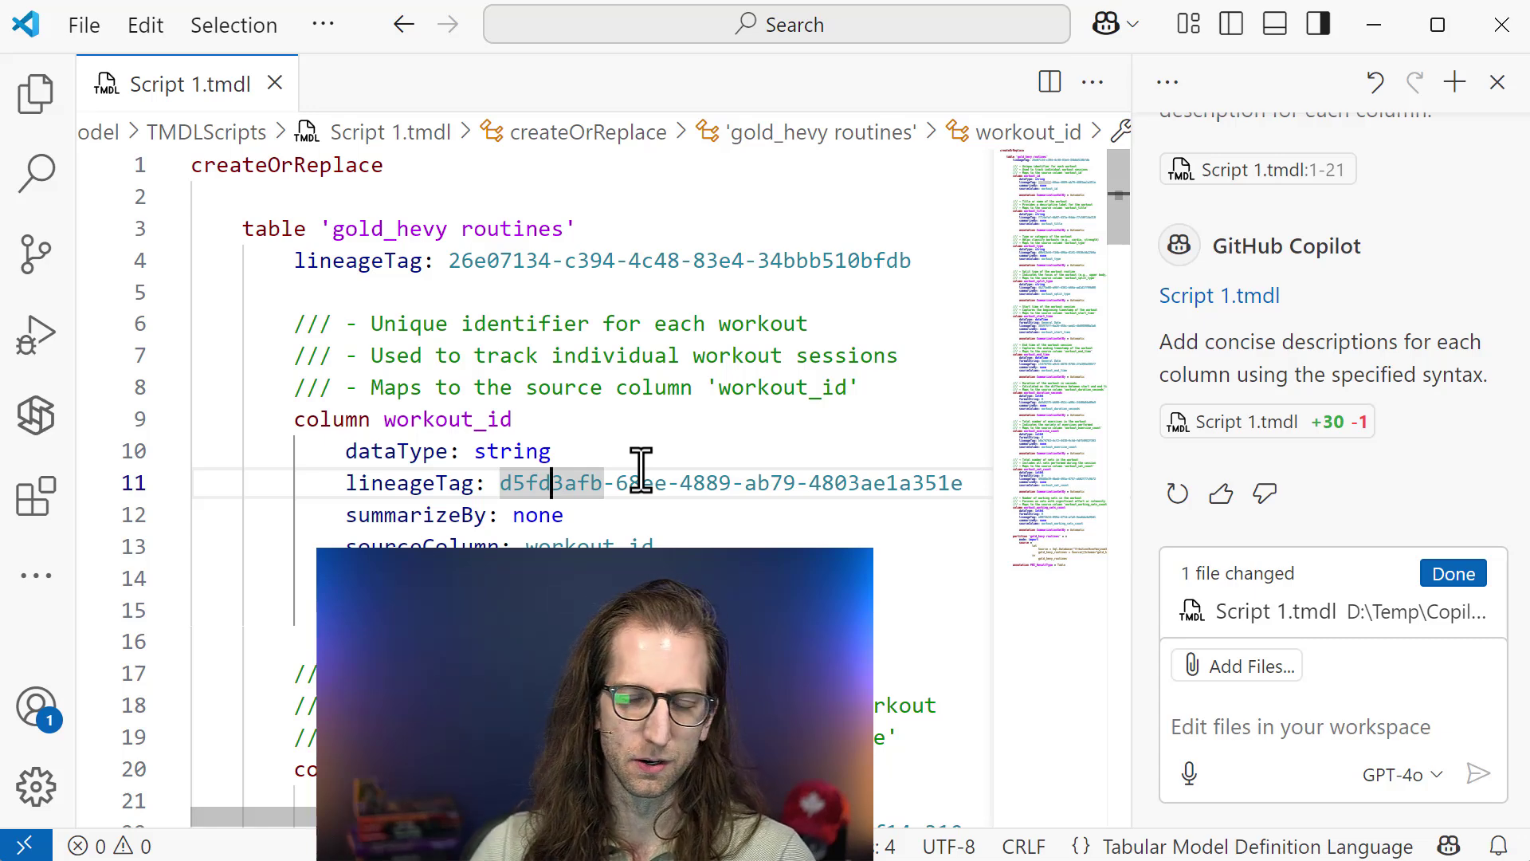
key(ctrl+z)
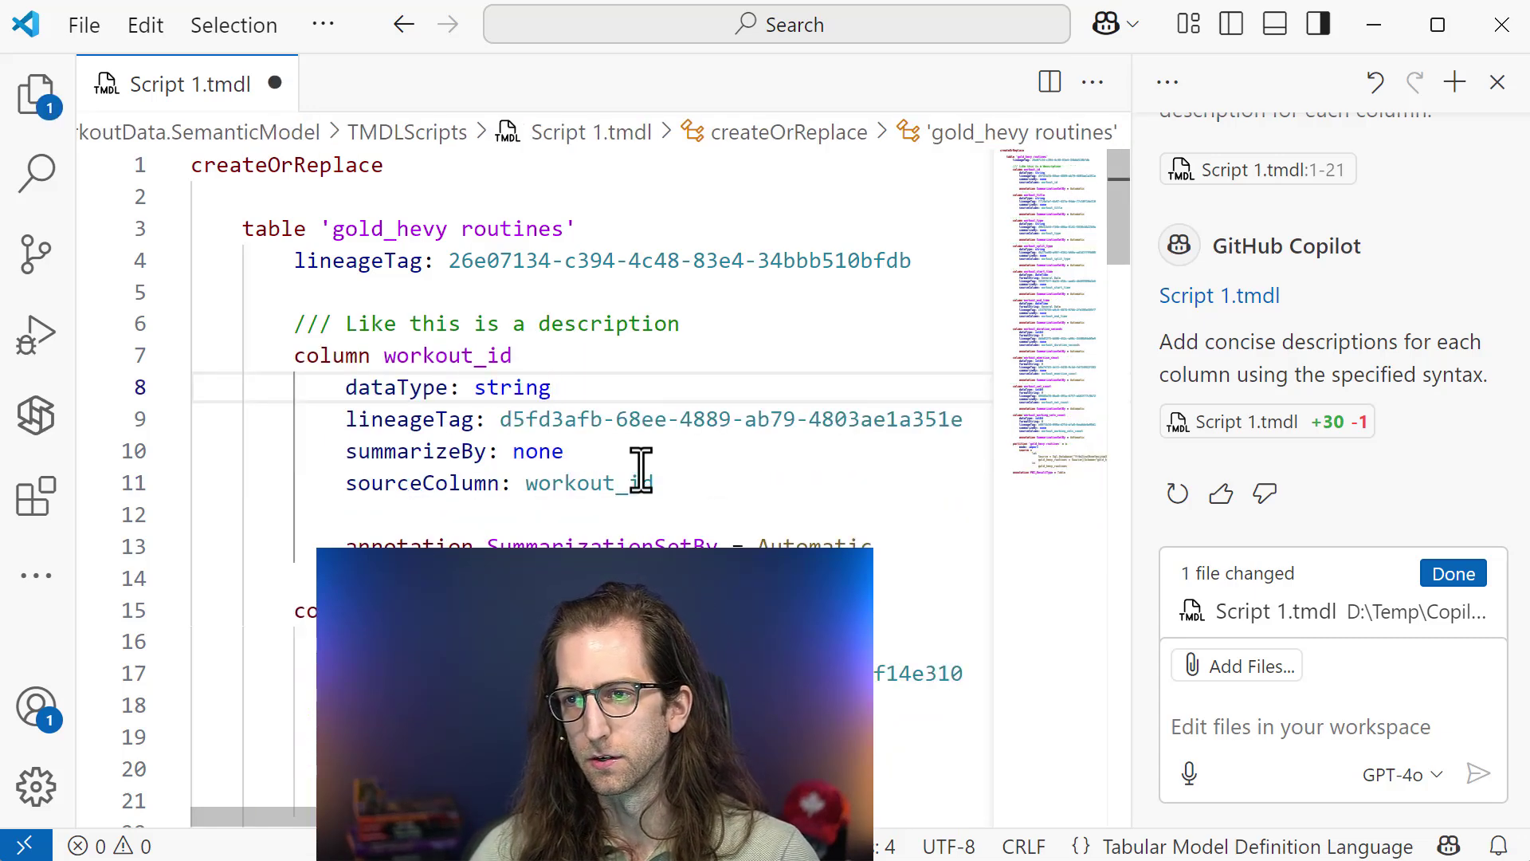
click(681, 325)
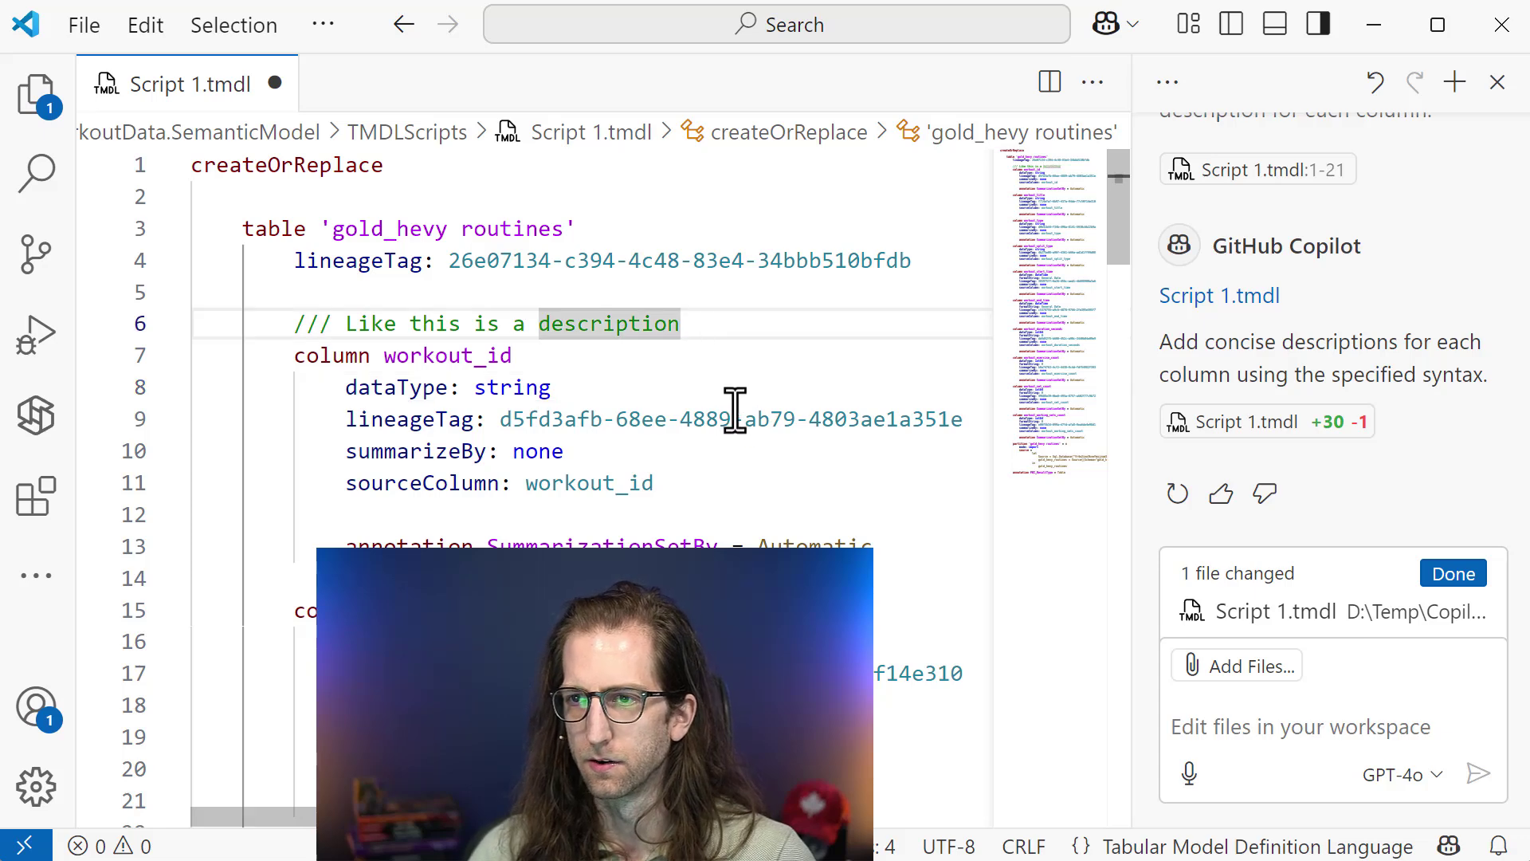
key(ctrl+a)
key(ctrl+c)
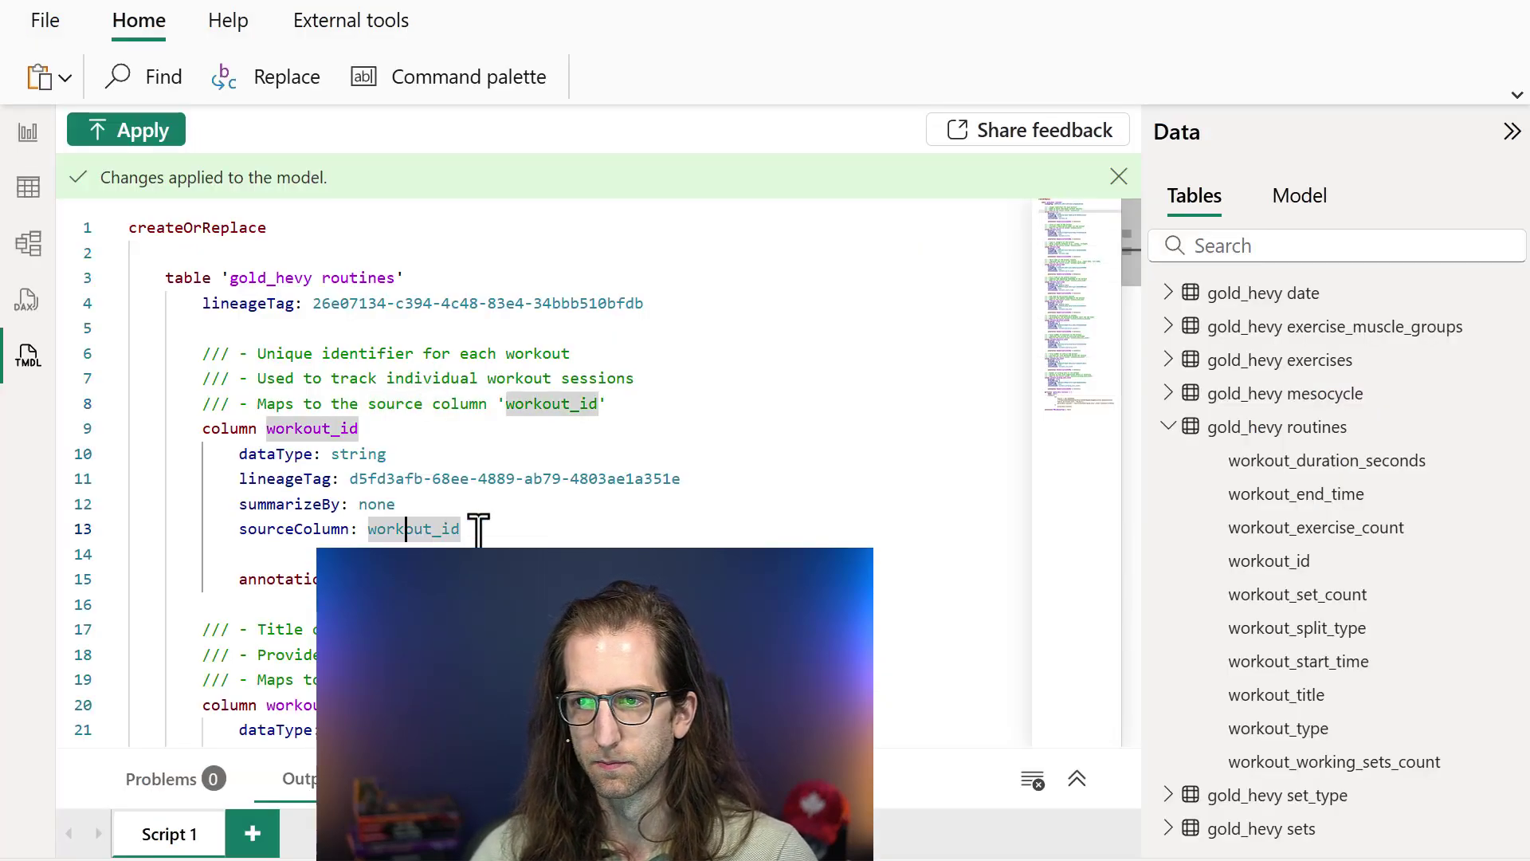
Step: Paste the original script over the TMDL view and apply it to restore workout_id's sample description
key(ctrl+a)
key(ctrl+v)
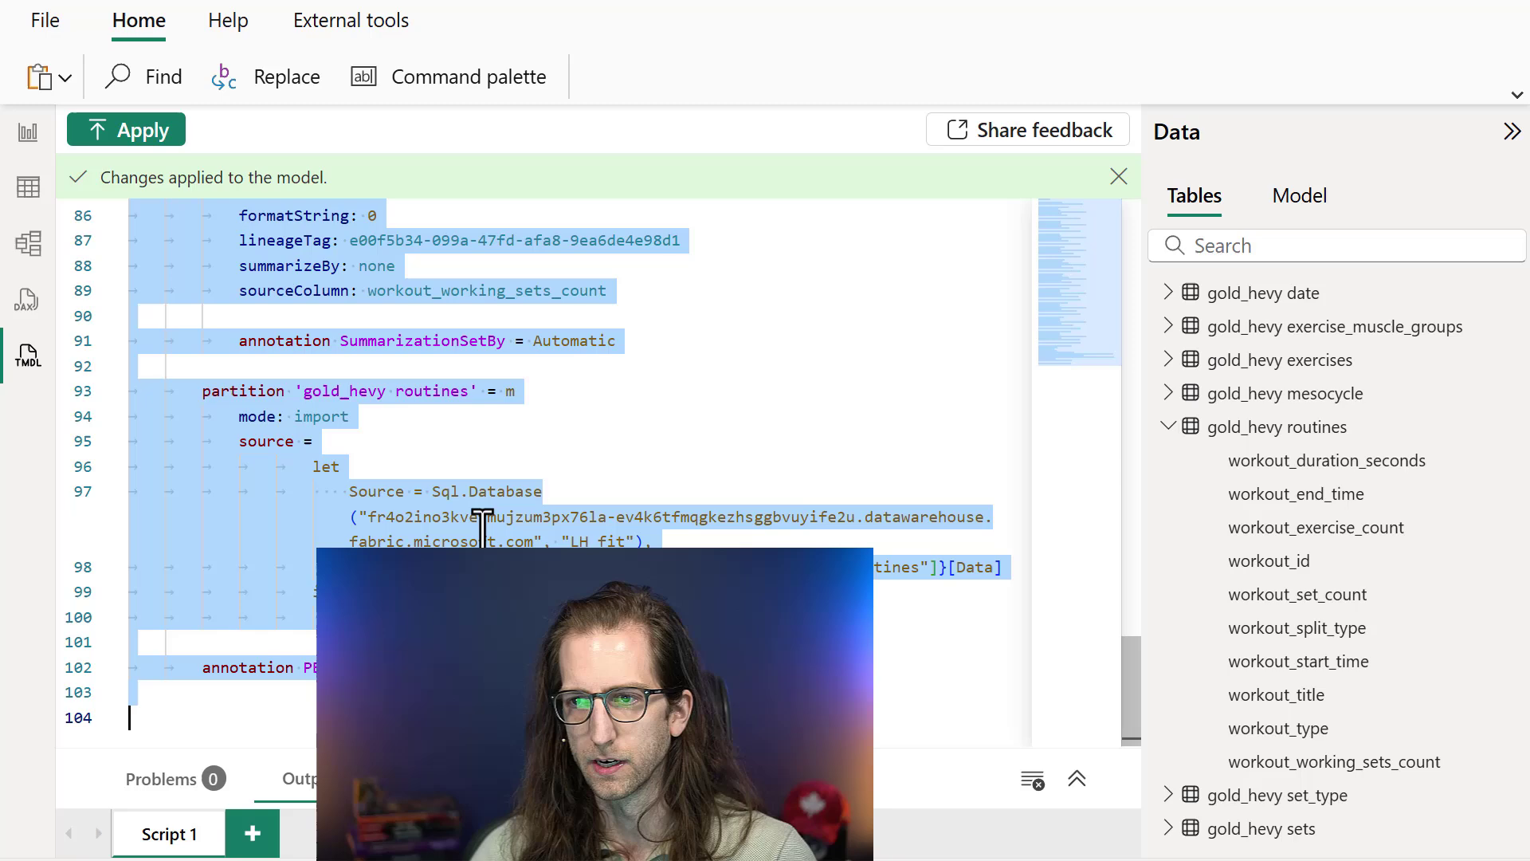
key(ctrl+Home)
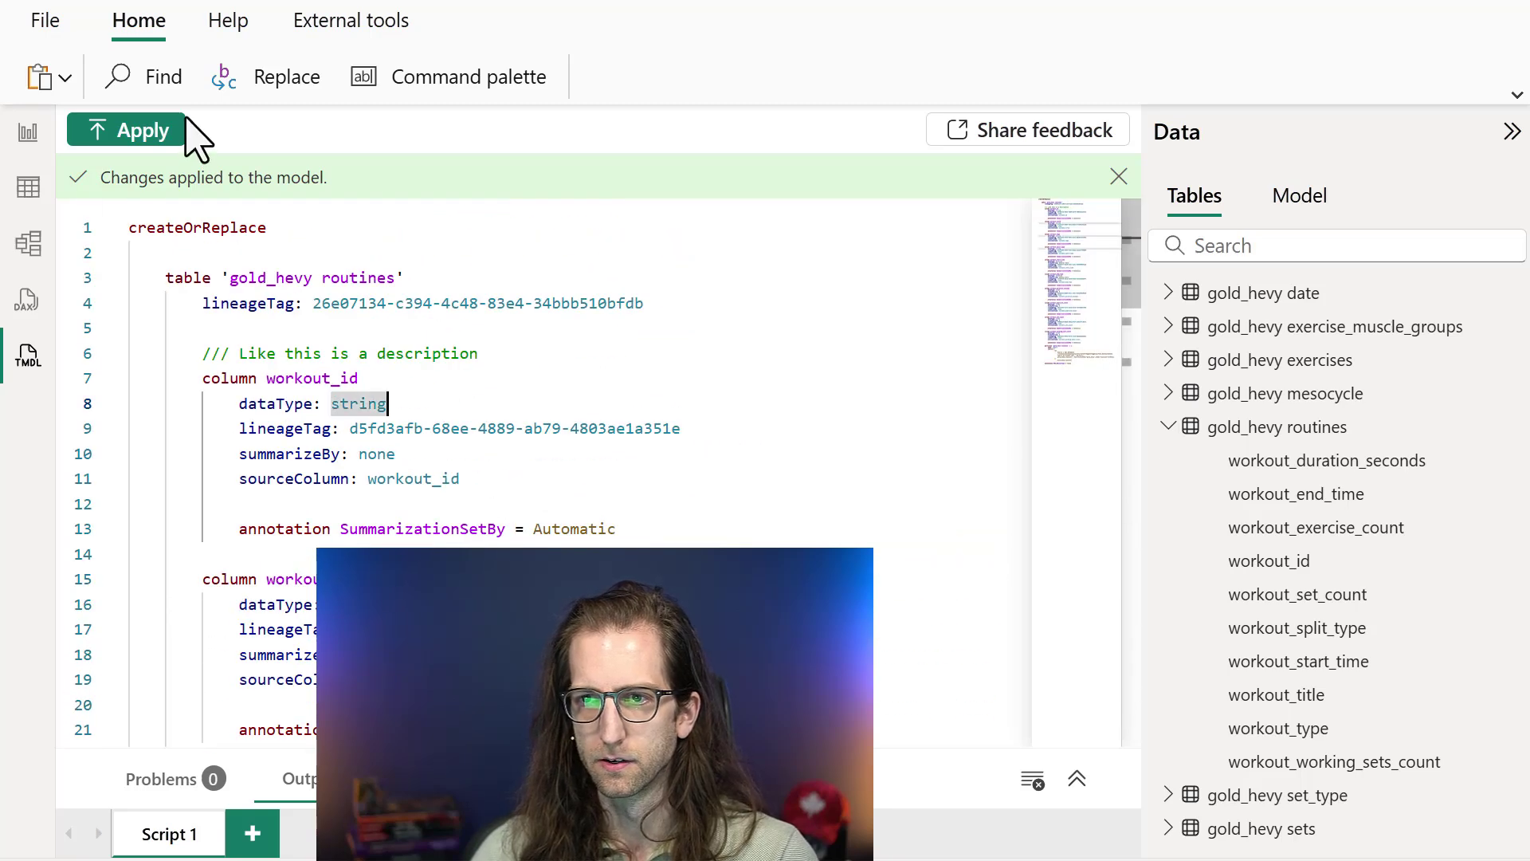
click(177, 129)
click(482, 372)
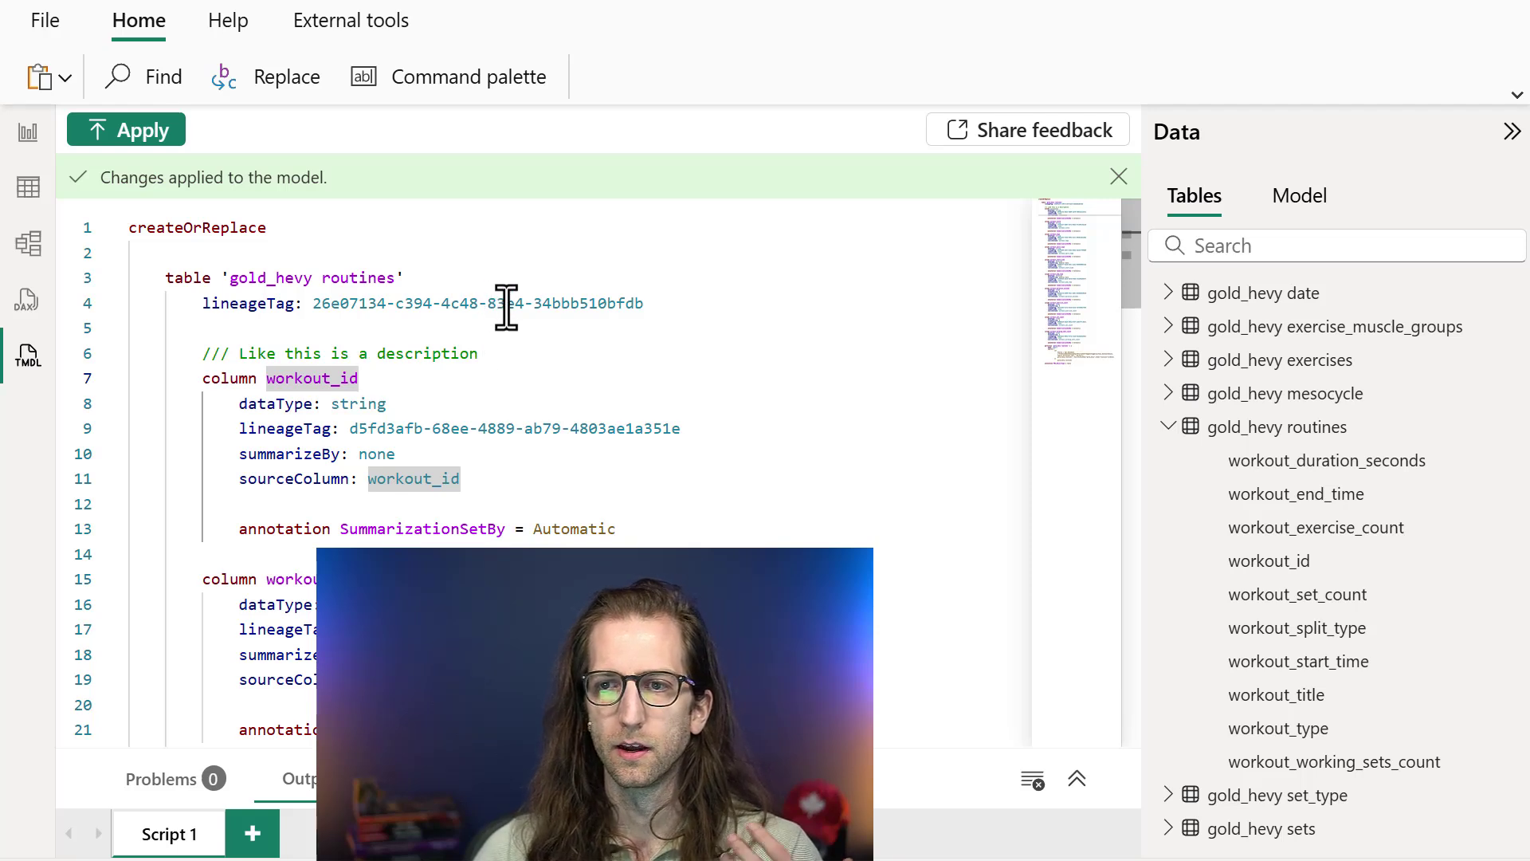
click(537, 328)
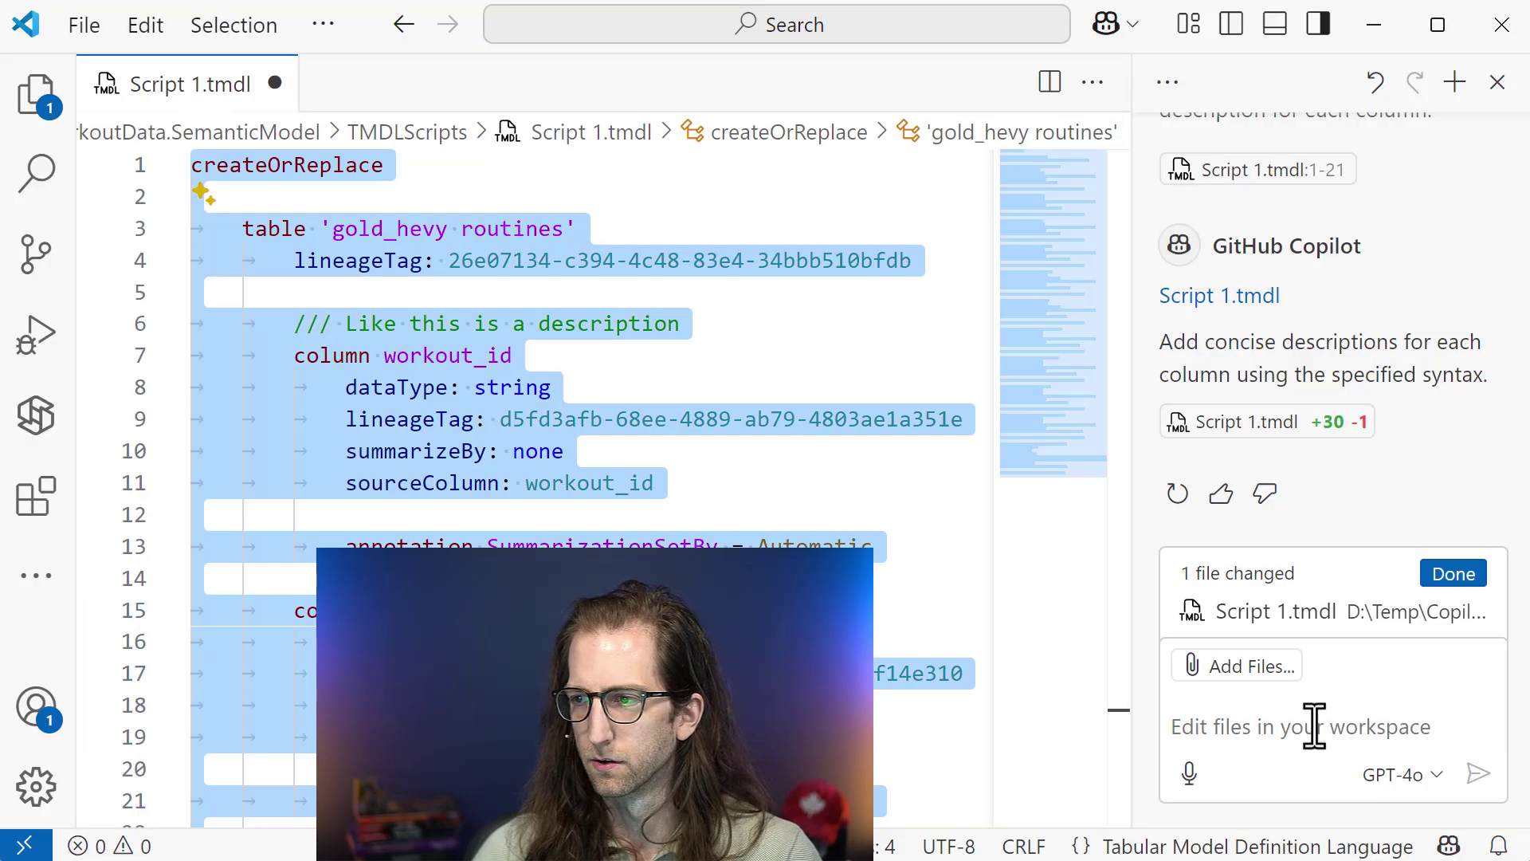
Step: Keep GPT-4o as the Copilot chat model and clear the diff highlighting in the TMDL script
click(1376, 777)
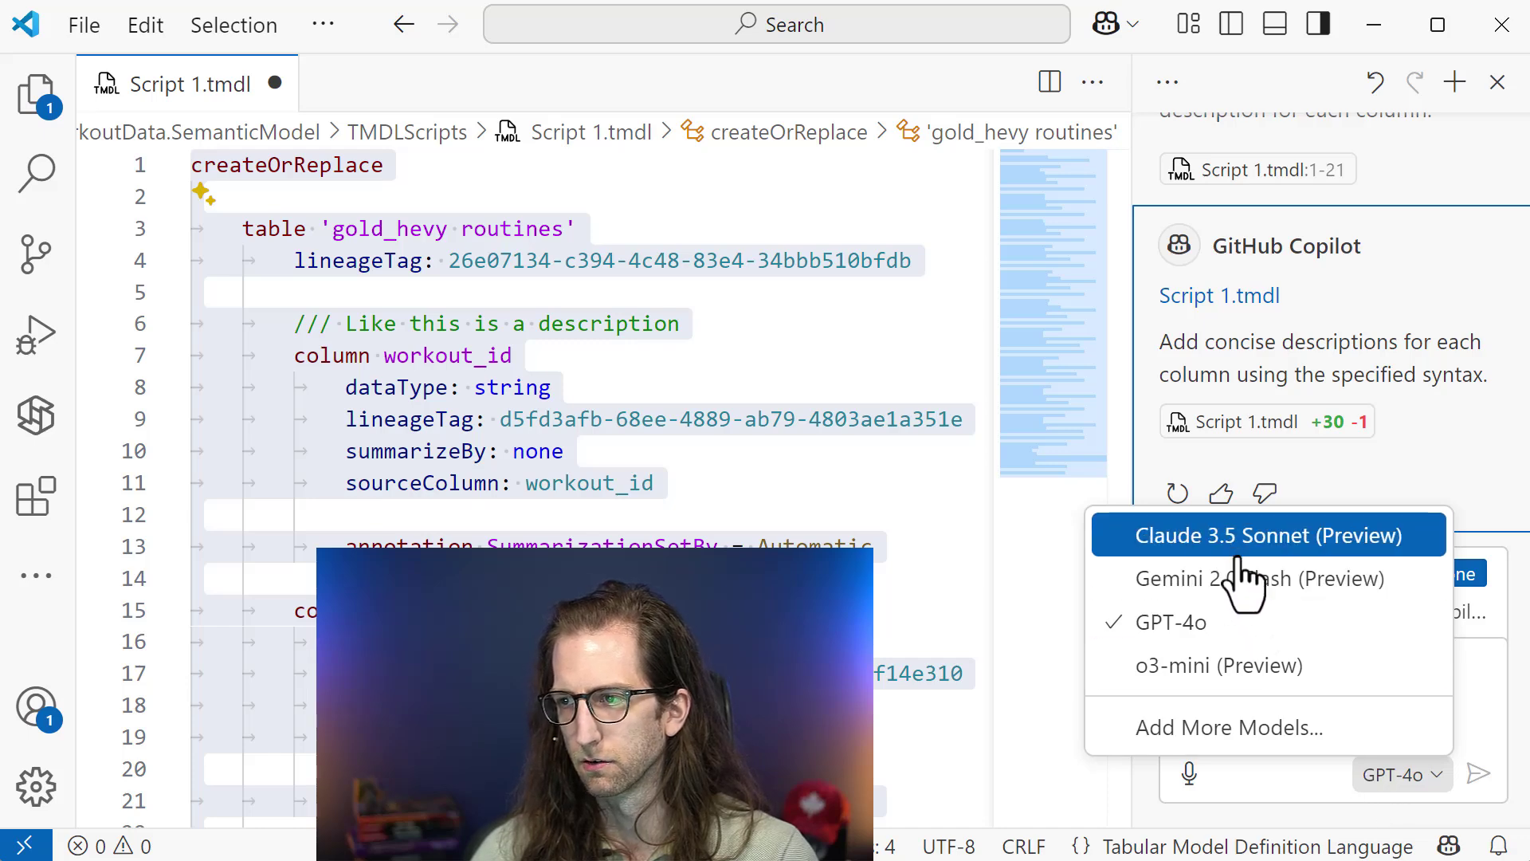
click(1359, 792)
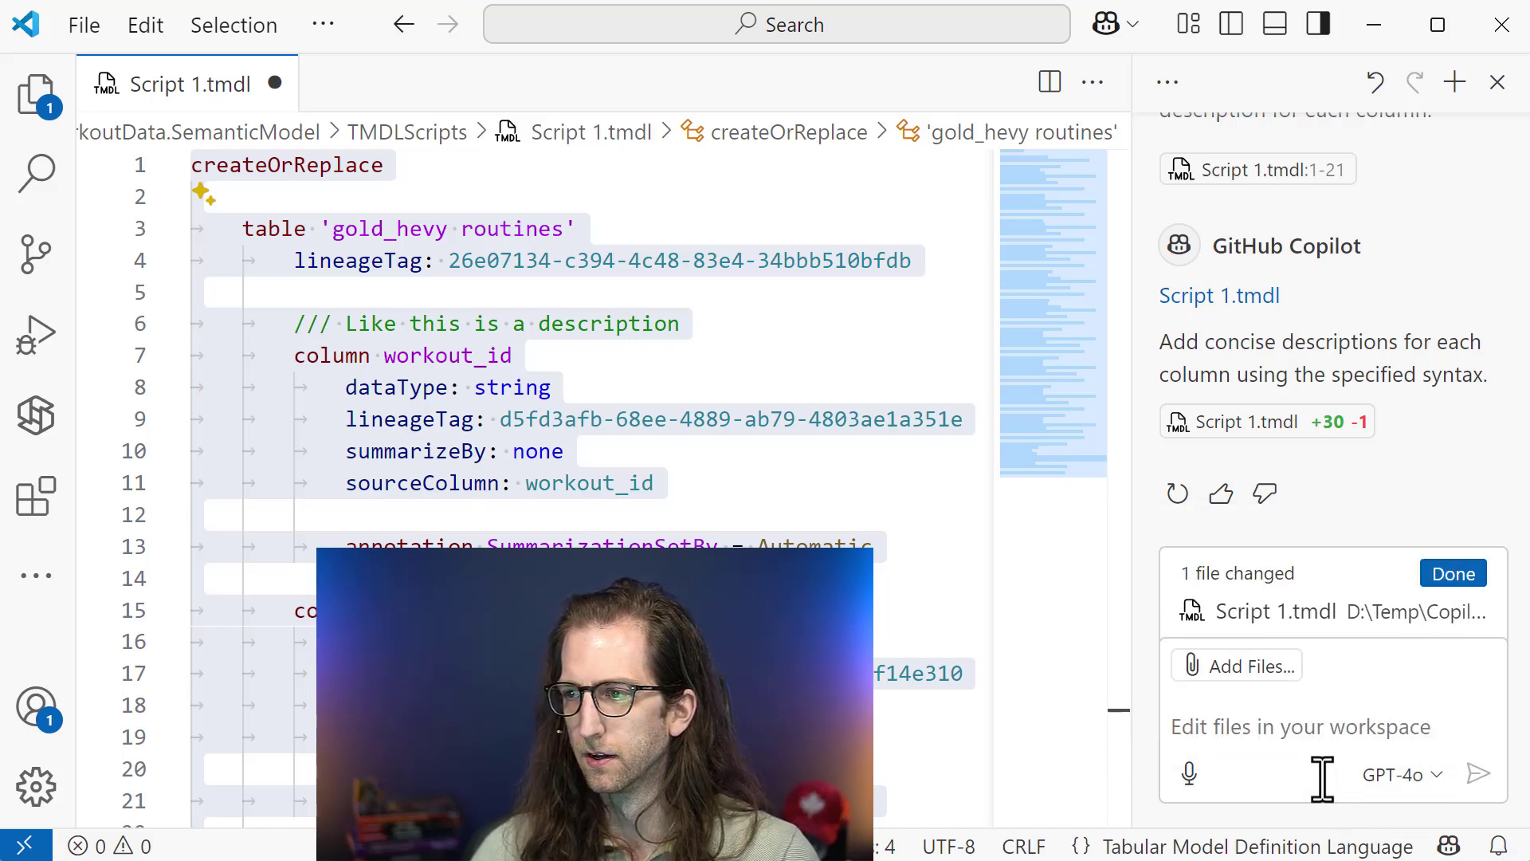
click(1323, 721)
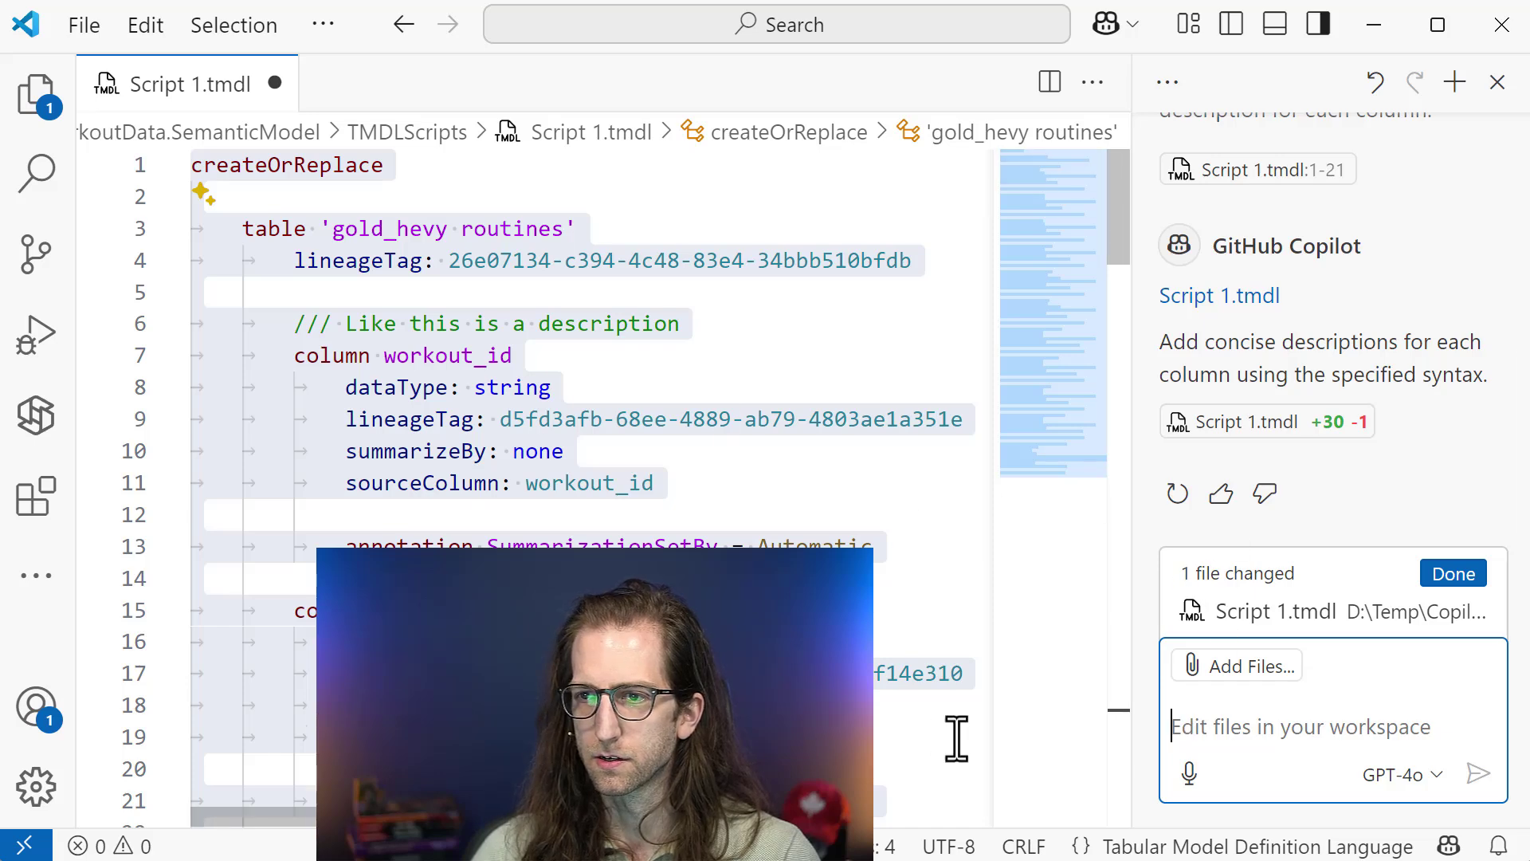
scroll(555, 394, down, 1)
scroll(555, 394, up, 1)
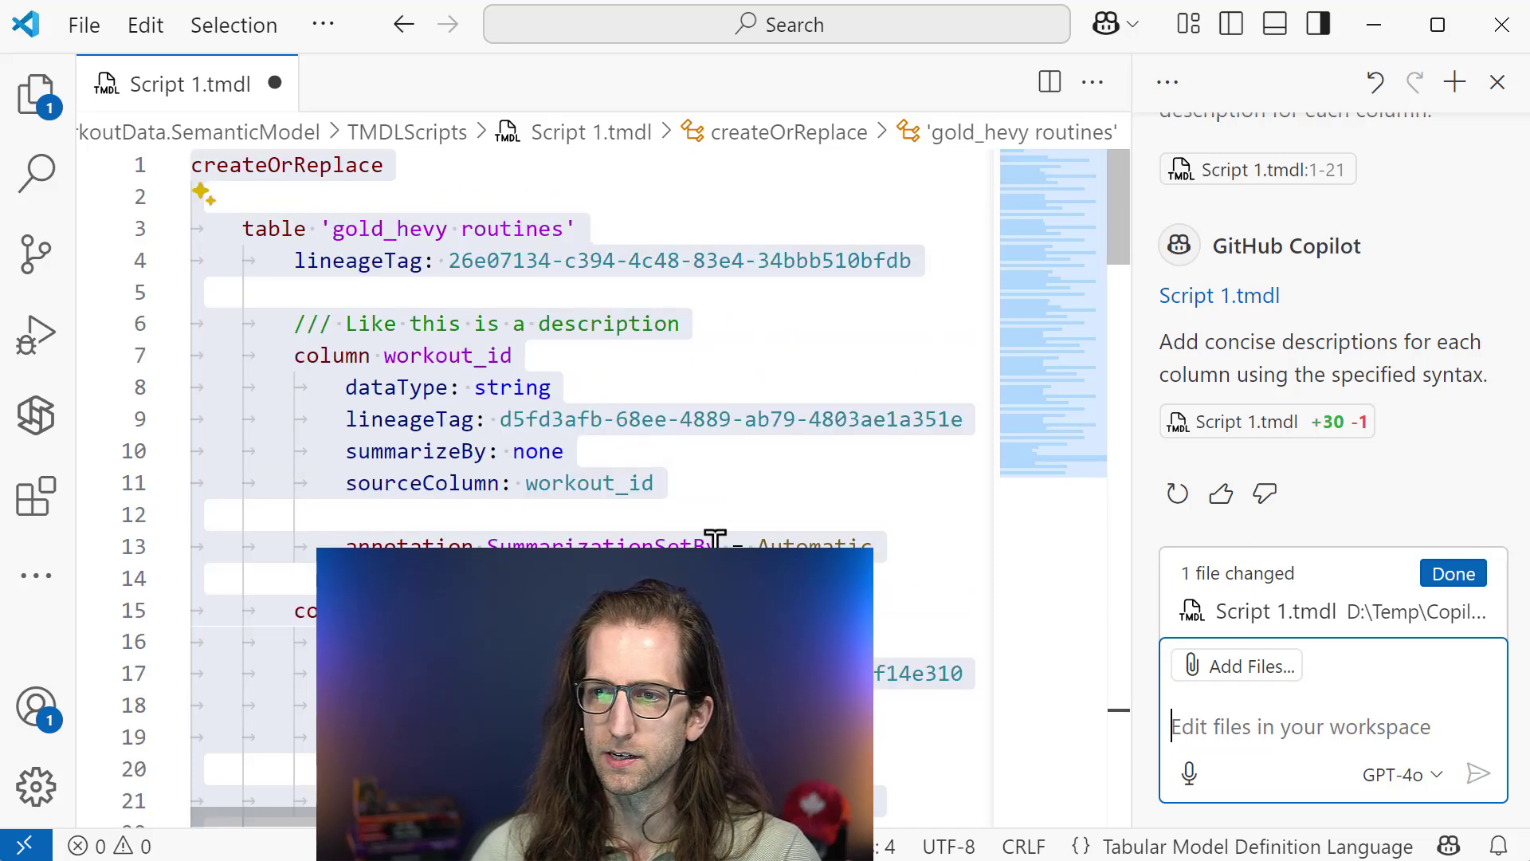
click(635, 510)
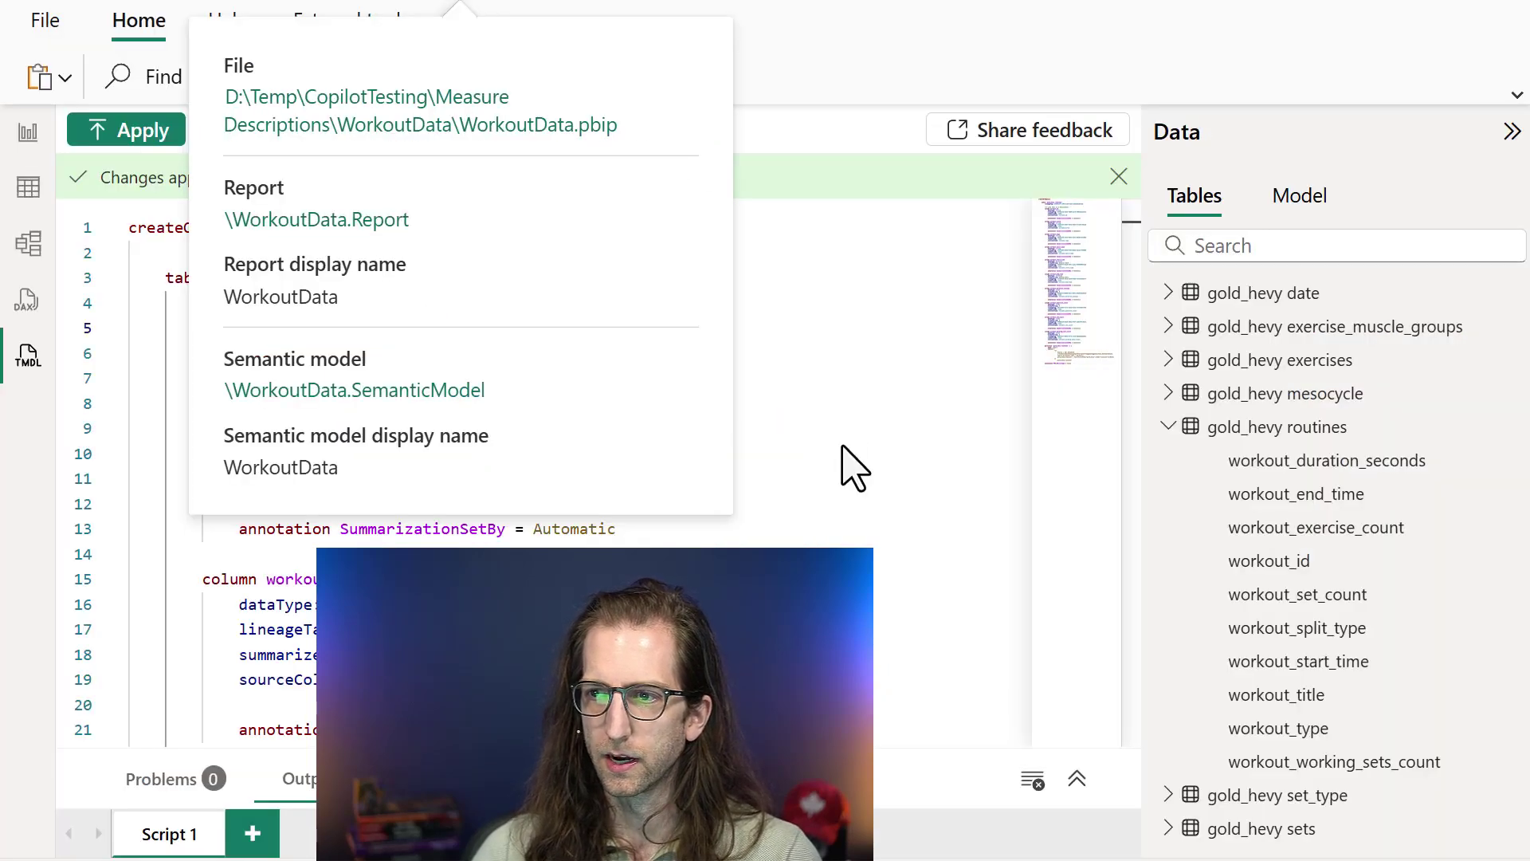
Step: Dismiss the WorkoutData.pbip file location details flyout
click(666, 483)
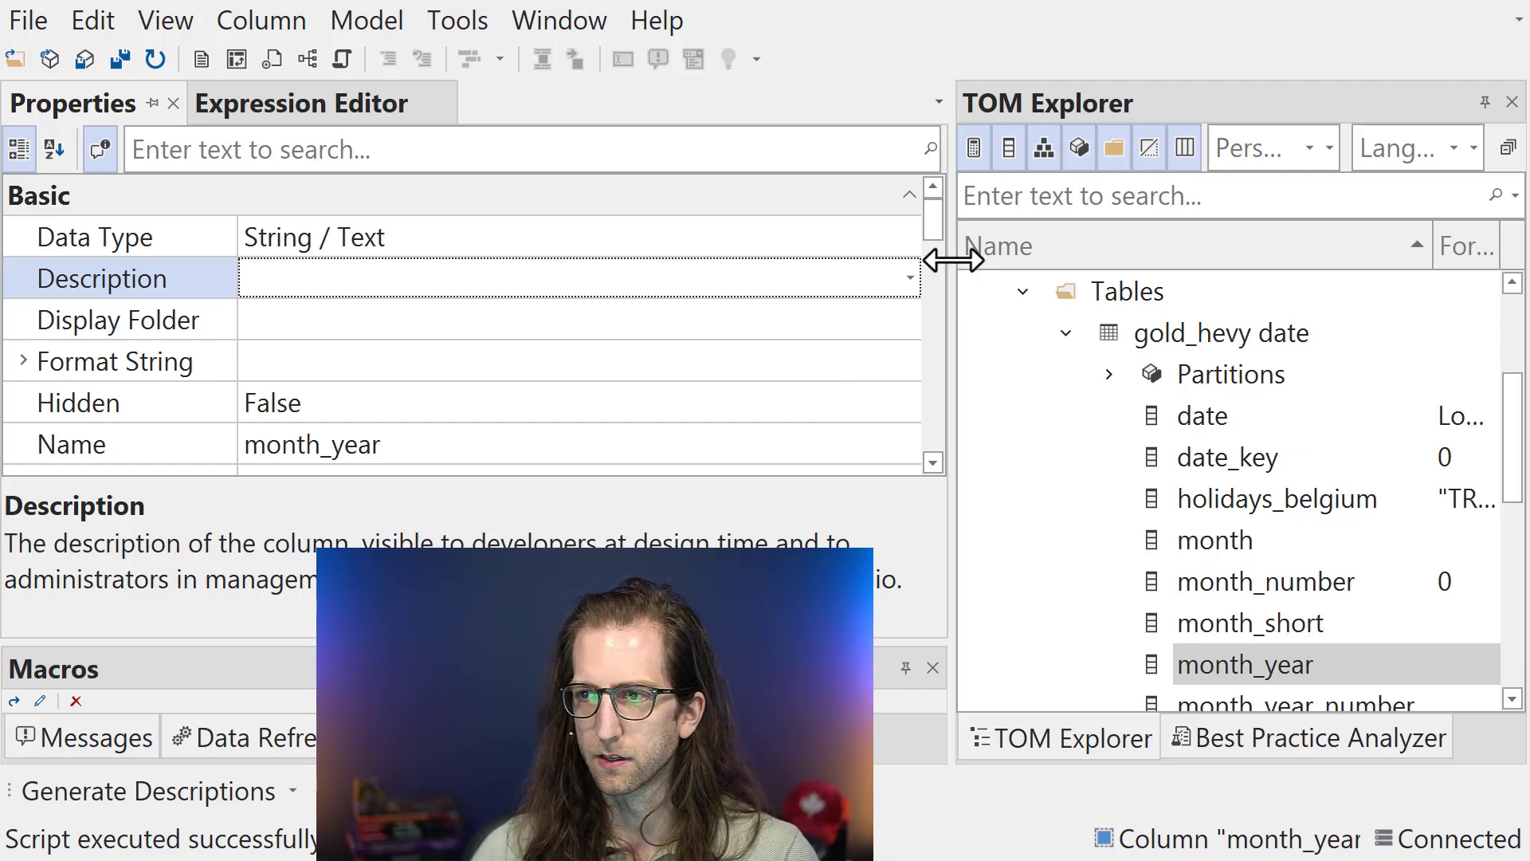
Step: Widen TOM Explorer, refresh the model metadata, and save the model
drag(948, 263, 794, 271)
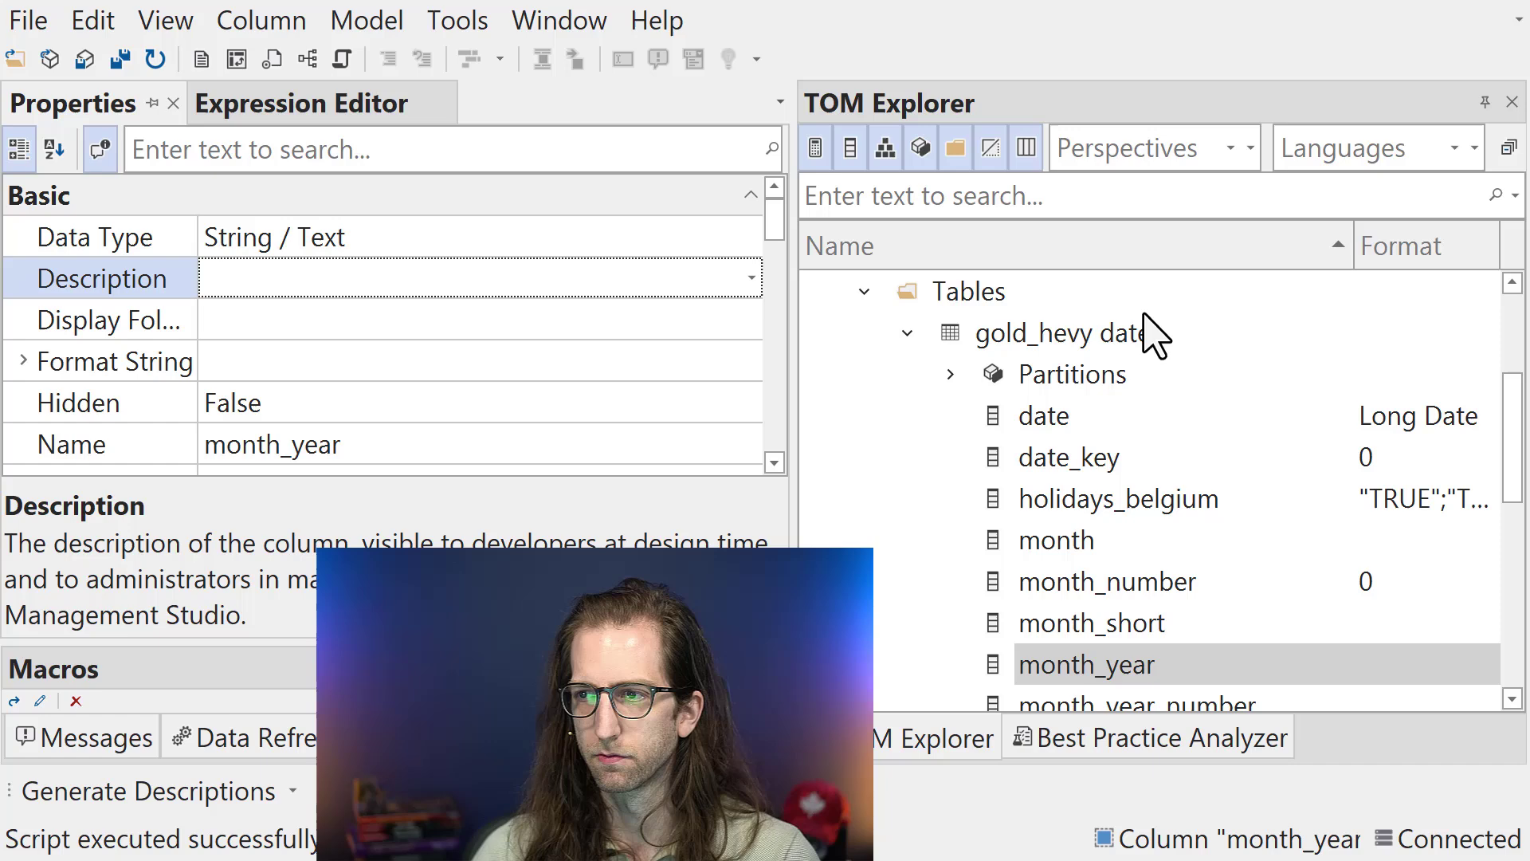
scroll(1136, 419, up, 2)
scroll(1130, 423, down, 1)
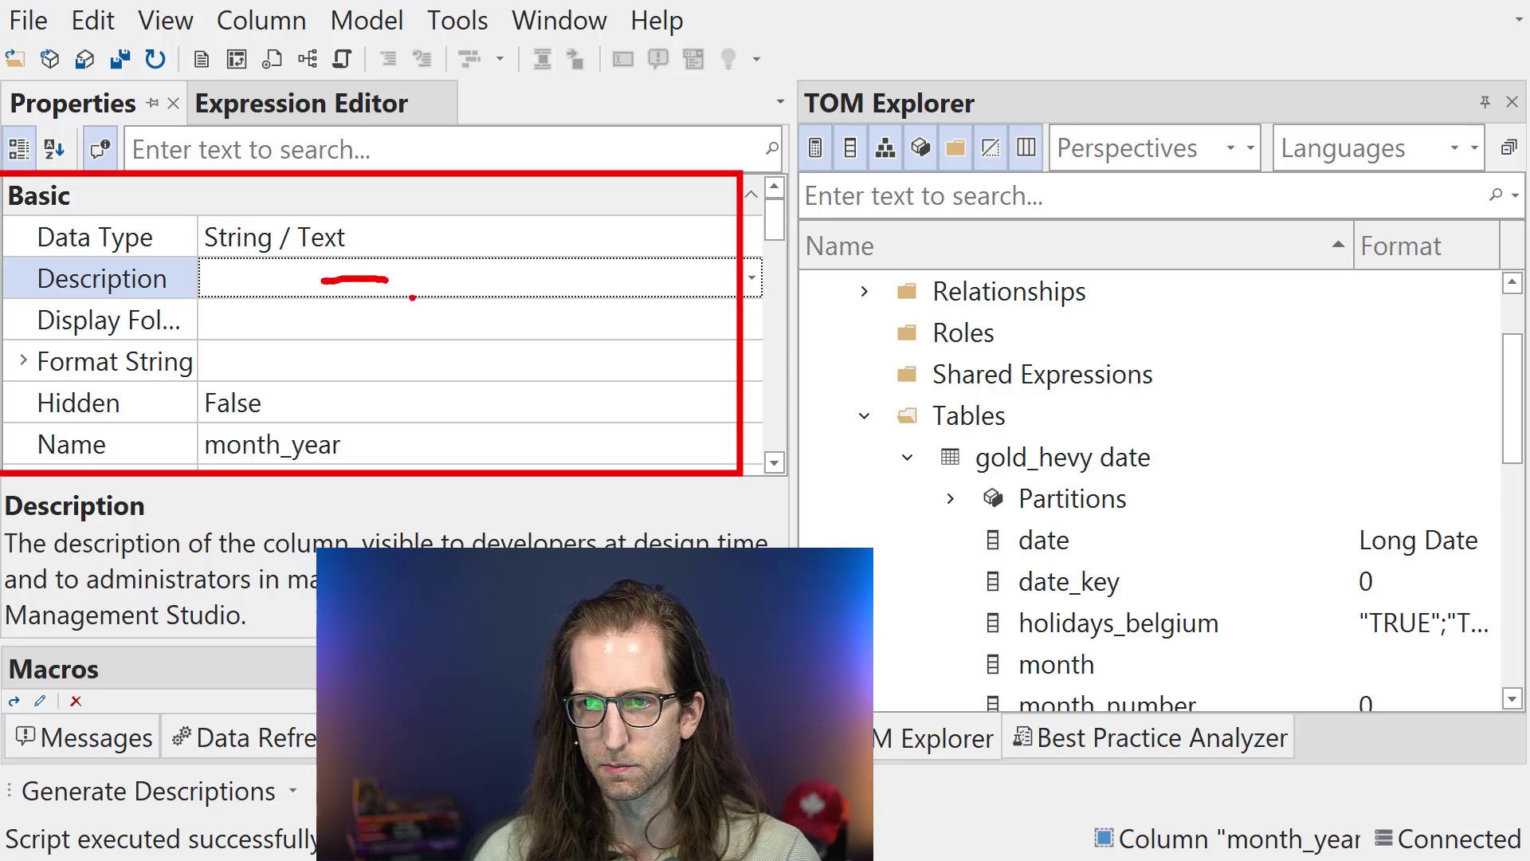
key(Escape)
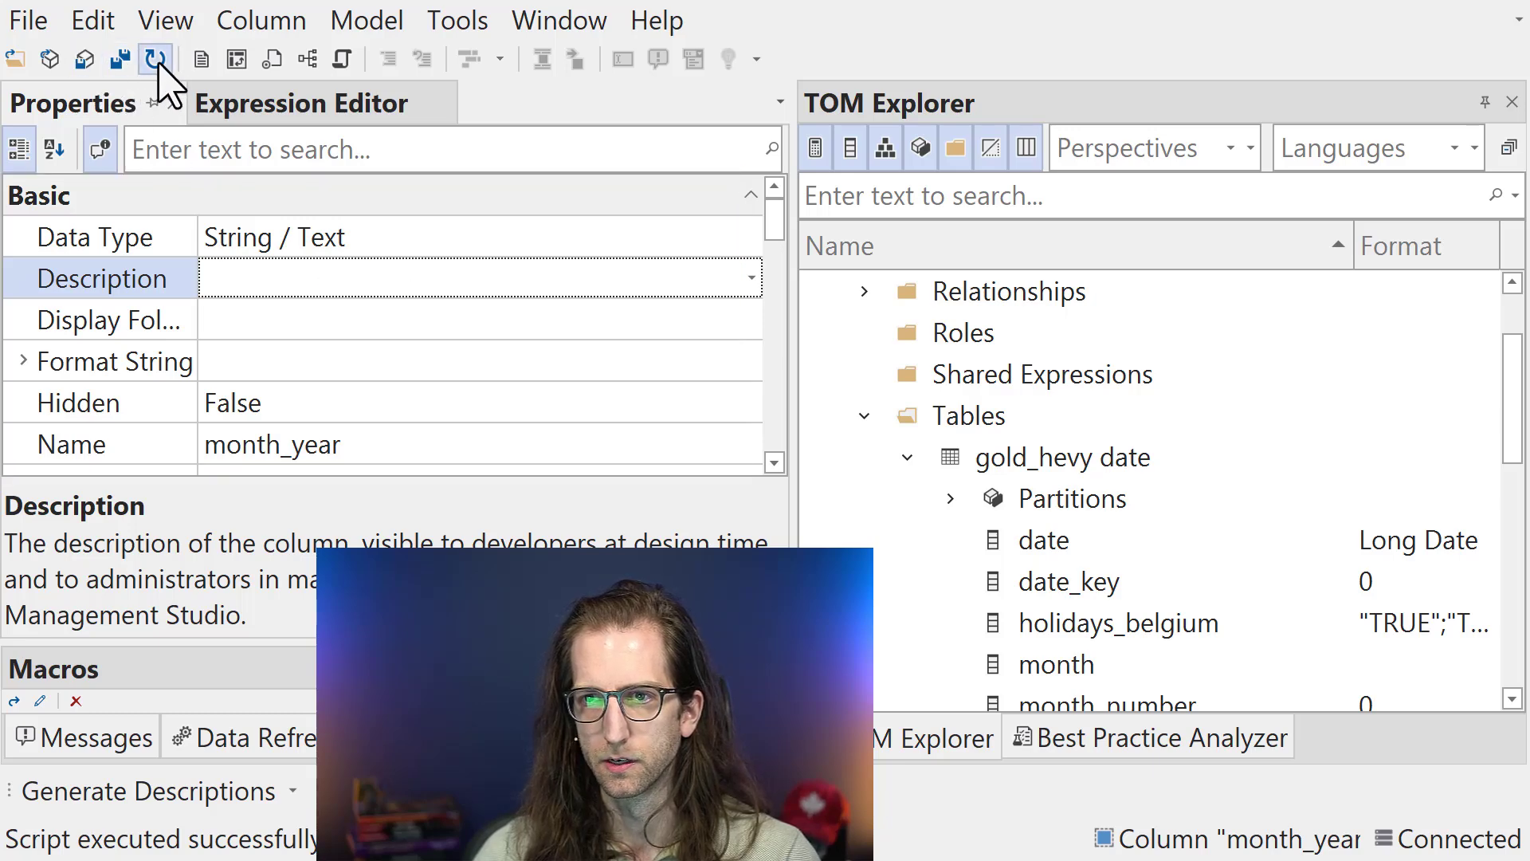
click(157, 61)
click(688, 490)
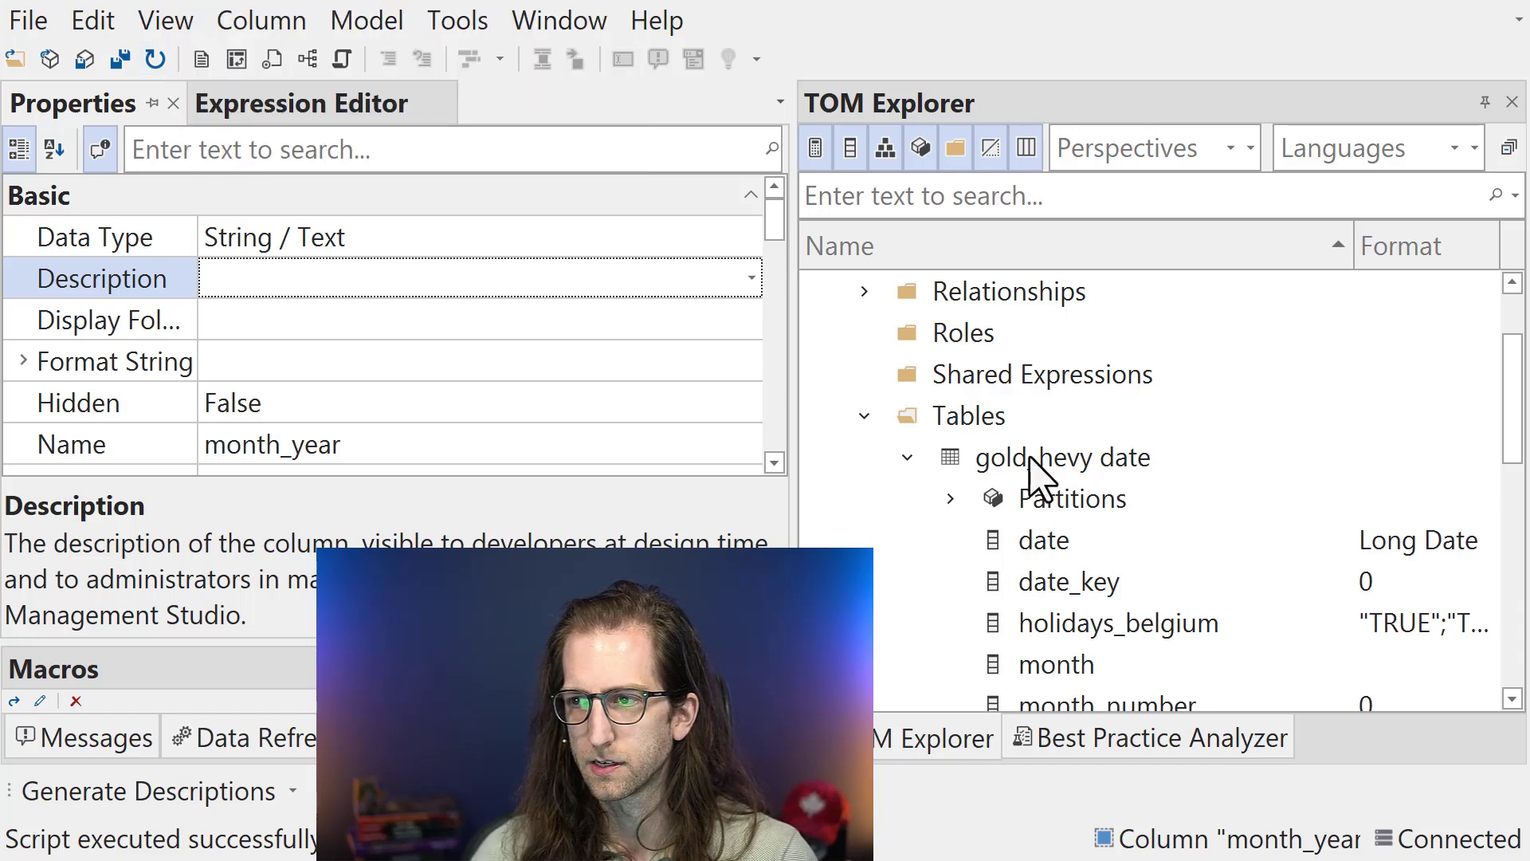
click(1064, 540)
key(ctrl+s)
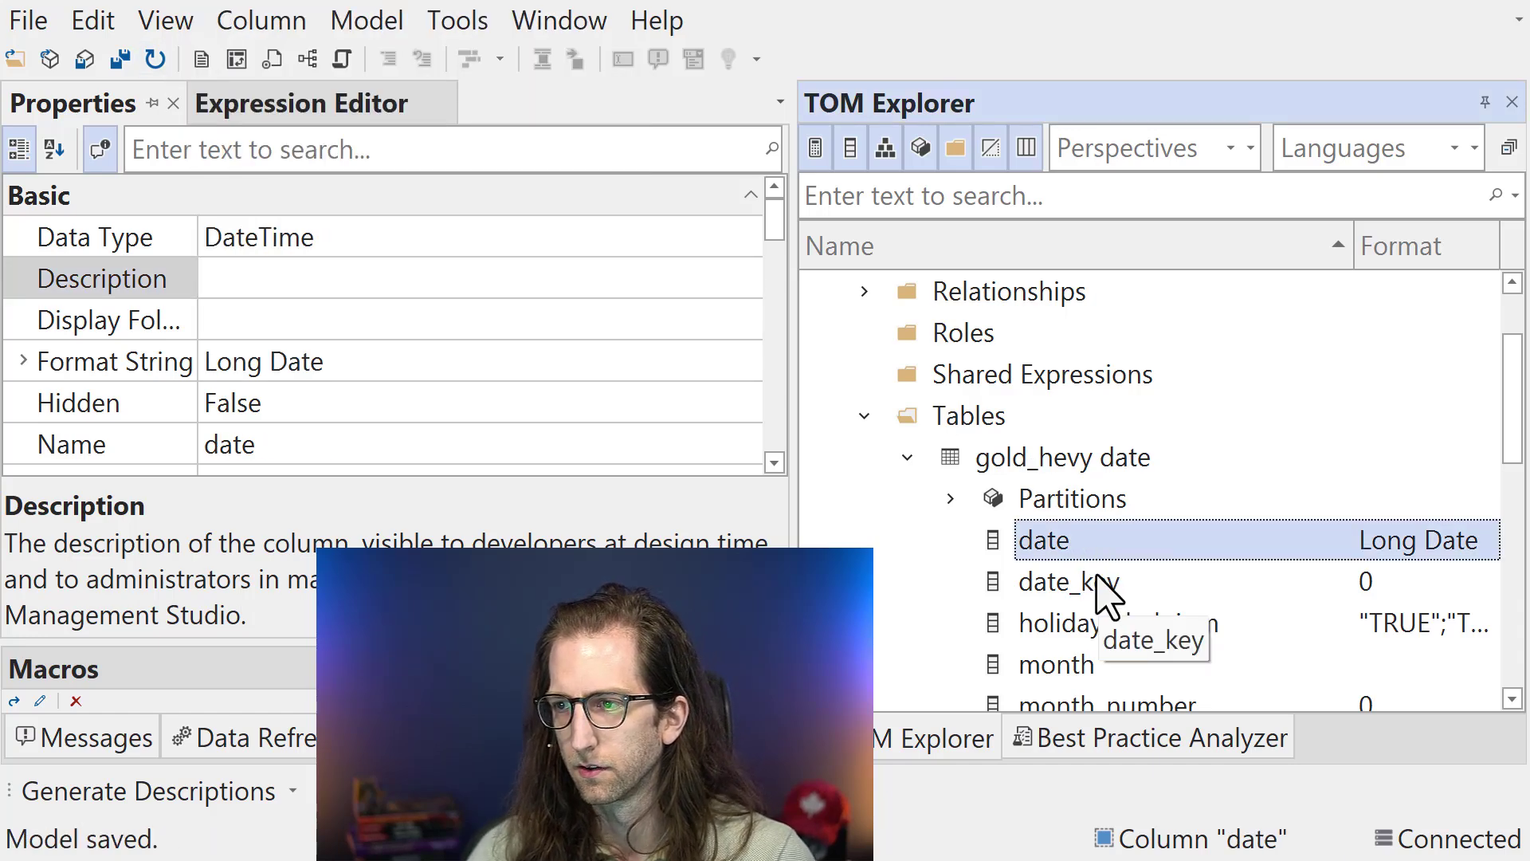
Step: Expand gold_hevy routines and select the workout_duration_seconds and workout_end_time columns
scroll(1091, 589, down, 2)
scroll(1080, 587, up, 1)
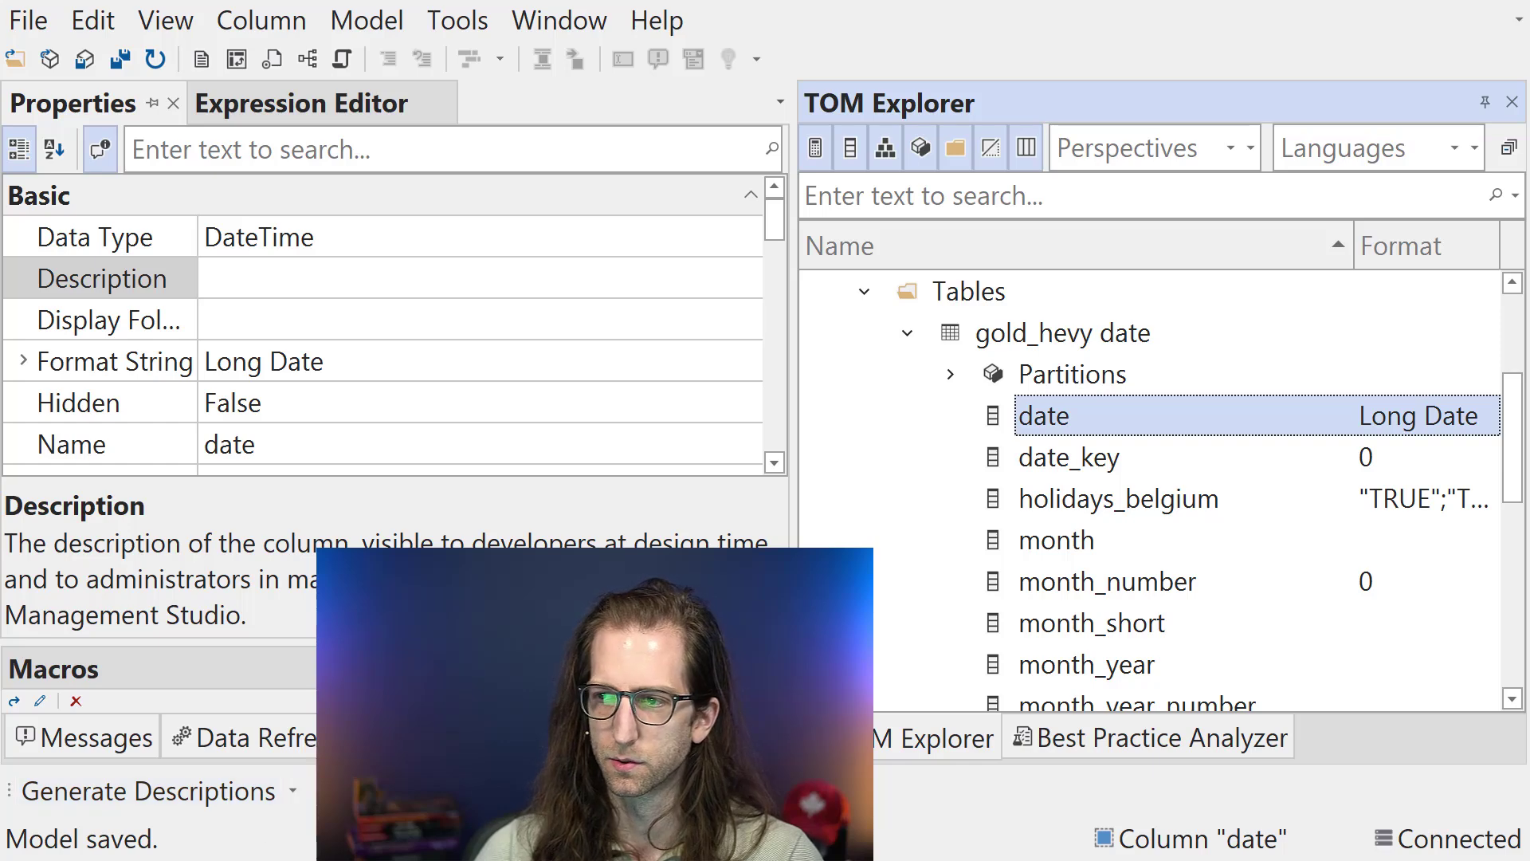
scroll(1072, 495, down, 1)
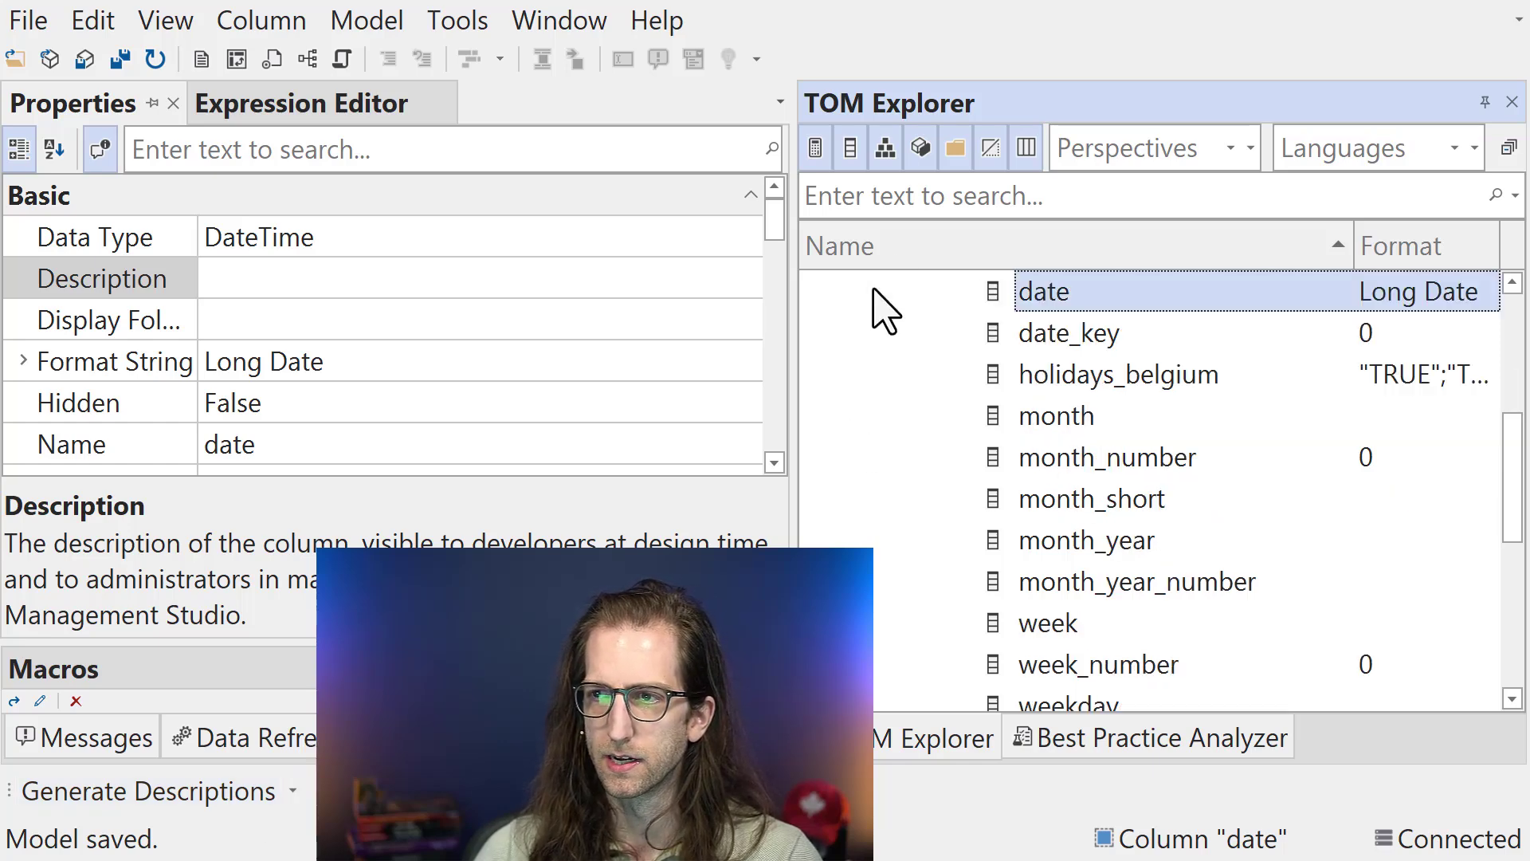
scroll(973, 512, down, 2)
scroll(964, 510, down, 2)
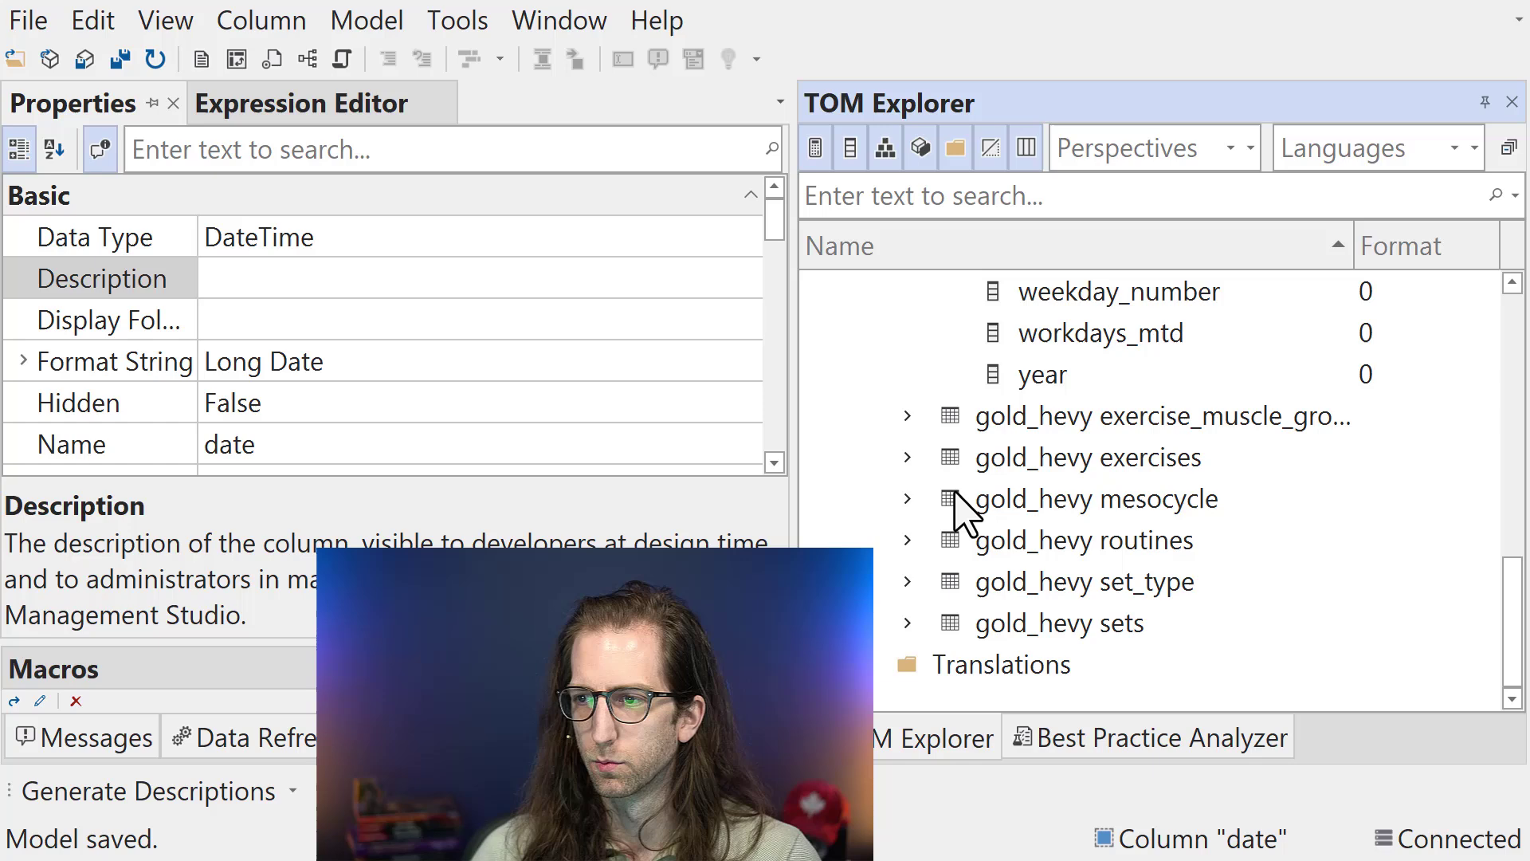
click(913, 540)
scroll(942, 552, down, 3)
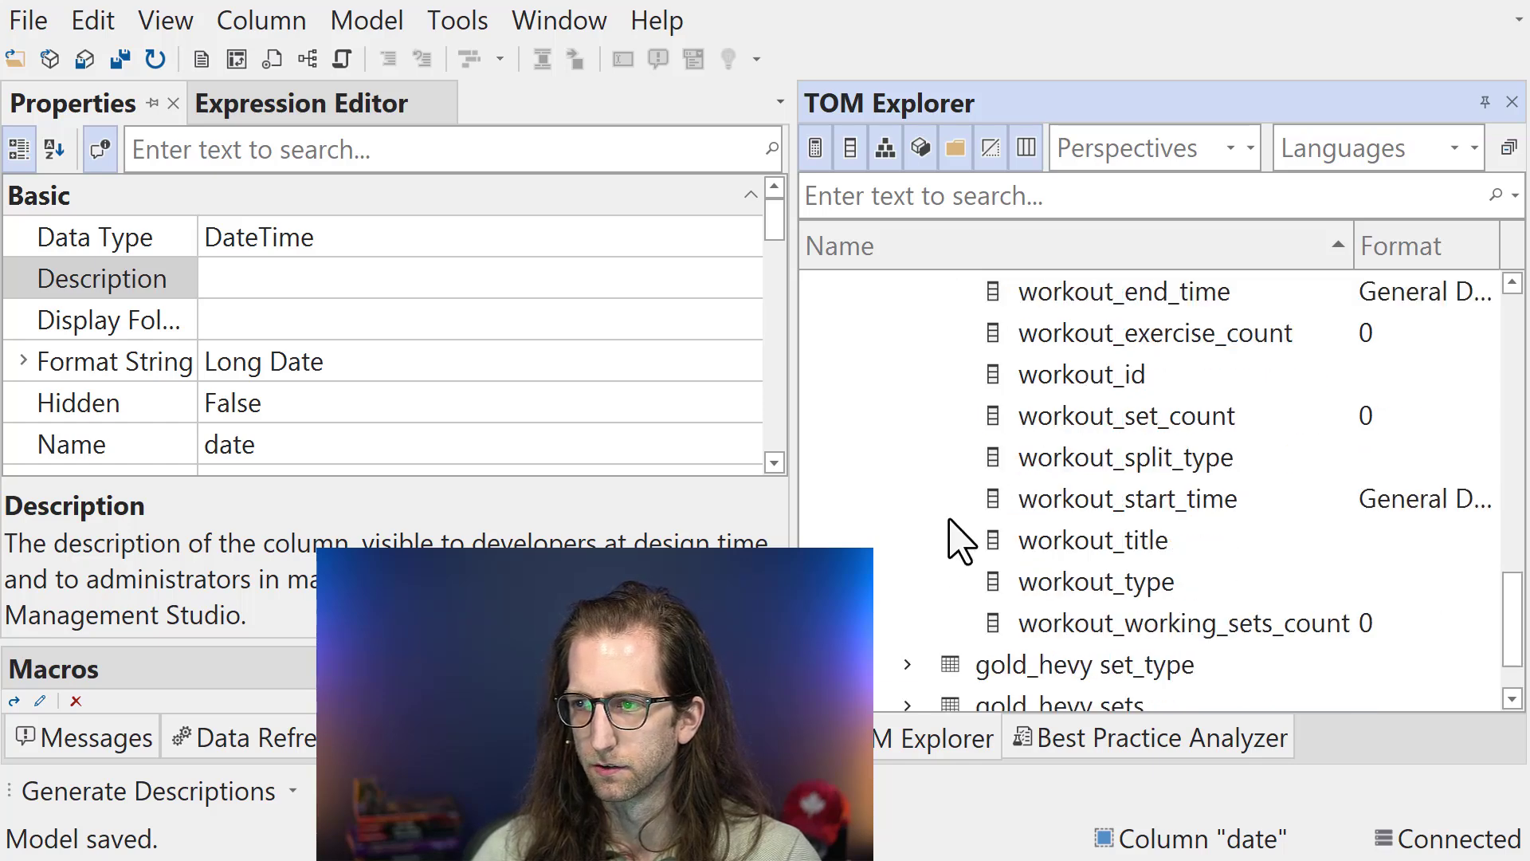
scroll(1025, 488, up, 1)
click(1055, 390)
shift+click(1079, 430)
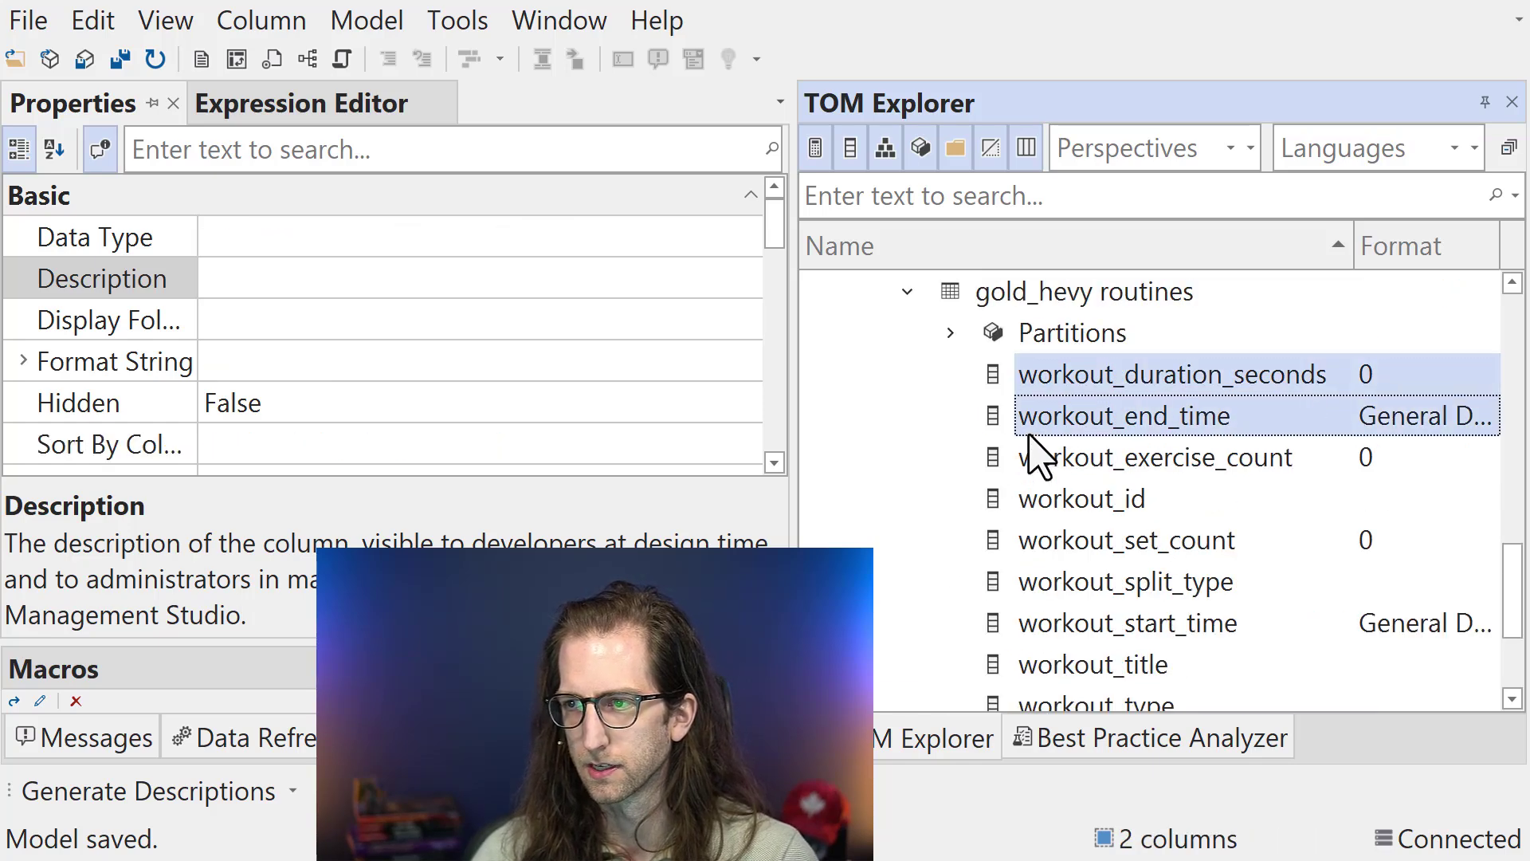
Step: Locate AI > Claude > Generate Descriptions in the columns' context menu, then restore panel widths
right_click(1028, 435)
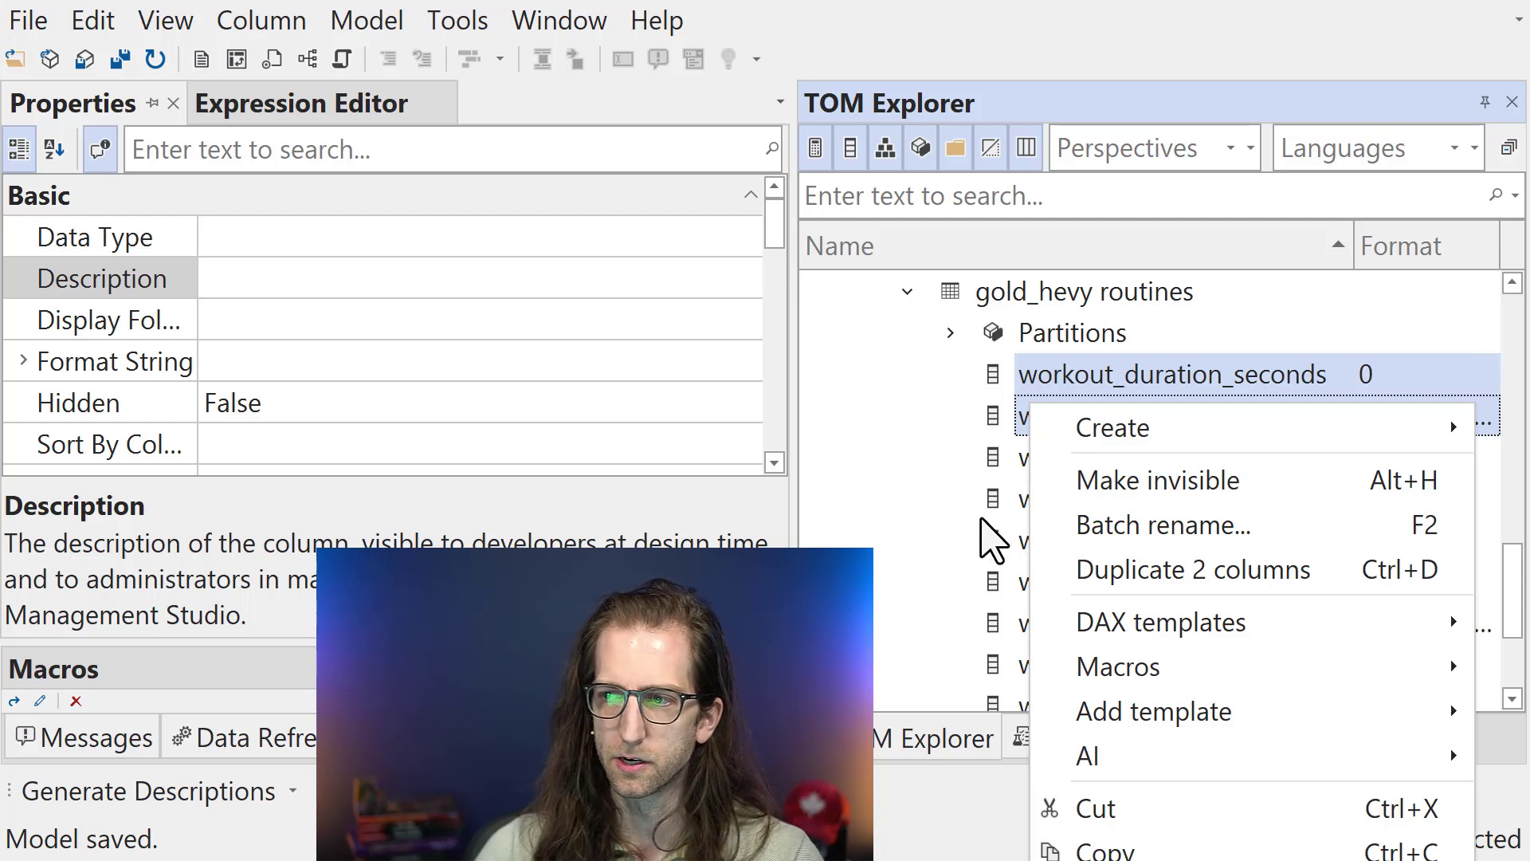
mouse_move(1066, 677)
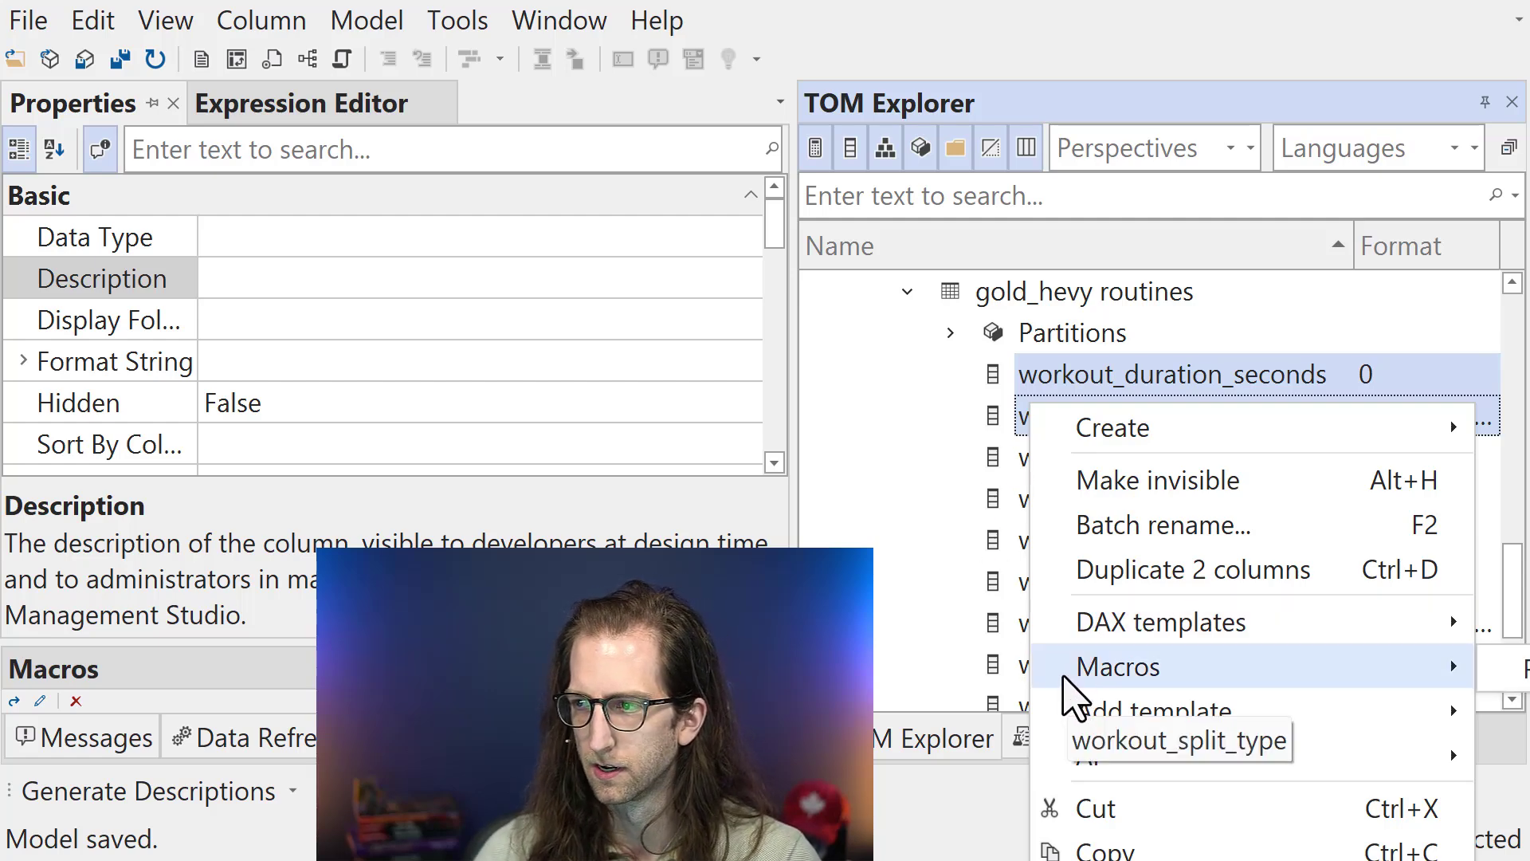
mouse_move(1106, 751)
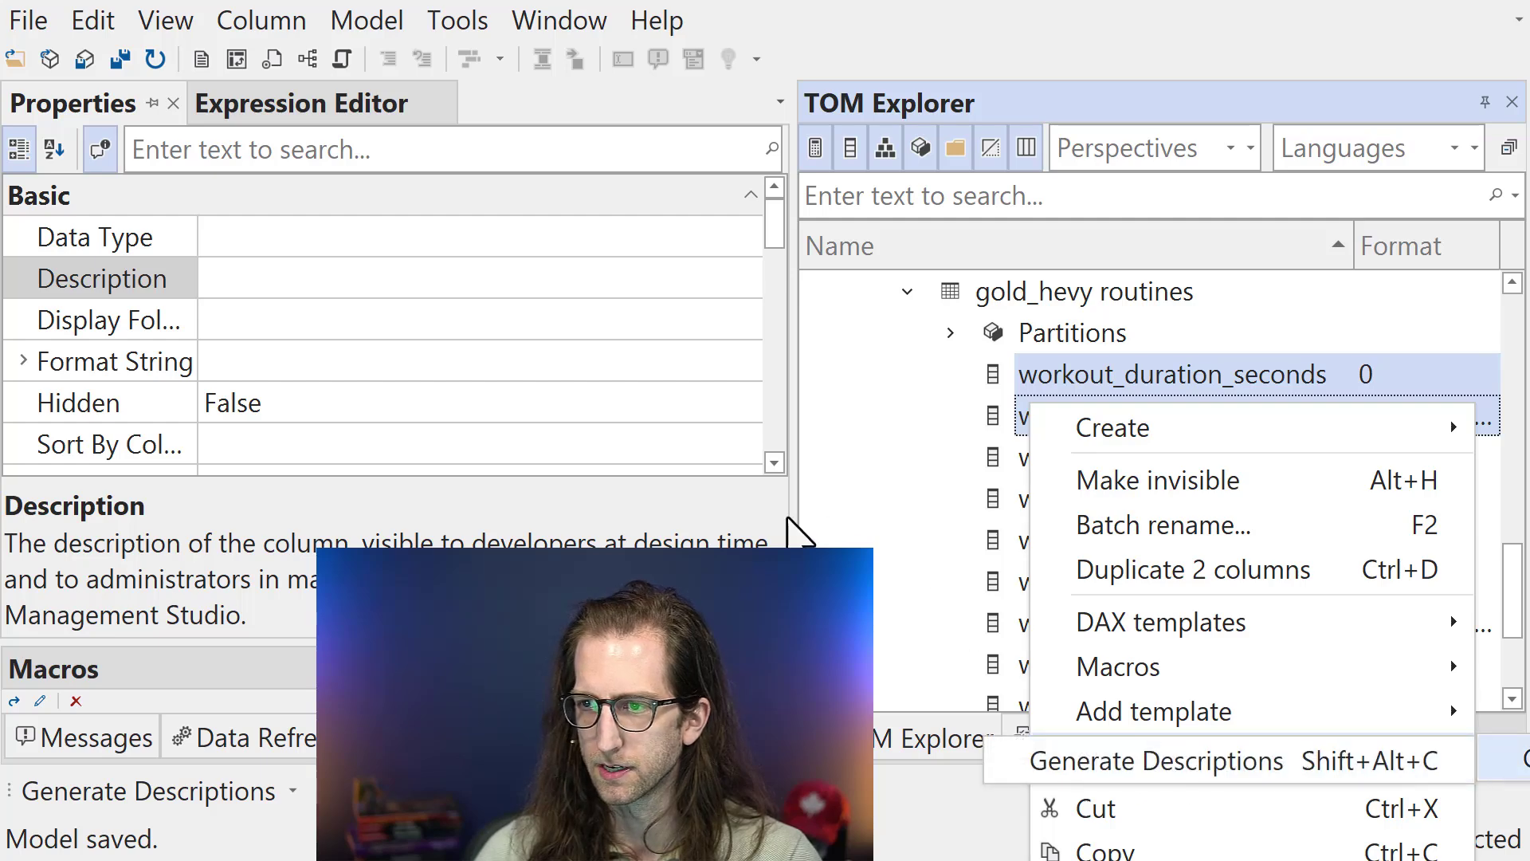
key(Escape)
key(Escape)
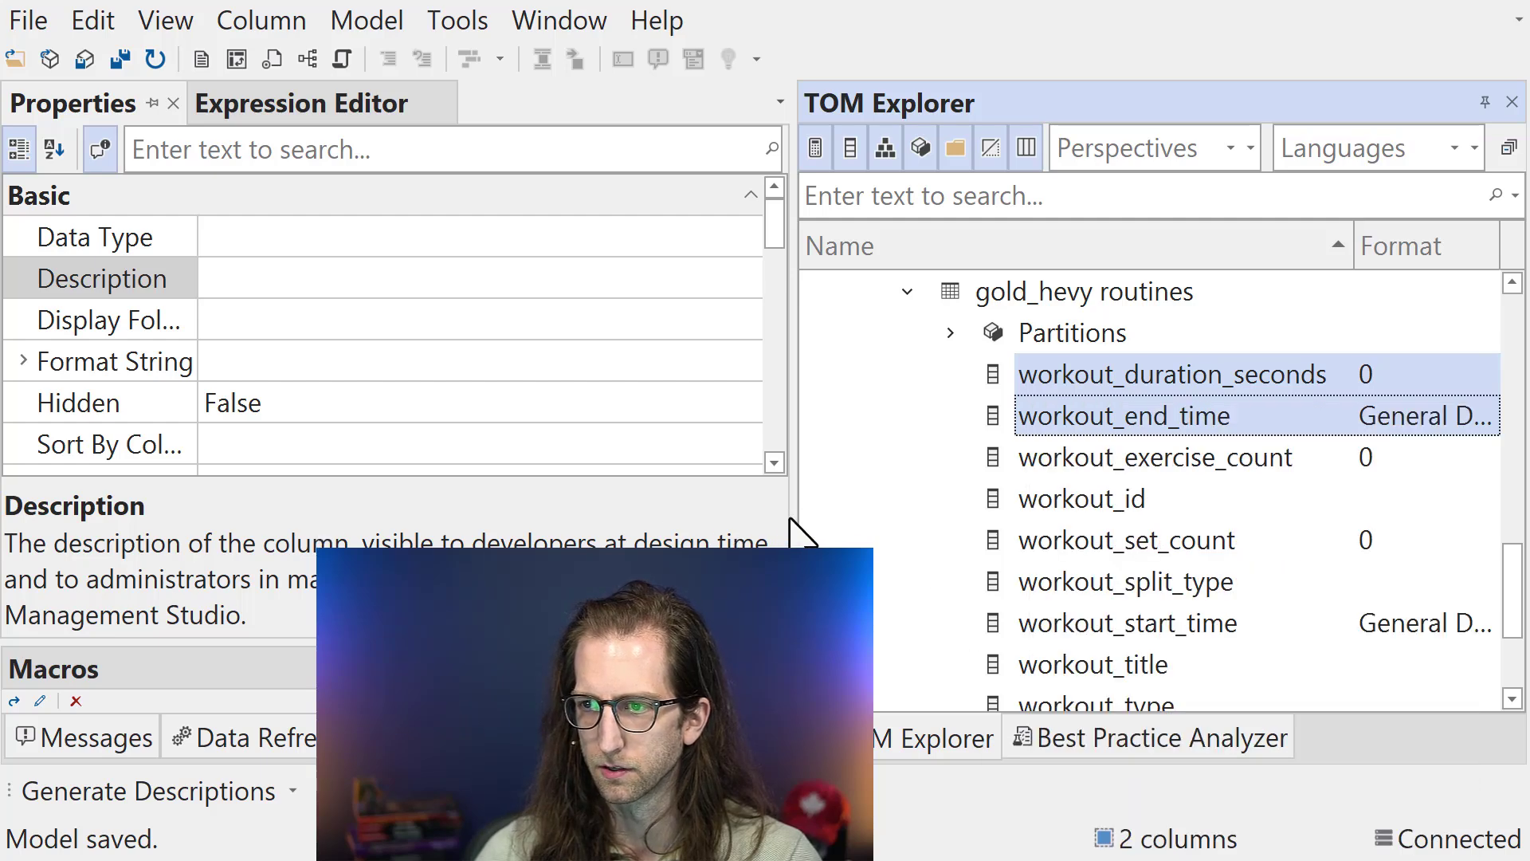
drag(792, 520, 155, 499)
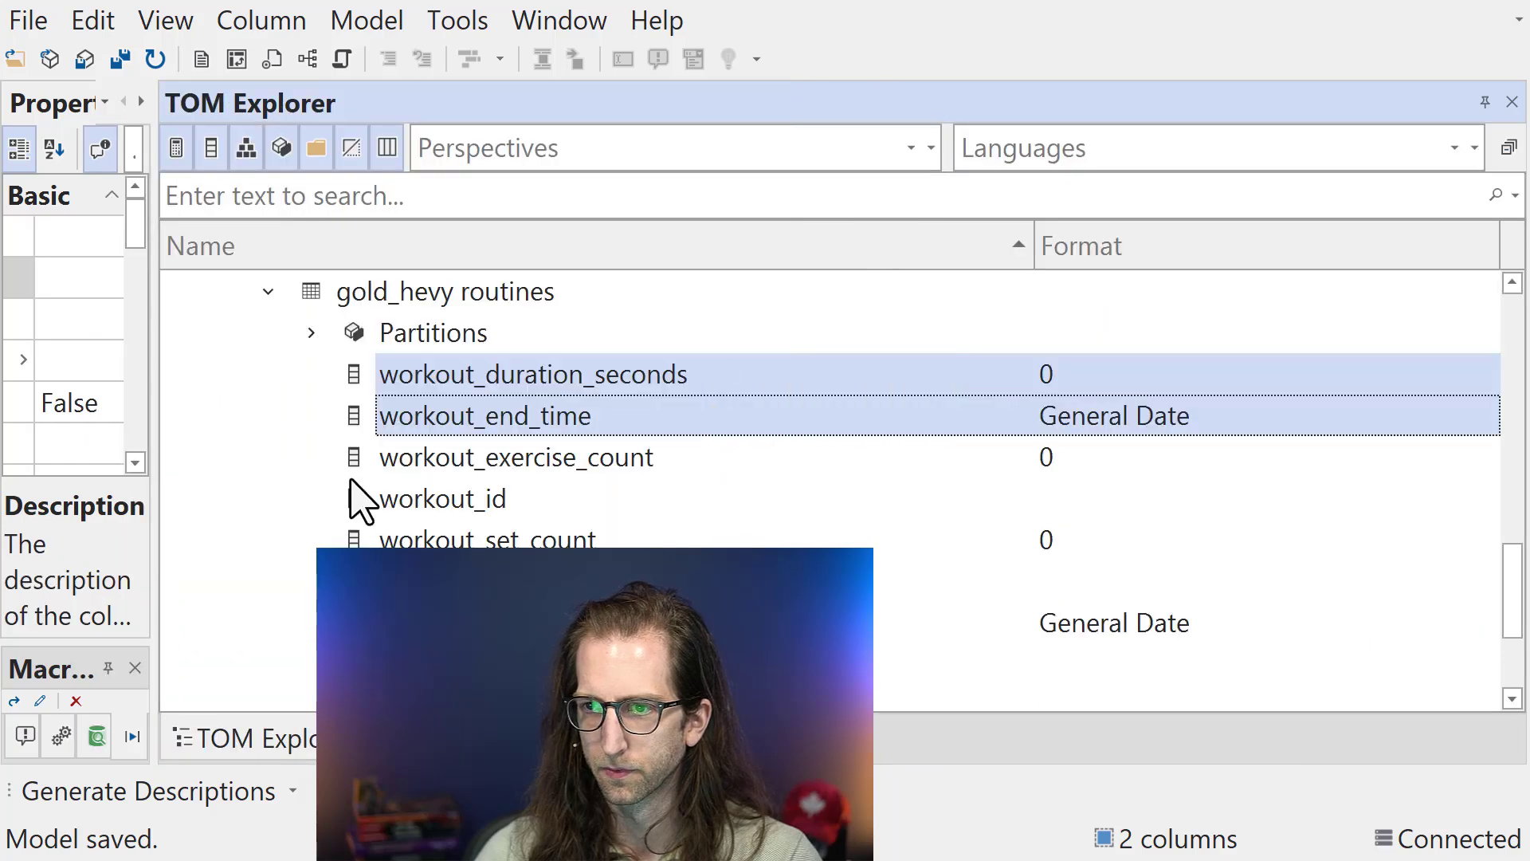
right_click(400, 408)
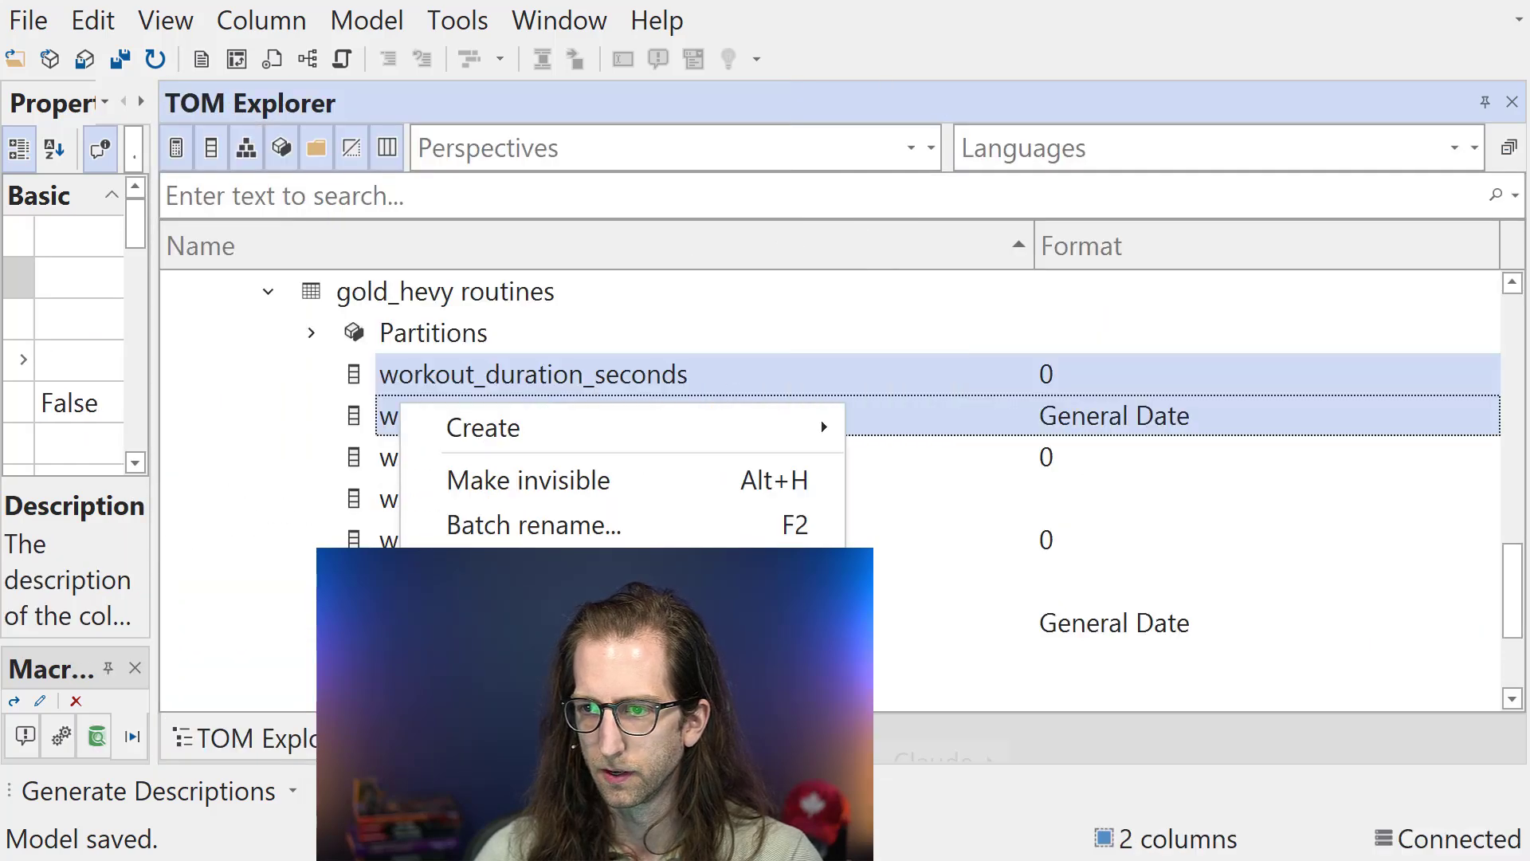
mouse_move(621, 757)
mouse_move(895, 772)
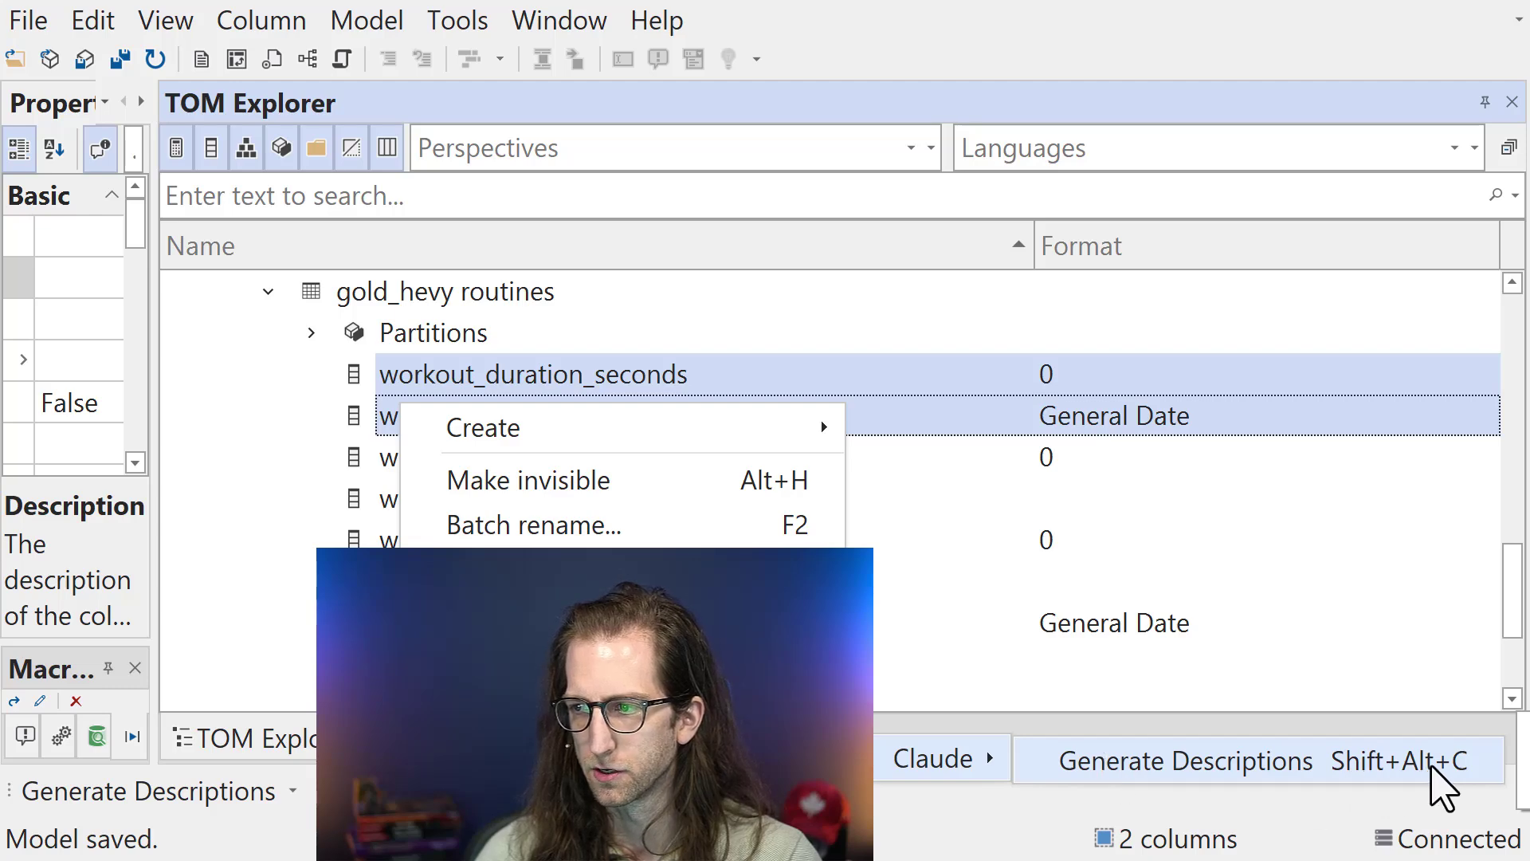
click(160, 530)
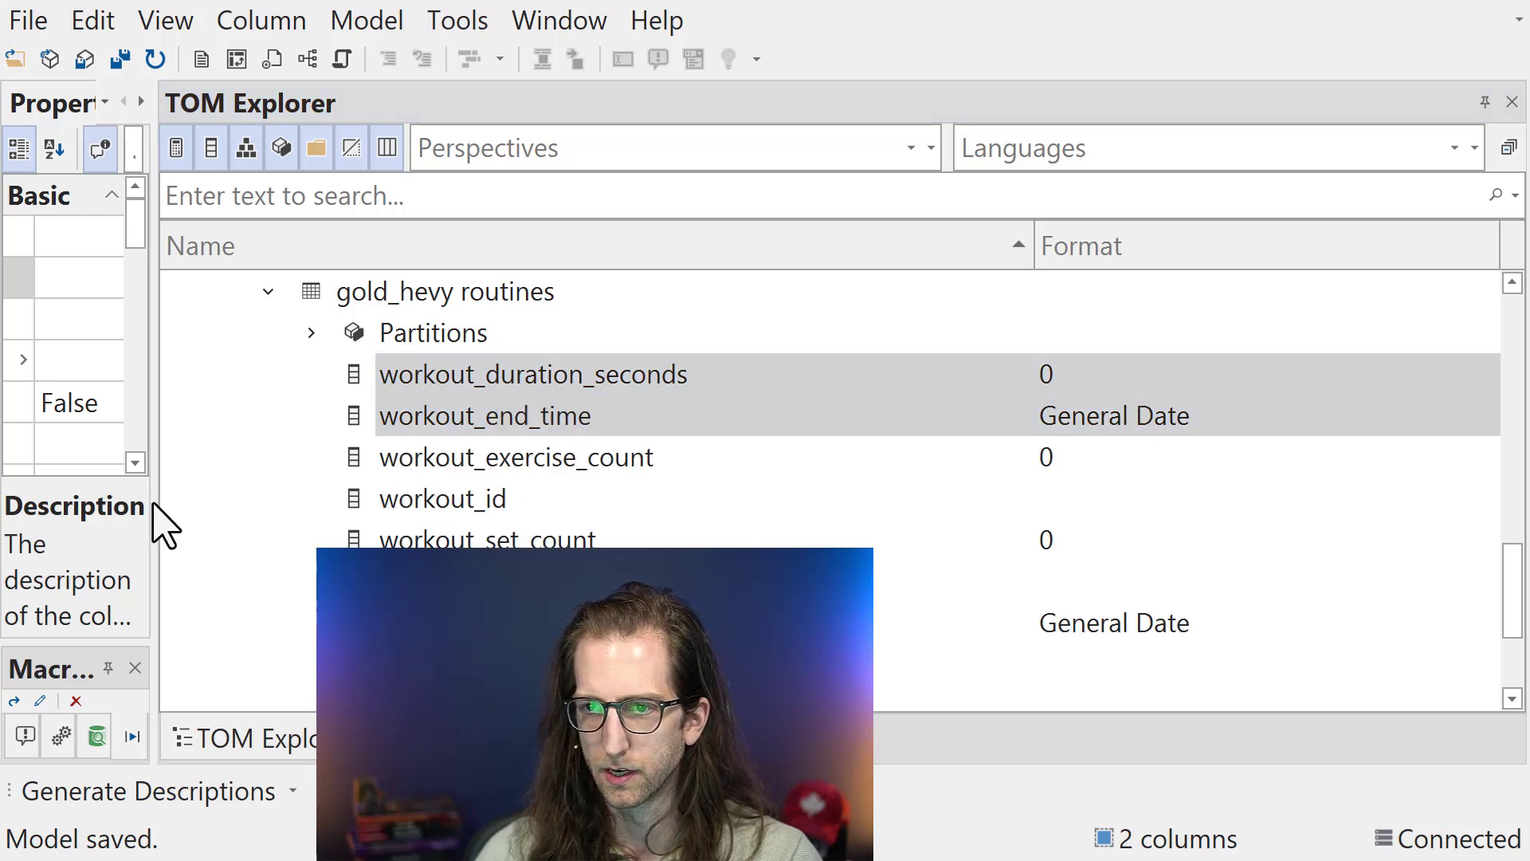
drag(154, 510, 856, 474)
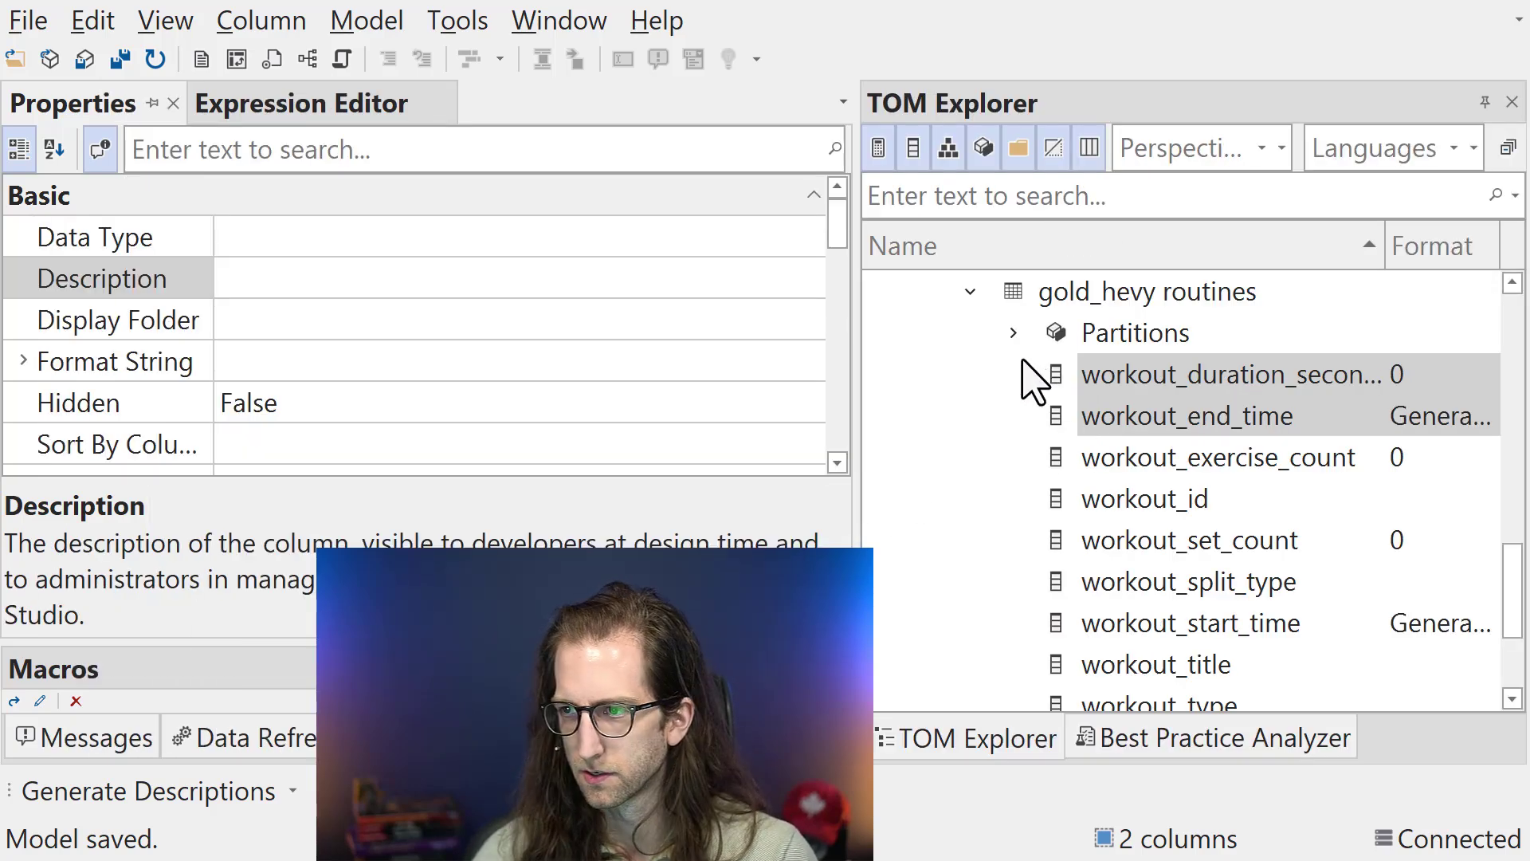
Step: Run the Claude Generate Descriptions macro on both selected columns and acknowledge its two dialogs
key(alt+c)
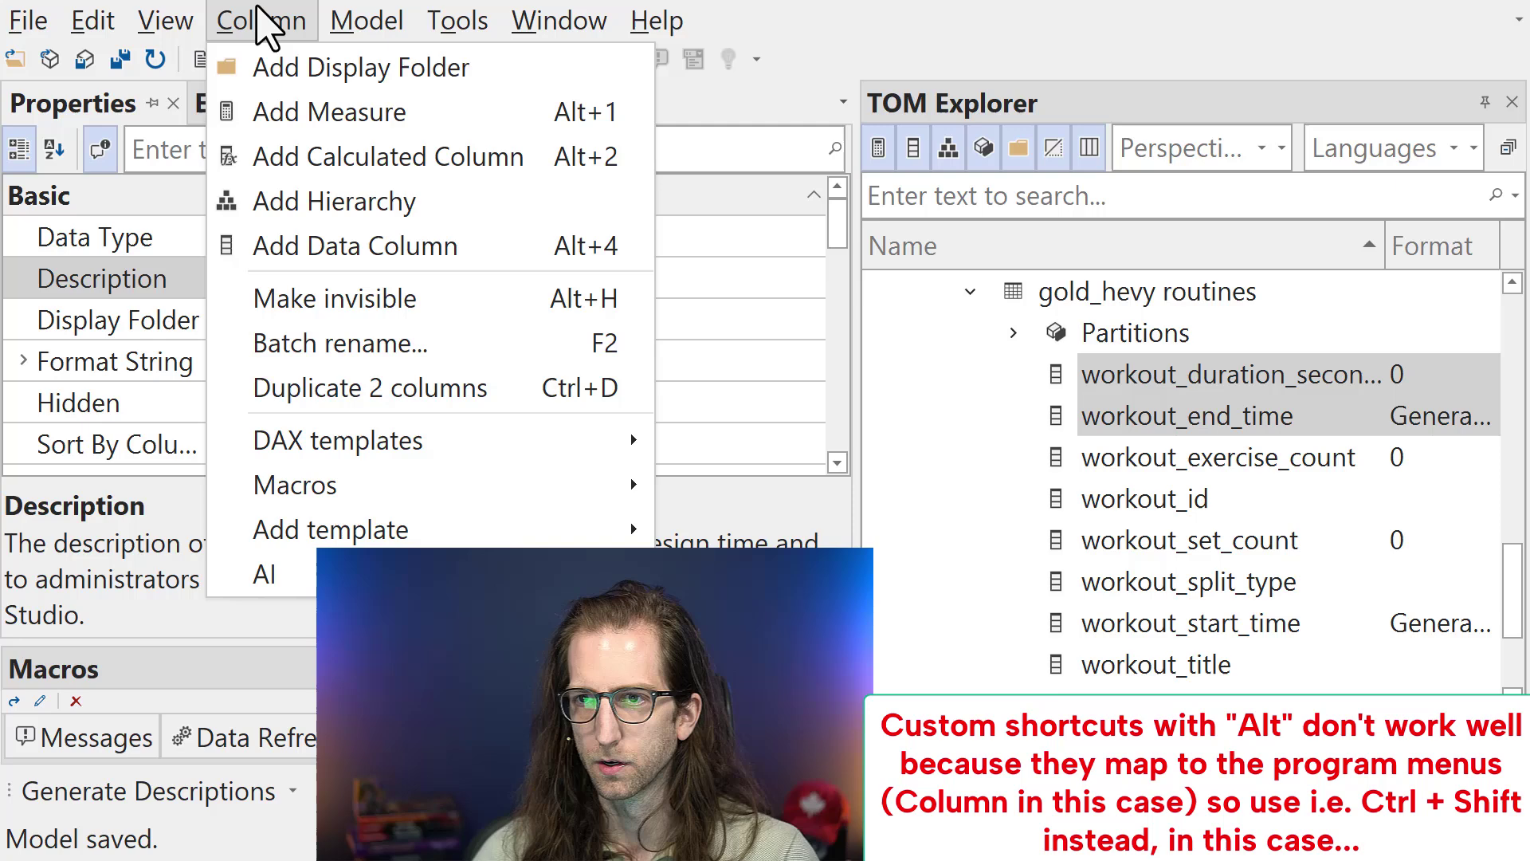
click(266, 28)
click(209, 823)
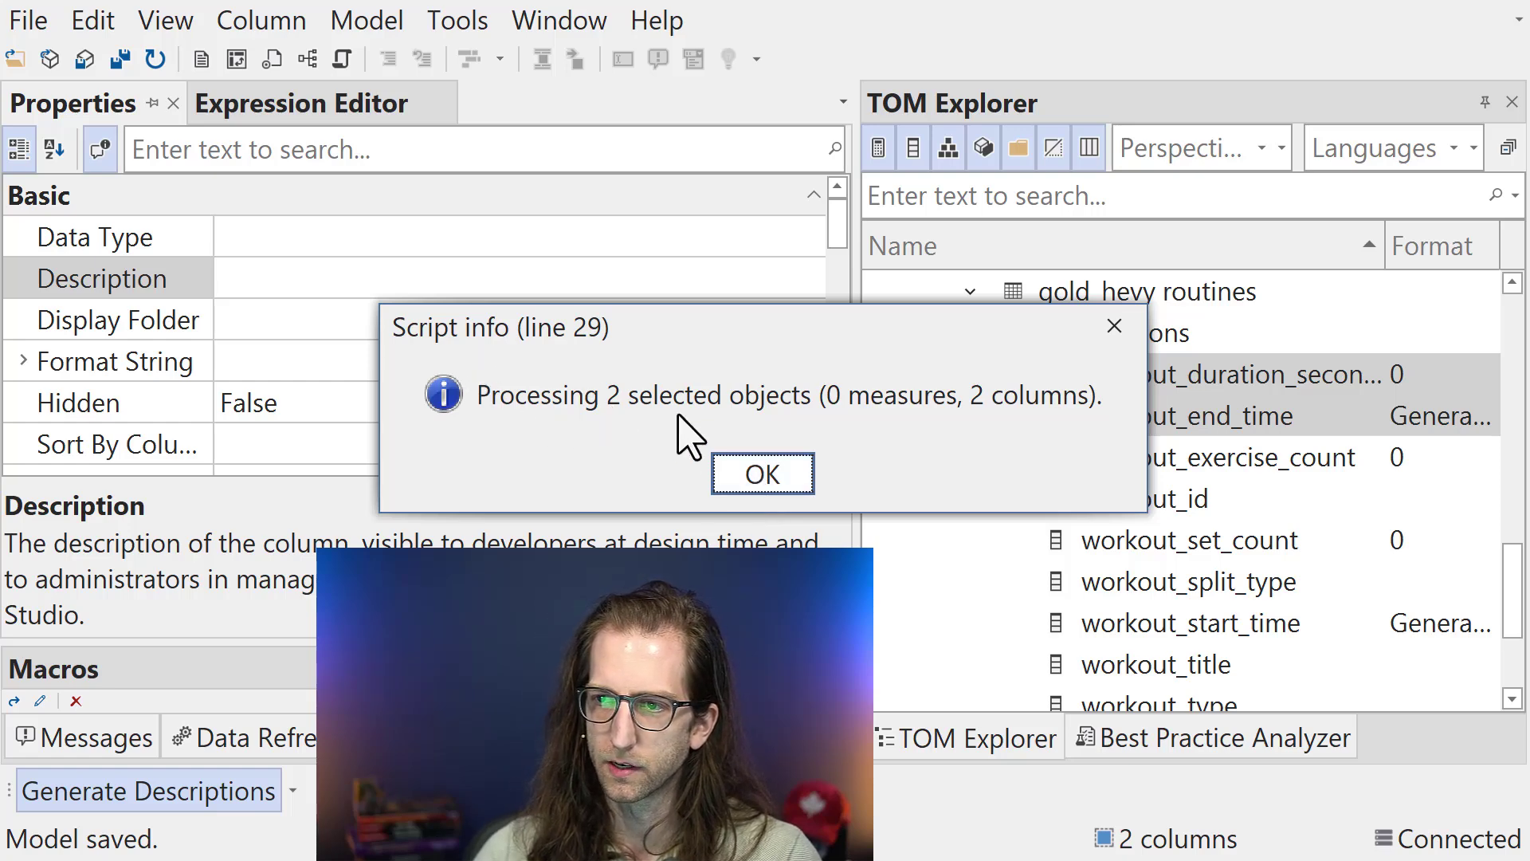
click(773, 481)
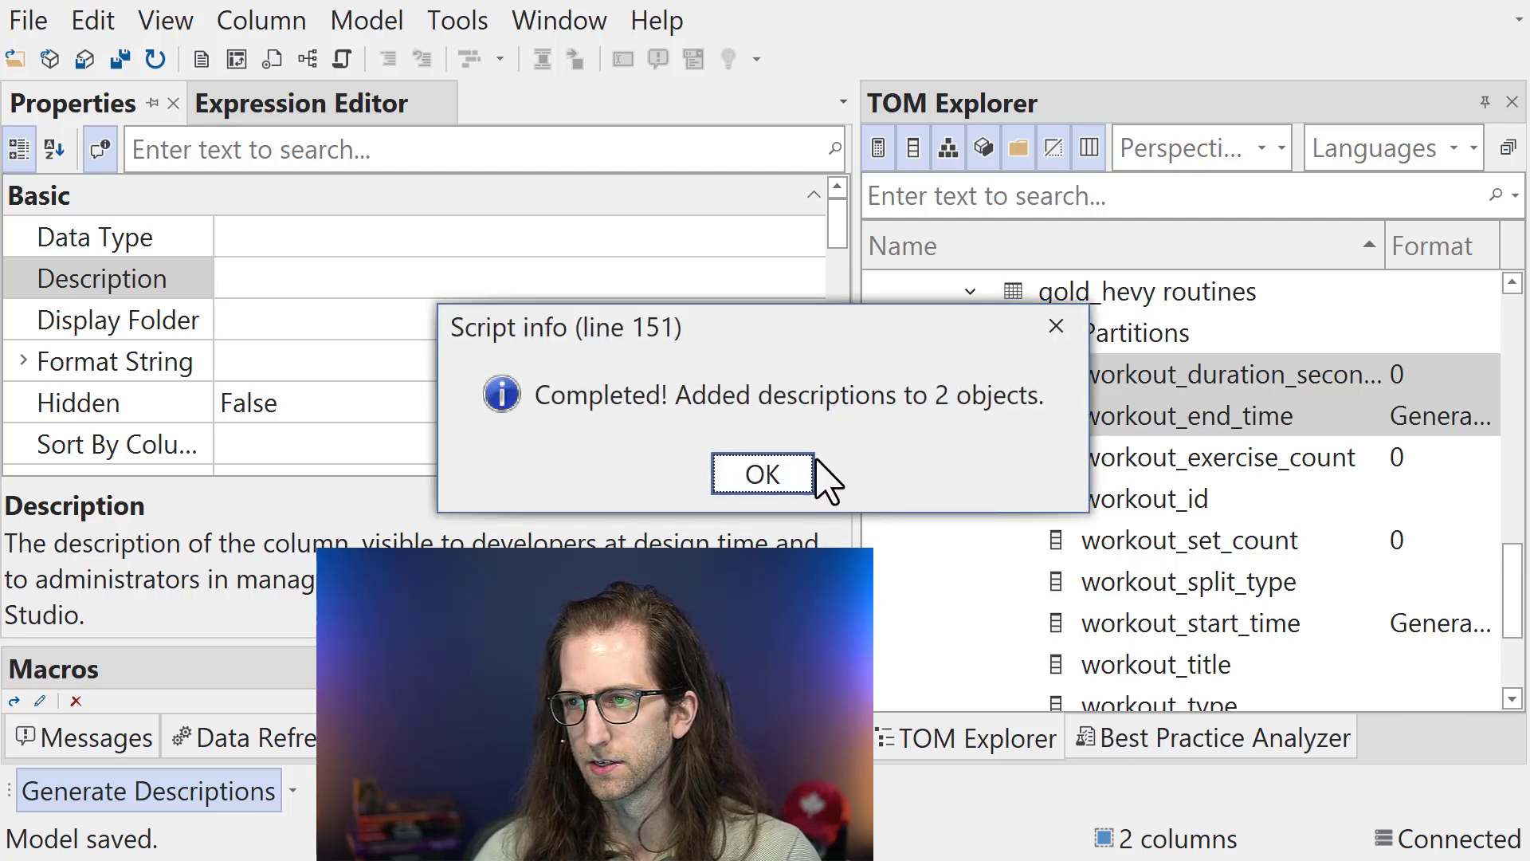
click(812, 461)
Step: Review workout_duration_seconds' generated description, 'Total time spent completing the entire workout…'
click(1153, 382)
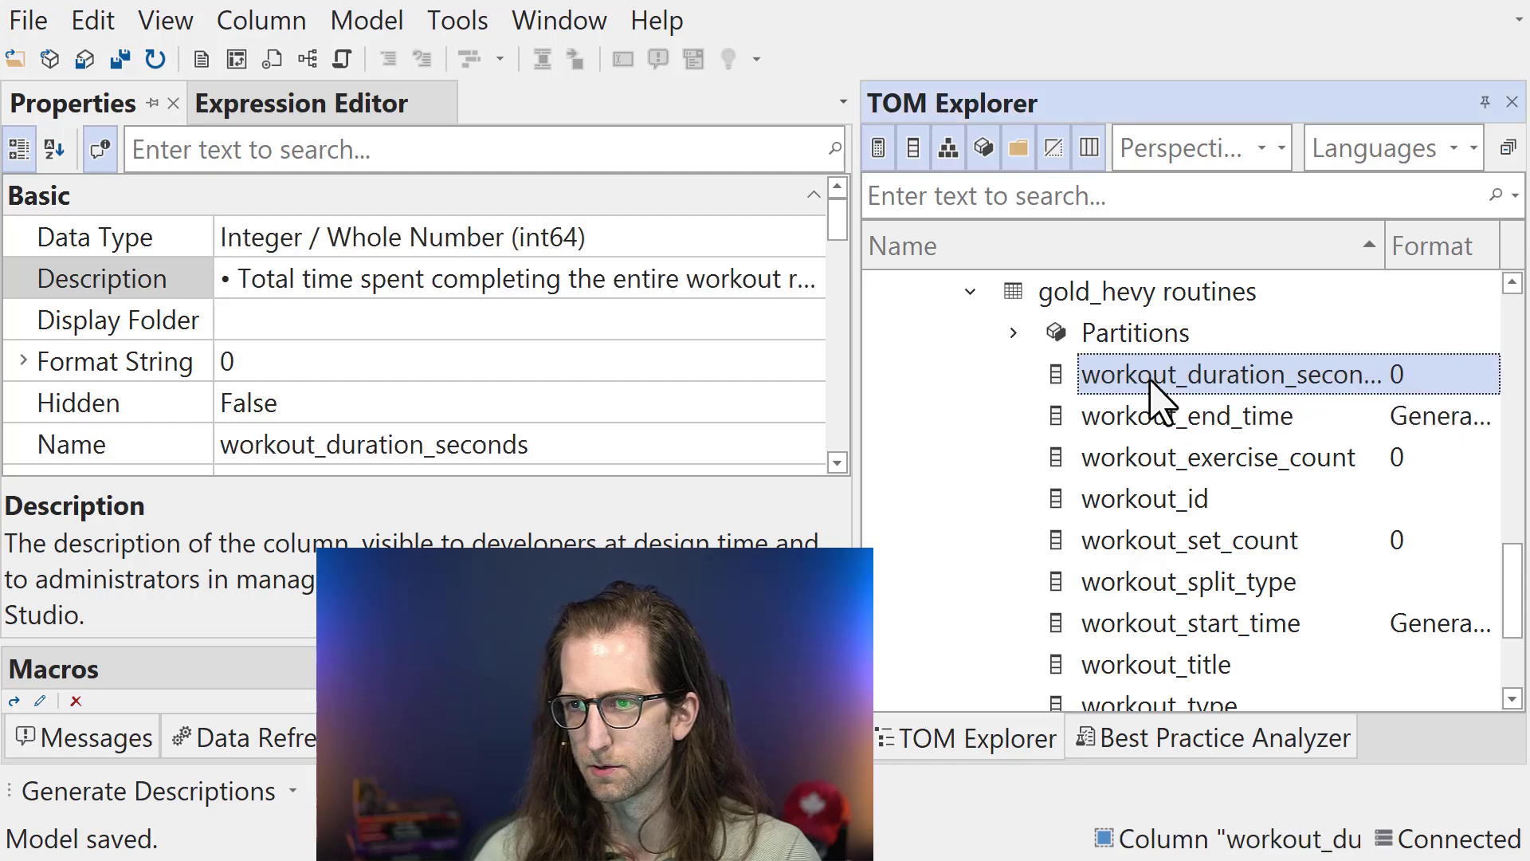
click(481, 279)
click(813, 279)
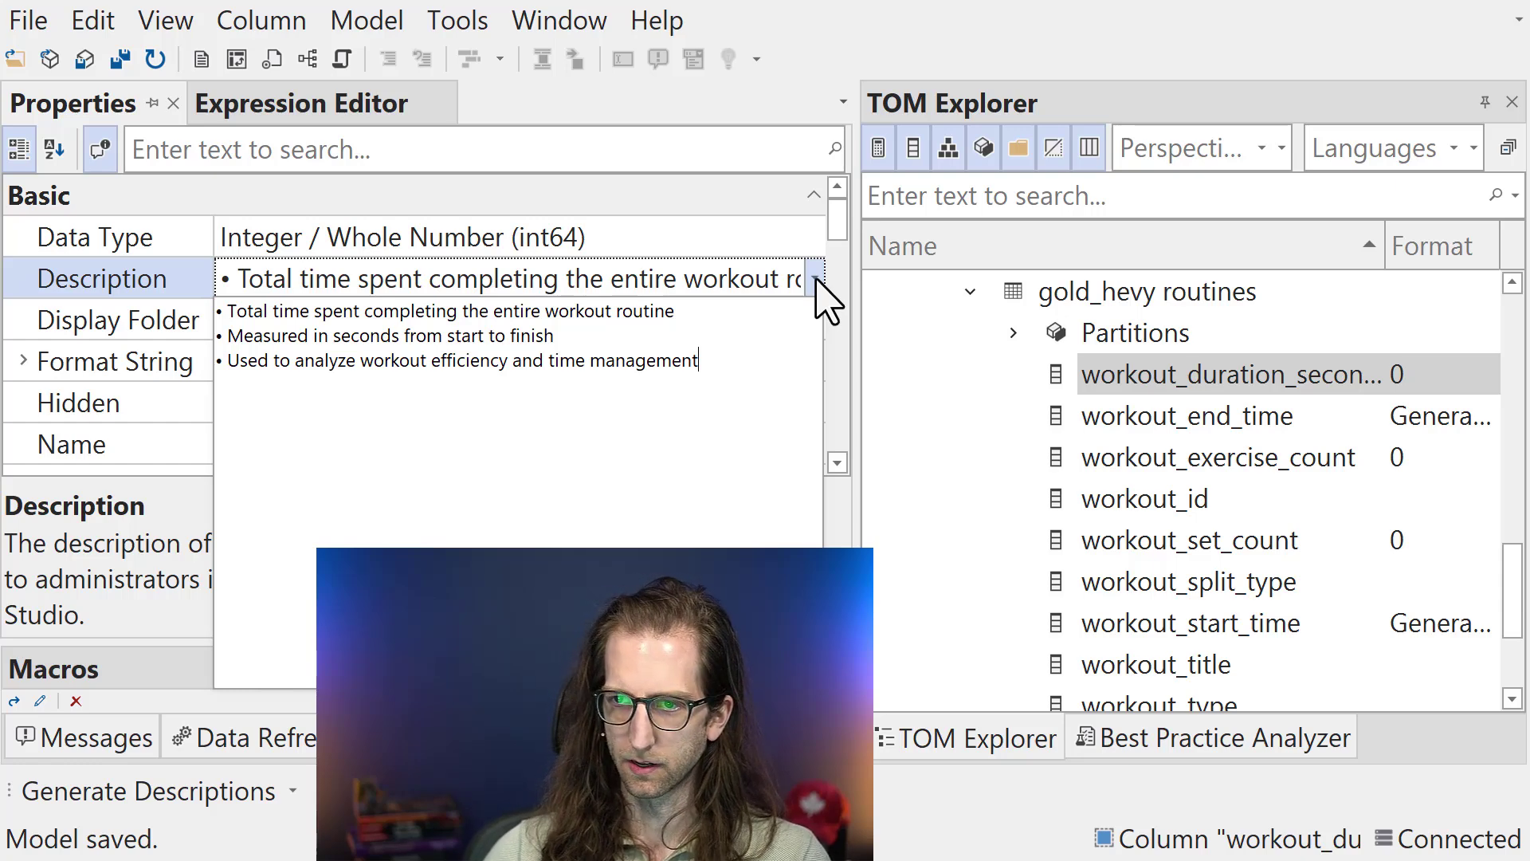
click(817, 280)
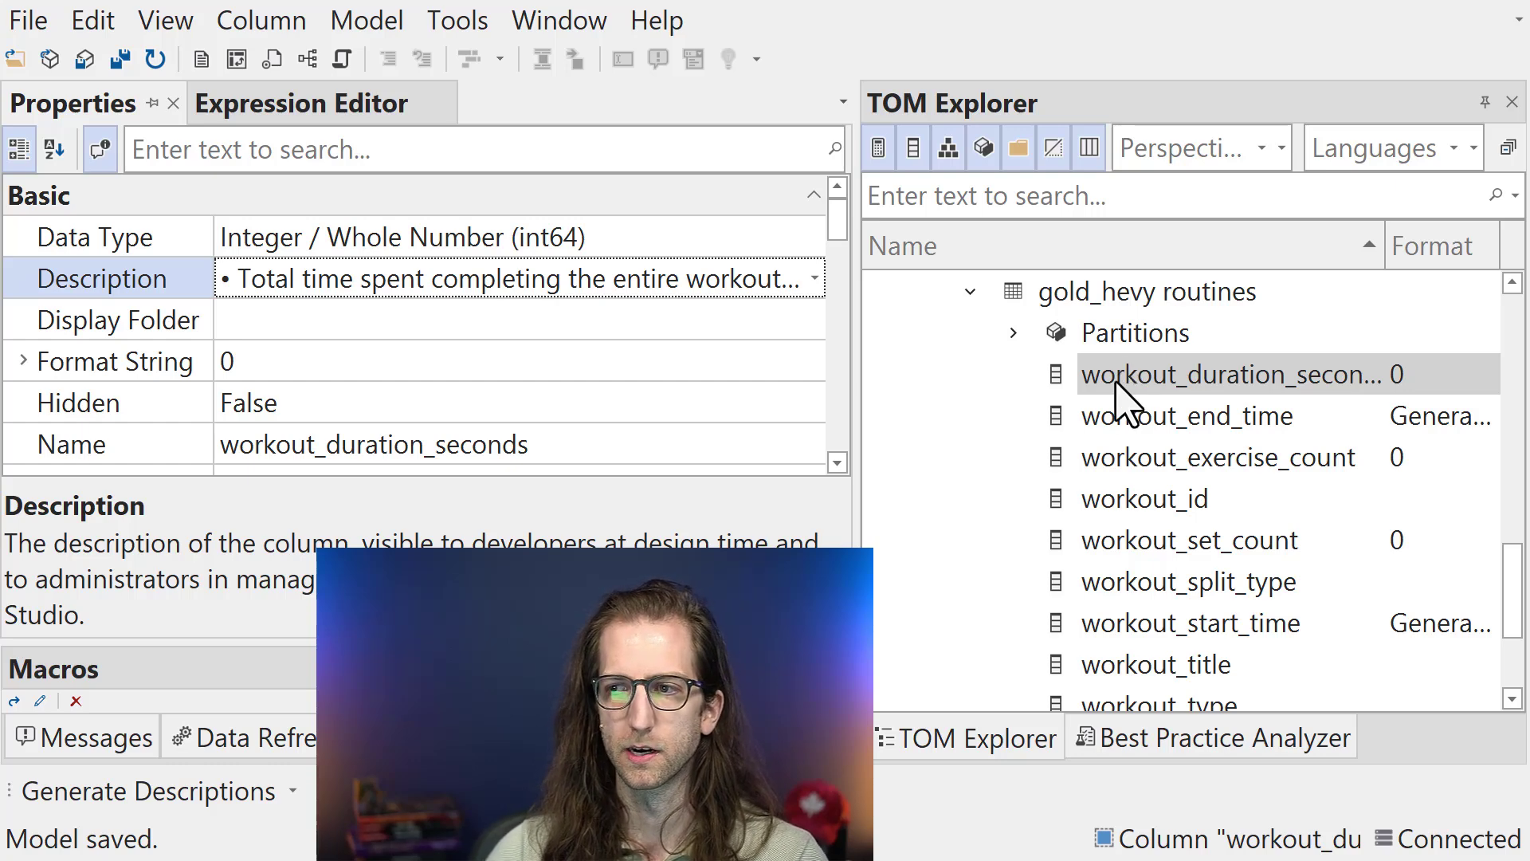
Step: Select the three columns from workout_exercise_count through workout_set_count
click(1126, 475)
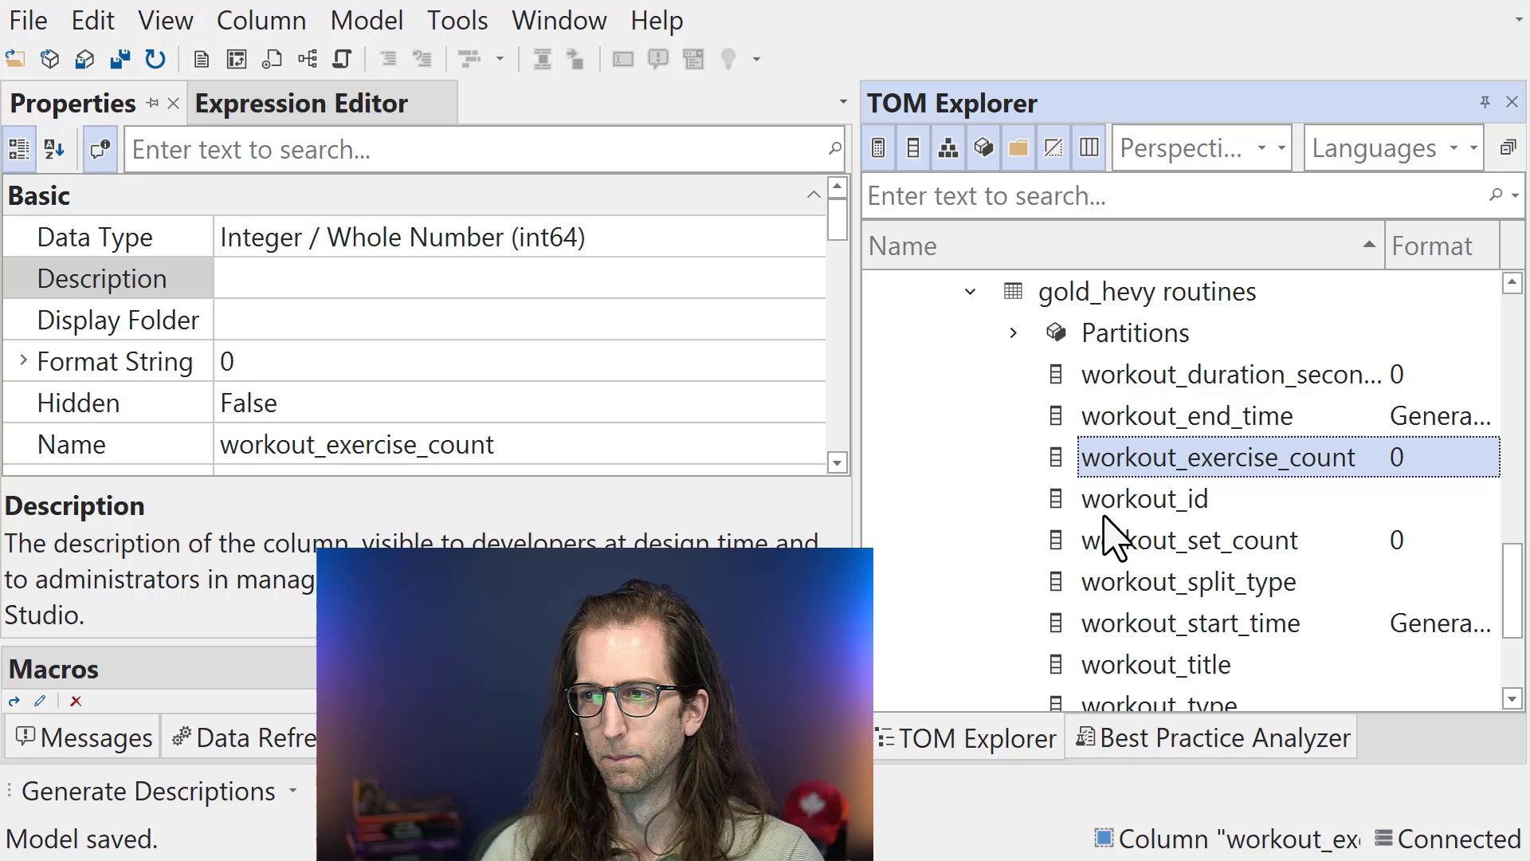
shift+click(1103, 545)
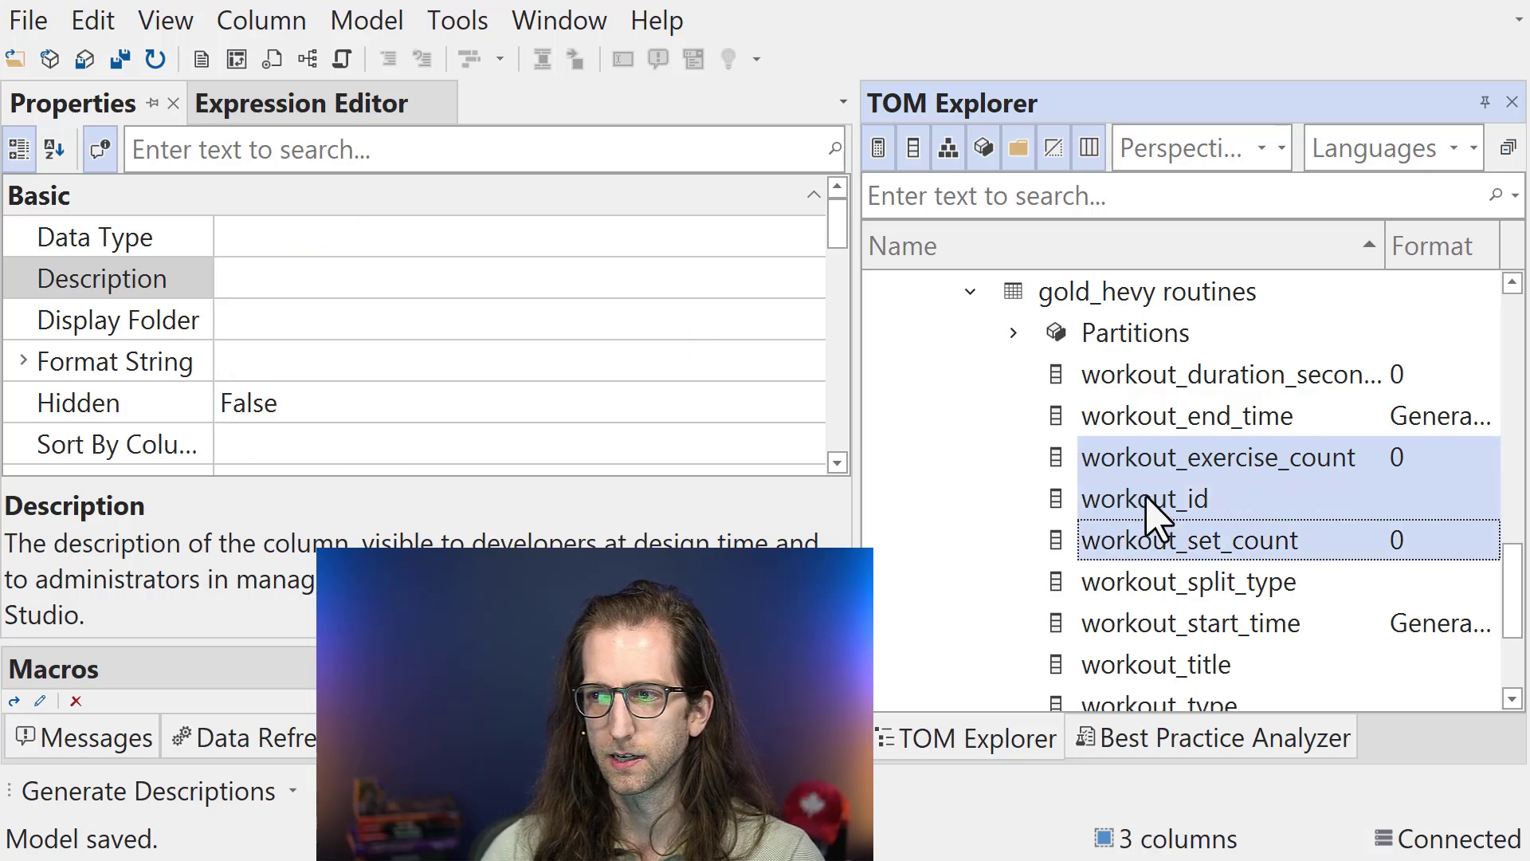
right_click(1086, 510)
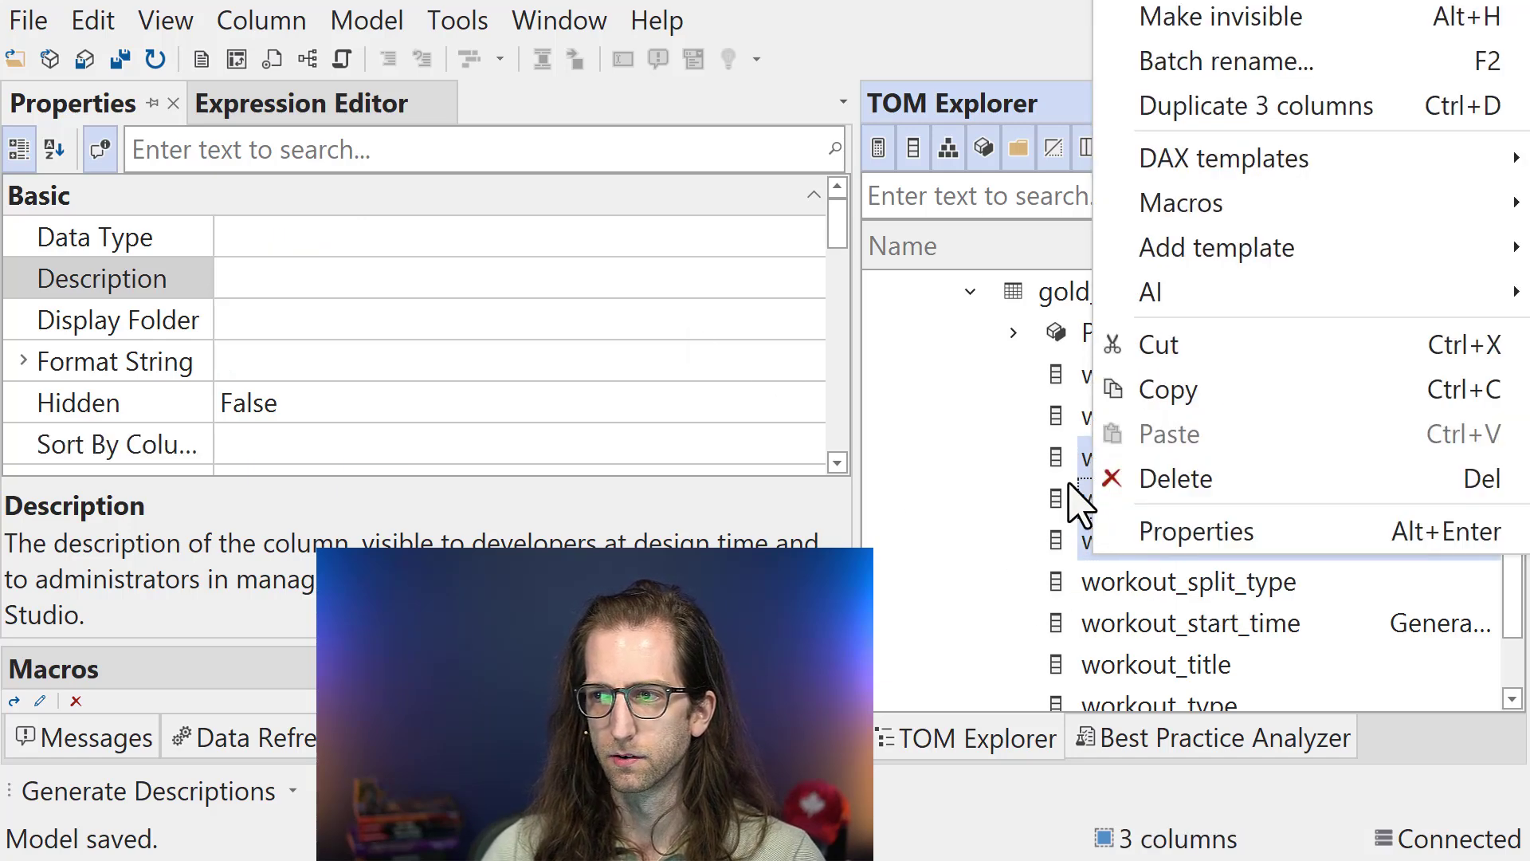
click(1059, 510)
click(1110, 536)
shift+click(1098, 458)
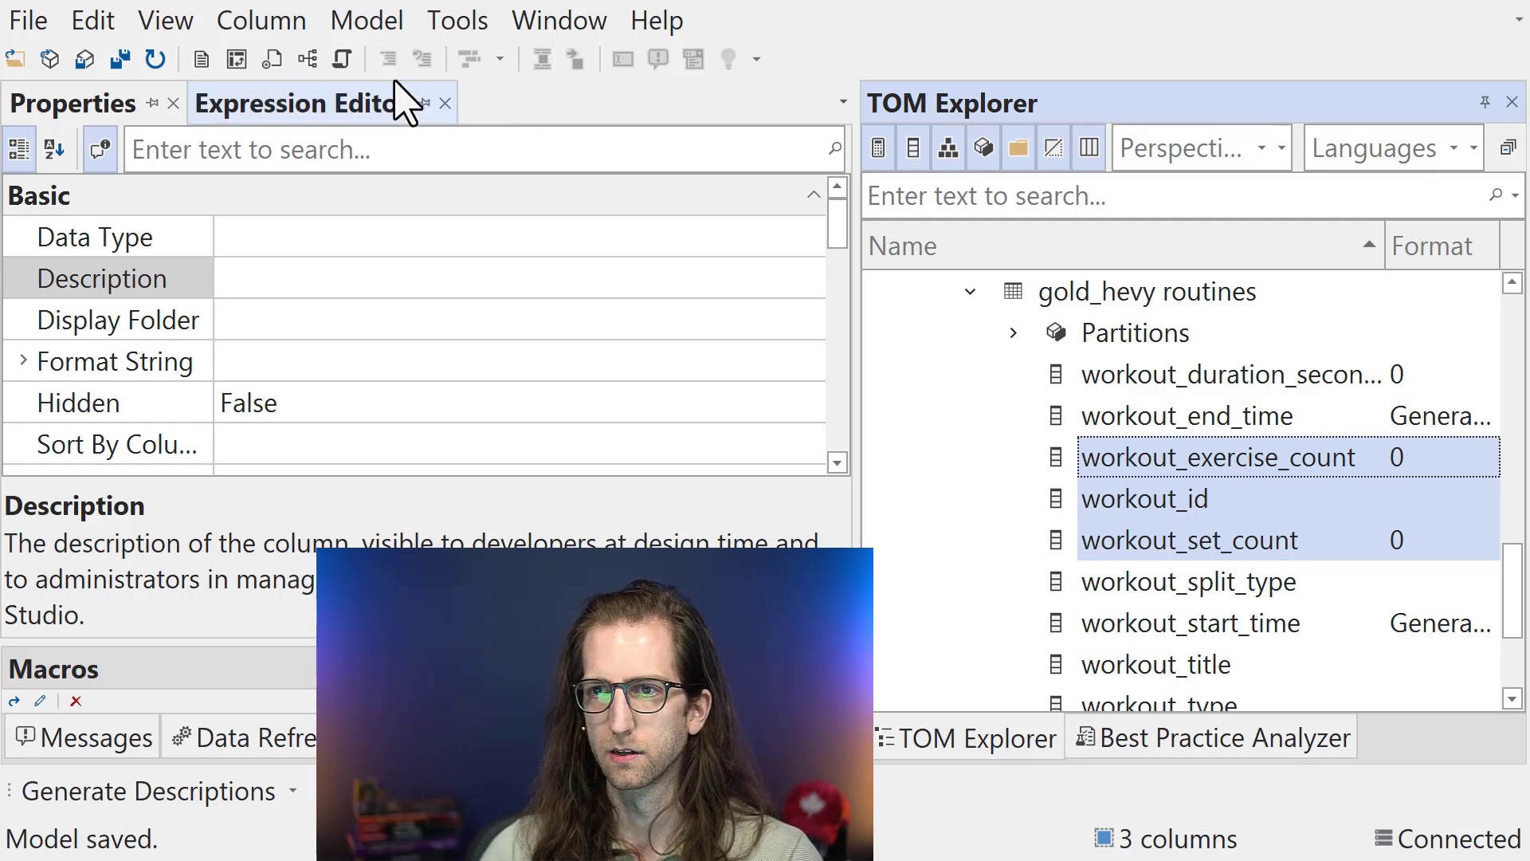
Step: In Preferences > Keyboard, replace Macros.Macro_70's shortcut with a new key combination
click(455, 24)
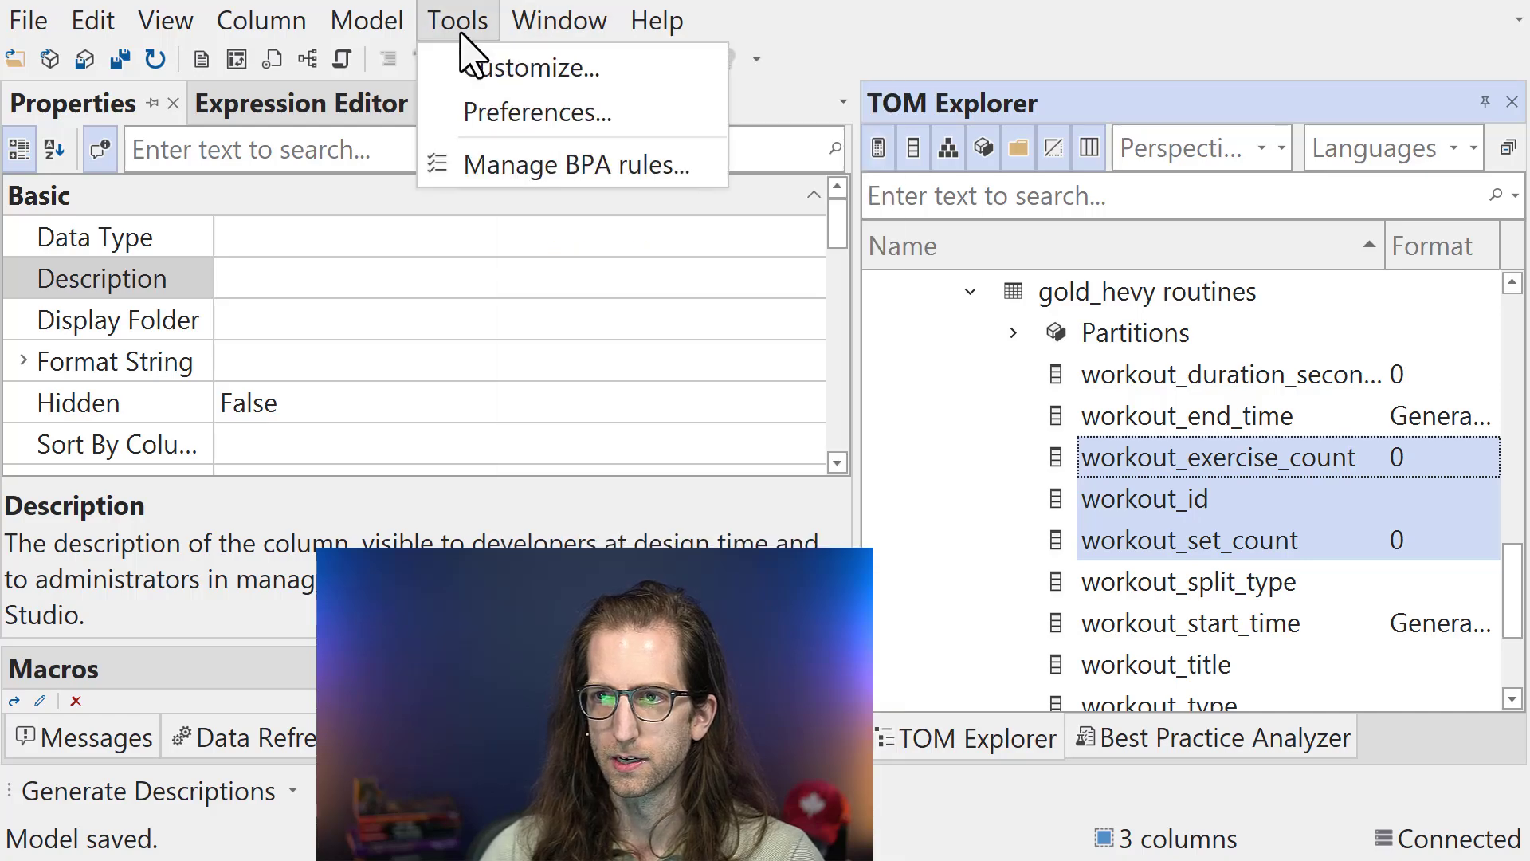
click(478, 114)
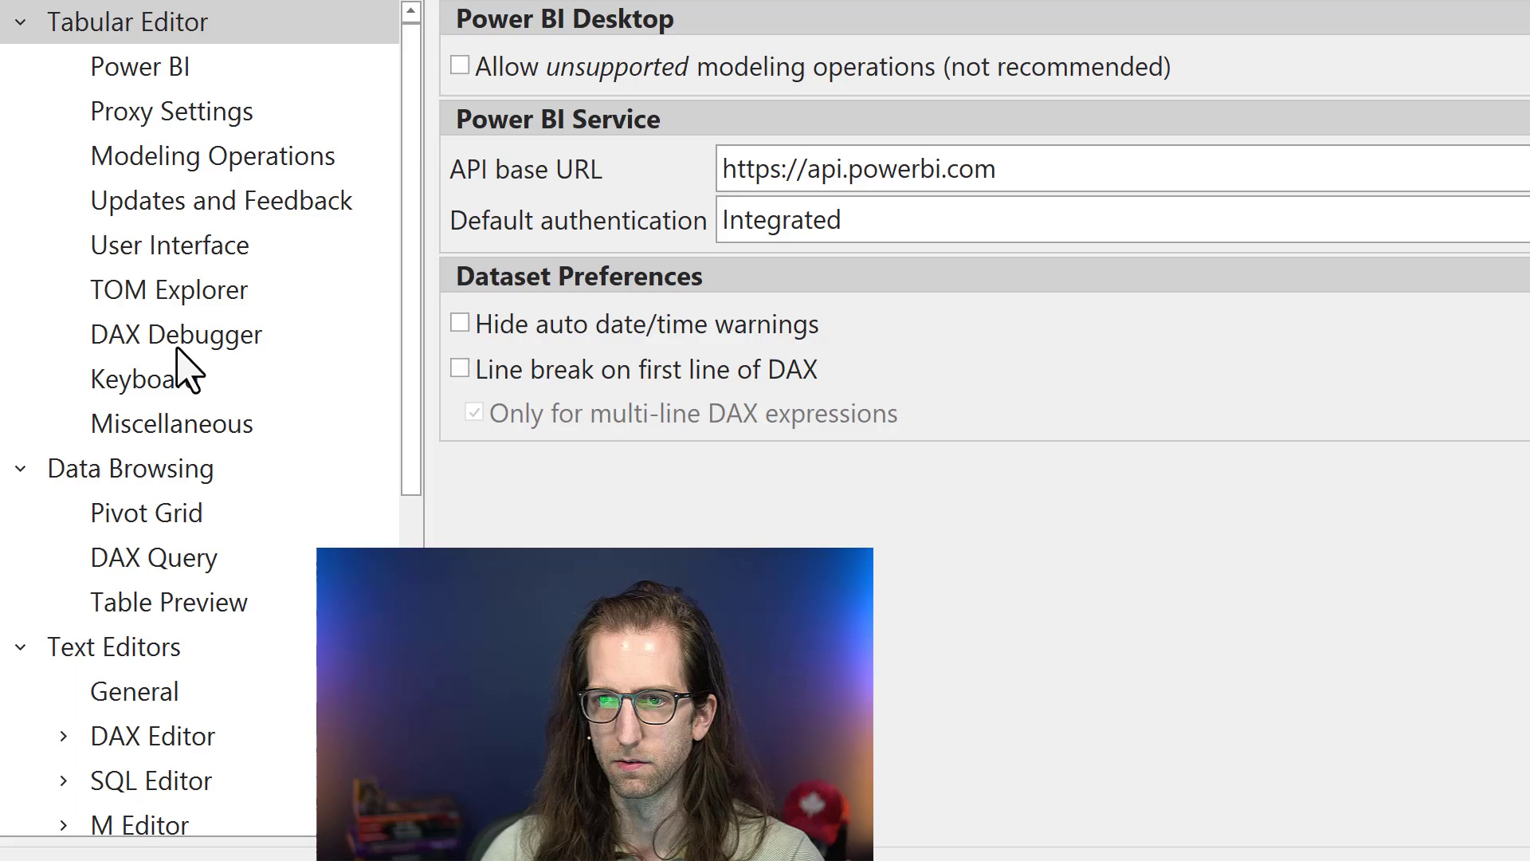
click(195, 375)
scroll(637, 343, down, 5)
scroll(629, 338, down, 20)
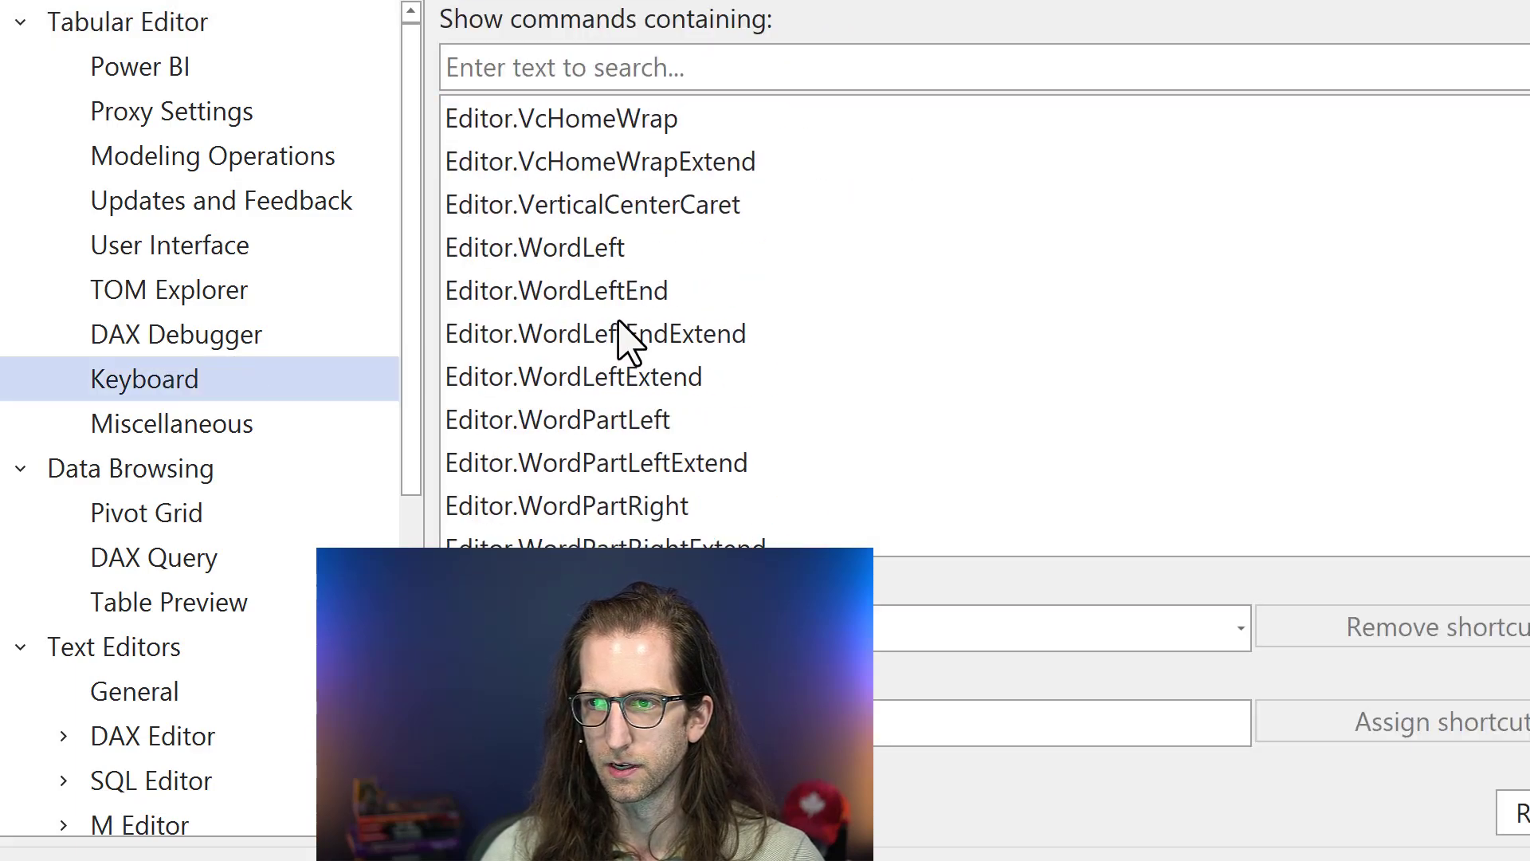
scroll(620, 327, up, 3)
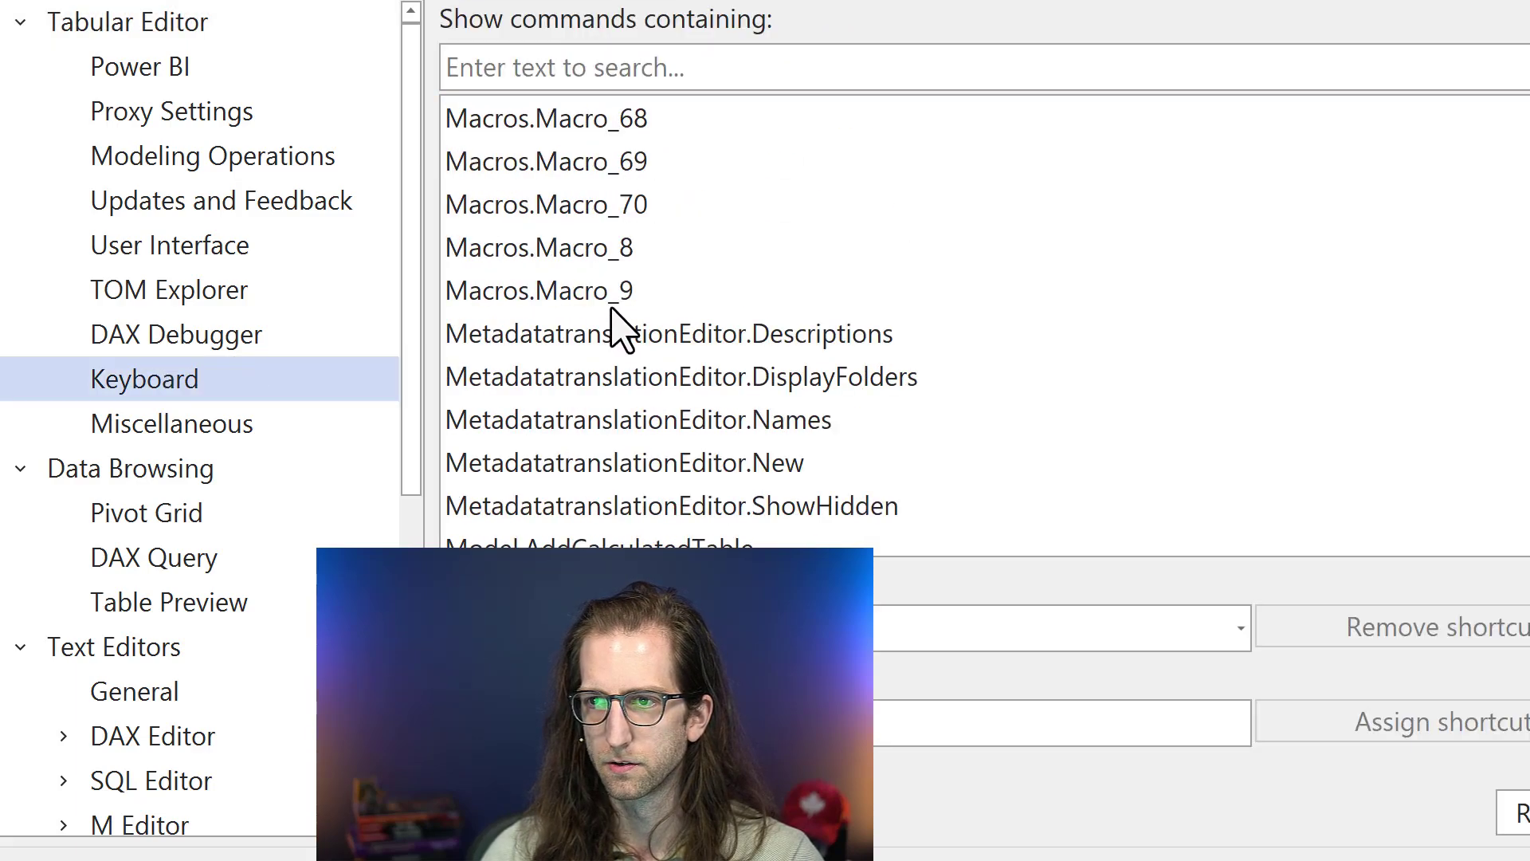
click(597, 211)
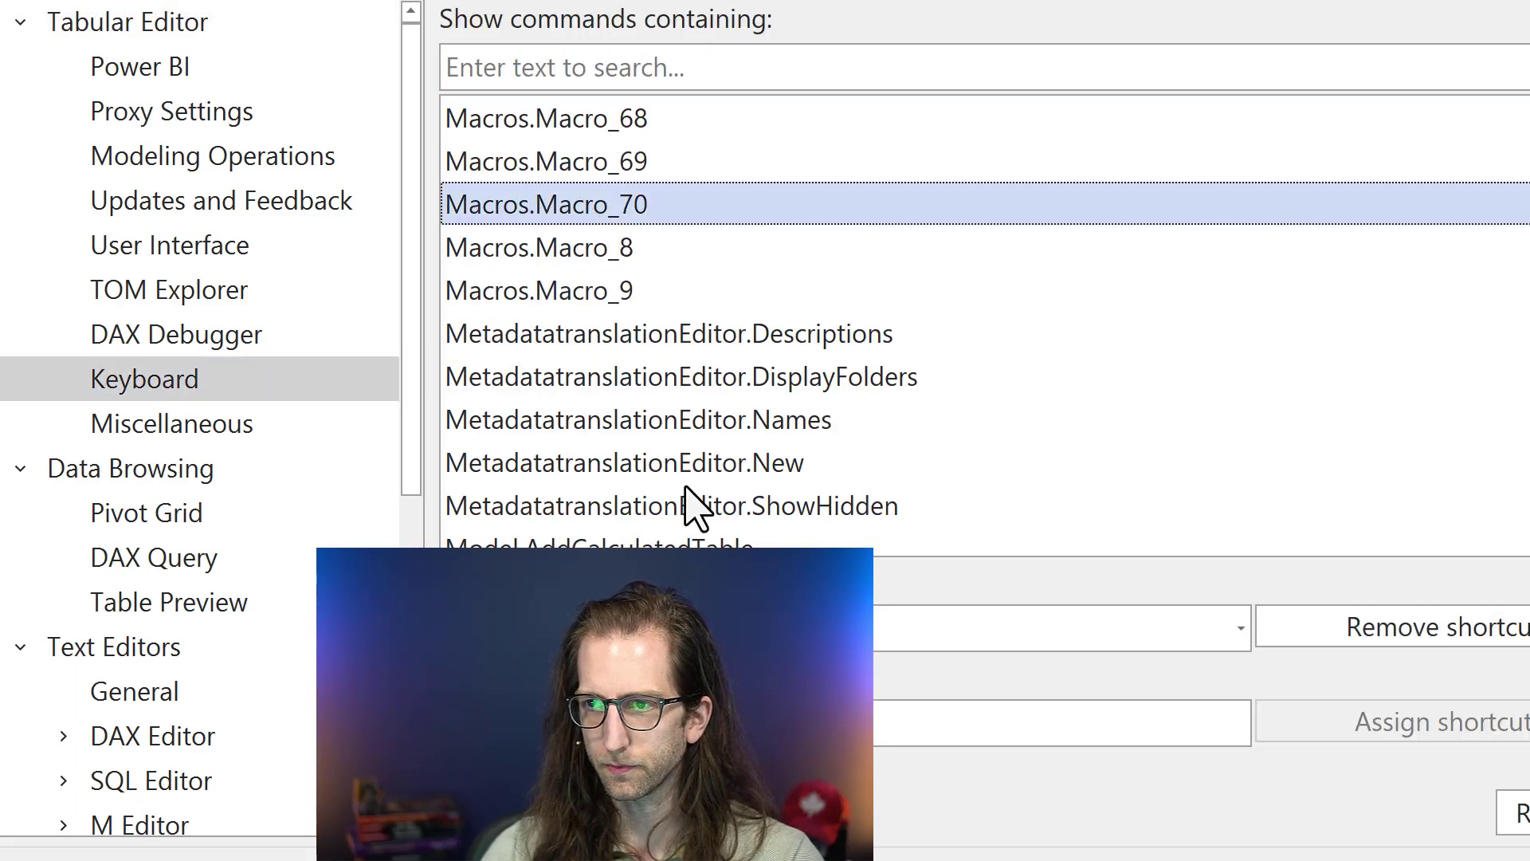
click(1307, 635)
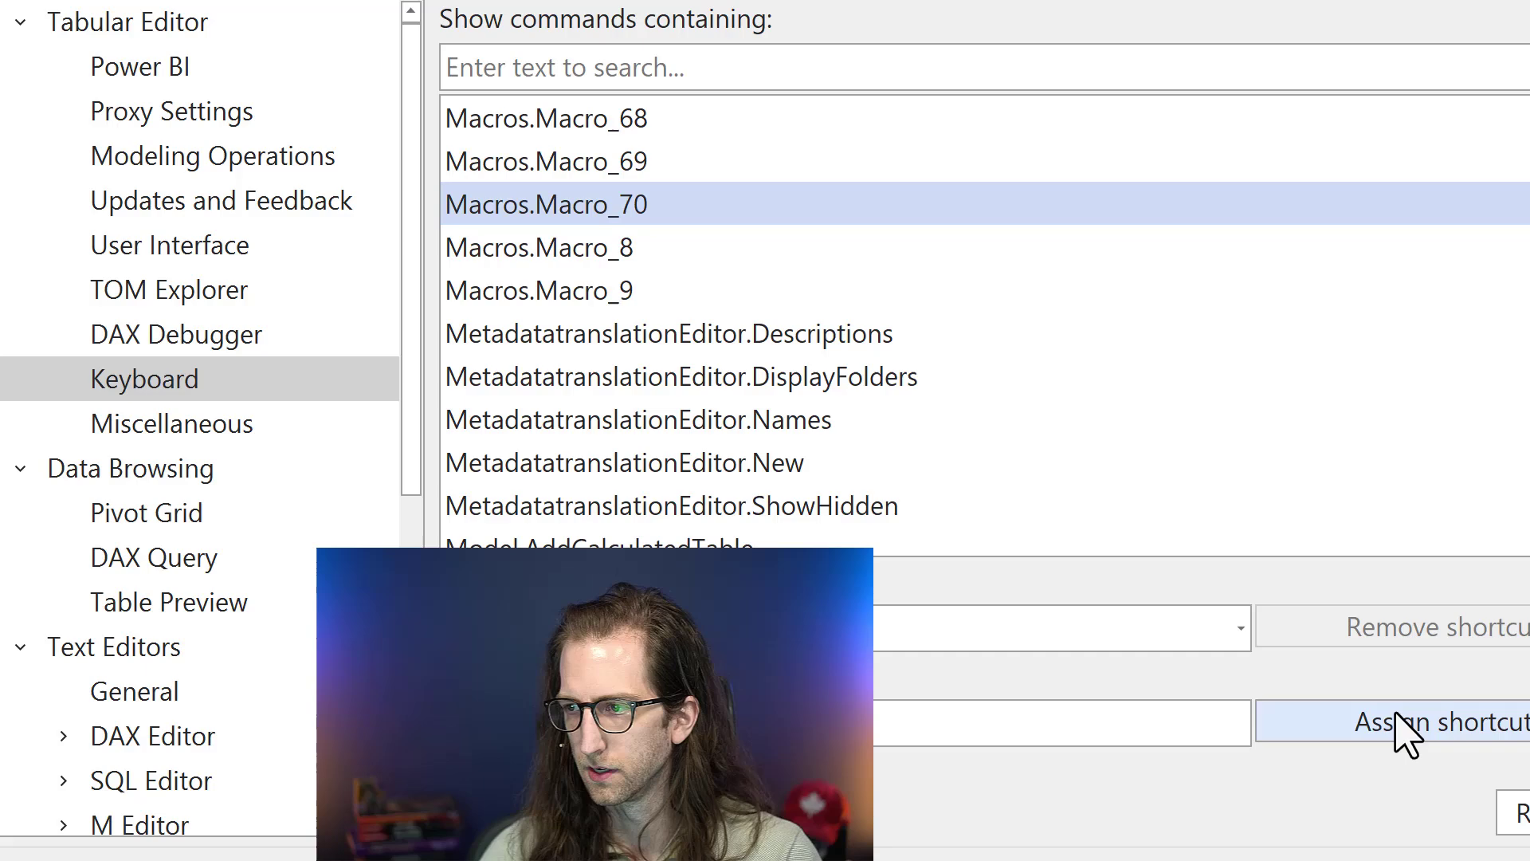
click(1400, 728)
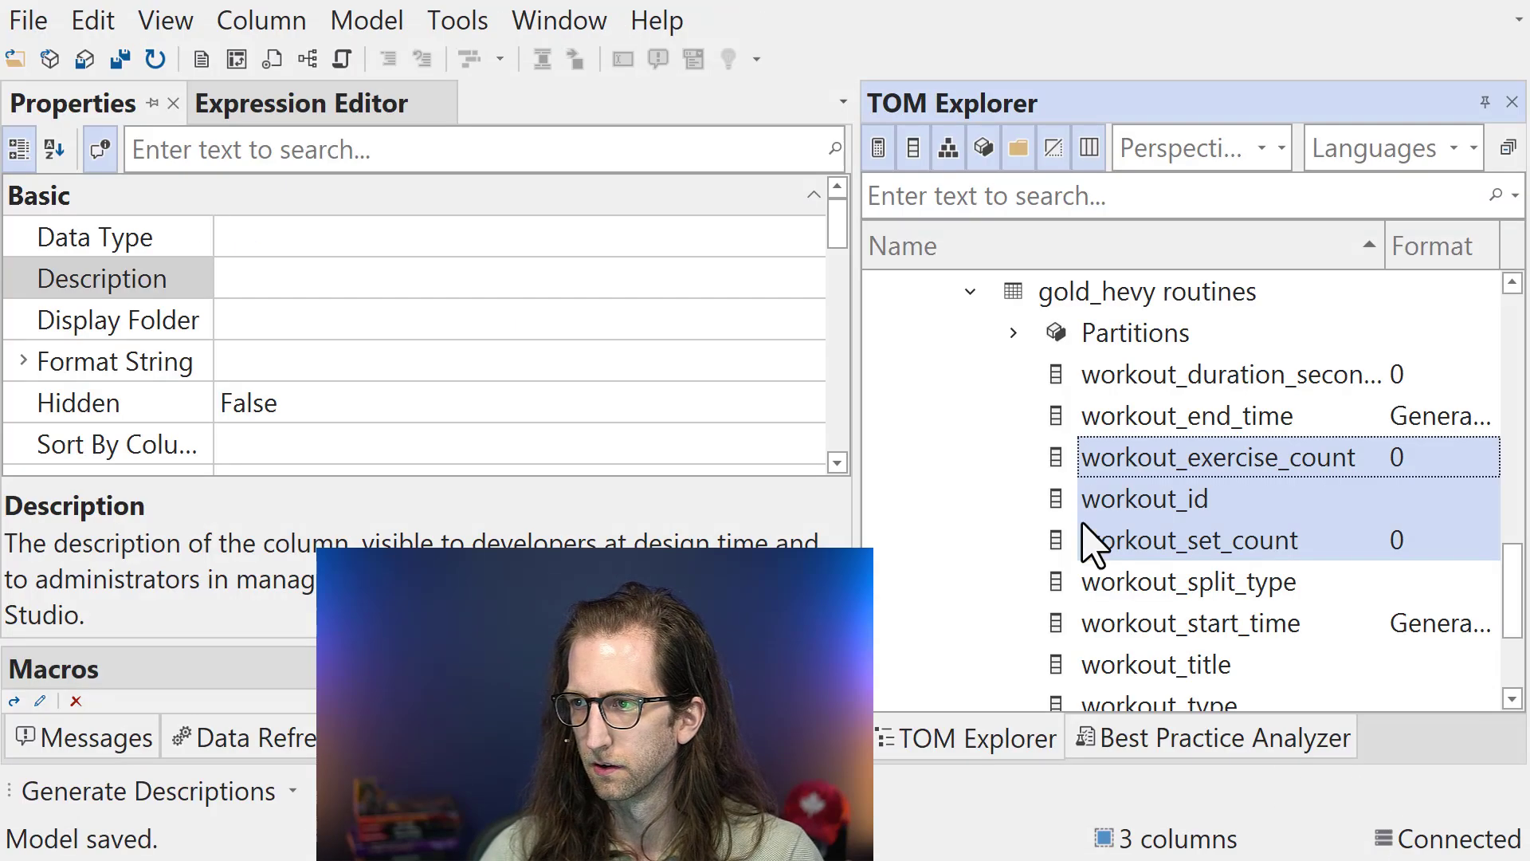
Step: Generate descriptions for workout_split_type and workout_start_time with the Ctrl+Shift+D macro shortcut
scroll(1132, 510, down, 1)
click(1131, 469)
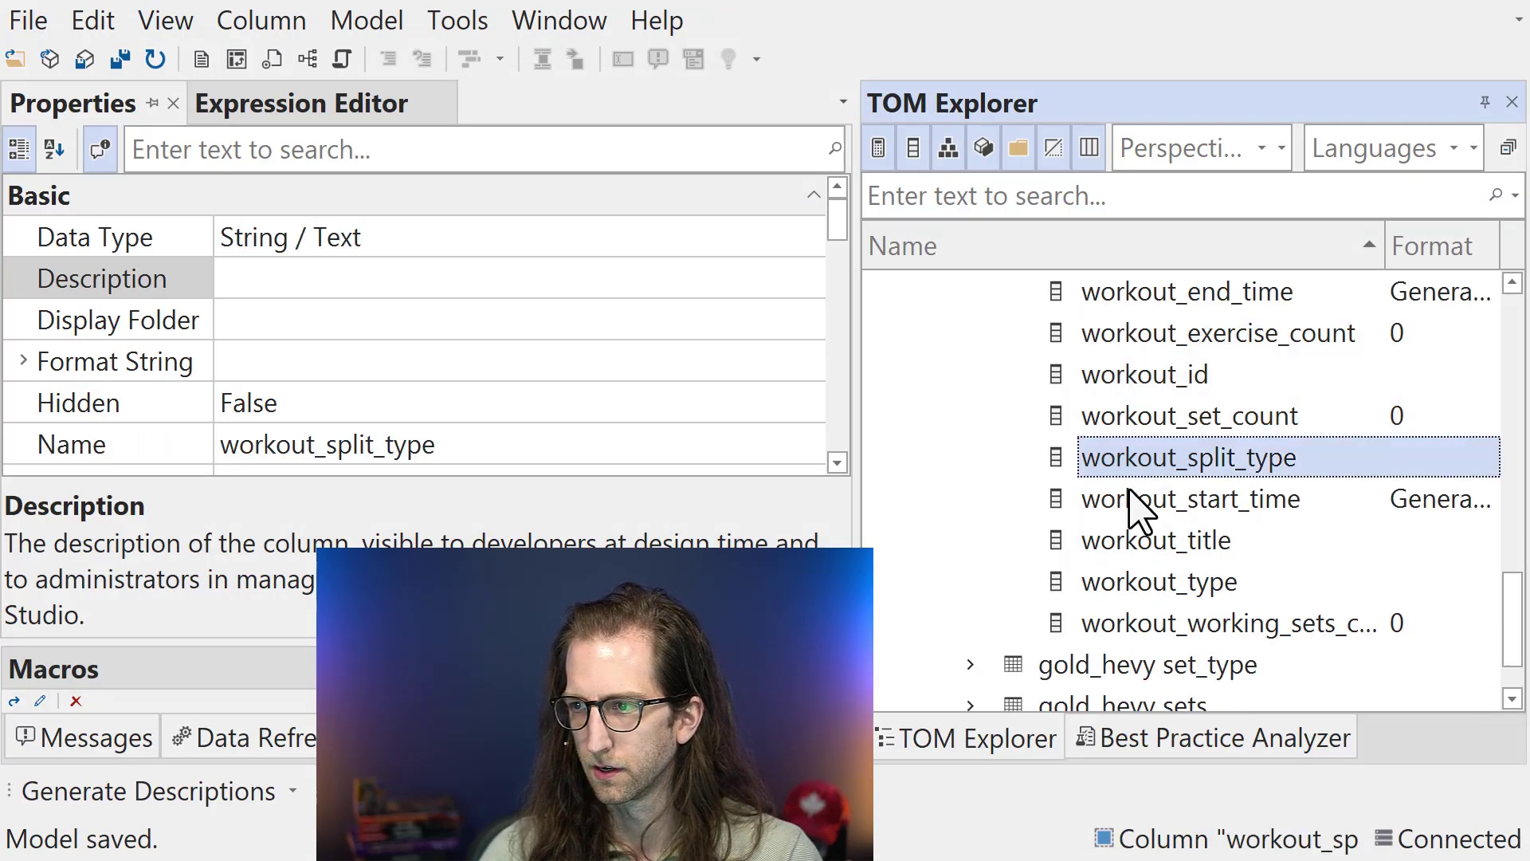
shift+click(1133, 499)
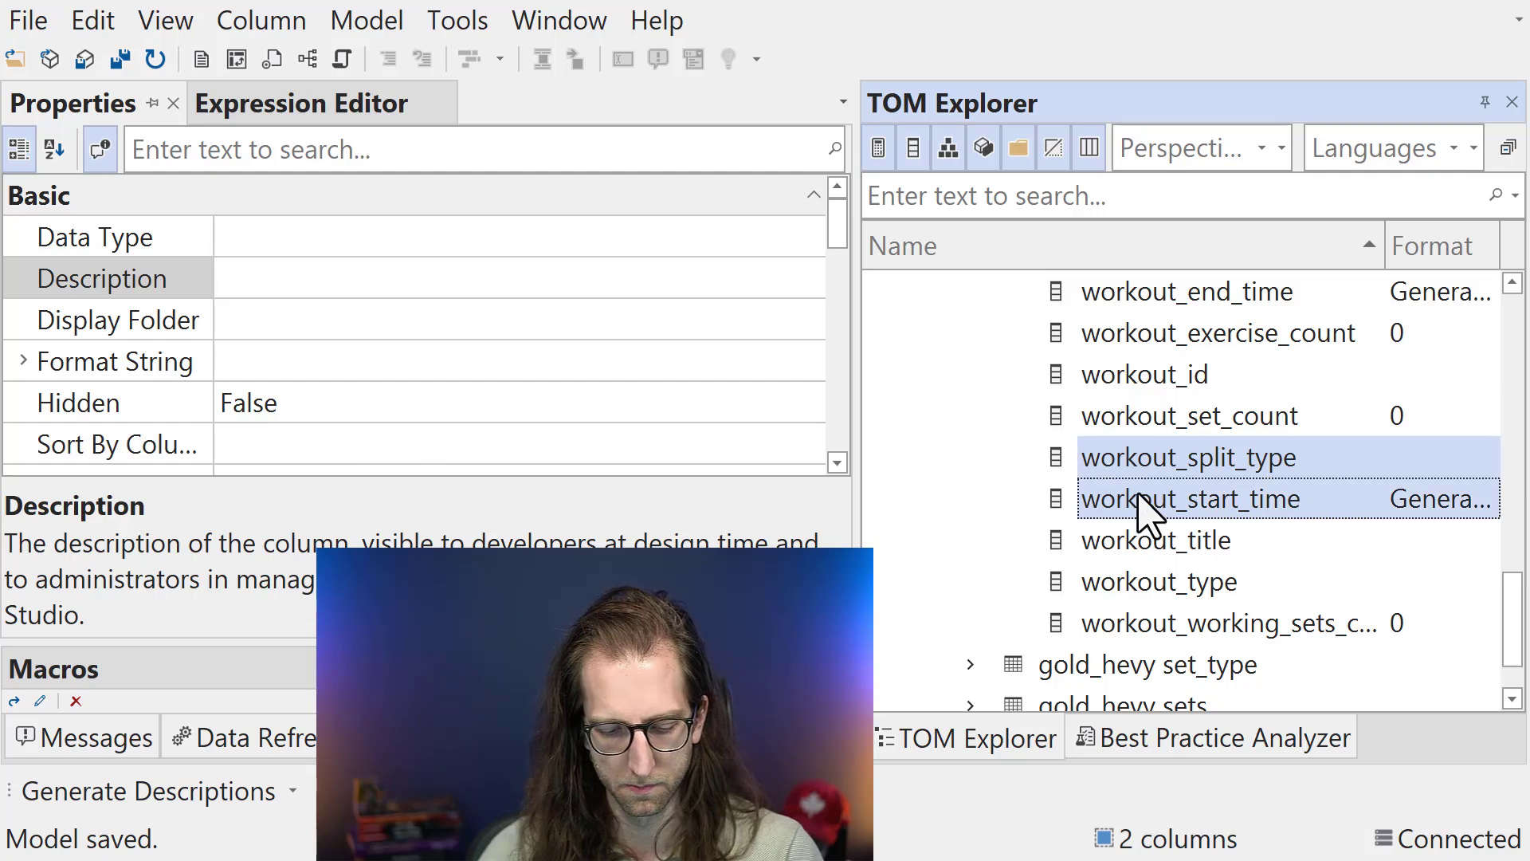
key(ctrl+shift+d)
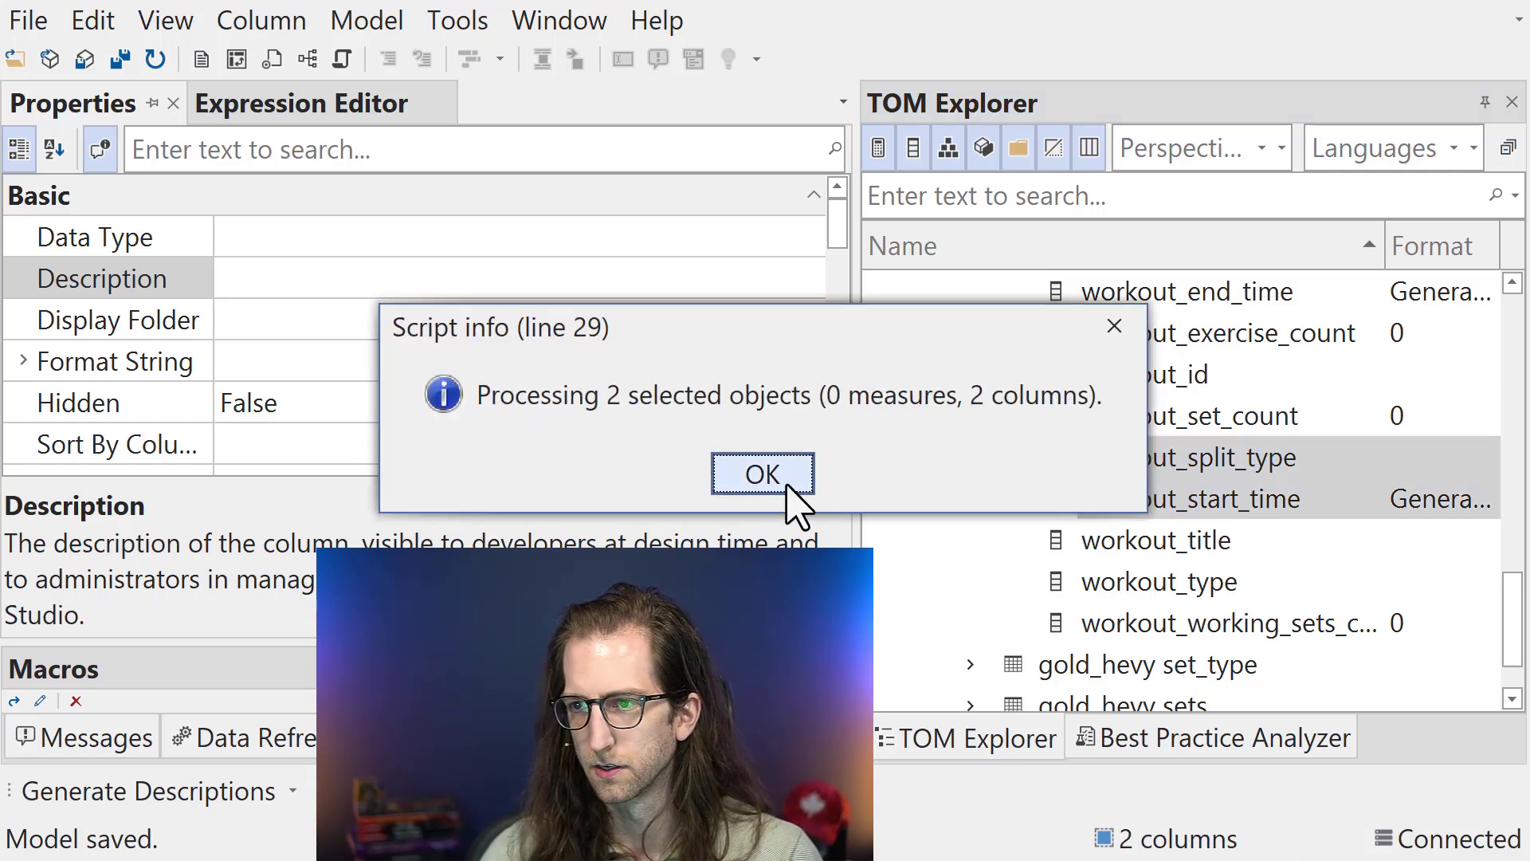
click(785, 483)
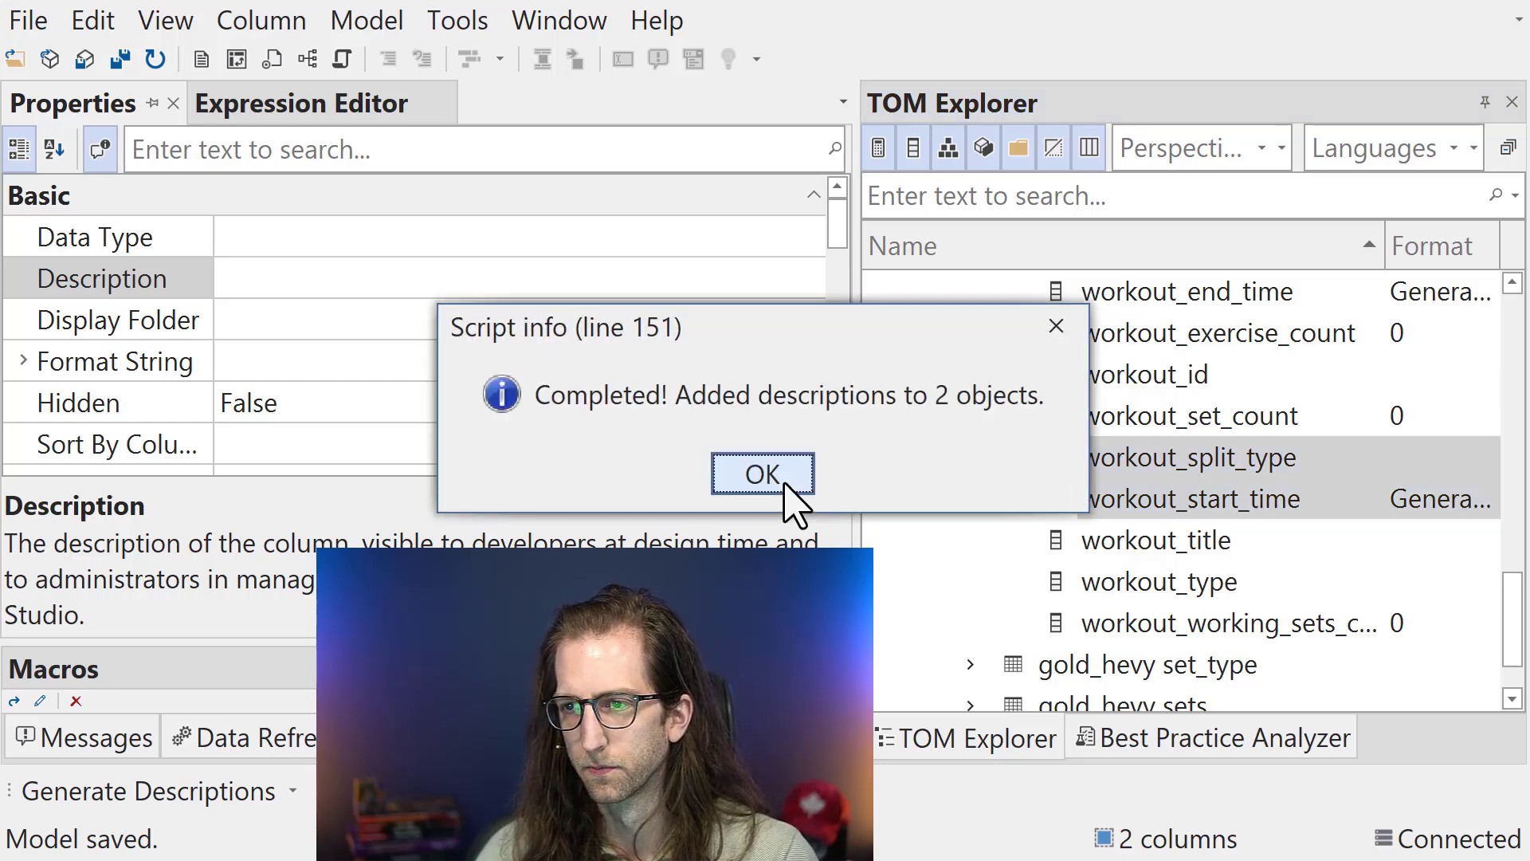
click(765, 479)
Step: Review workout_split_type's three-bullet description in the expanded Description editor
click(1202, 468)
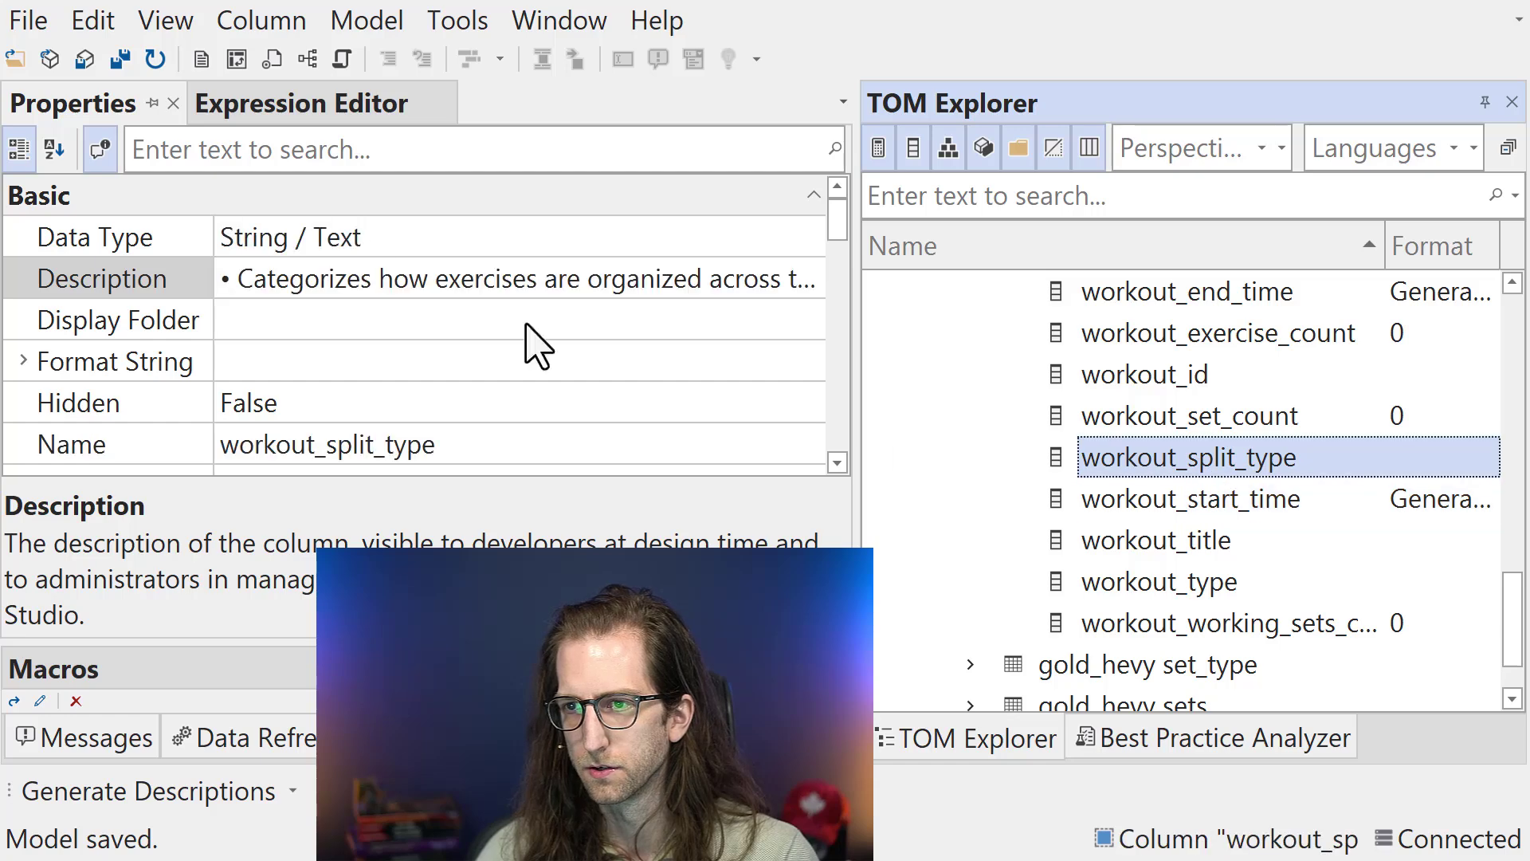
click(381, 279)
click(814, 278)
key(ctrl+End)
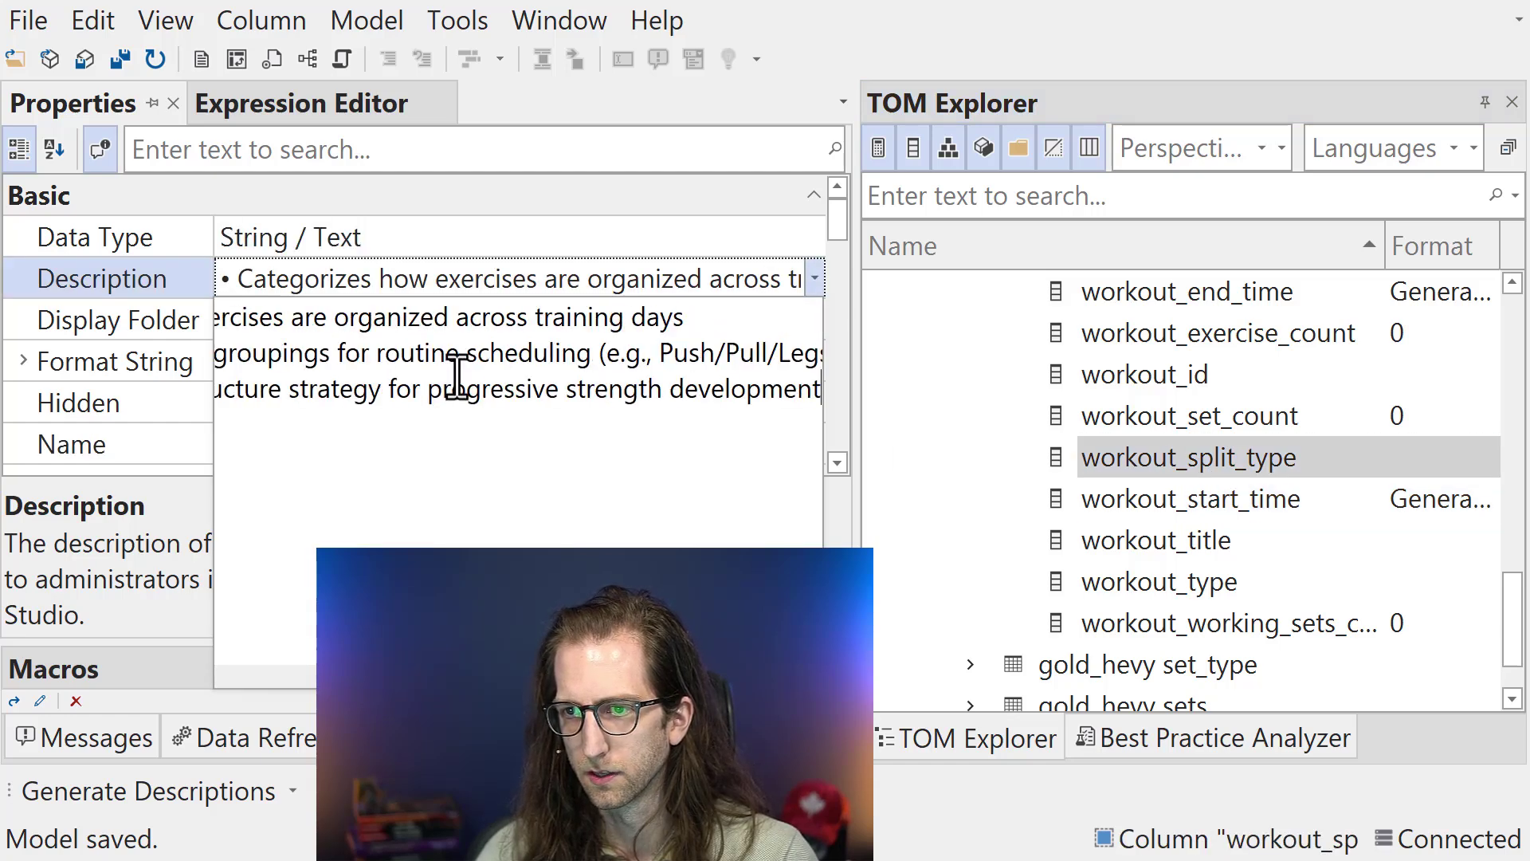
scroll(454, 371, down, 2)
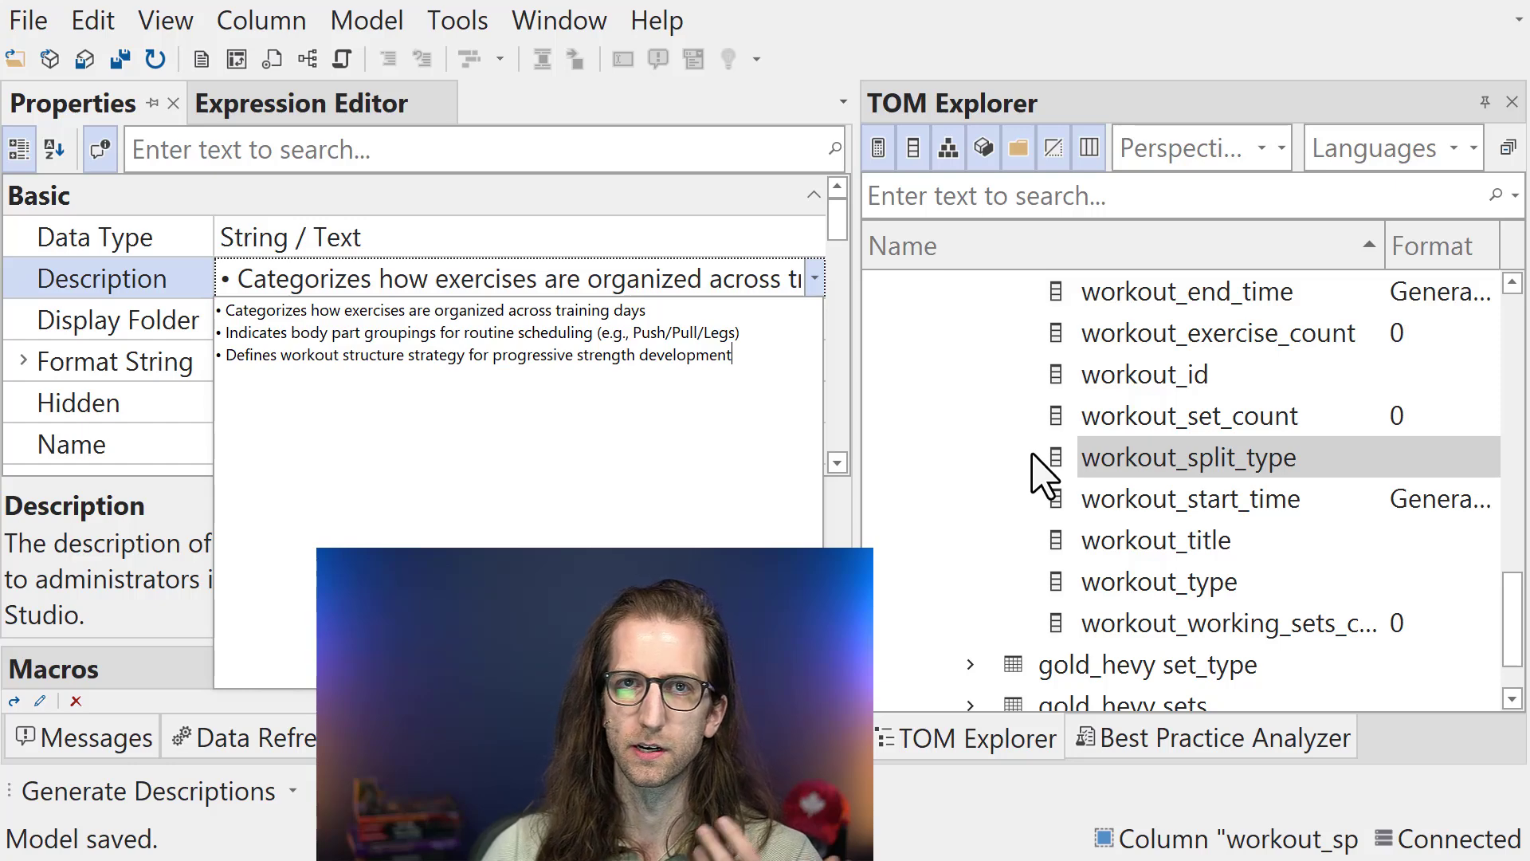
Step: Commit workout_split_type's 'Categorizes how exercises are organized…' description by returning to TOM Explorer
click(1033, 455)
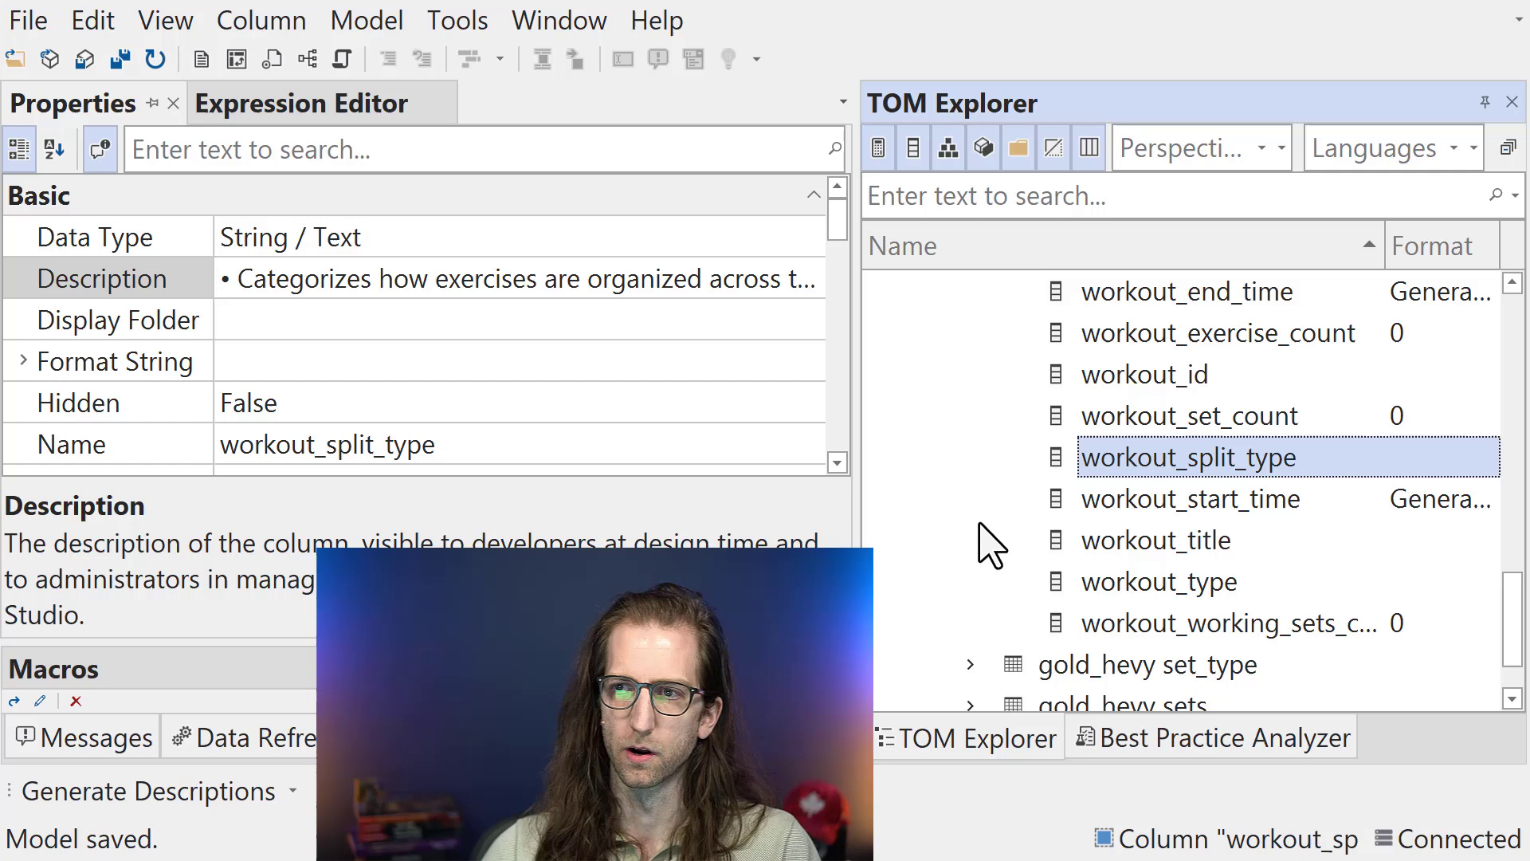
Step: Run the Ctrl+Shift+D macro on workout_title through working sets, then review workout_start_time's description
click(1103, 541)
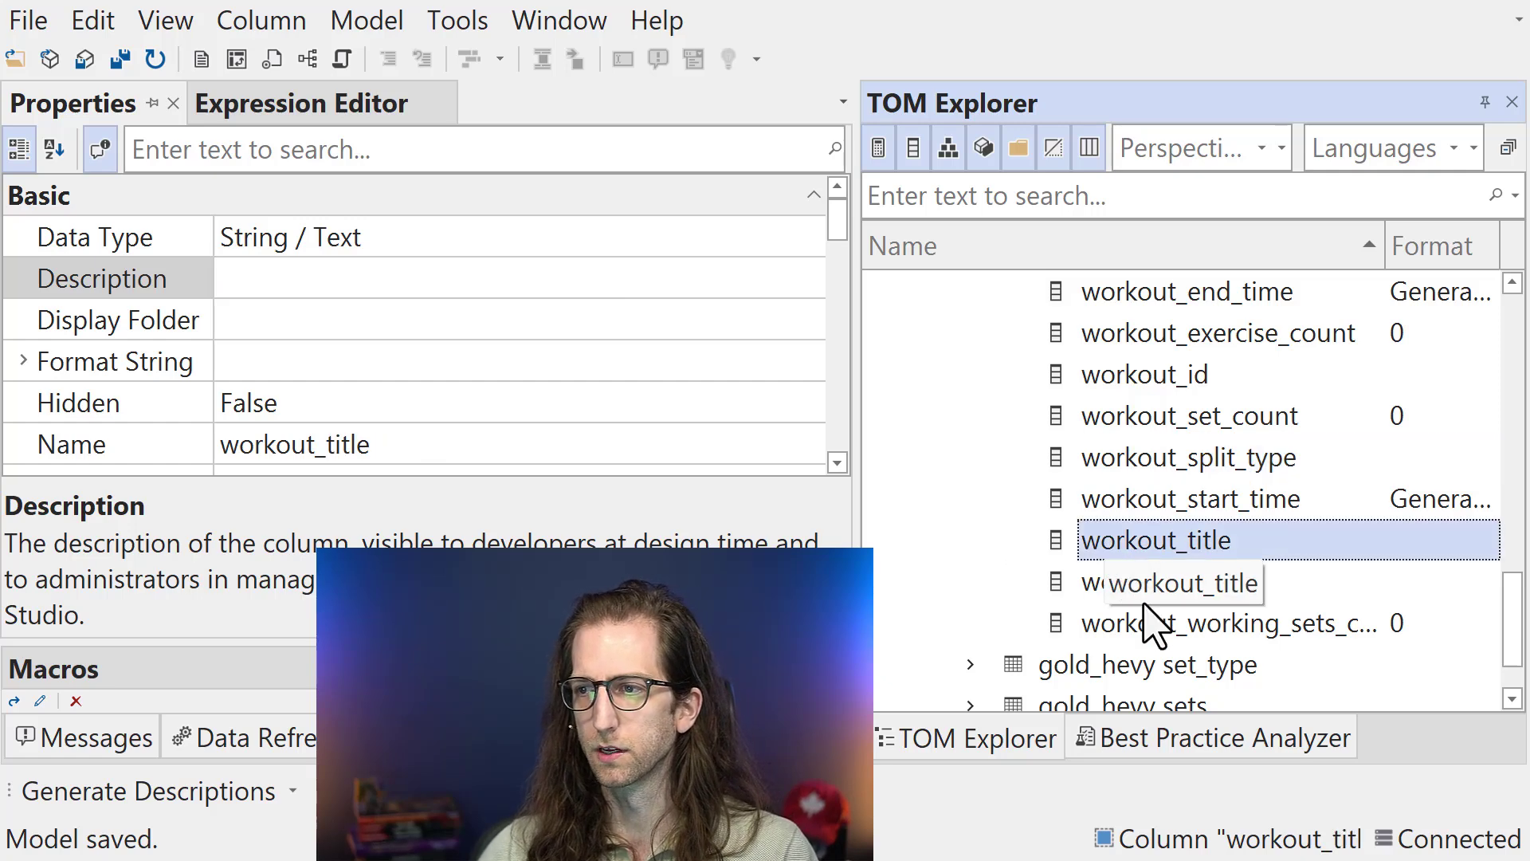
shift+click(1147, 634)
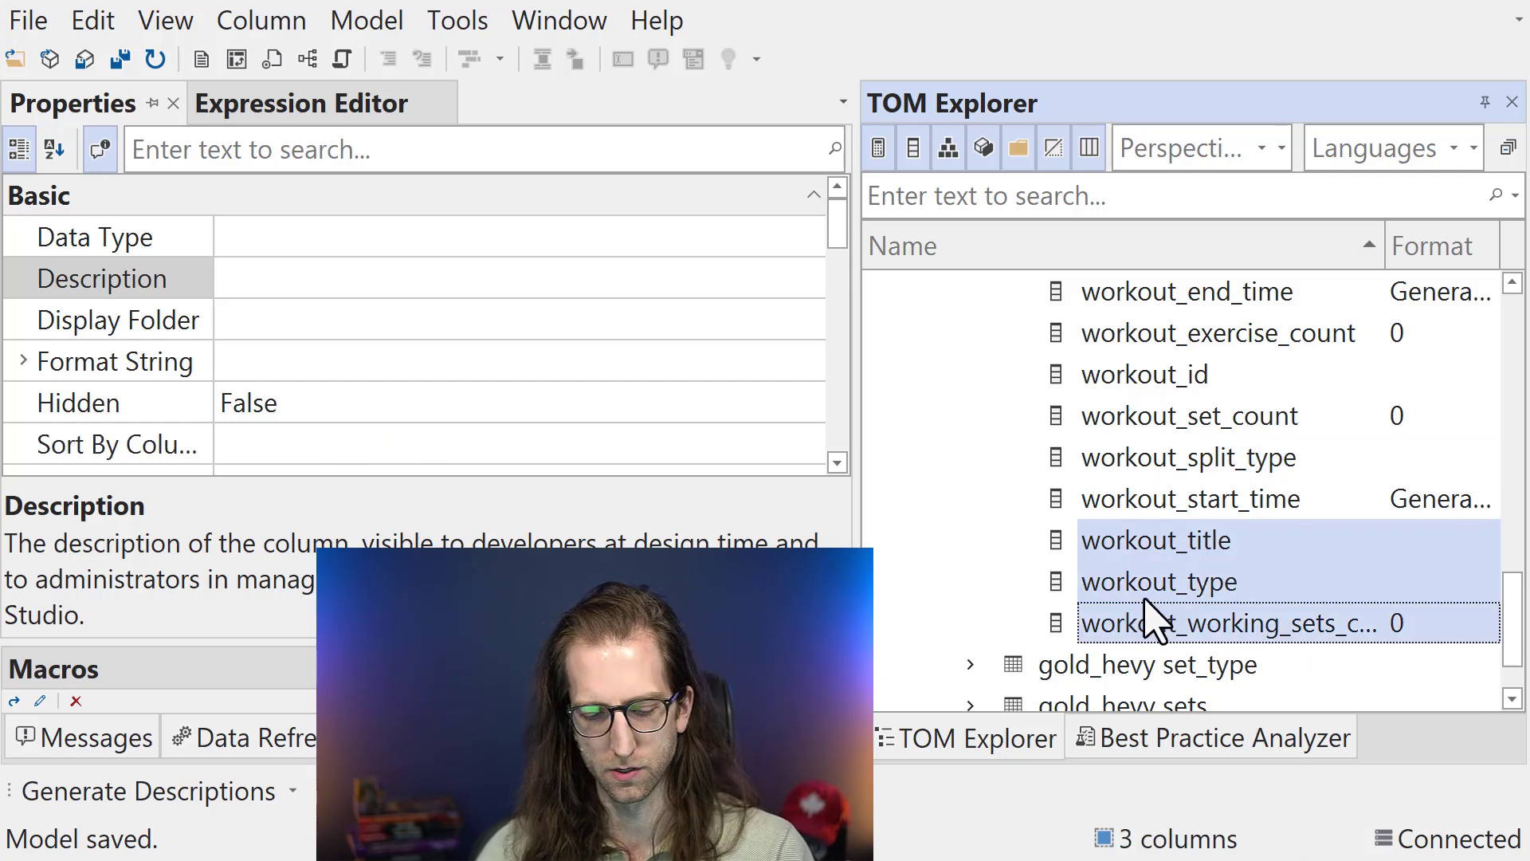
key(ctrl+shift+d)
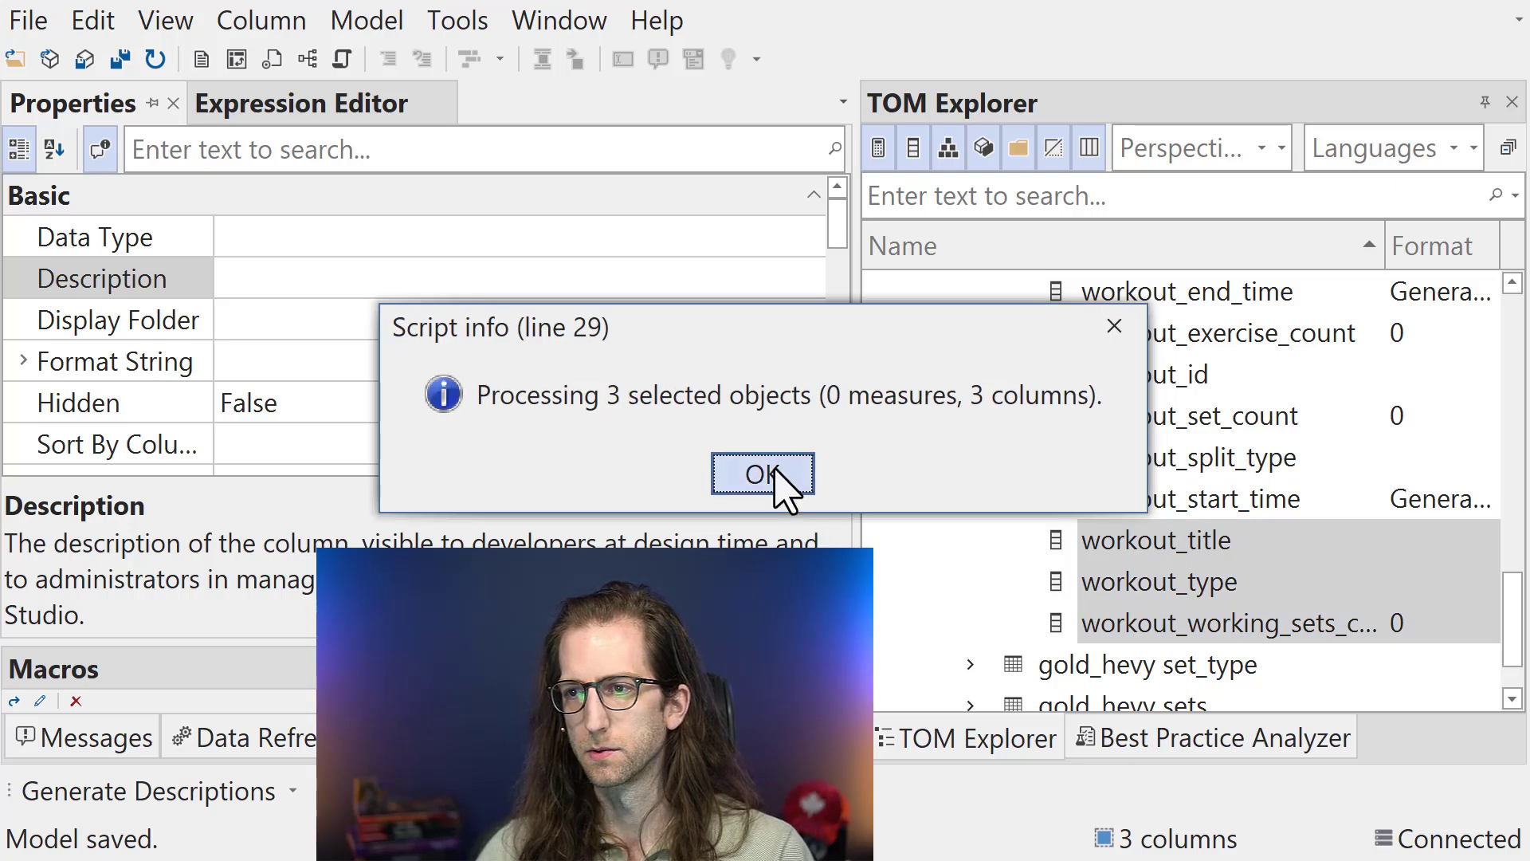
click(777, 472)
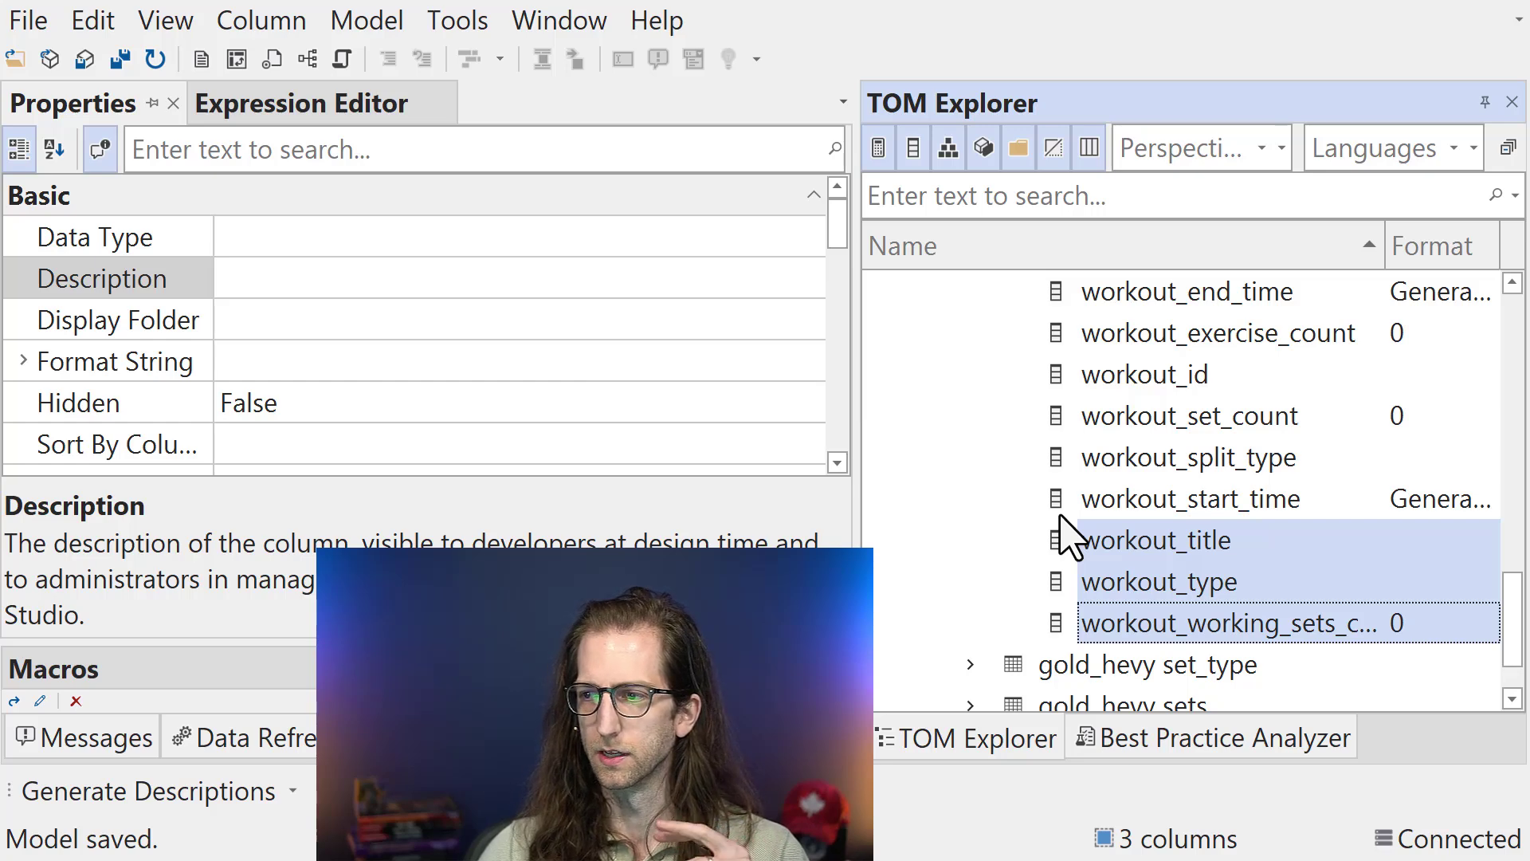
click(780, 488)
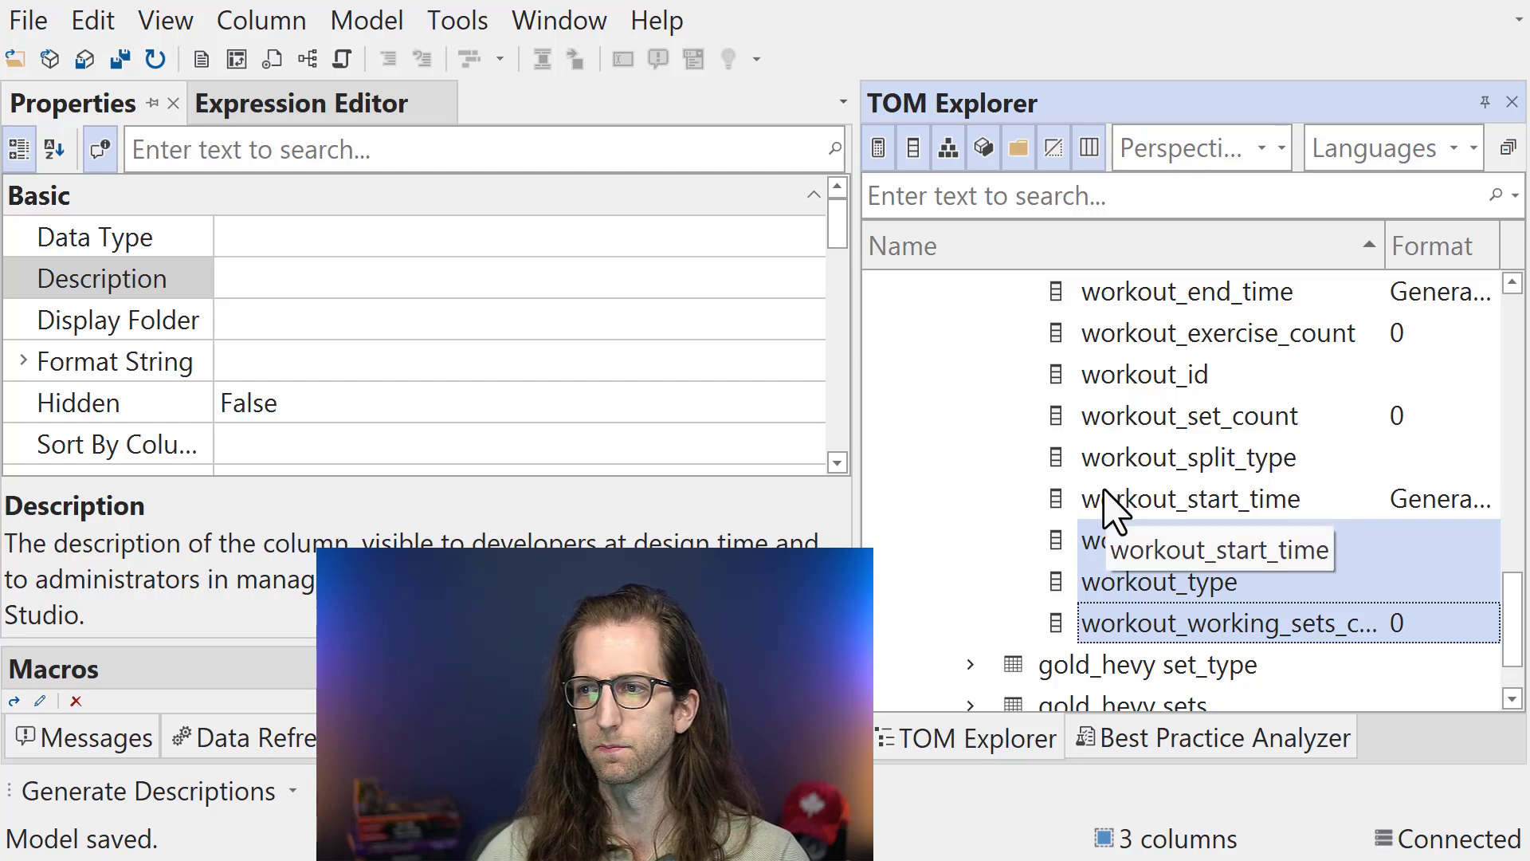
click(1114, 510)
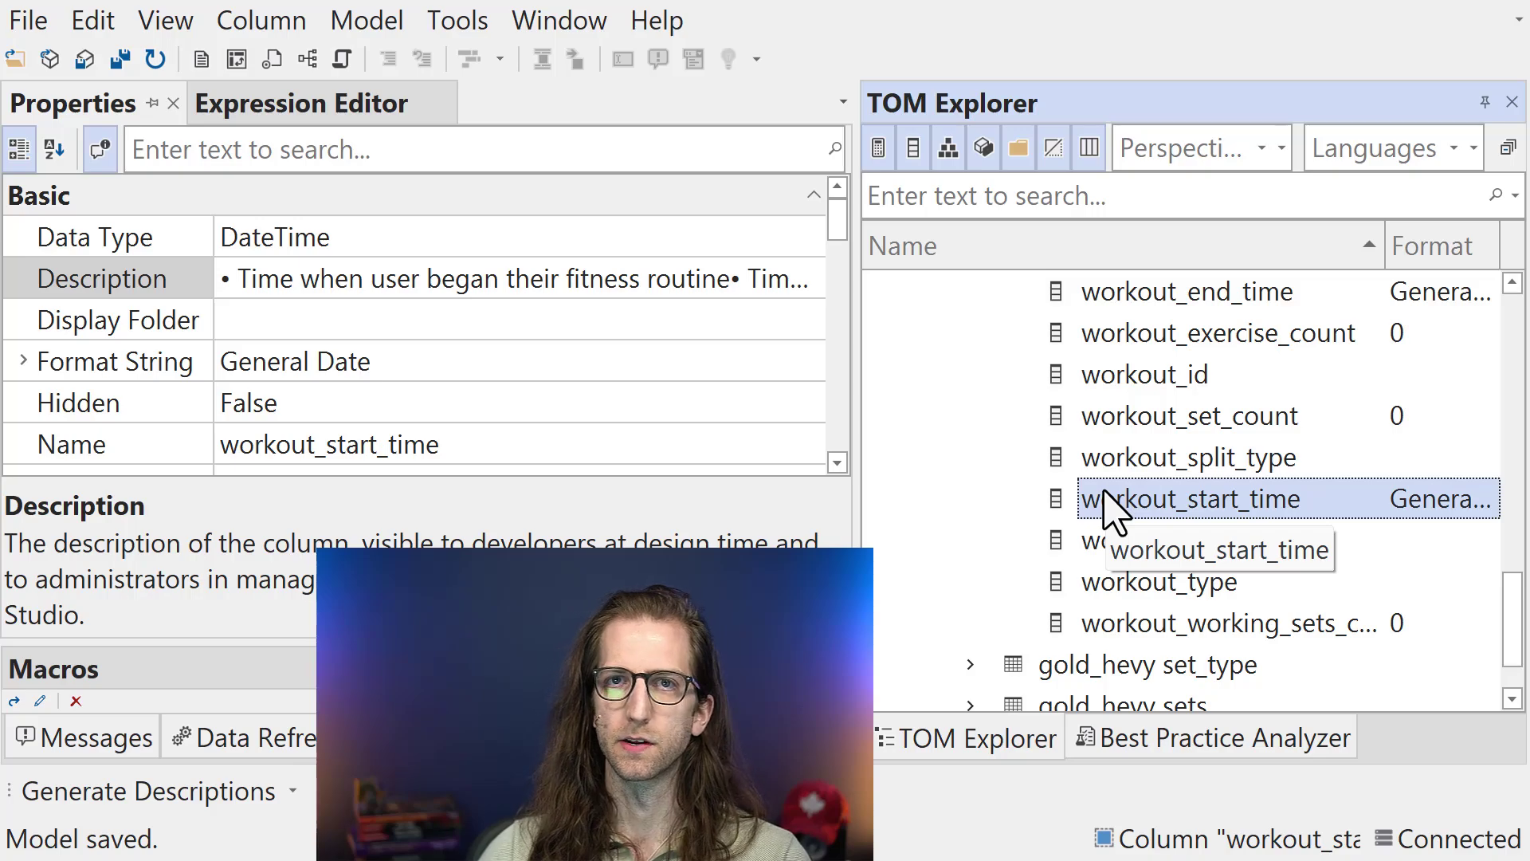